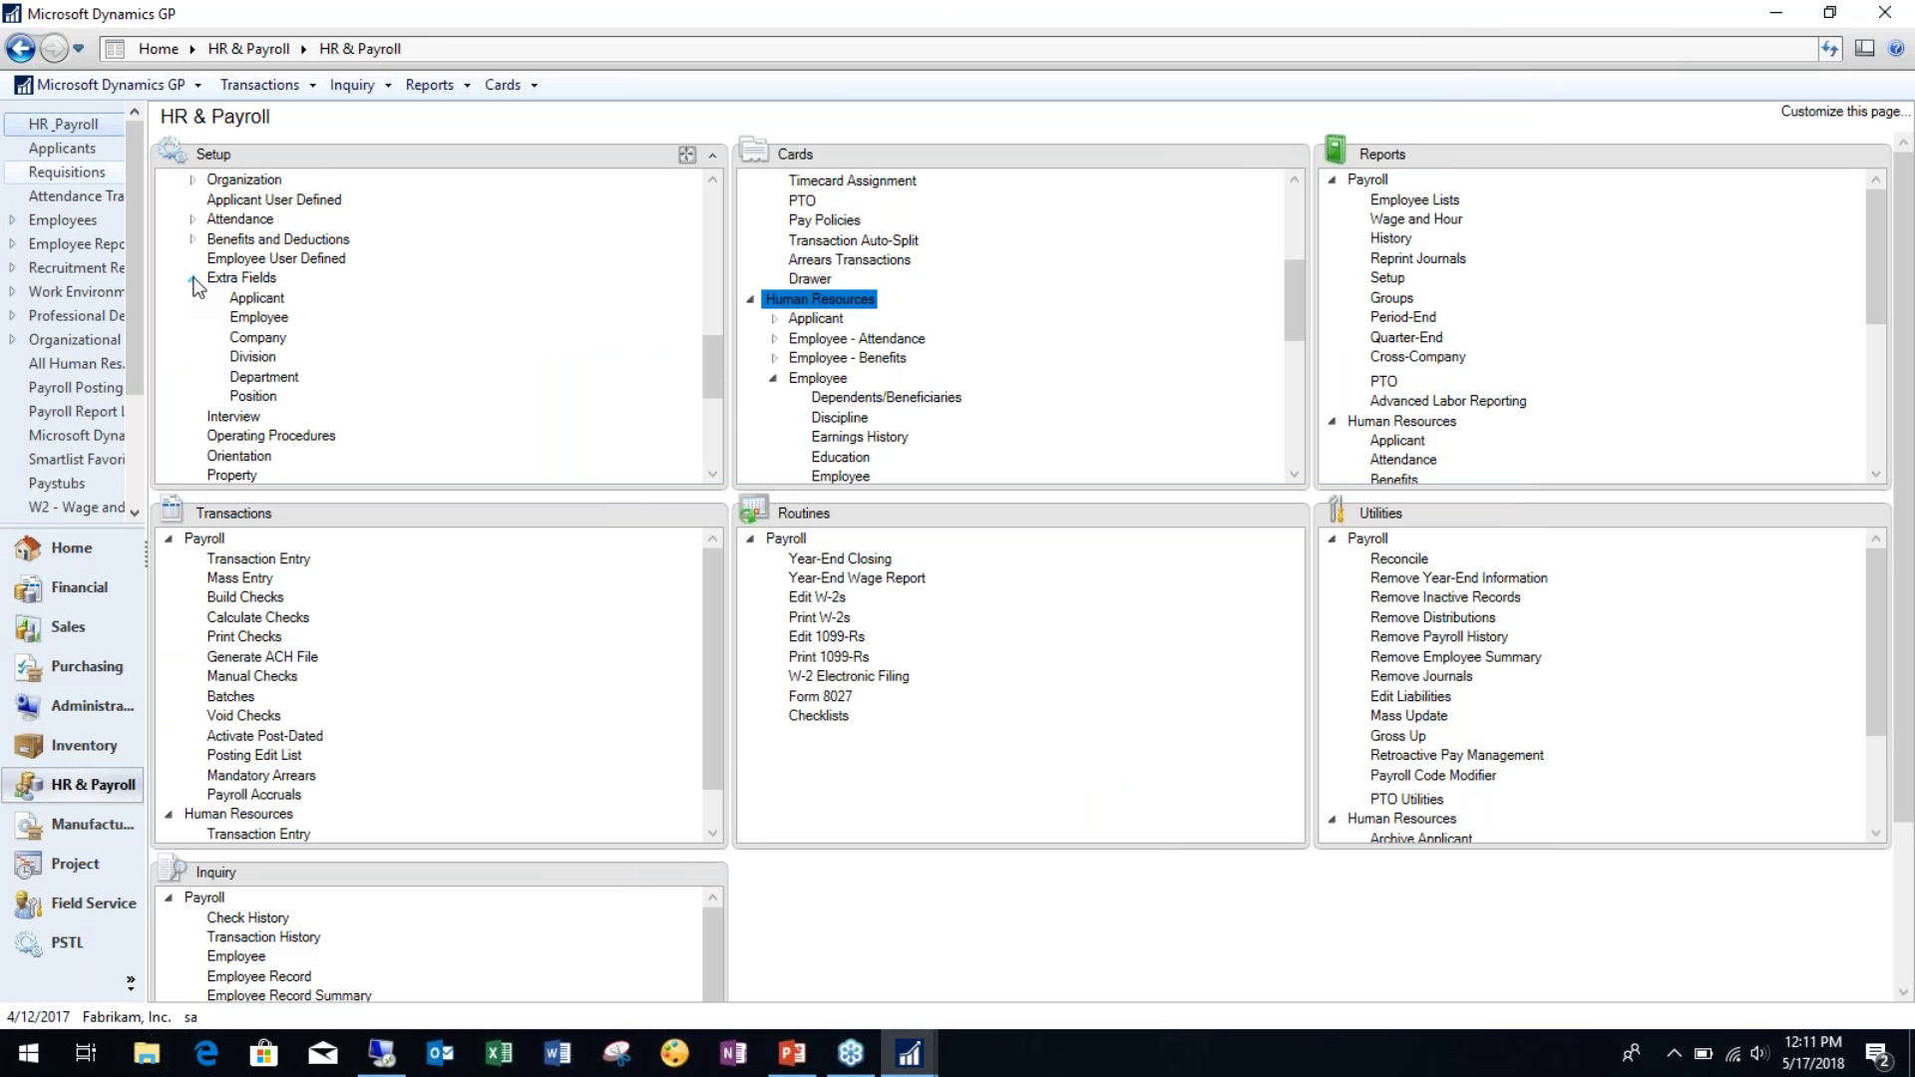
Step: Open the employee Extra Fields setup from the Human Resources setup list
{"action": "left_click_drag", "start_coordinate": [711, 375], "coordinate": [711, 215]}
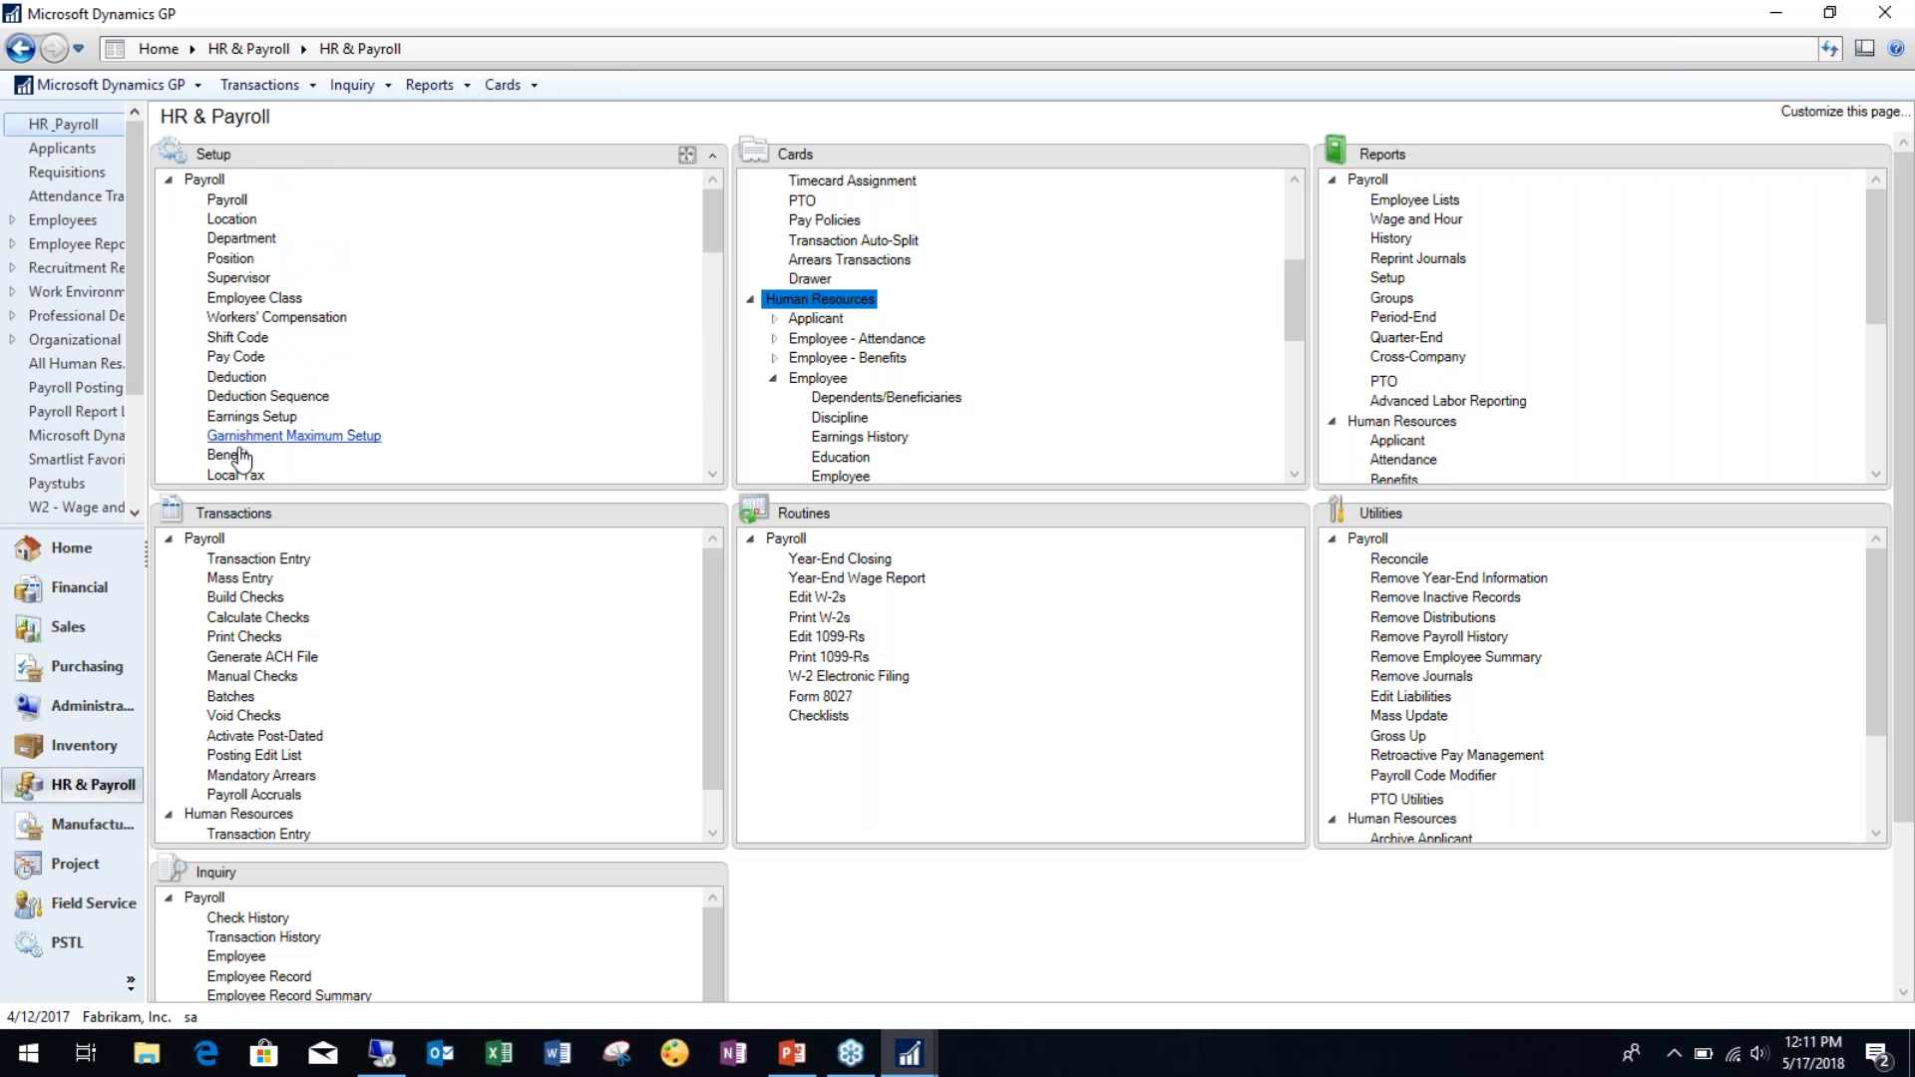
{"action": "left_click_drag", "start_coordinate": [725, 247], "coordinate": [725, 367]}
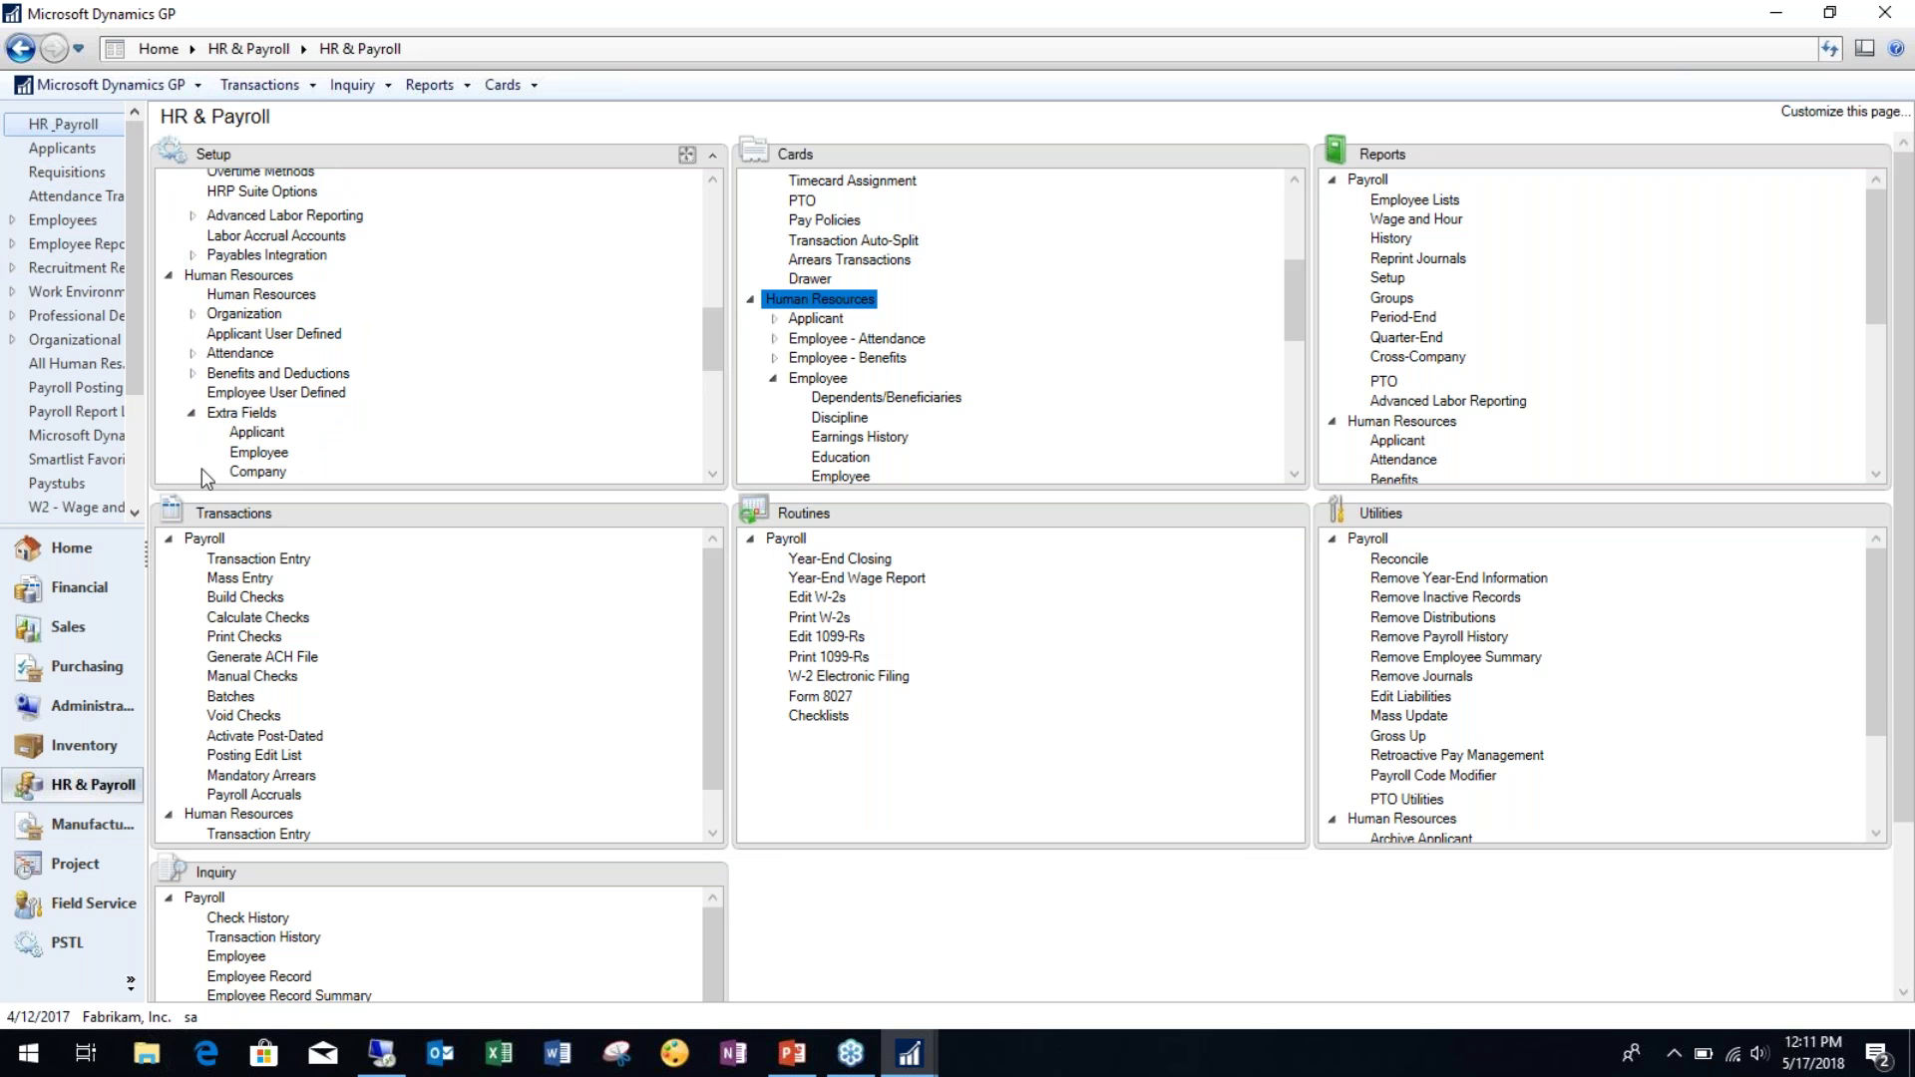
{"action": "left_click_drag", "start_coordinate": [716, 343], "coordinate": [709, 363]}
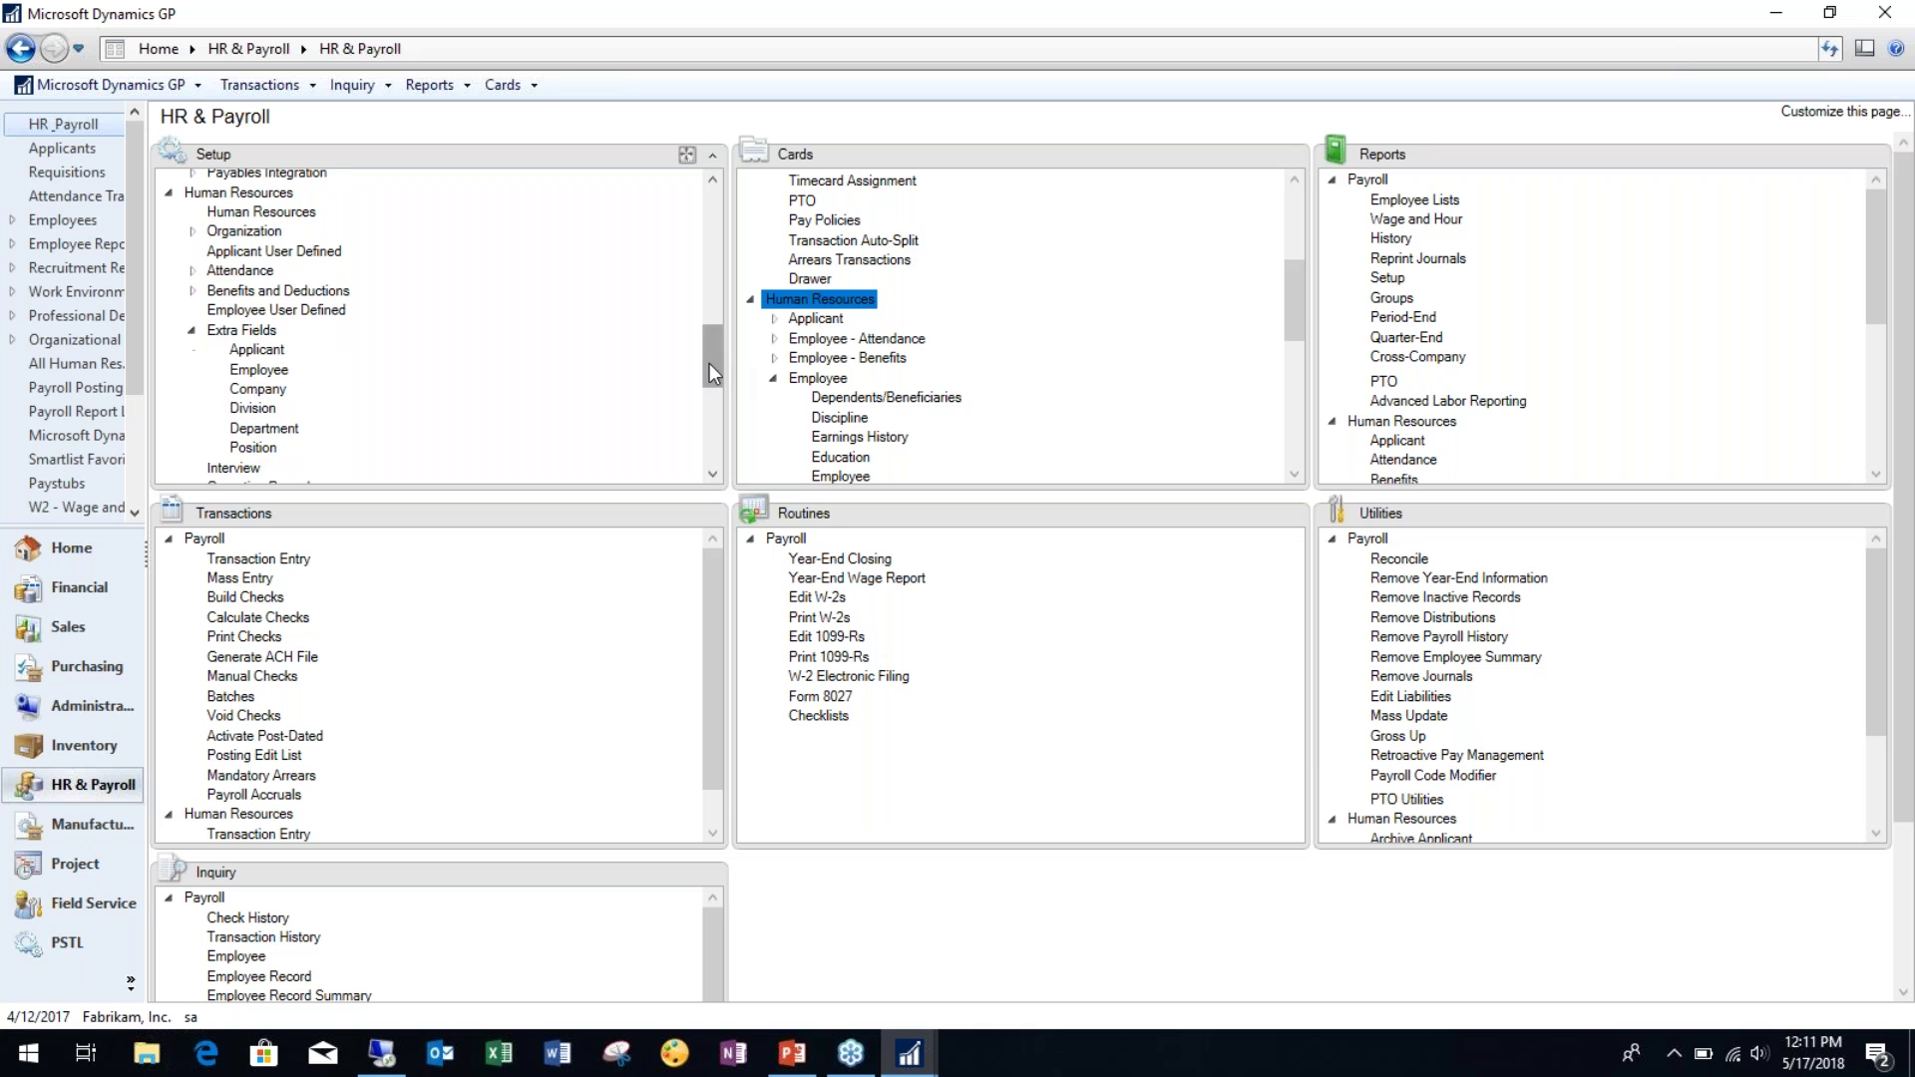
{"action": "left_click", "coordinate": [193, 332]}
{"action": "left_click", "coordinate": [193, 331]}
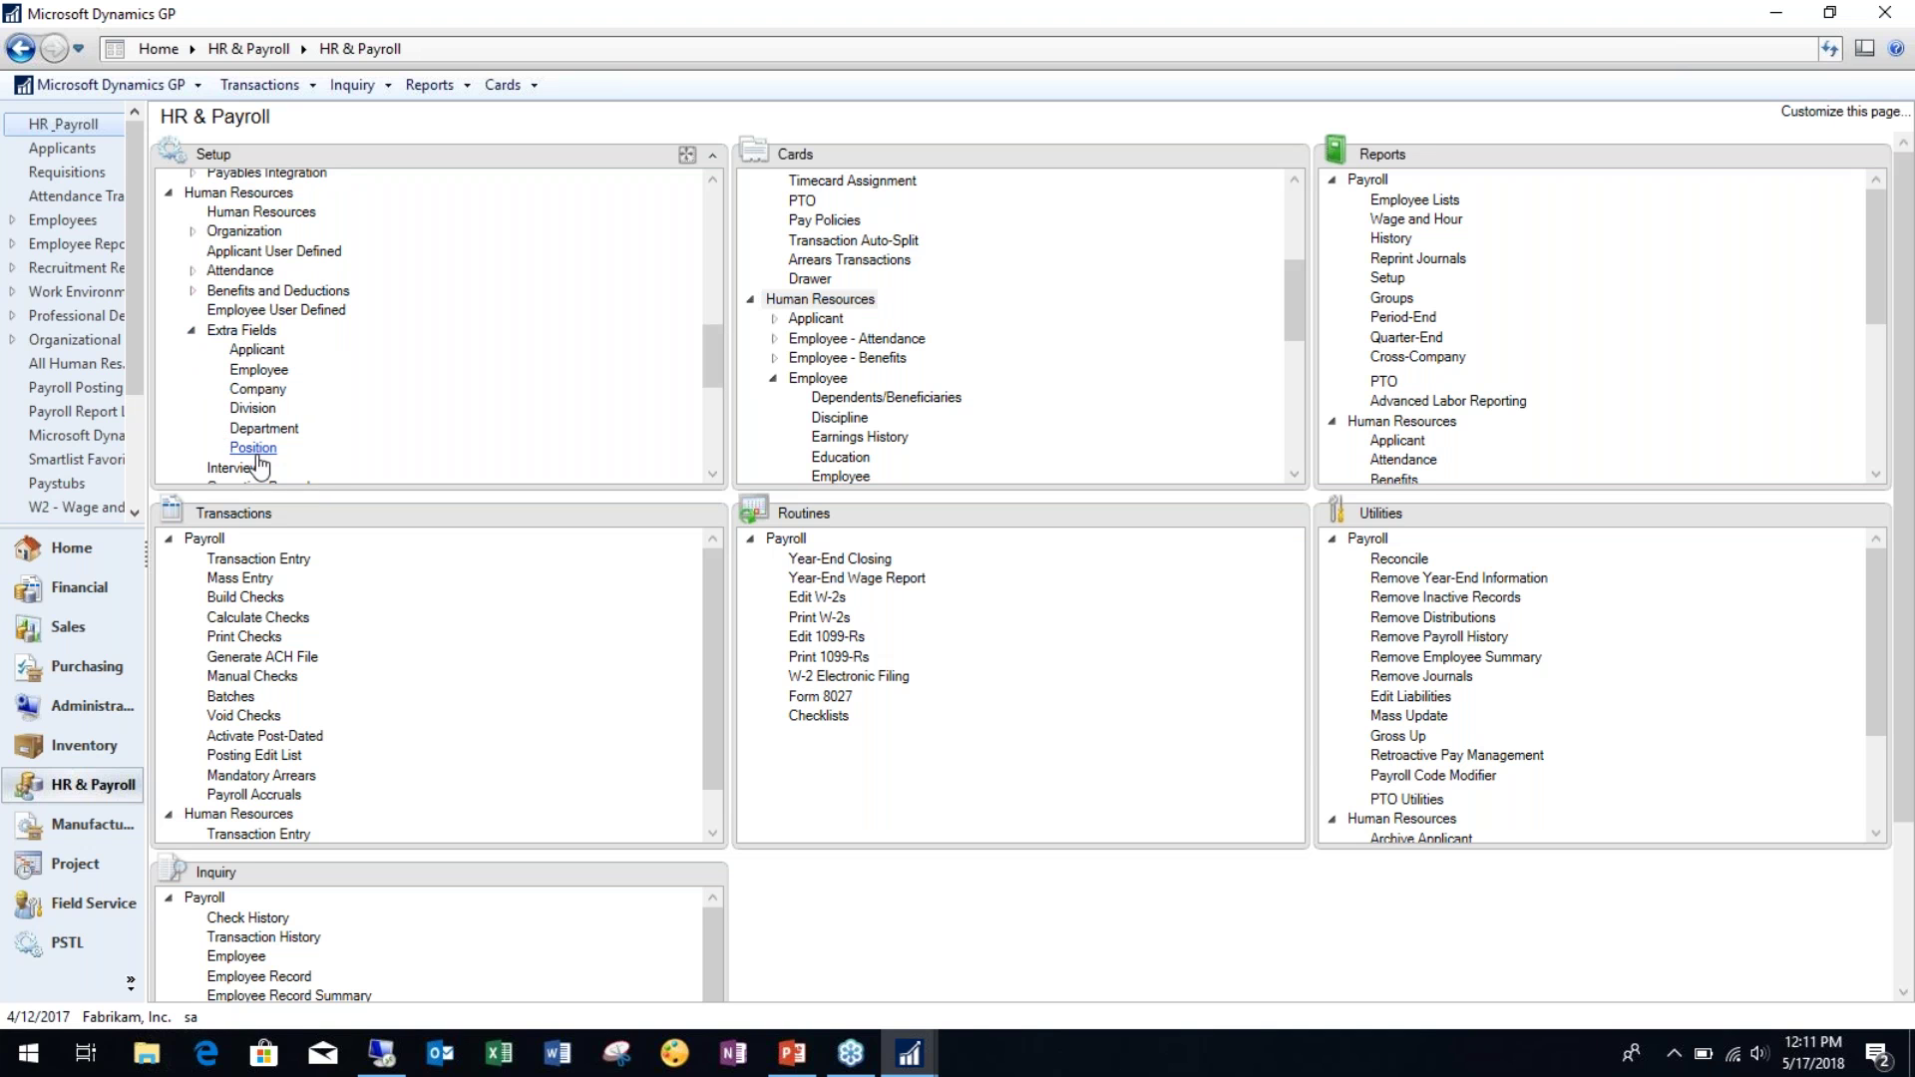
{"action": "left_click", "coordinate": [258, 370]}
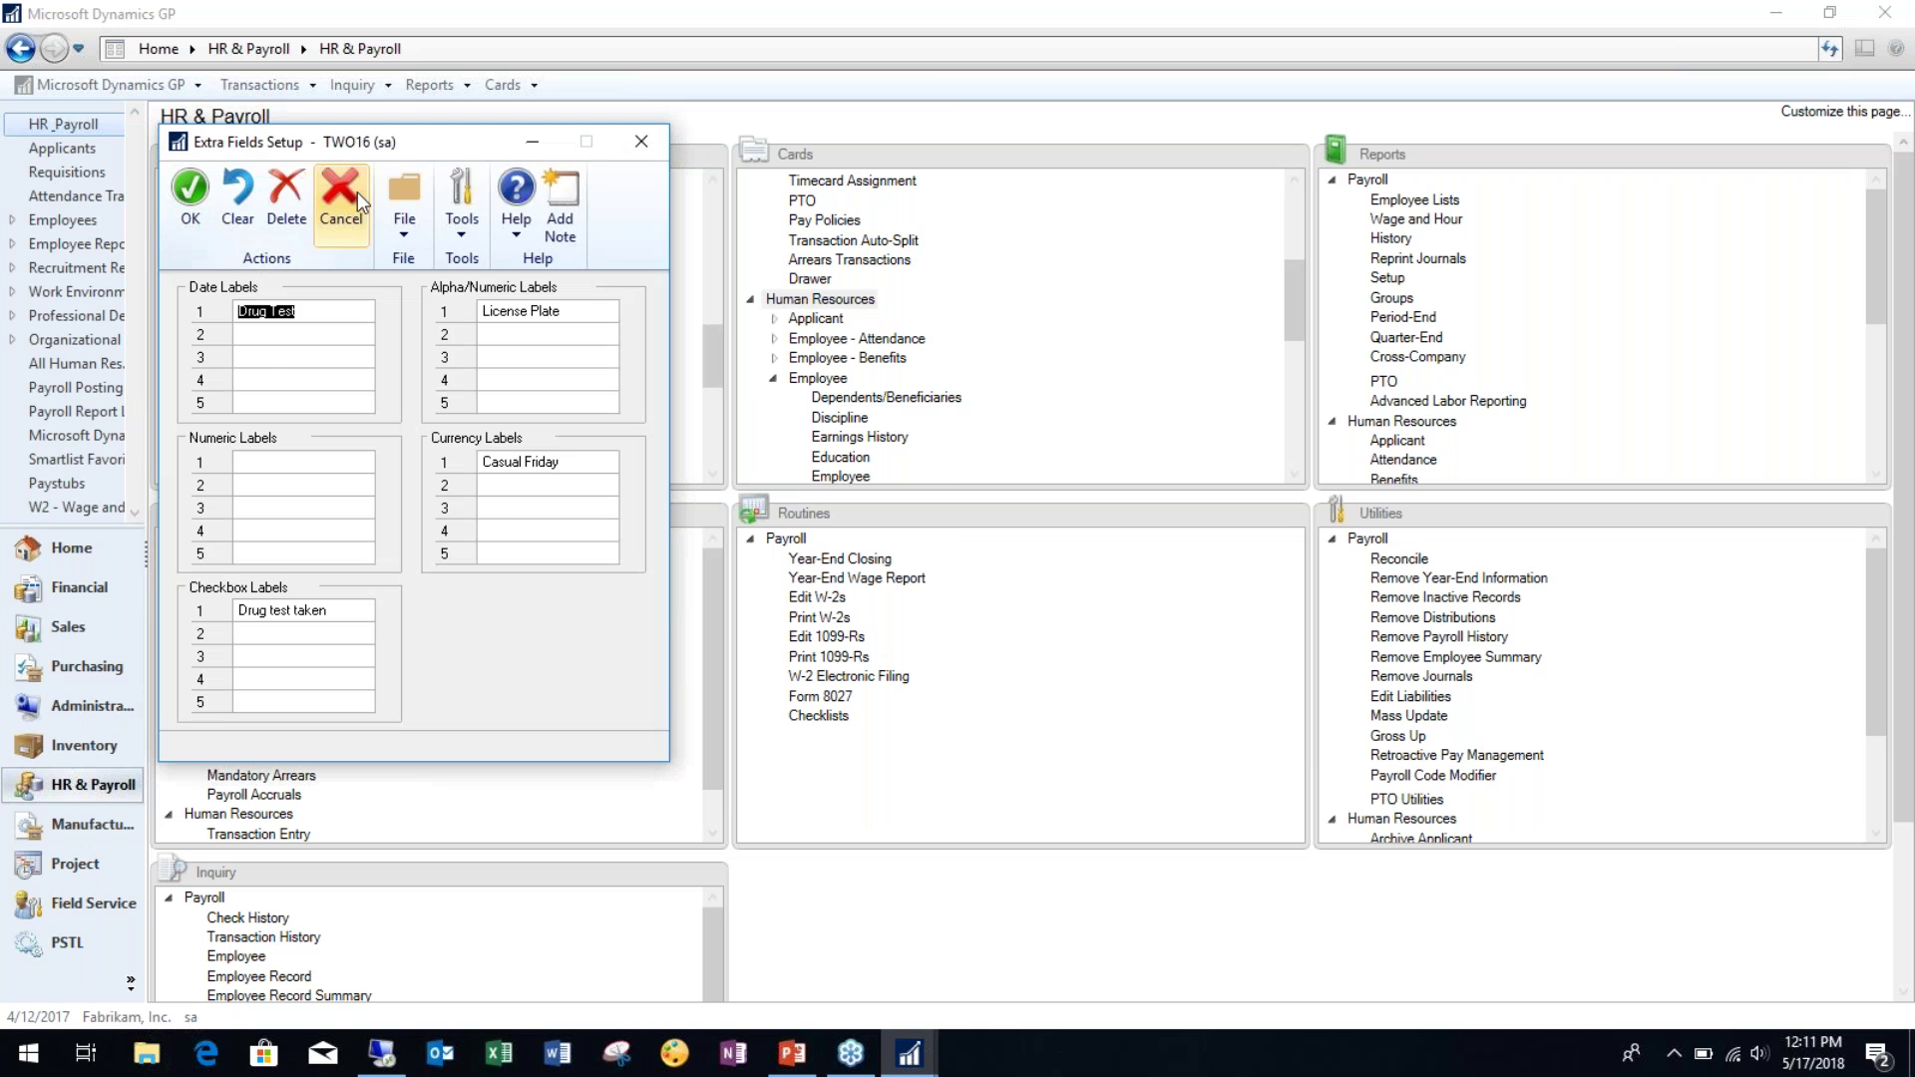
{"action": "left_click_drag", "start_coordinate": [433, 153], "coordinate": [704, 111]}
Step: Label the first numeric extra field "Private Phone" and the second date extra field "Holiday Party"
{"action": "left_click", "coordinate": [558, 291]}
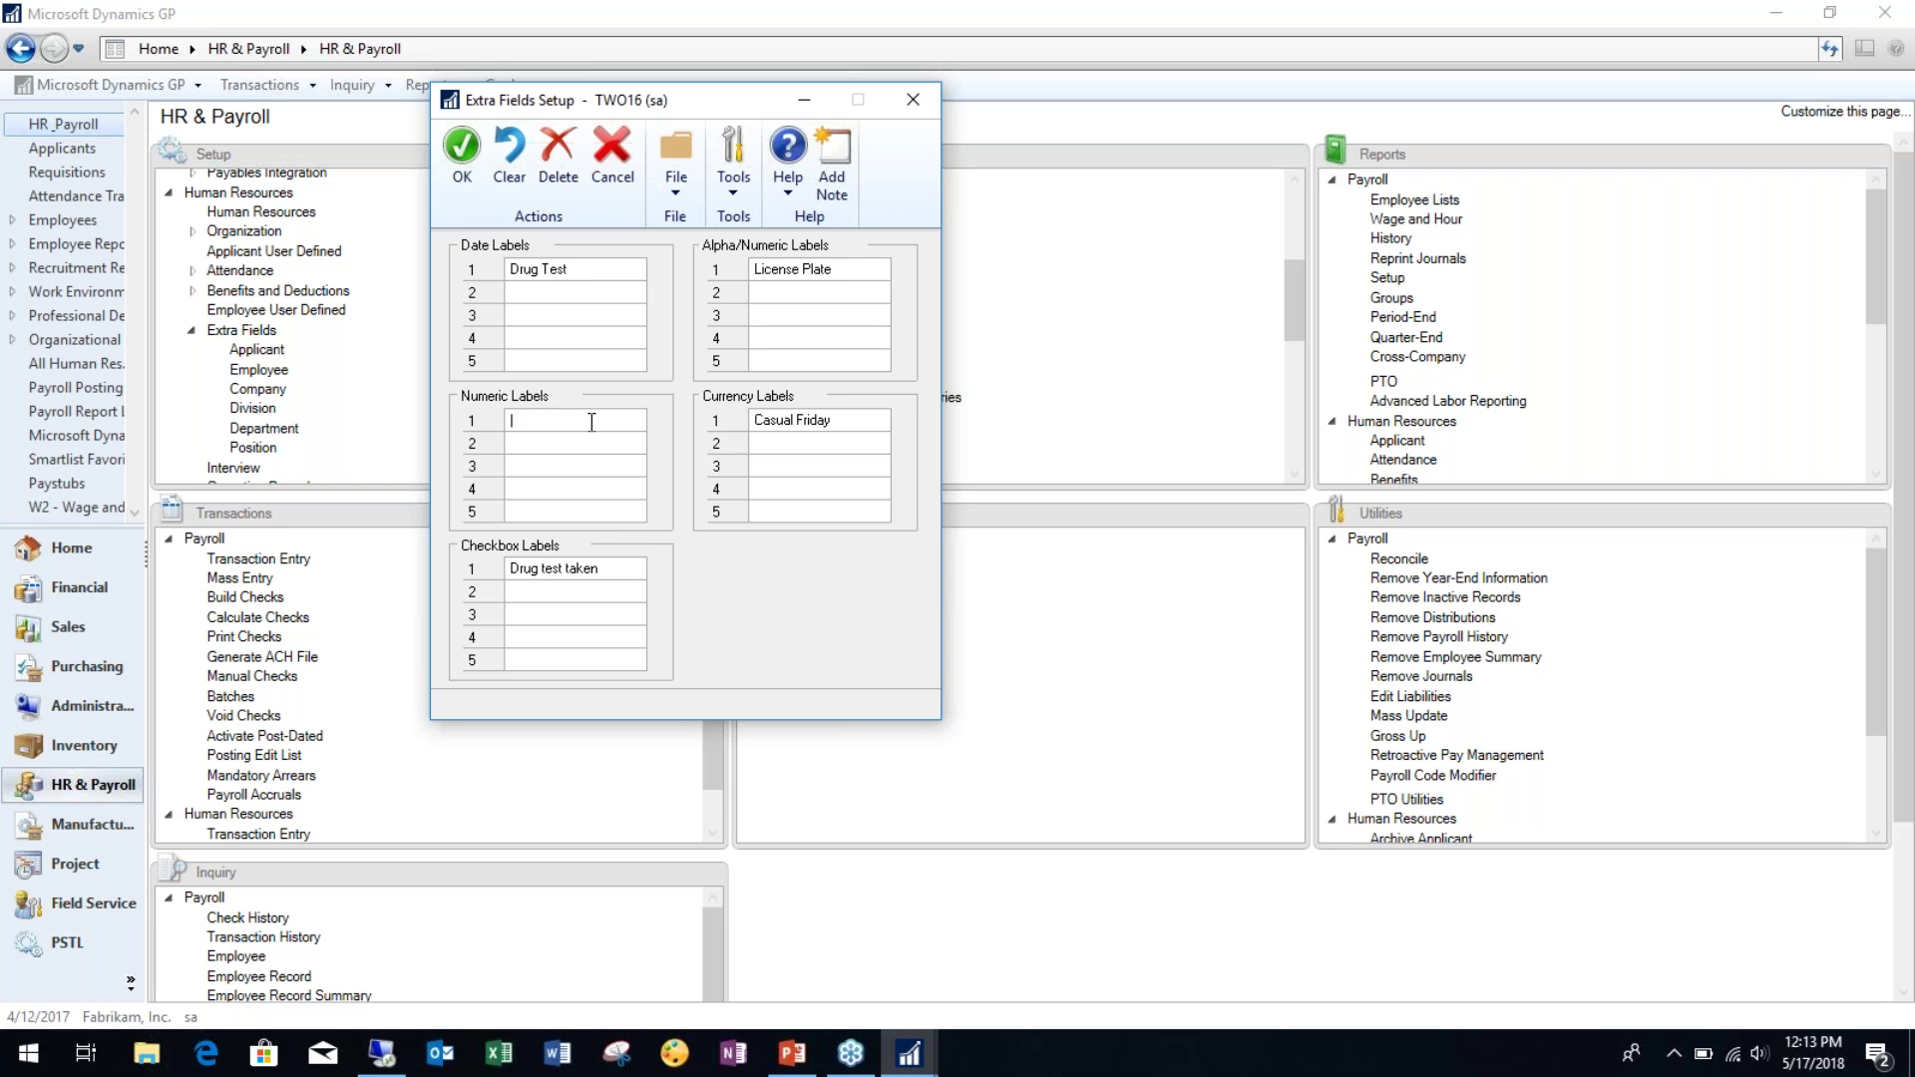
{"action": "type", "text": "4"}
{"action": "type", "text": "Phone"}
{"action": "key", "text": "BackSpace"}
{"action": "key", "text": "BackSpace"}
{"action": "key", "text": "BackSpace"}
{"action": "key", "text": "BackSpace"}
{"action": "type", "text": "rivate Phone"}
{"action": "key", "text": "Tab"}
{"action": "type", "text": "Holiday Party"}
Step: Label the second alpha/numeric extra field "Account" and save the extra fields setup
{"action": "left_click", "coordinate": [800, 292]}
{"action": "type", "text": "Account"}
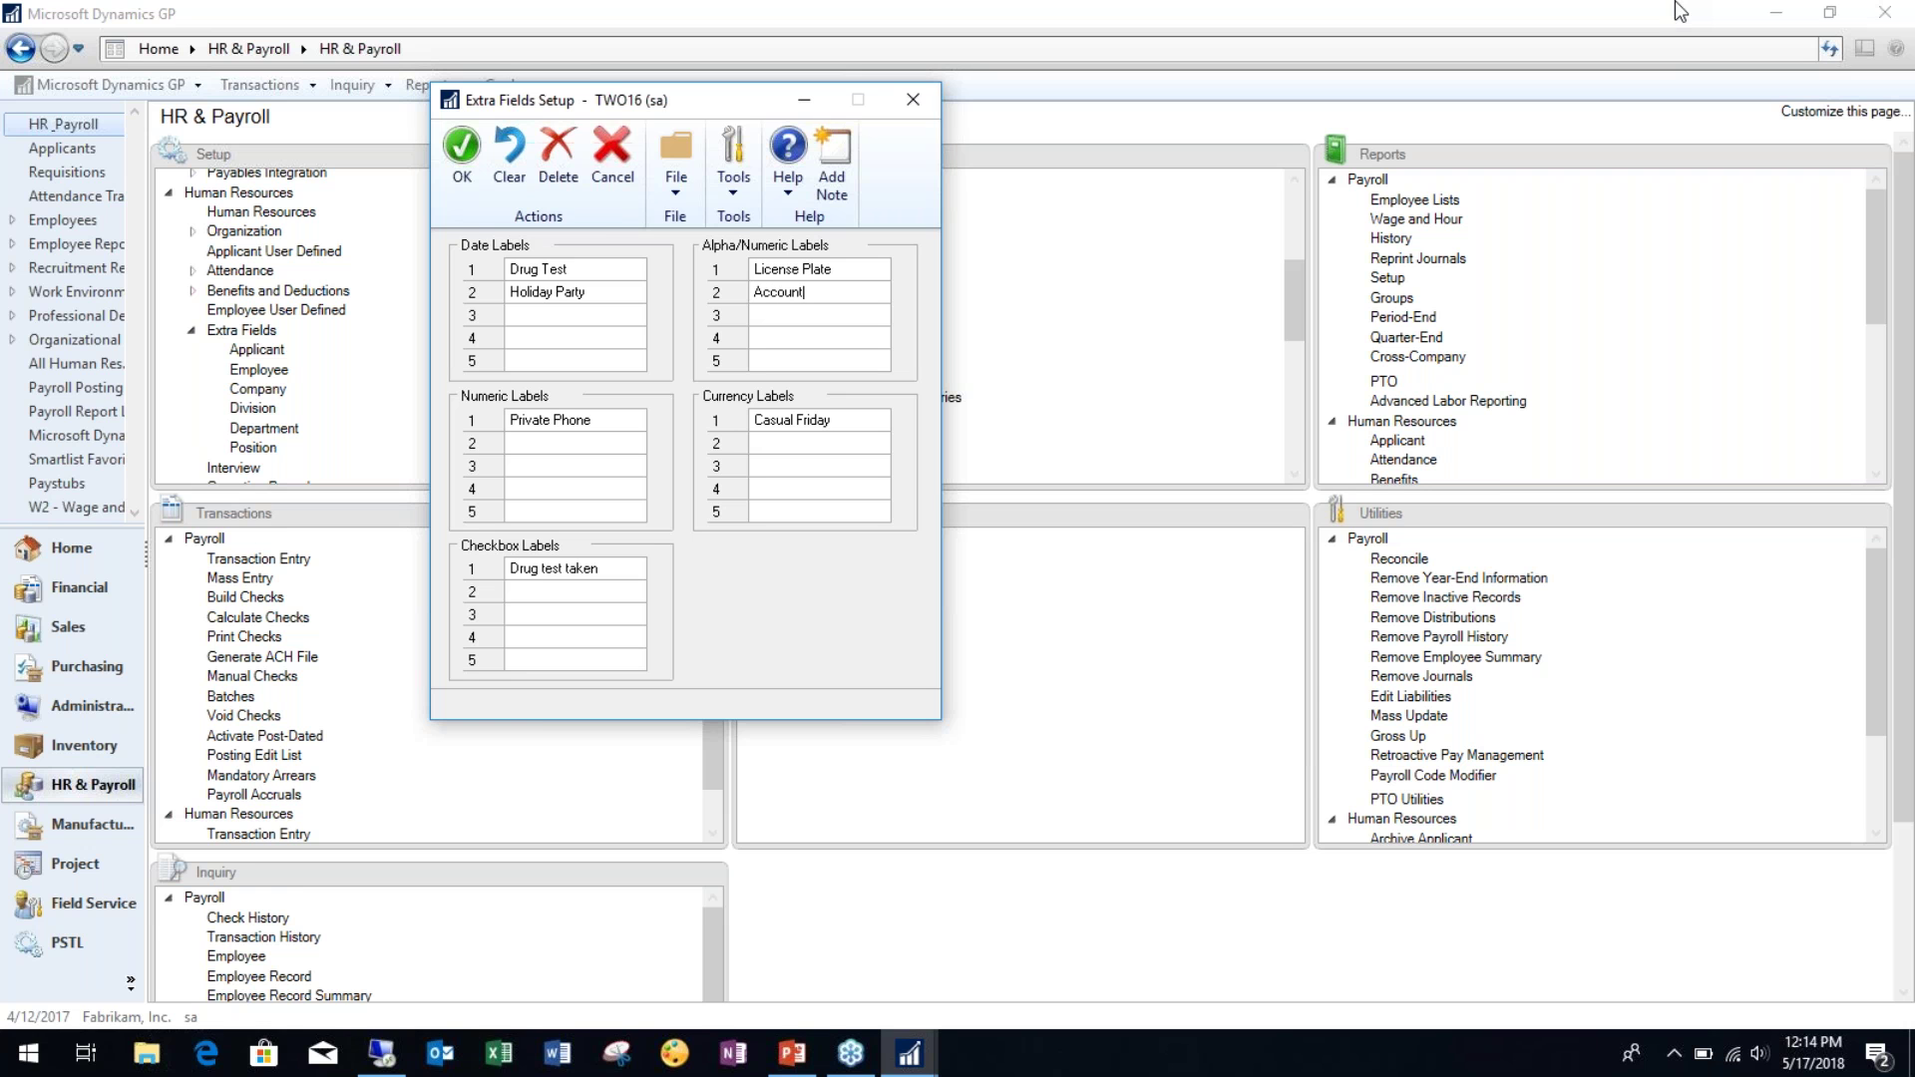
{"action": "left_click", "coordinate": [524, 443]}
{"action": "left_click", "coordinate": [477, 148]}
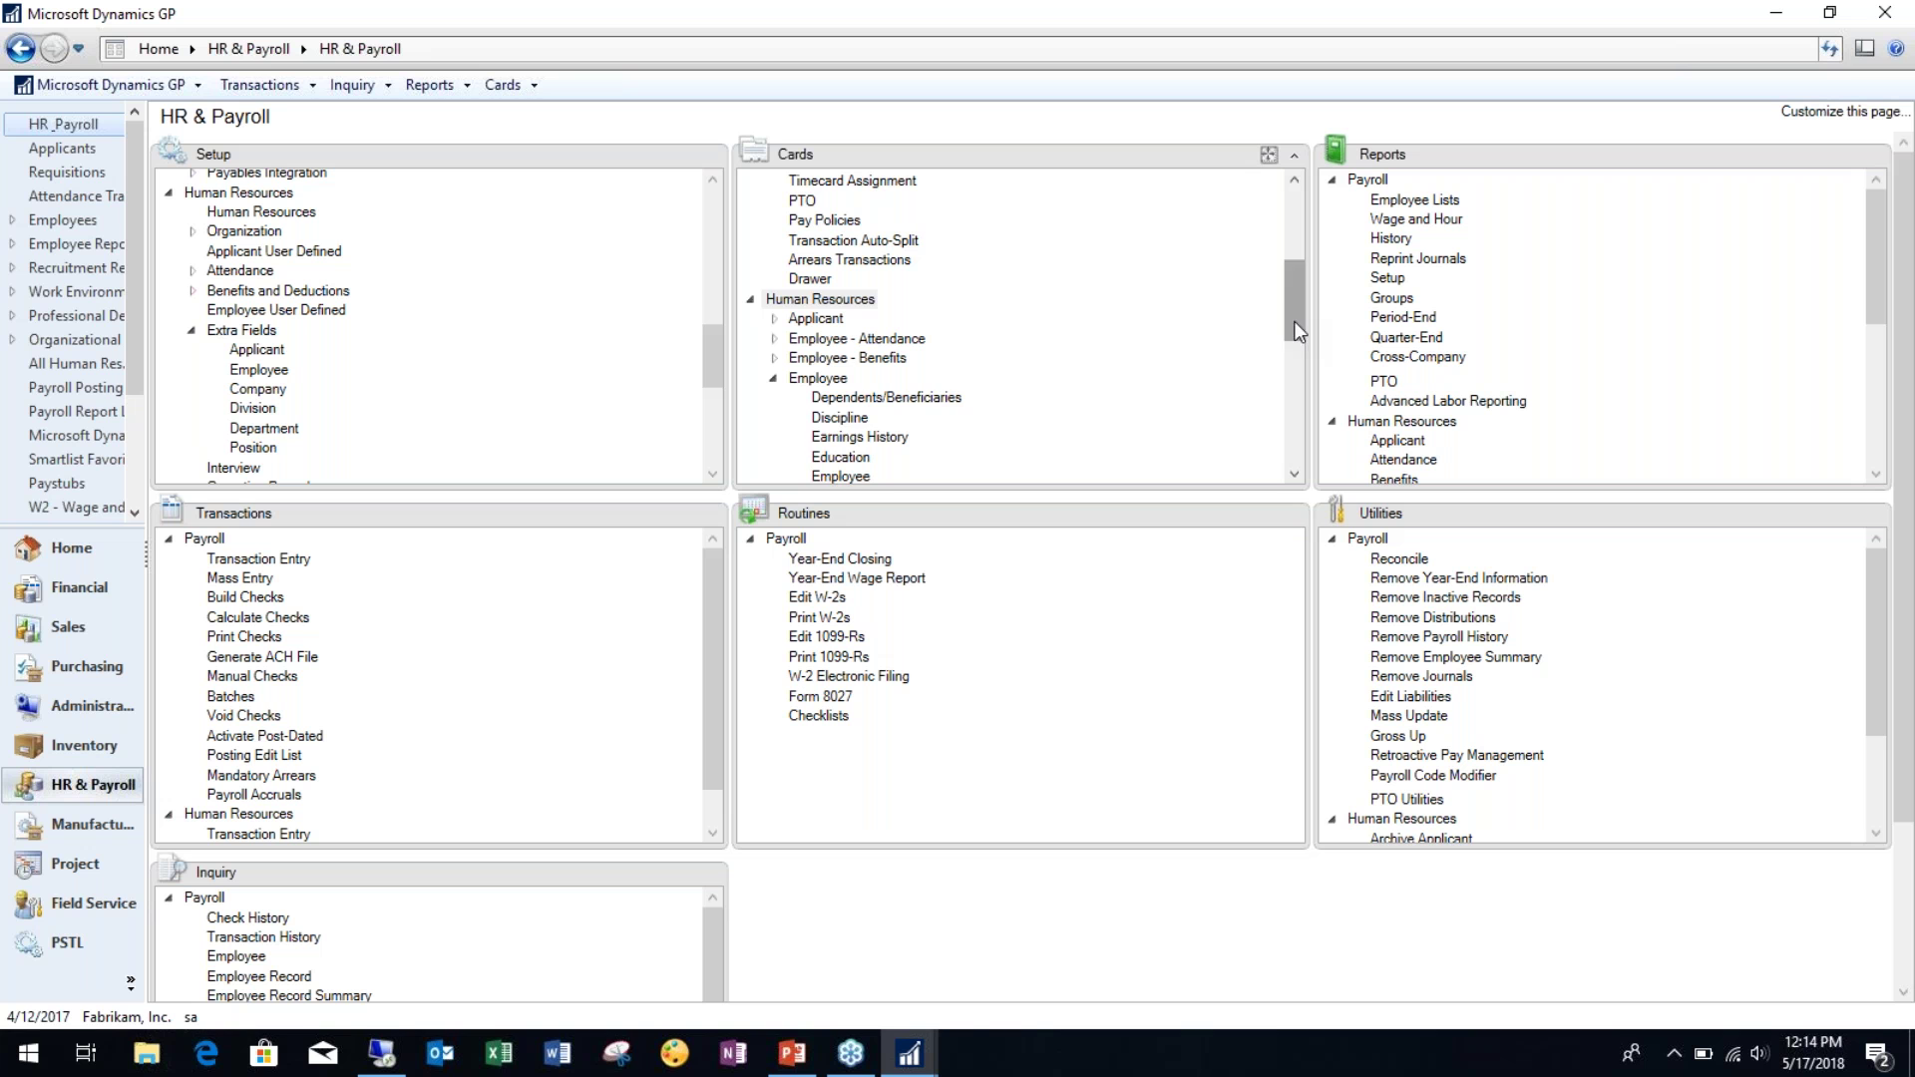
Step: Open the Employee card from the Payroll group of cards
{"action": "left_click", "coordinate": [776, 377]}
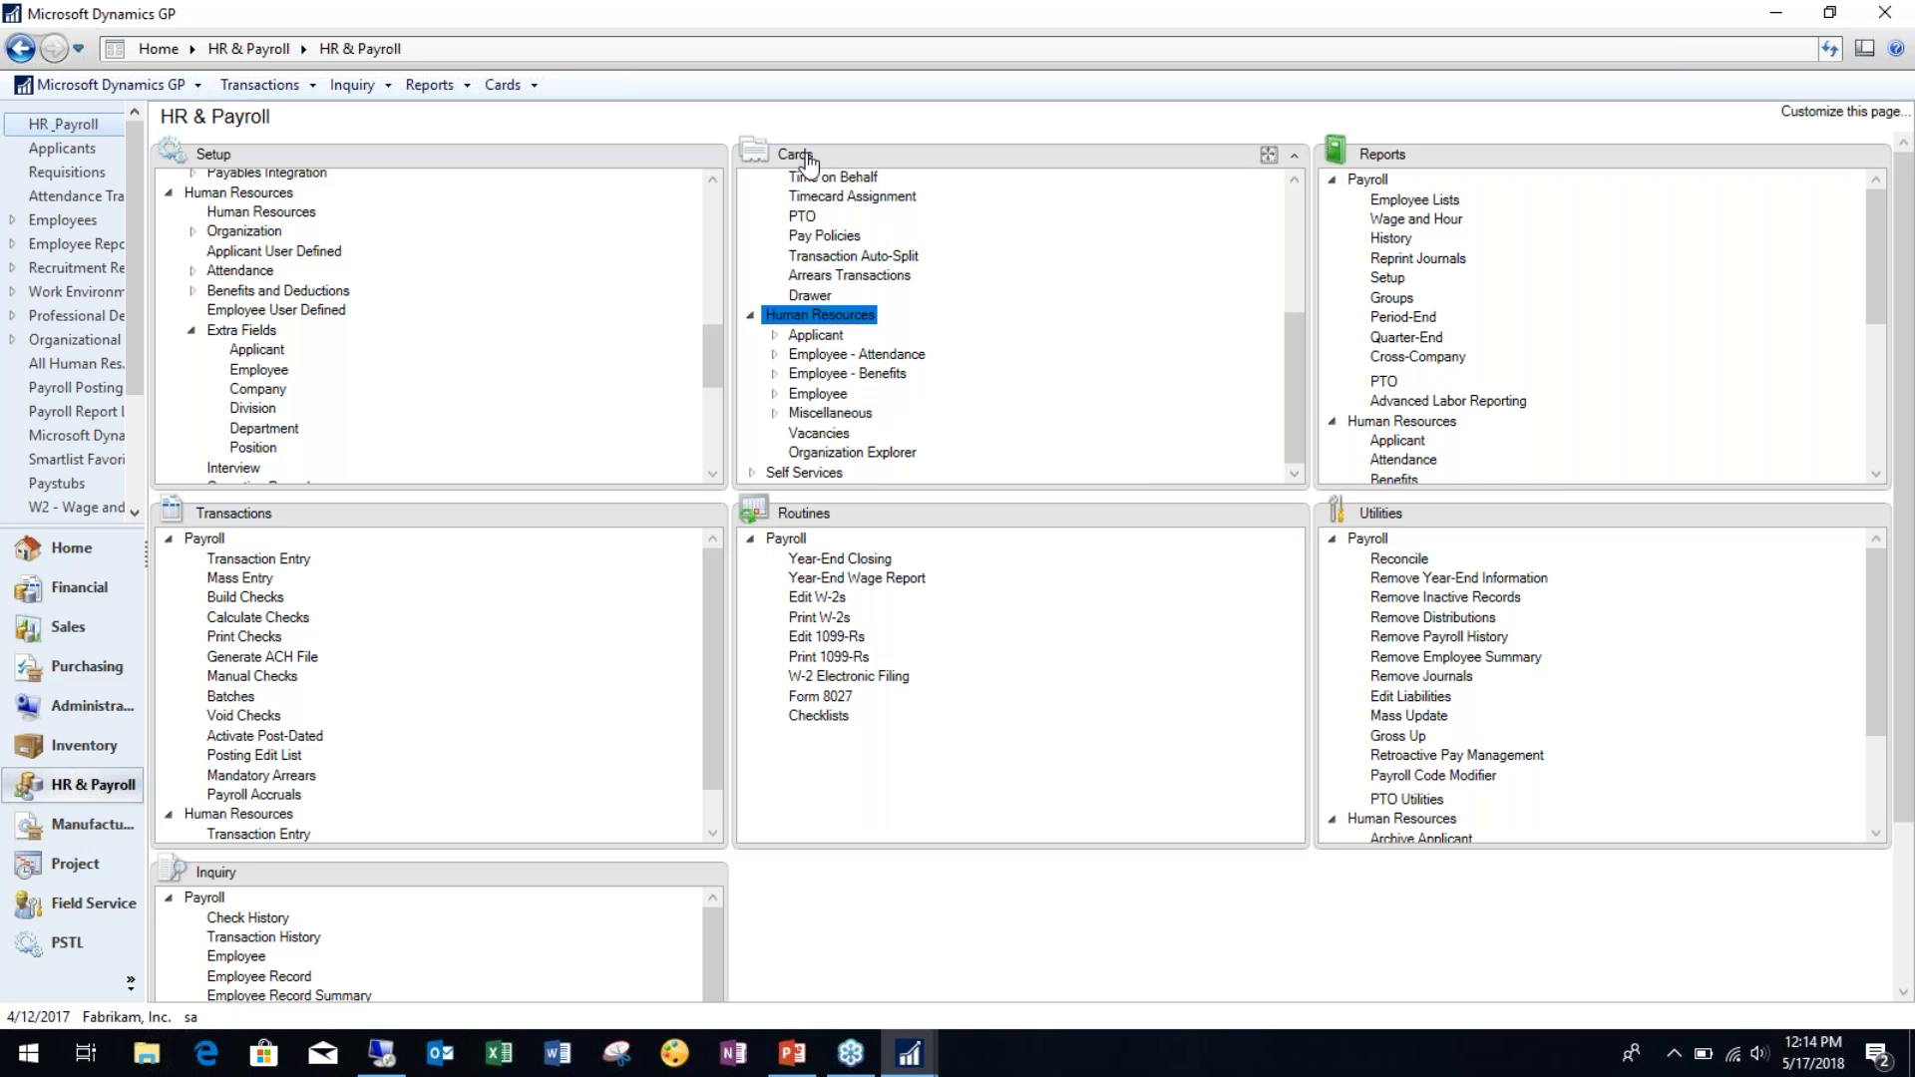
{"action": "left_click", "coordinate": [774, 395]}
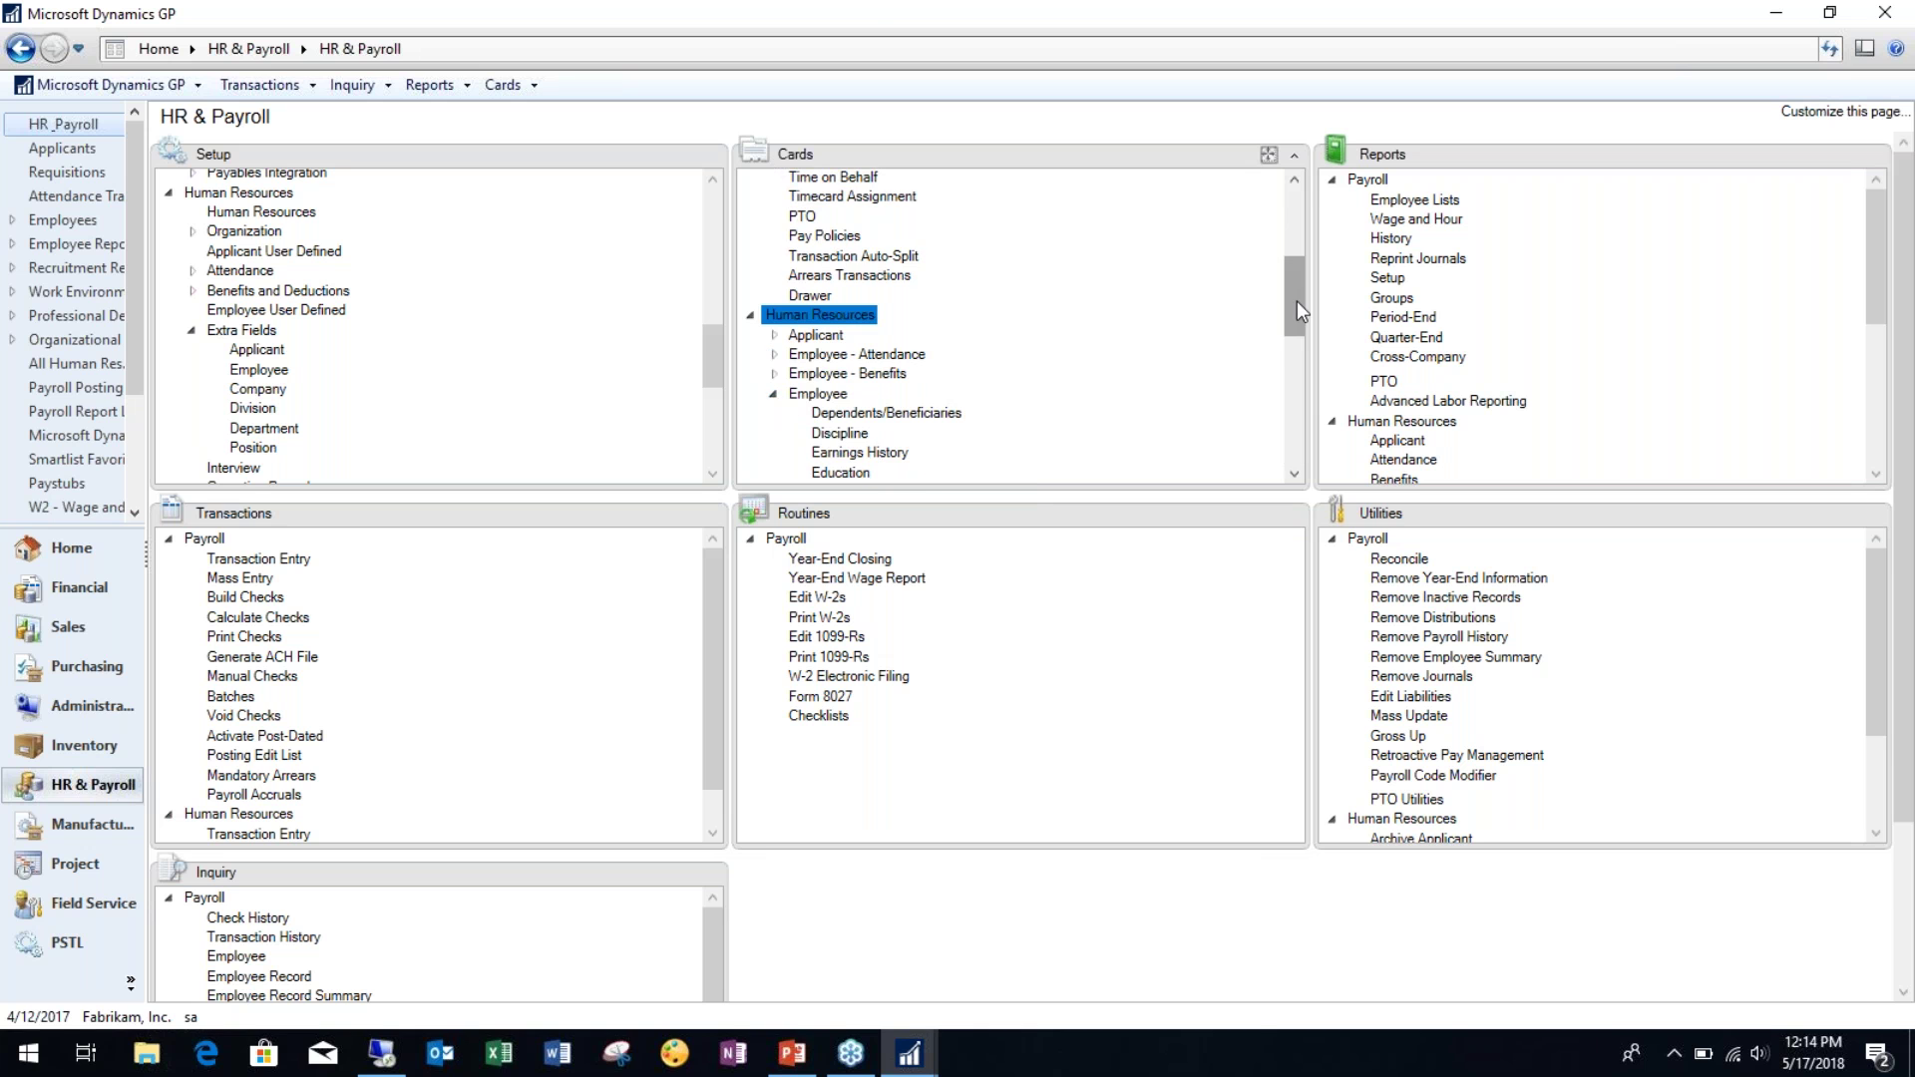
{"action": "scroll", "coordinate": [883, 225], "scroll_direction": "up", "scroll_amount": 5}
{"action": "left_click", "coordinate": [820, 203]}
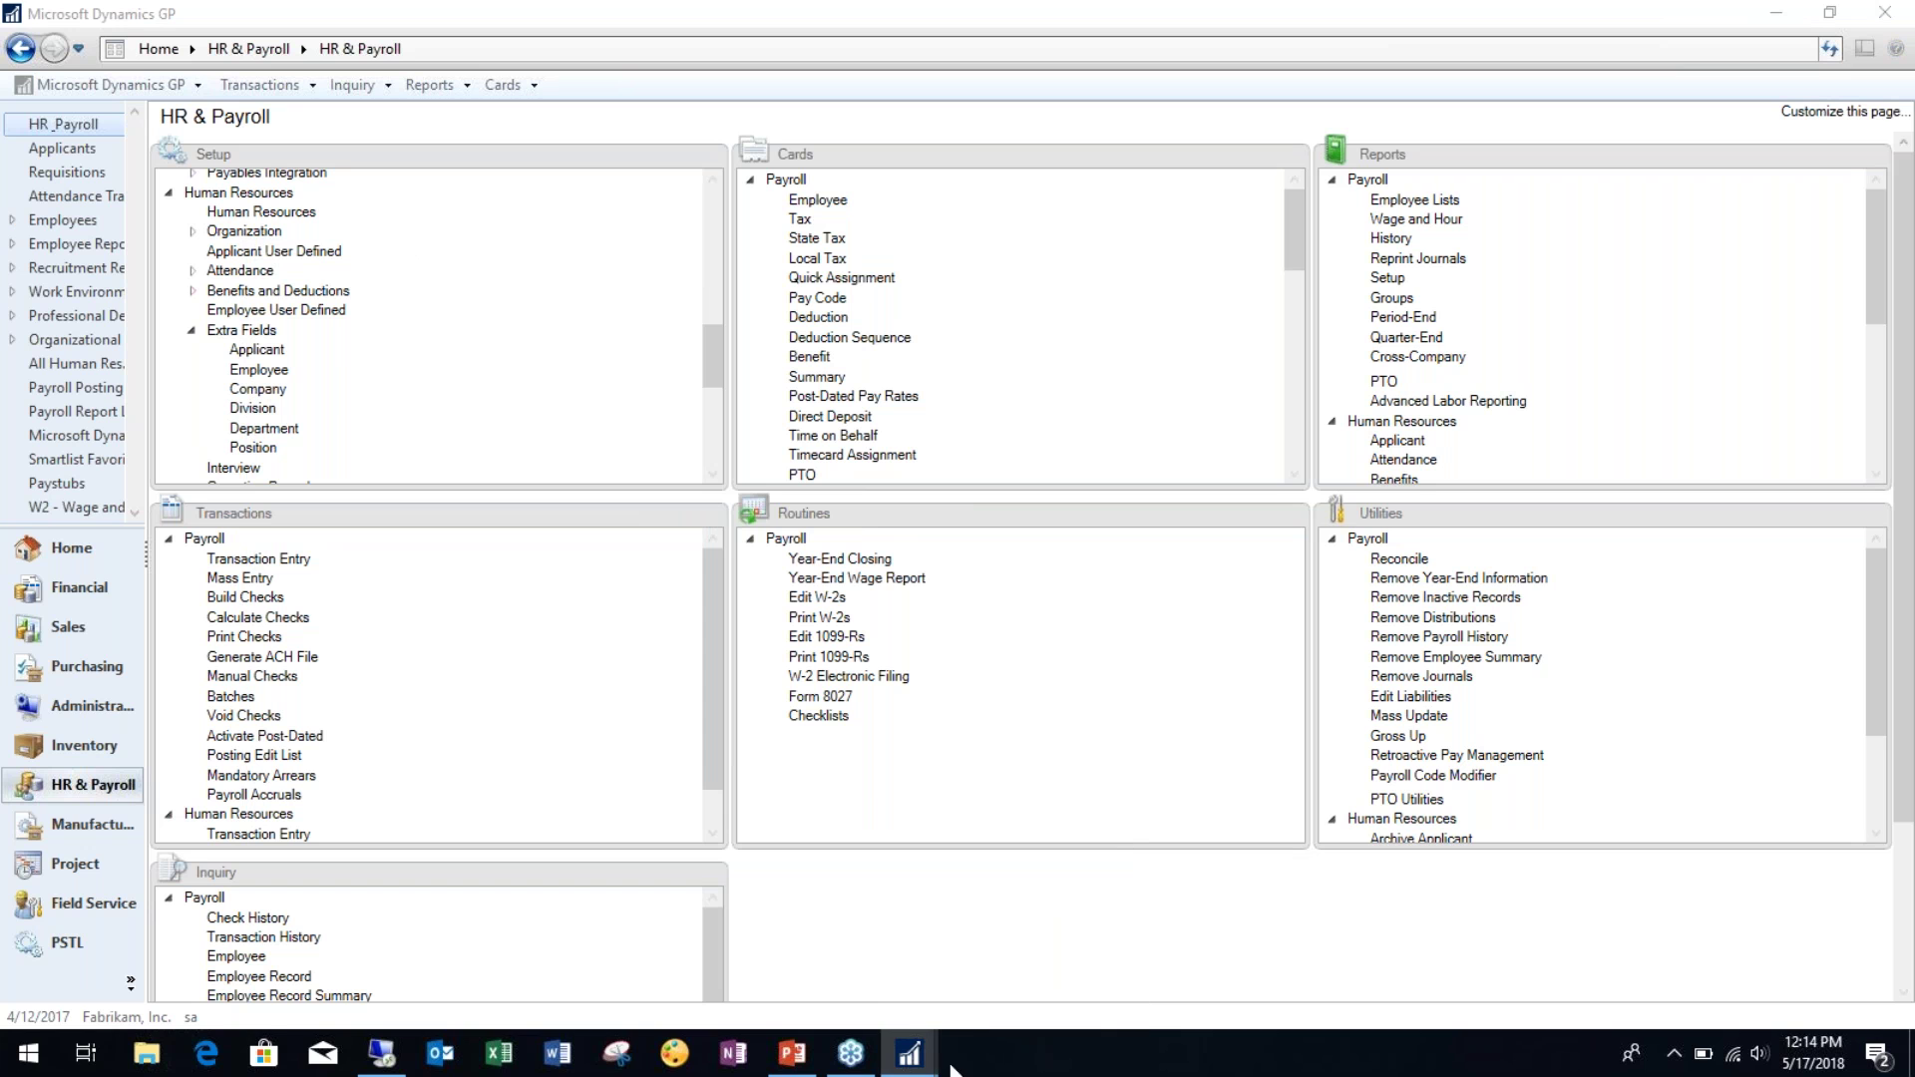
Step: Clear the PowerPoint window out of the way and bring the Employee Maintenance window to the front
{"action": "mouse_move", "coordinate": [933, 1053]}
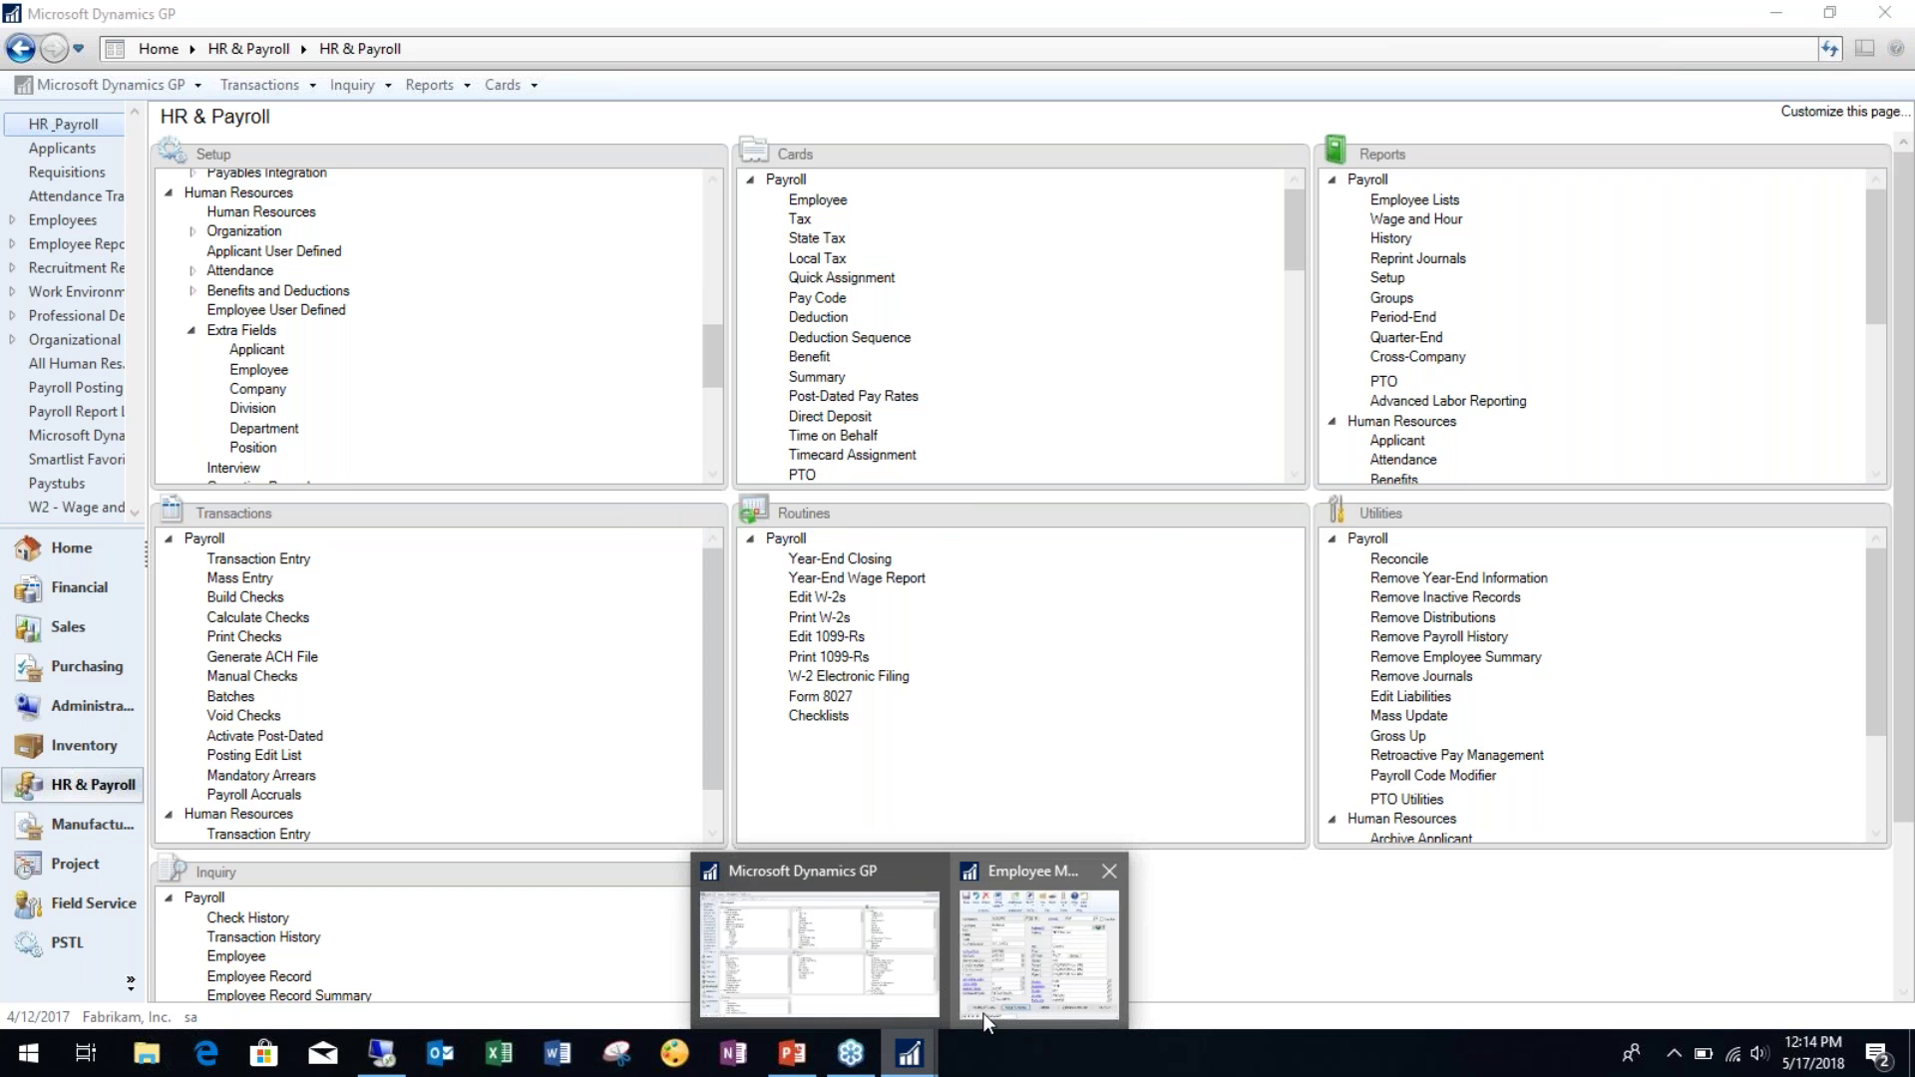
{"action": "left_click", "coordinate": [1777, 11]}
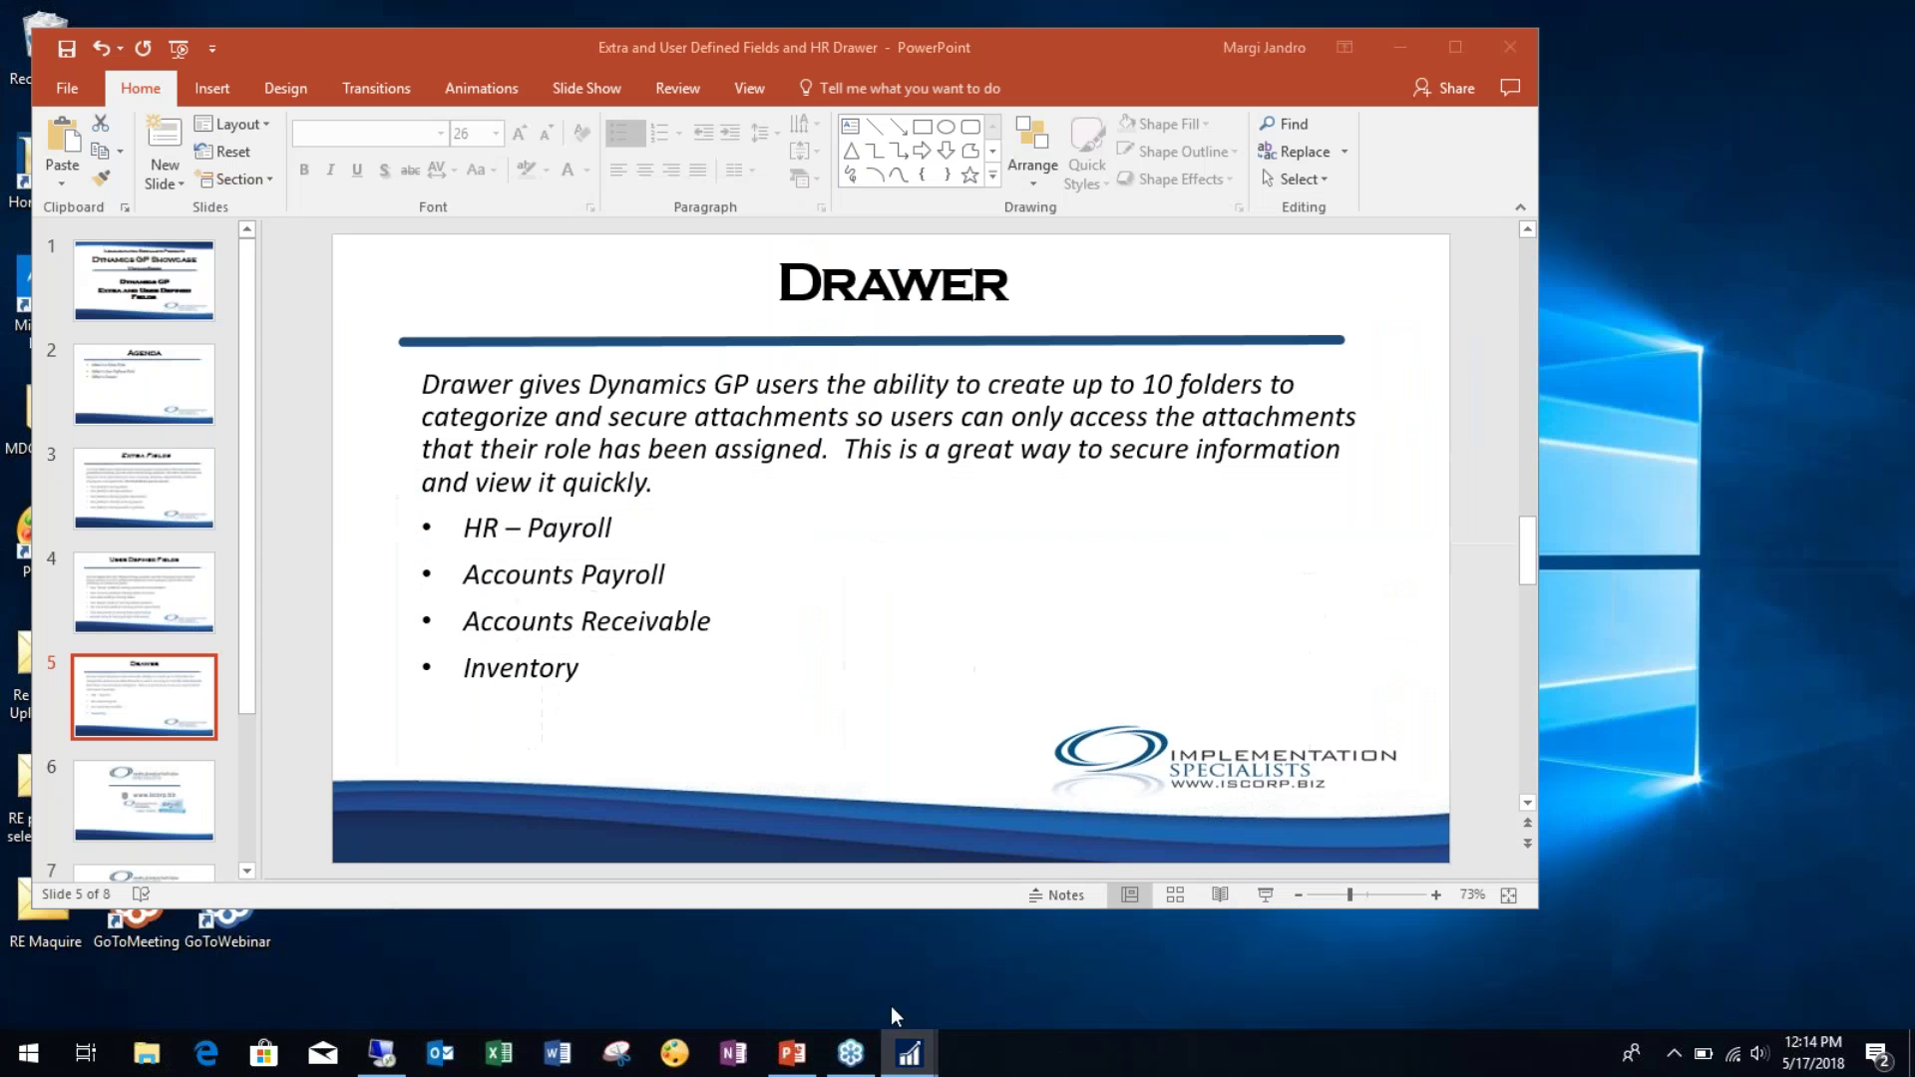
{"action": "left_click", "coordinate": [1399, 50]}
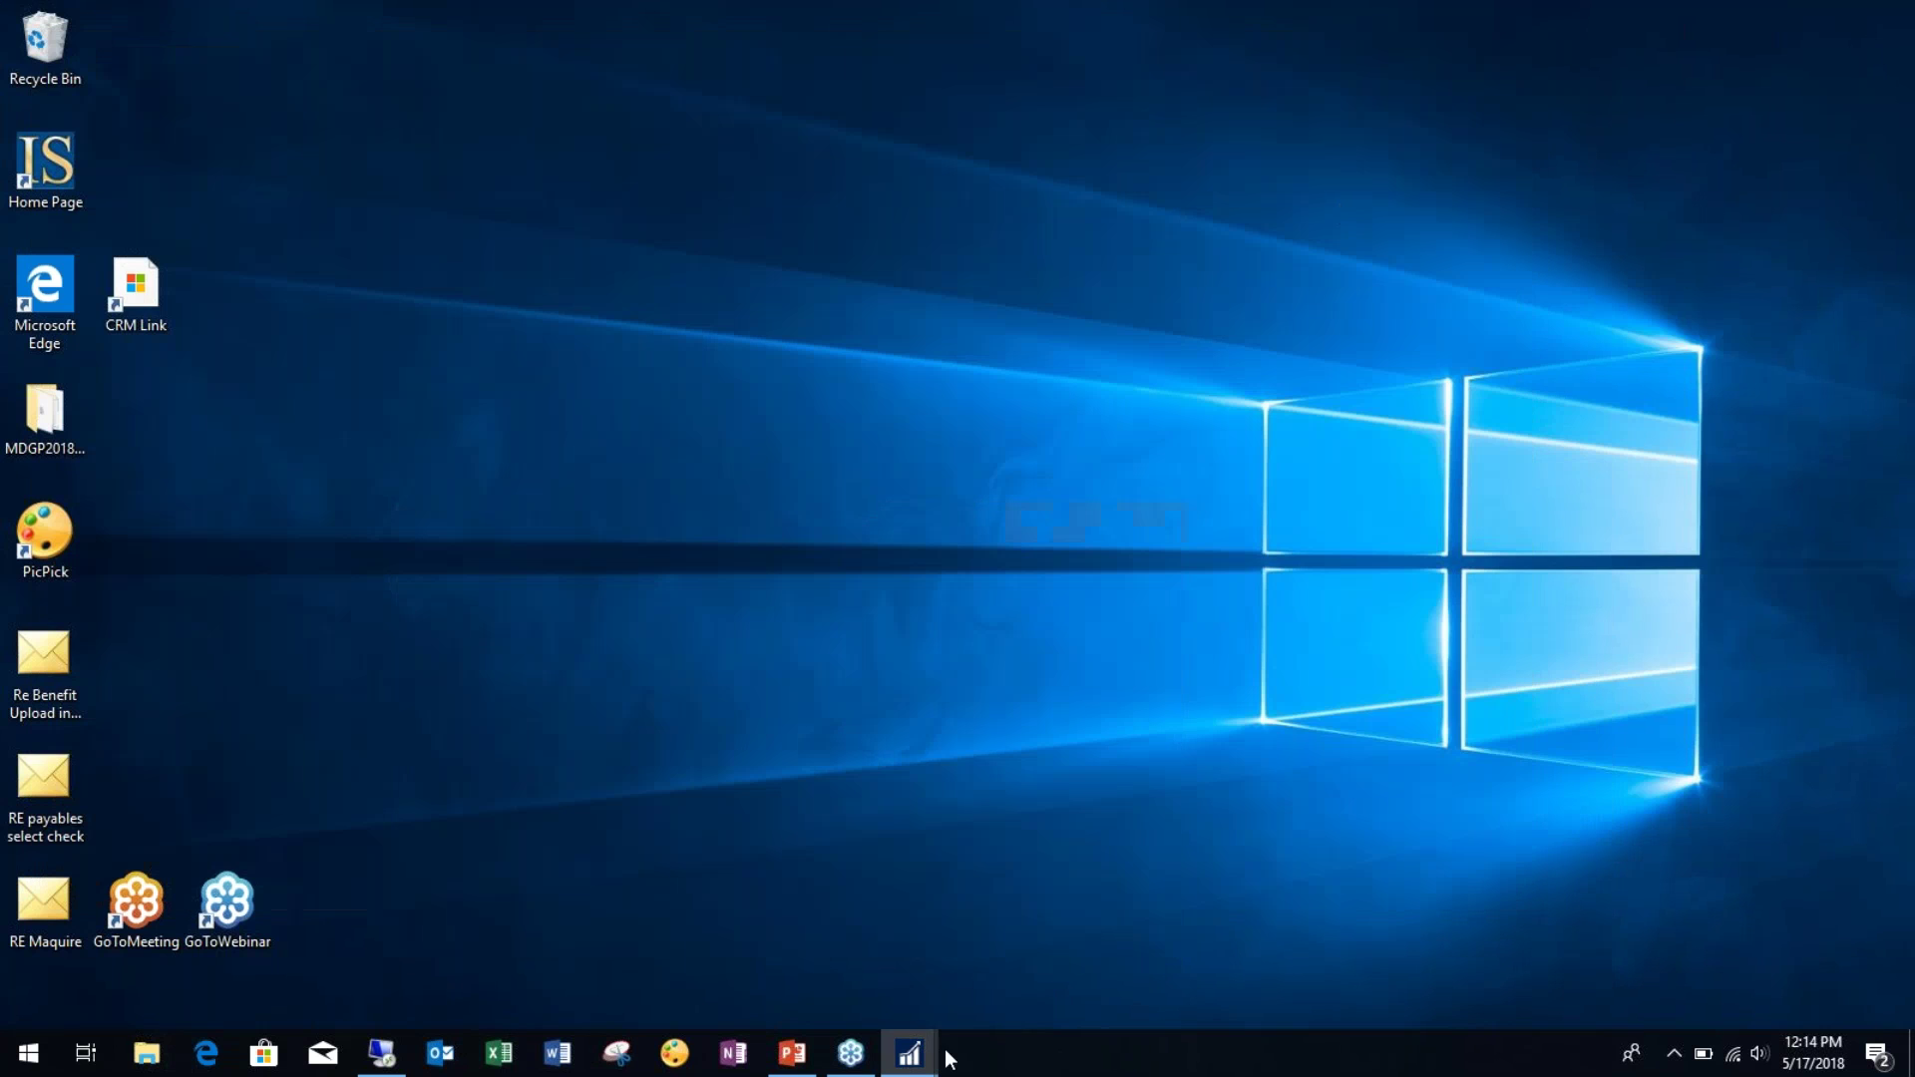
{"action": "mouse_move", "coordinate": [909, 1053]}
{"action": "left_click", "coordinate": [872, 972]}
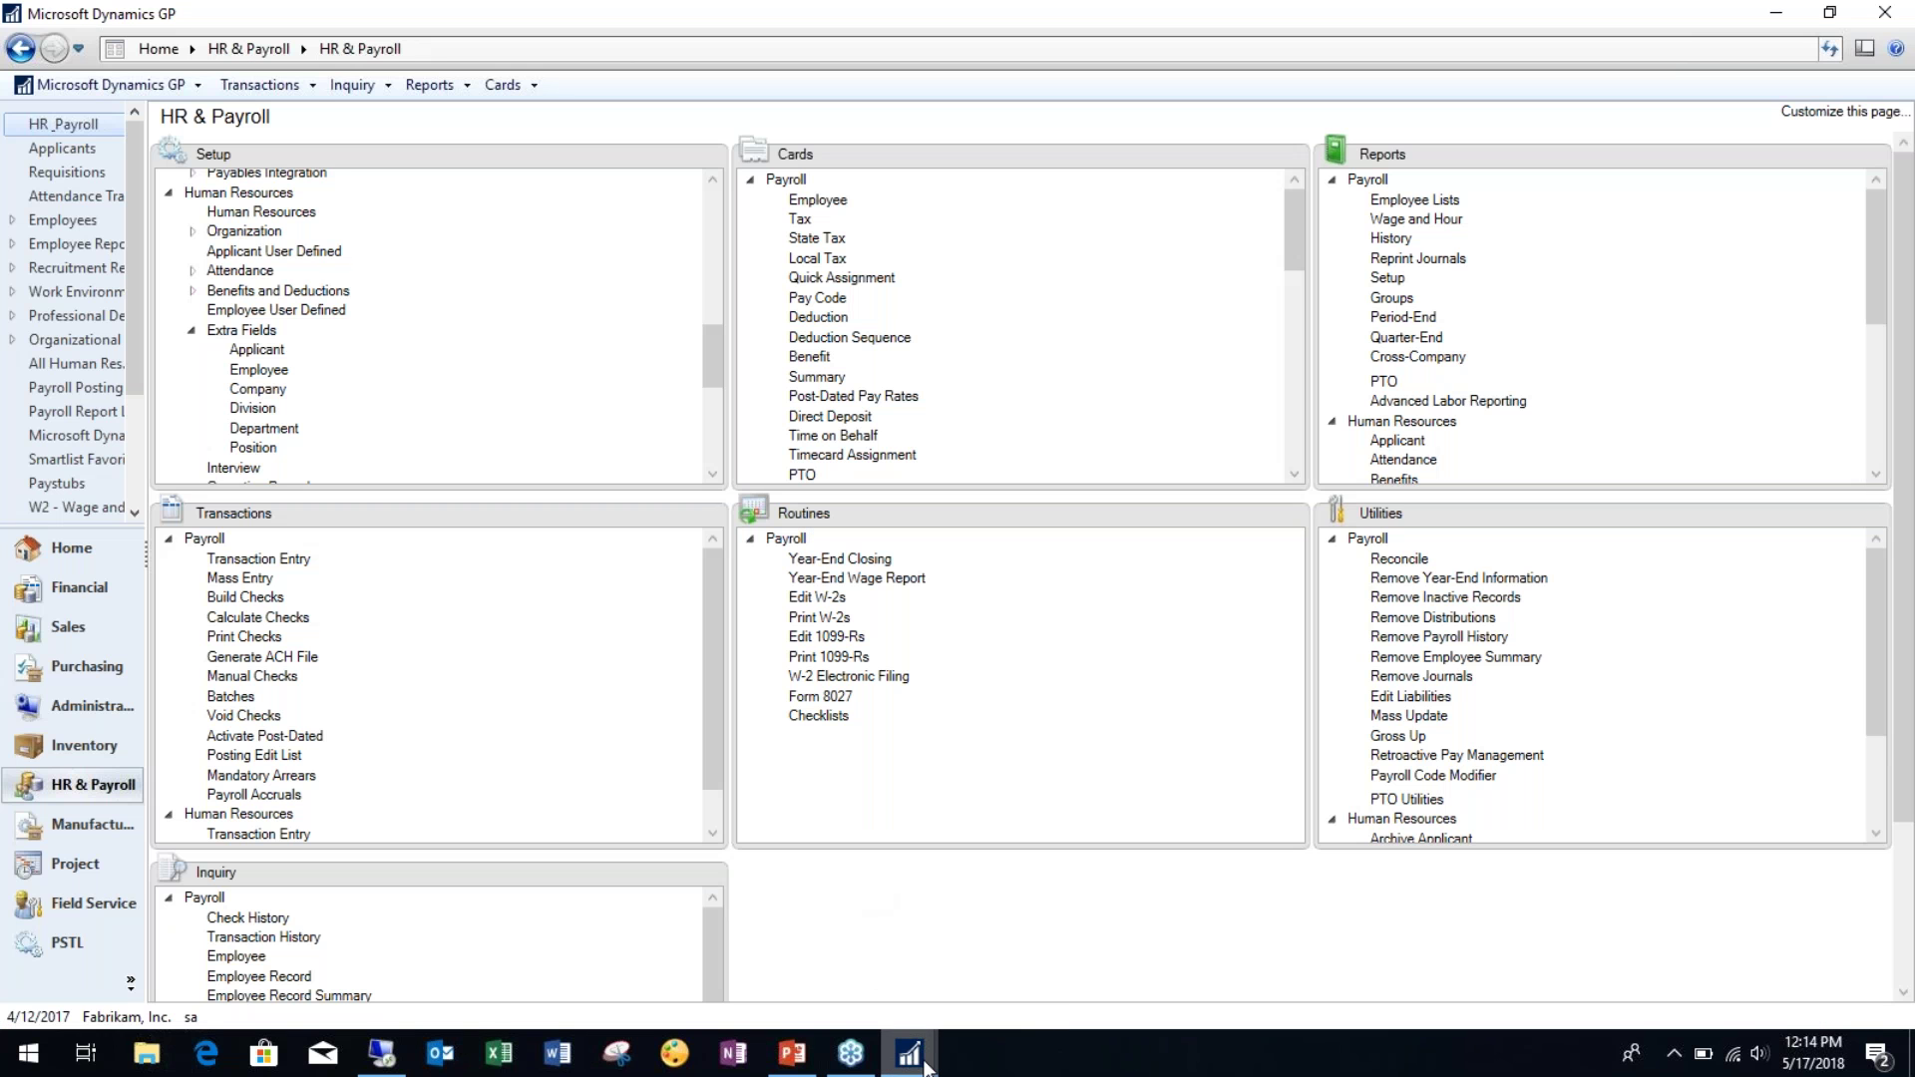
{"action": "right_click", "coordinate": [885, 1058]}
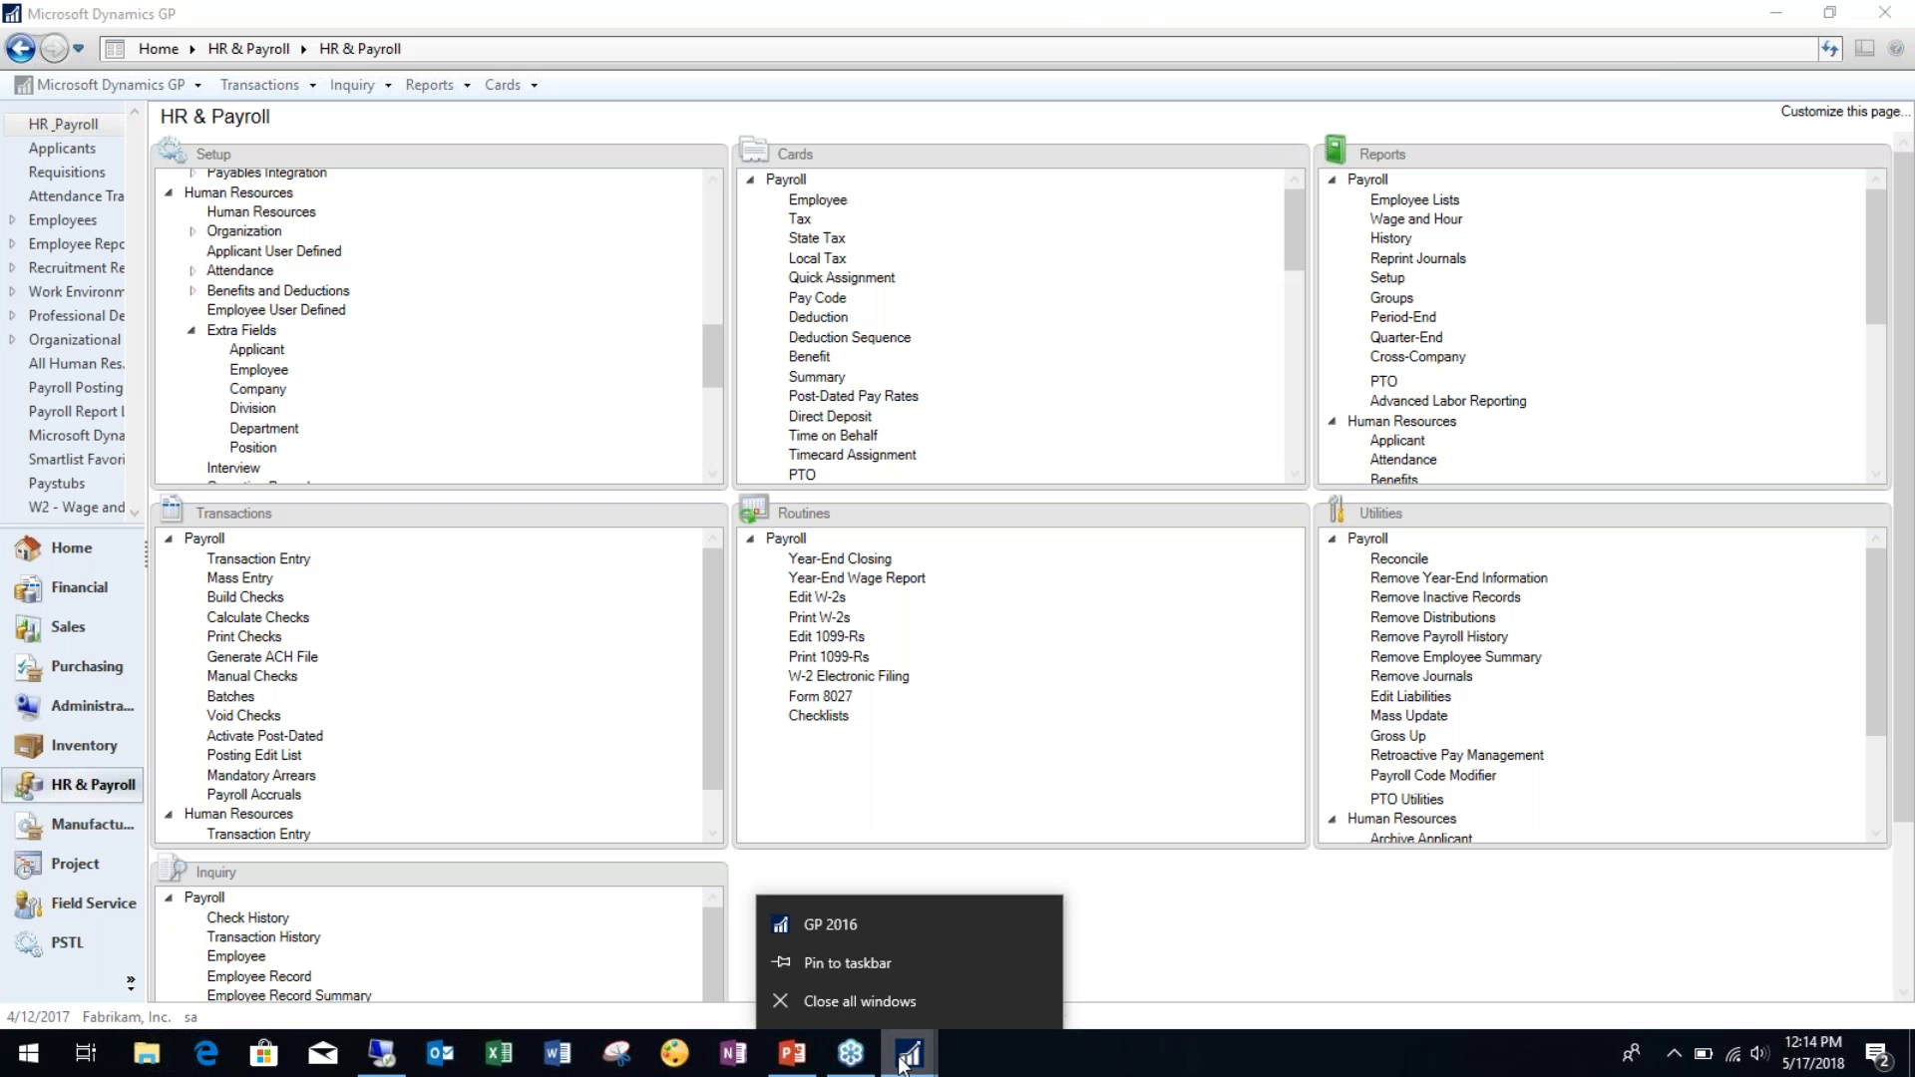
{"action": "left_click", "coordinate": [903, 1056]}
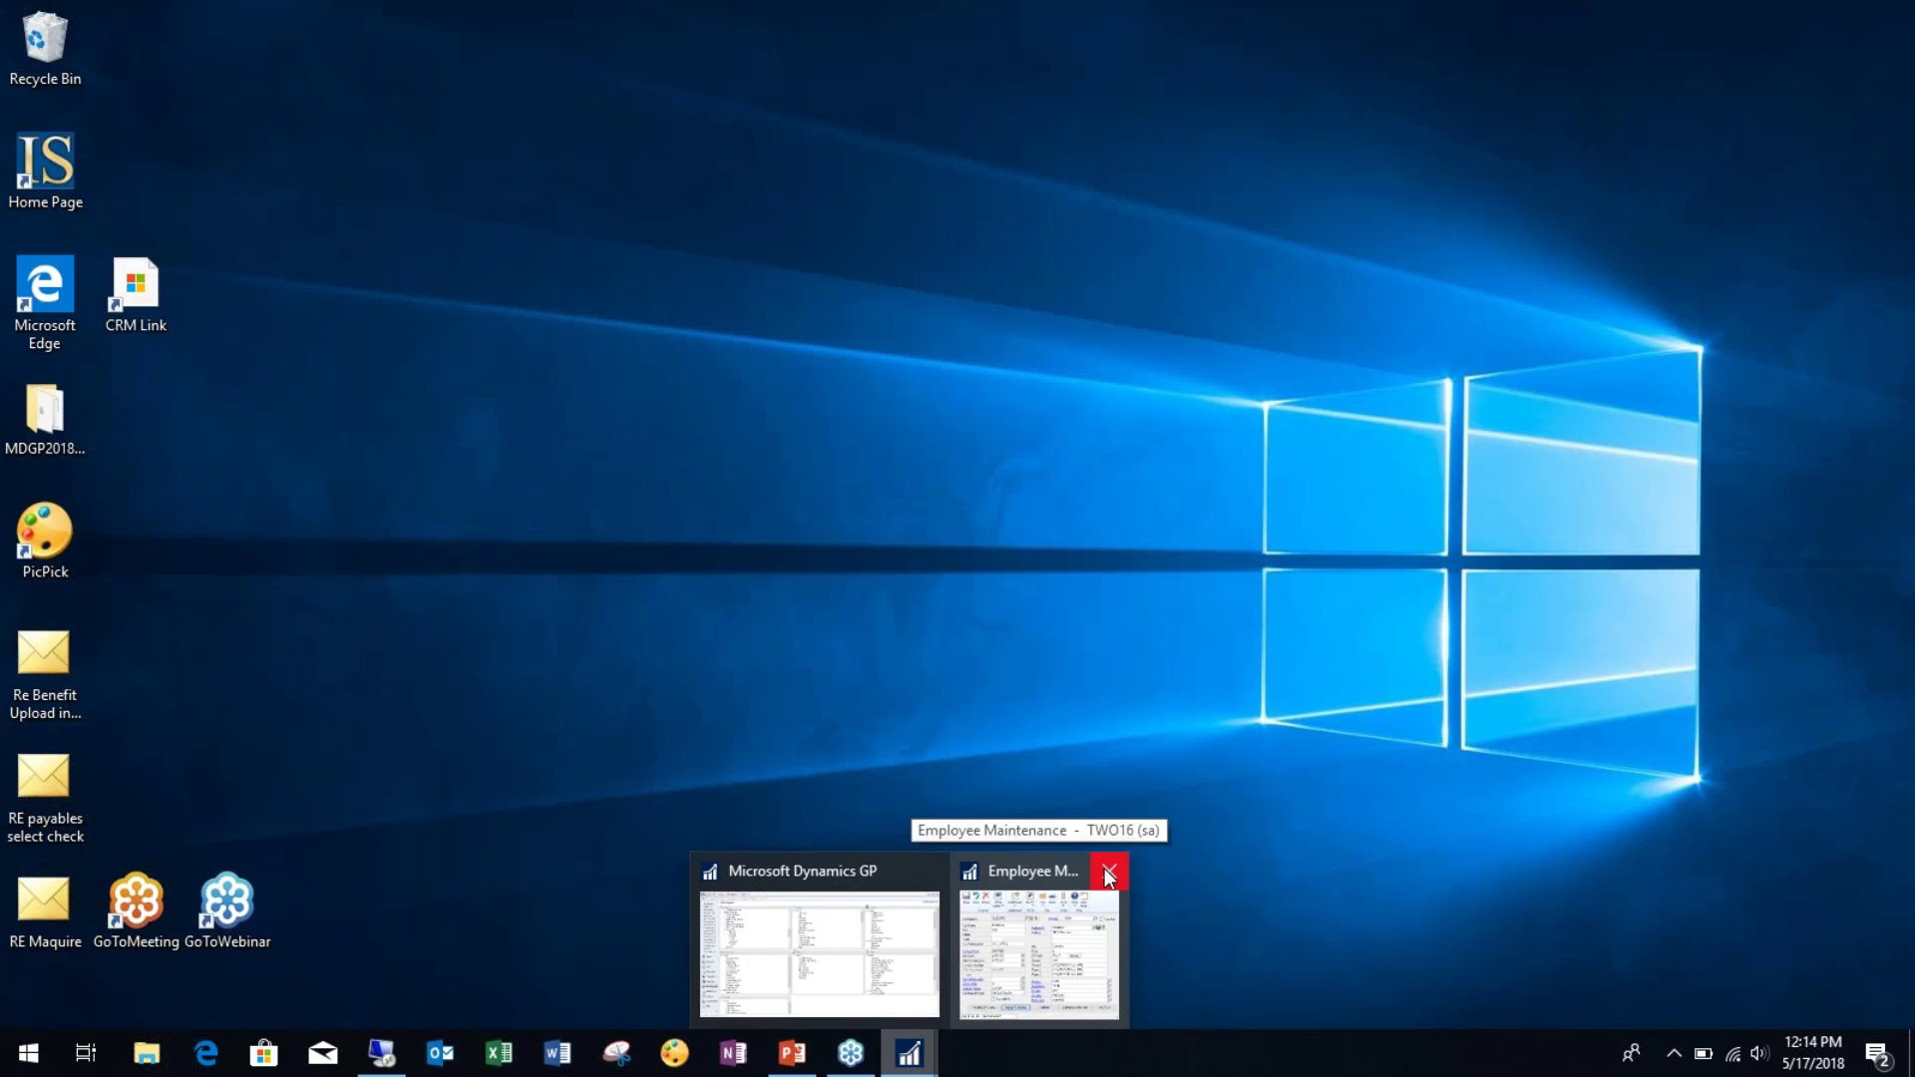
{"action": "left_click", "coordinate": [1108, 874]}
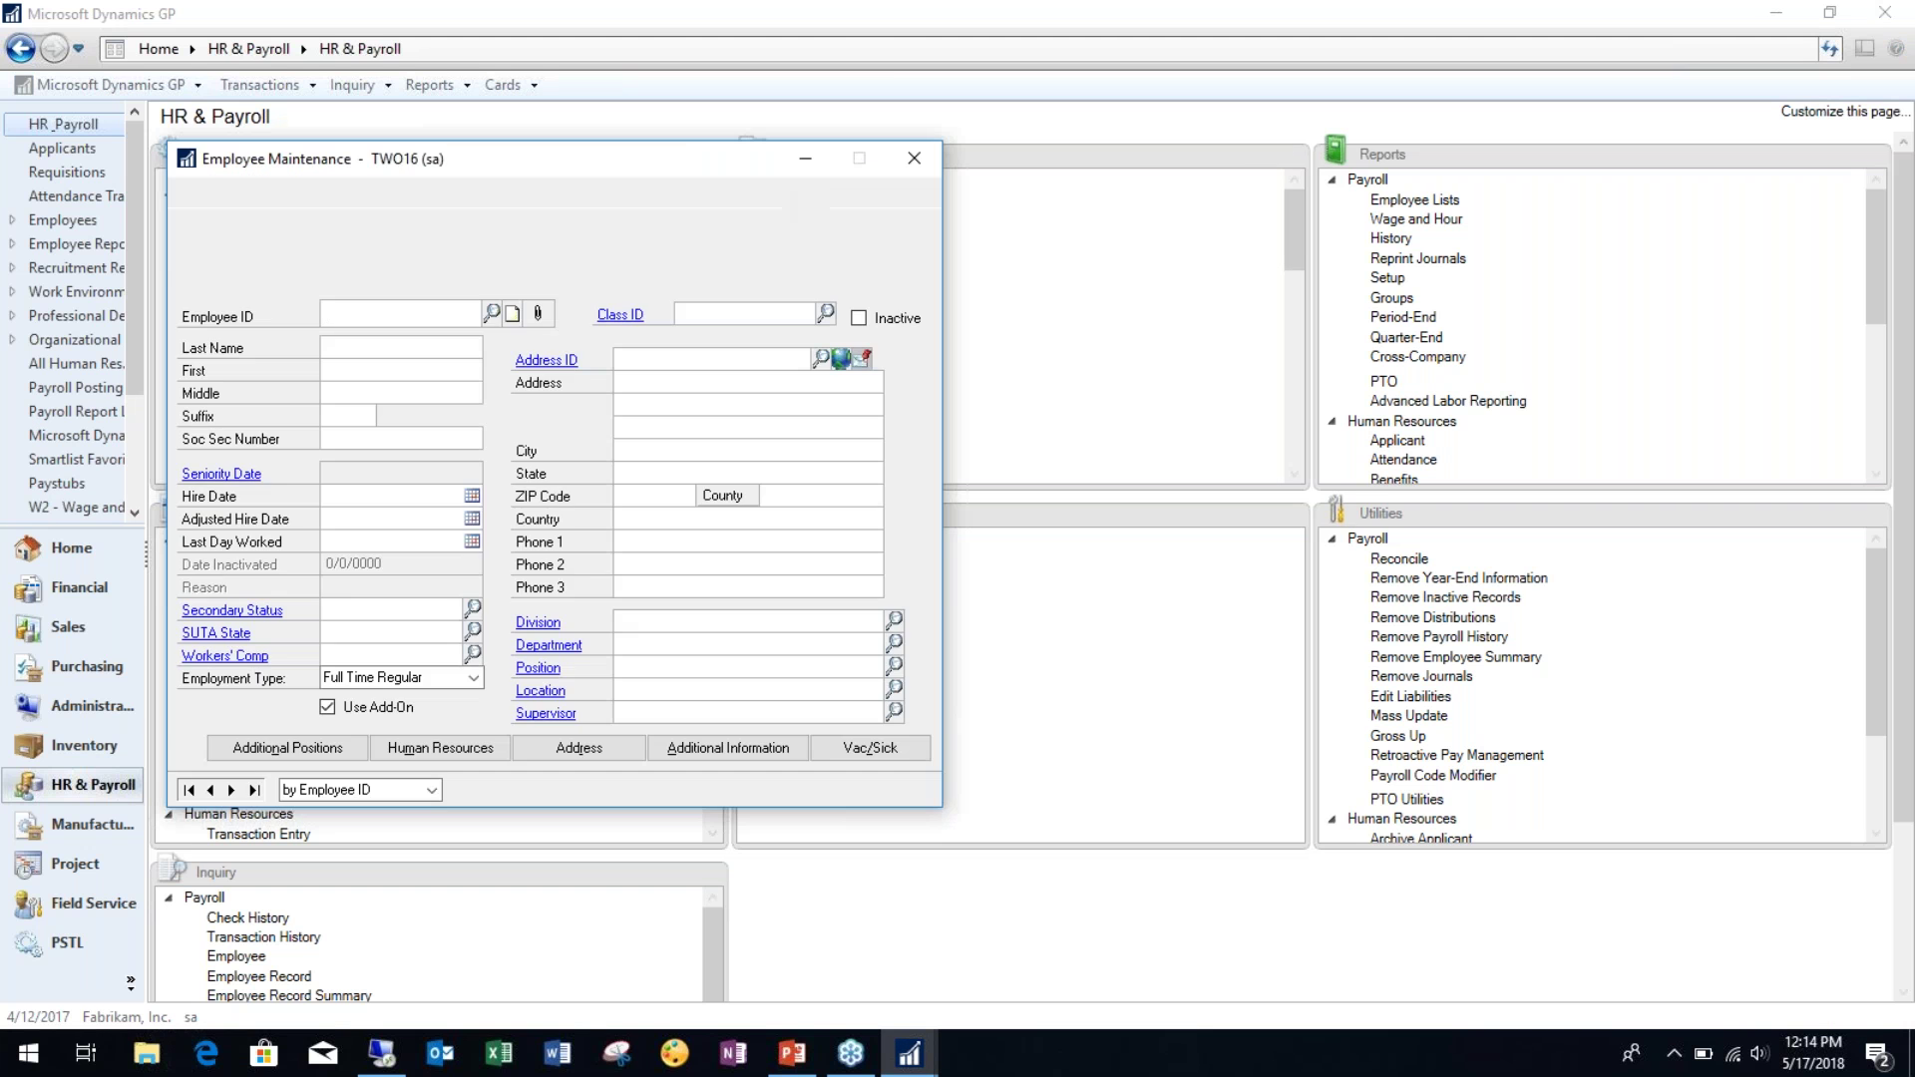
{"action": "left_click_drag", "start_coordinate": [622, 153], "coordinate": [832, 38]}
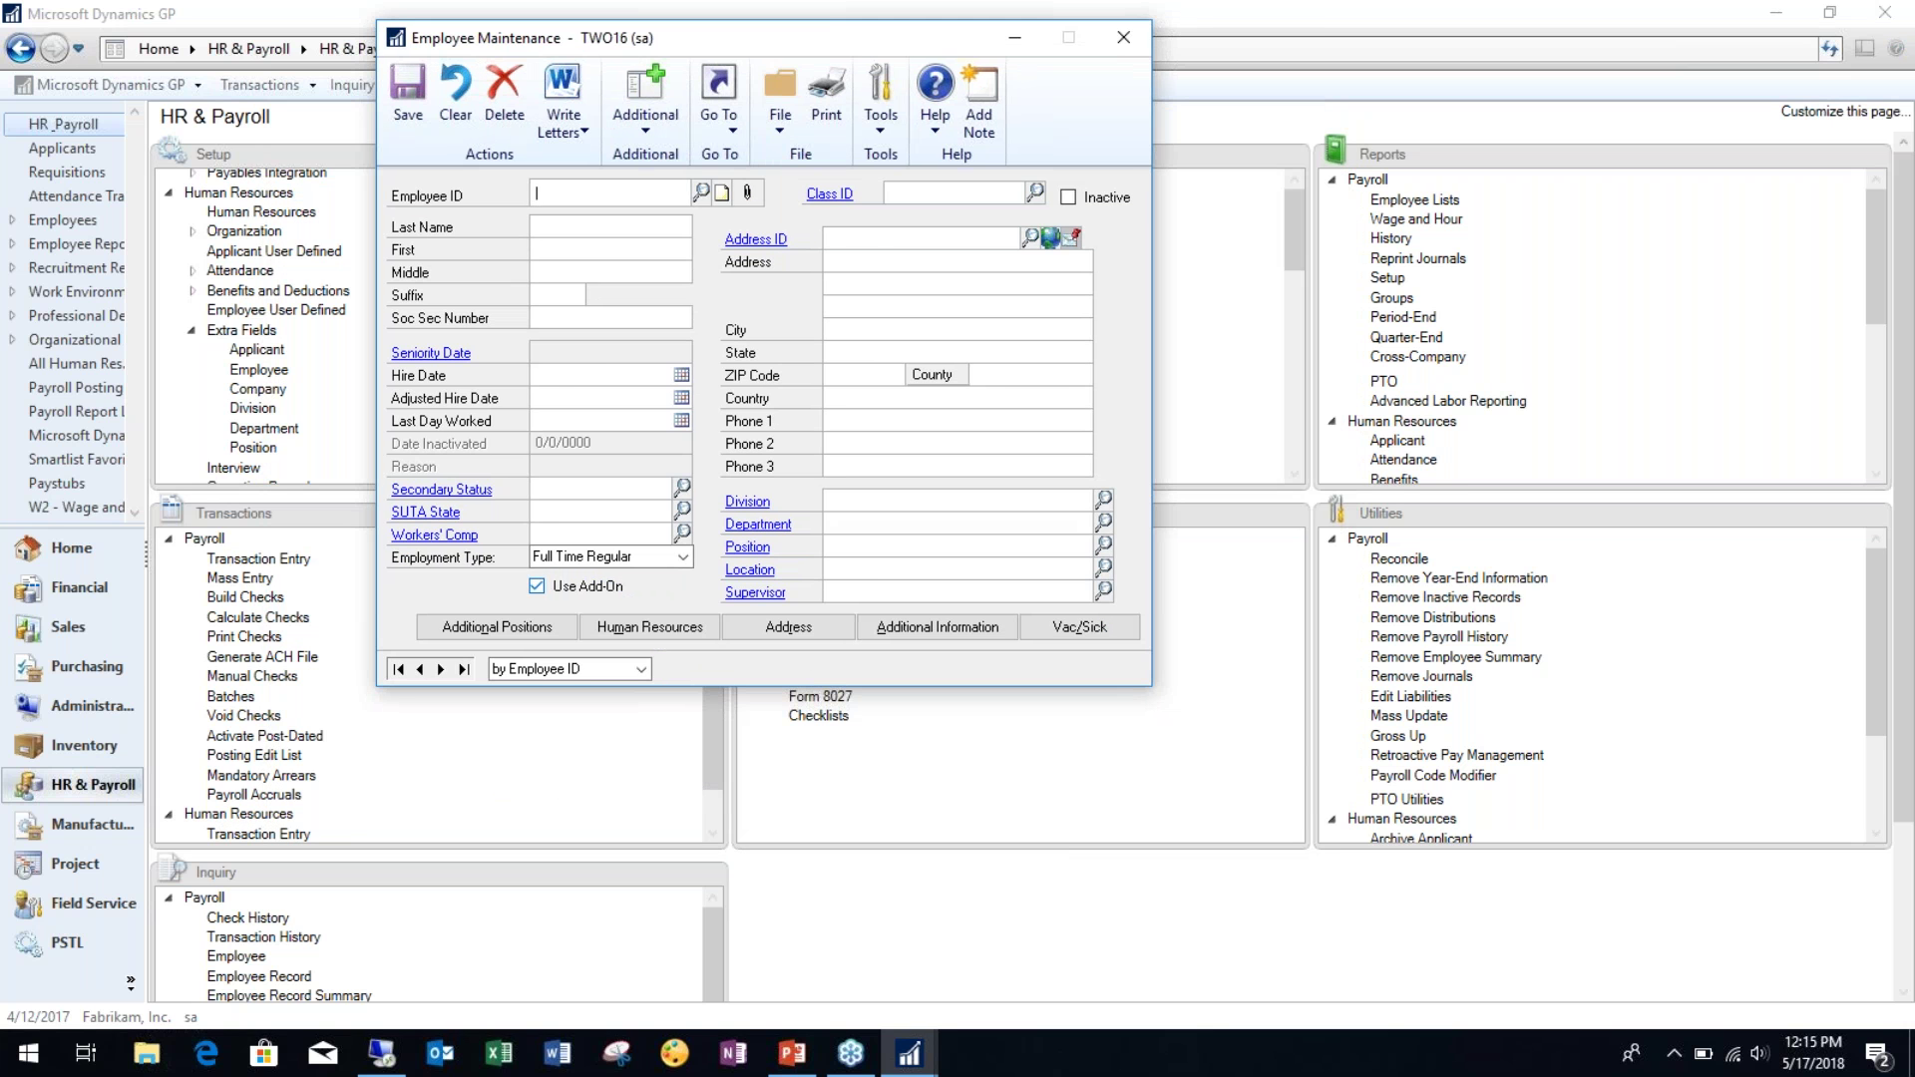
Step: Display the first employee record and open the extra fields from its Human Resources information
{"action": "left_click", "coordinate": [464, 669]}
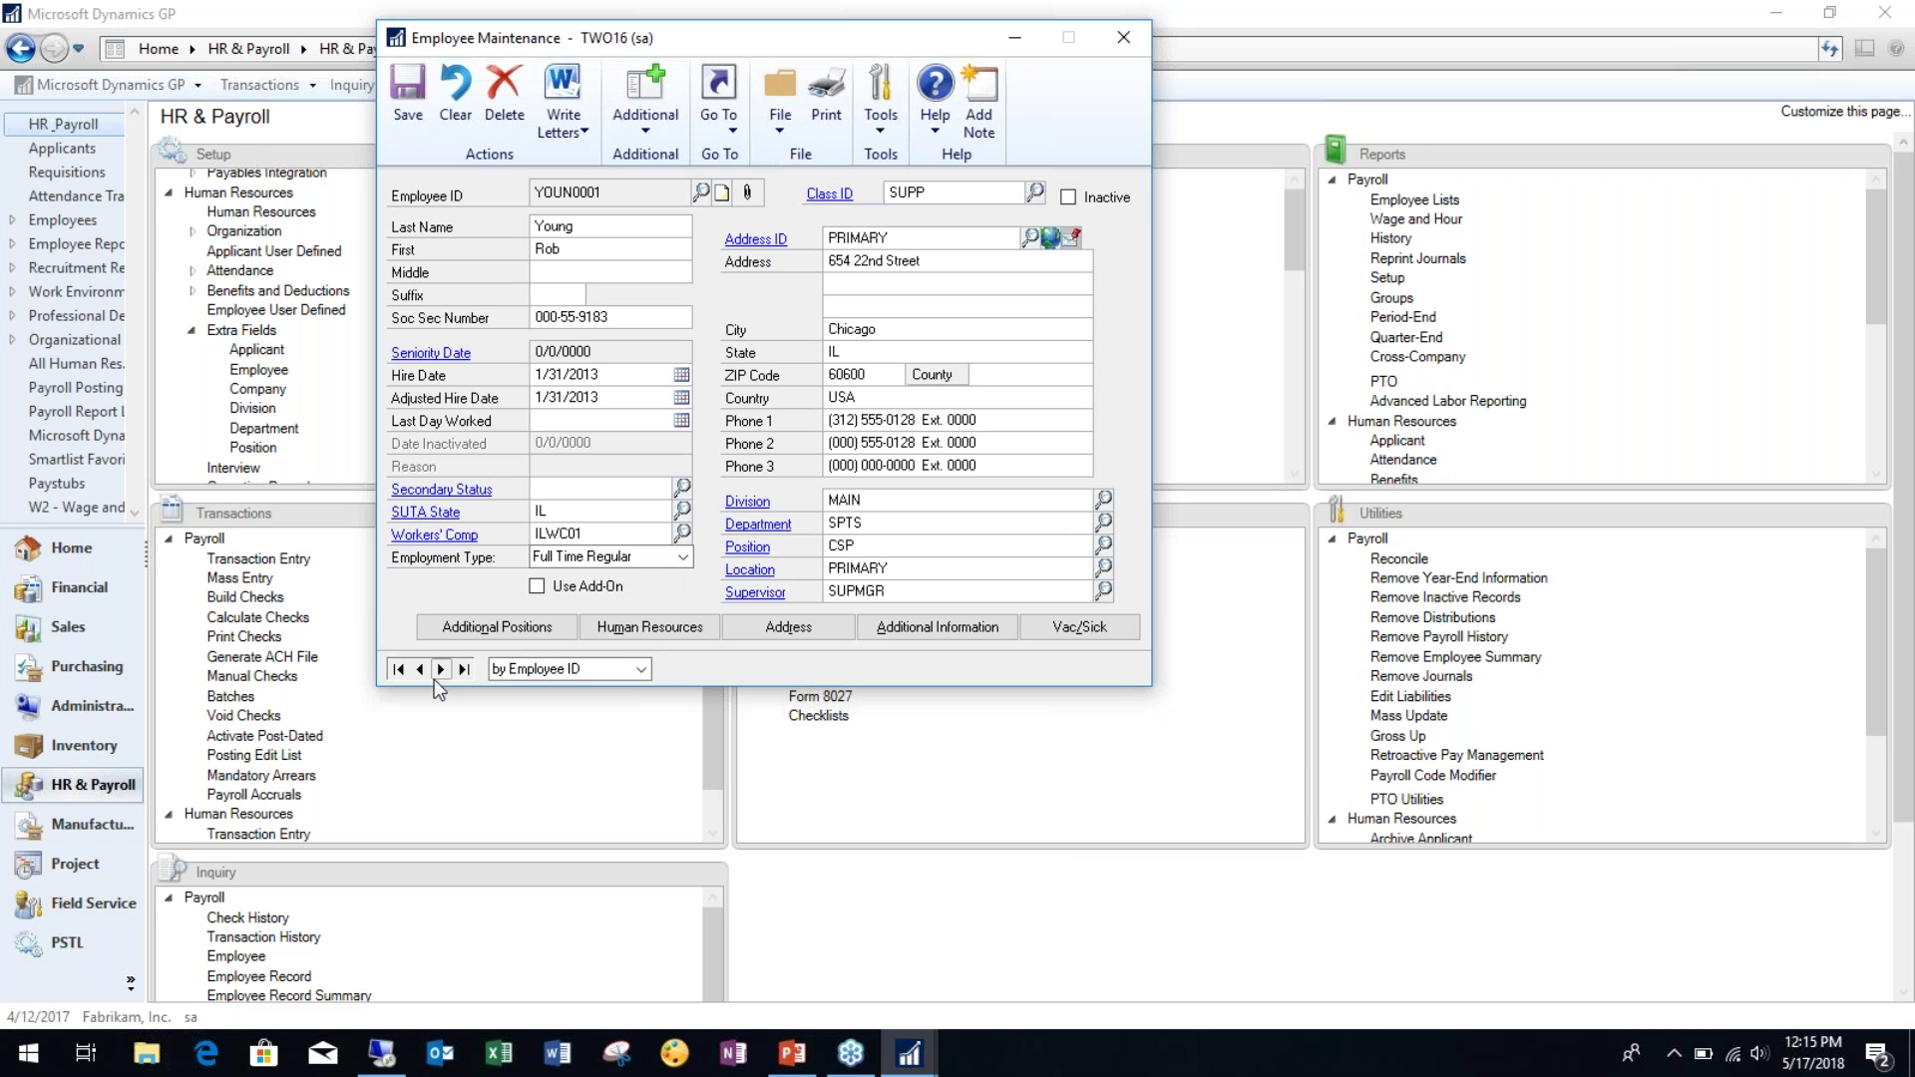
{"action": "left_click", "coordinate": [420, 670]}
{"action": "left_click", "coordinate": [398, 669]}
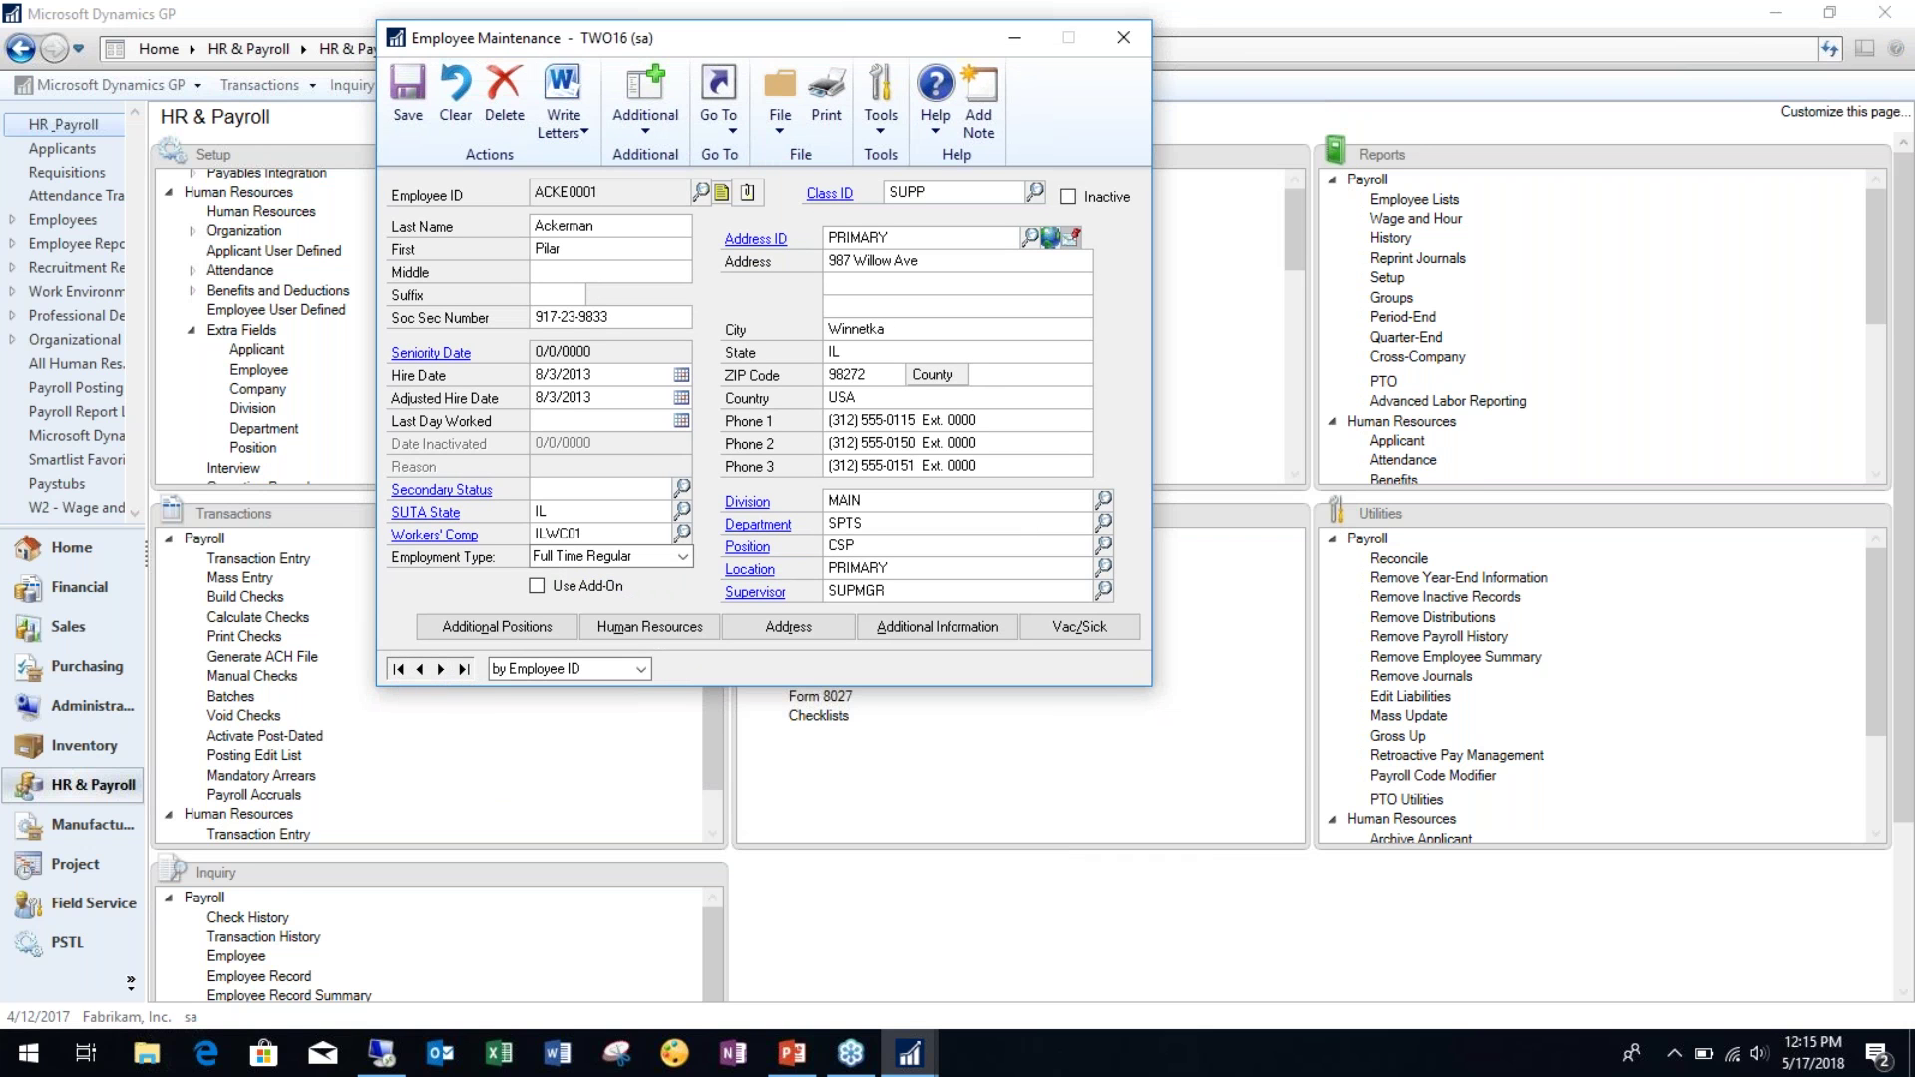
{"action": "left_click", "coordinate": [640, 637]}
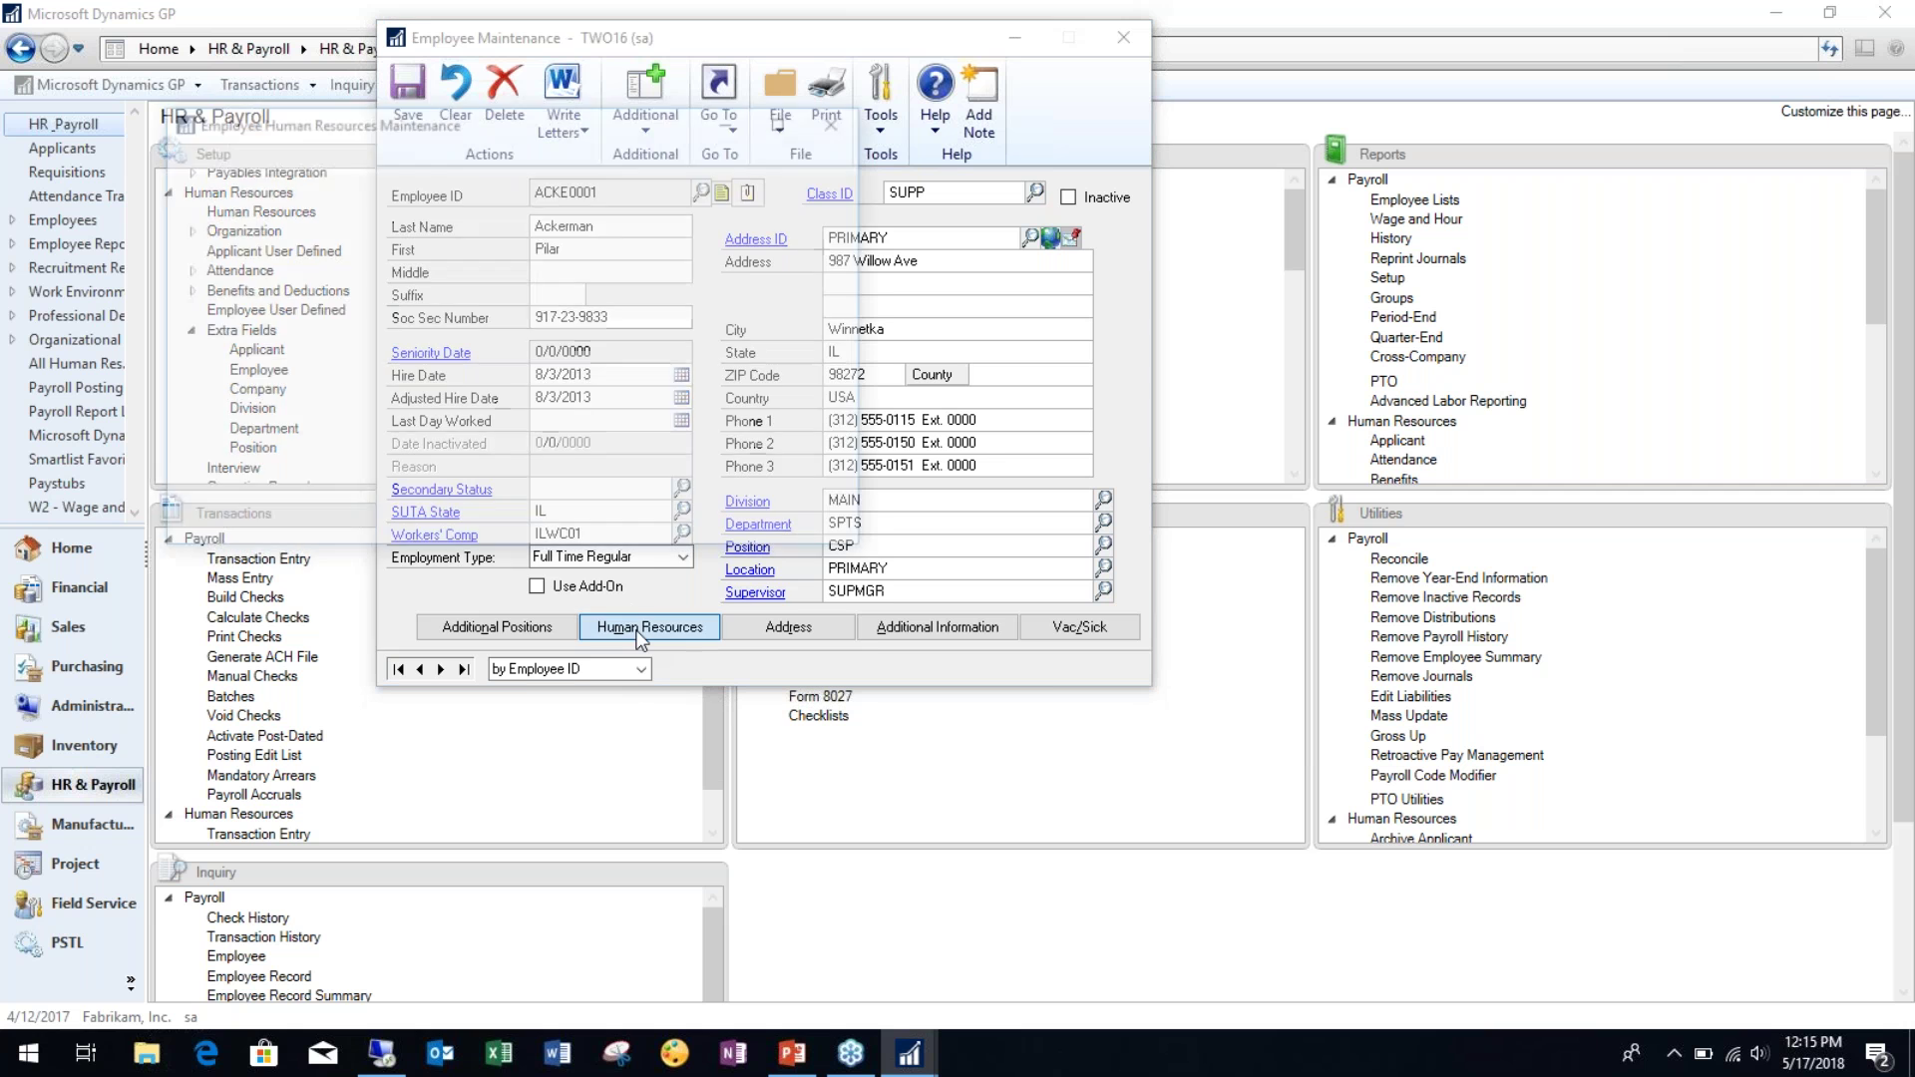
{"action": "left_click_drag", "start_coordinate": [561, 126], "coordinate": [878, 39]}
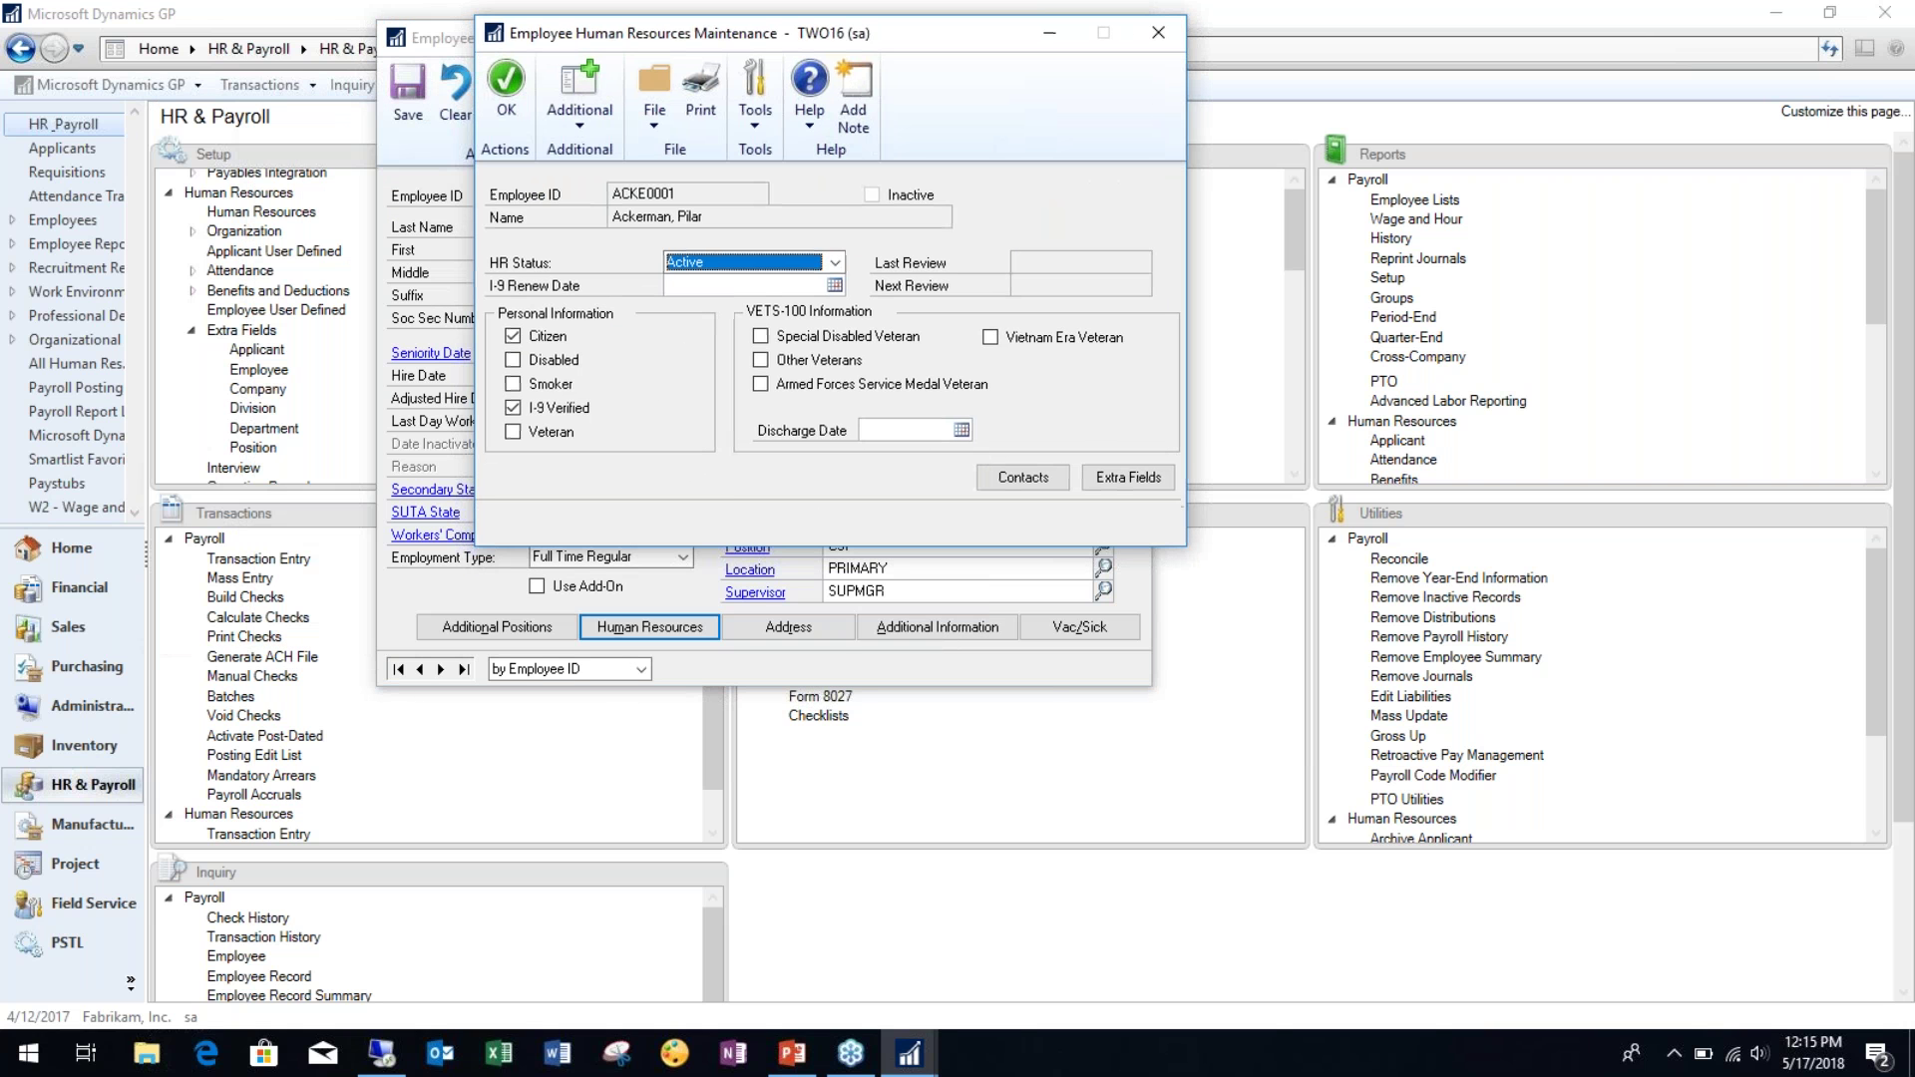
{"action": "left_click", "coordinate": [1155, 482]}
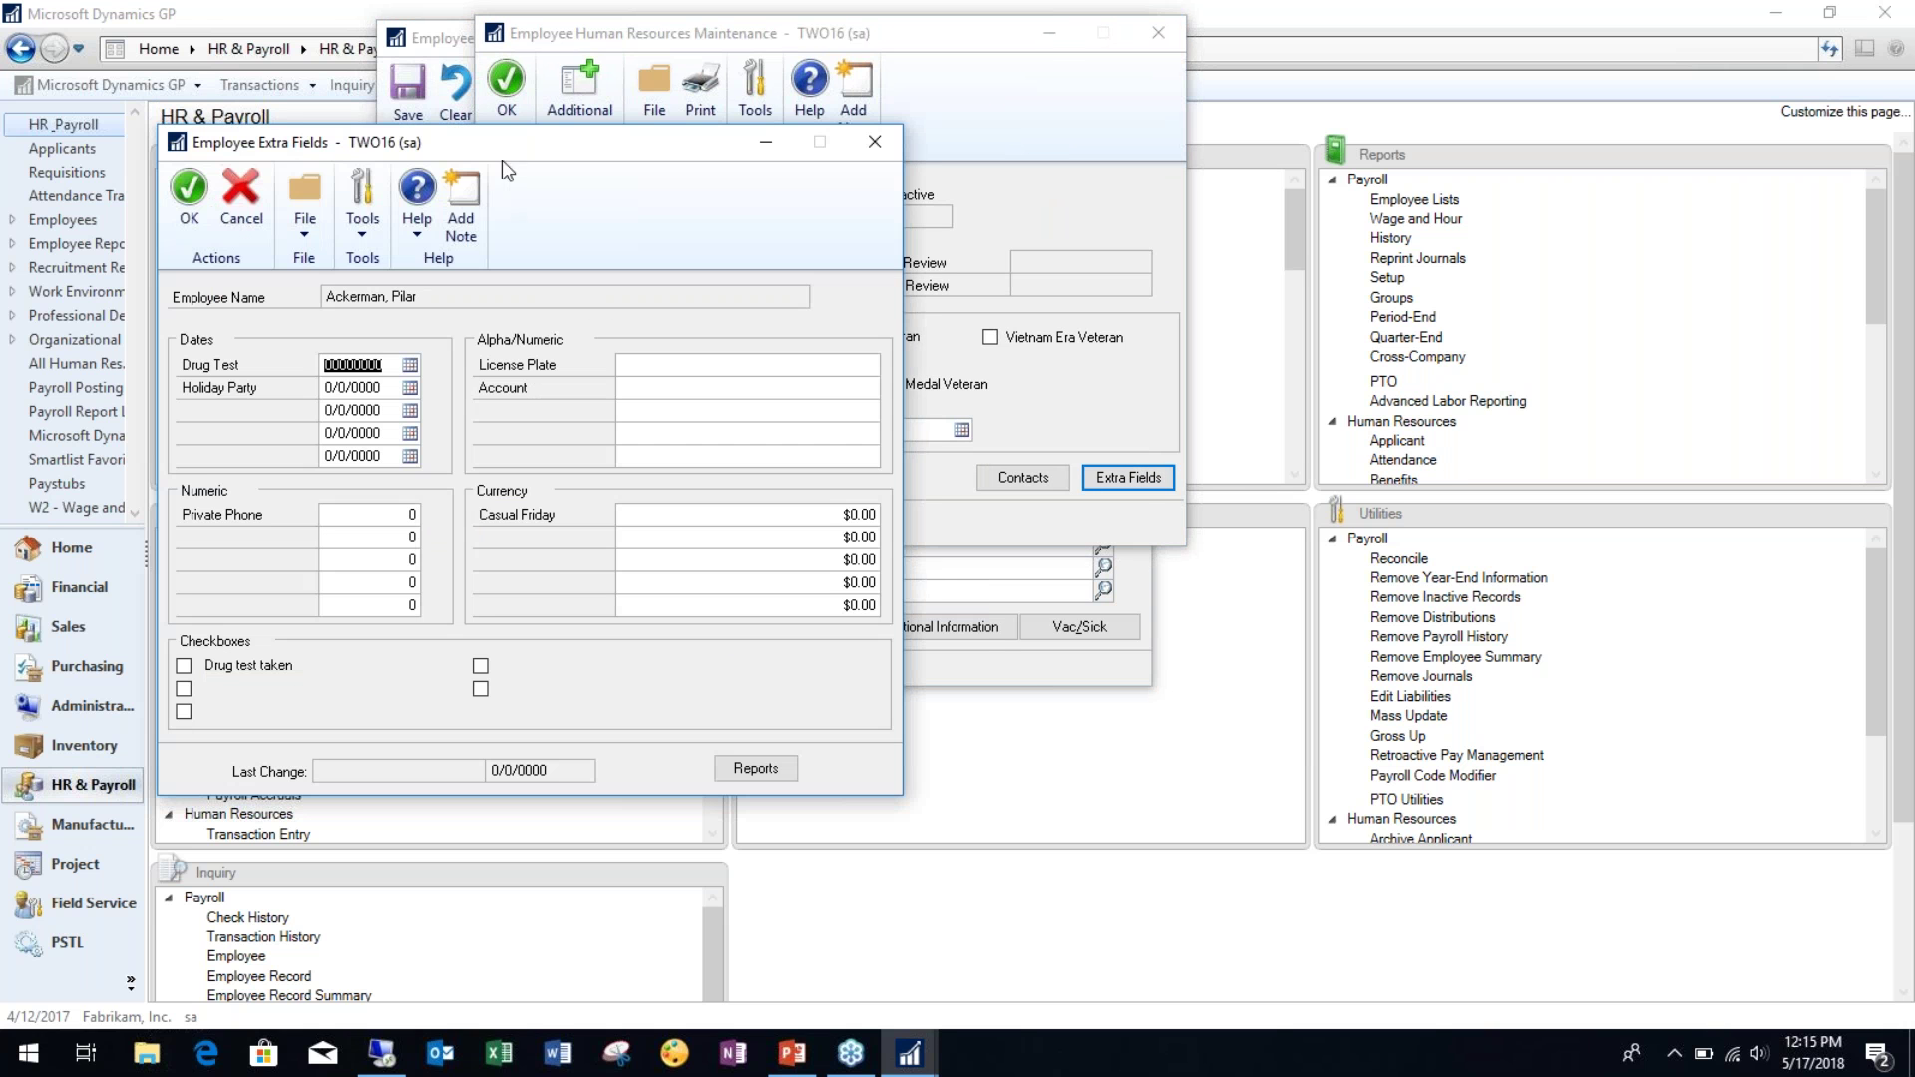
{"action": "left_click_drag", "start_coordinate": [525, 155], "coordinate": [831, 85]}
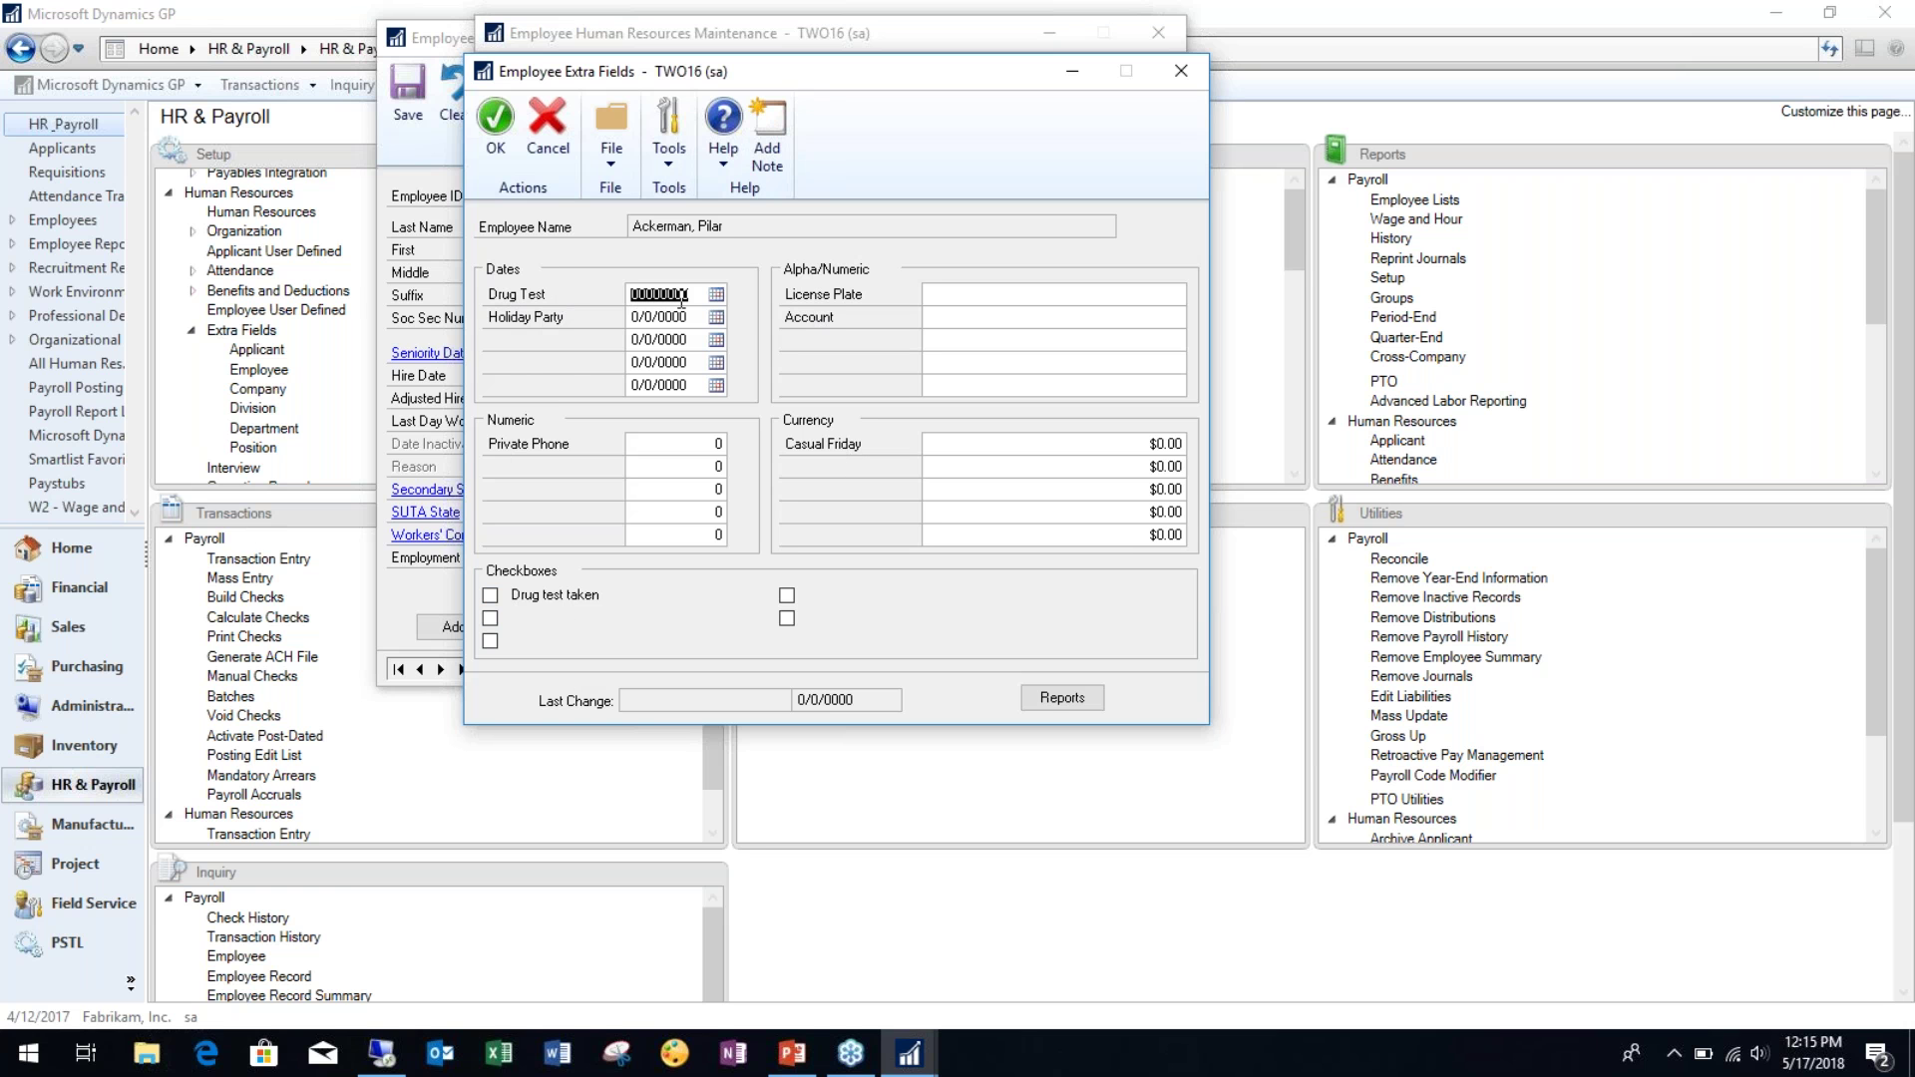
Step: Set the employee's Drug Test date to 5/17/2018 and the Holiday Party date to 7/4/2018
{"action": "type", "text": "0"}
{"action": "type", "text": "5172018"}
{"action": "key", "text": "Tab"}
{"action": "type", "text": "07042018"}
{"action": "key", "text": "Tab"}
Step: Enter GPUG123 as the employee's license plate and fill in the Account field
{"action": "left_click", "coordinate": [988, 302]}
{"action": "type", "text": "gpl"}
{"action": "key", "text": "BackSpace"}
{"action": "key", "text": "BackSpace"}
{"action": "type", "text": "GPUG123"}
{"action": "left_click", "coordinate": [991, 315]}
{"action": "type", "text": "XTRA100"}
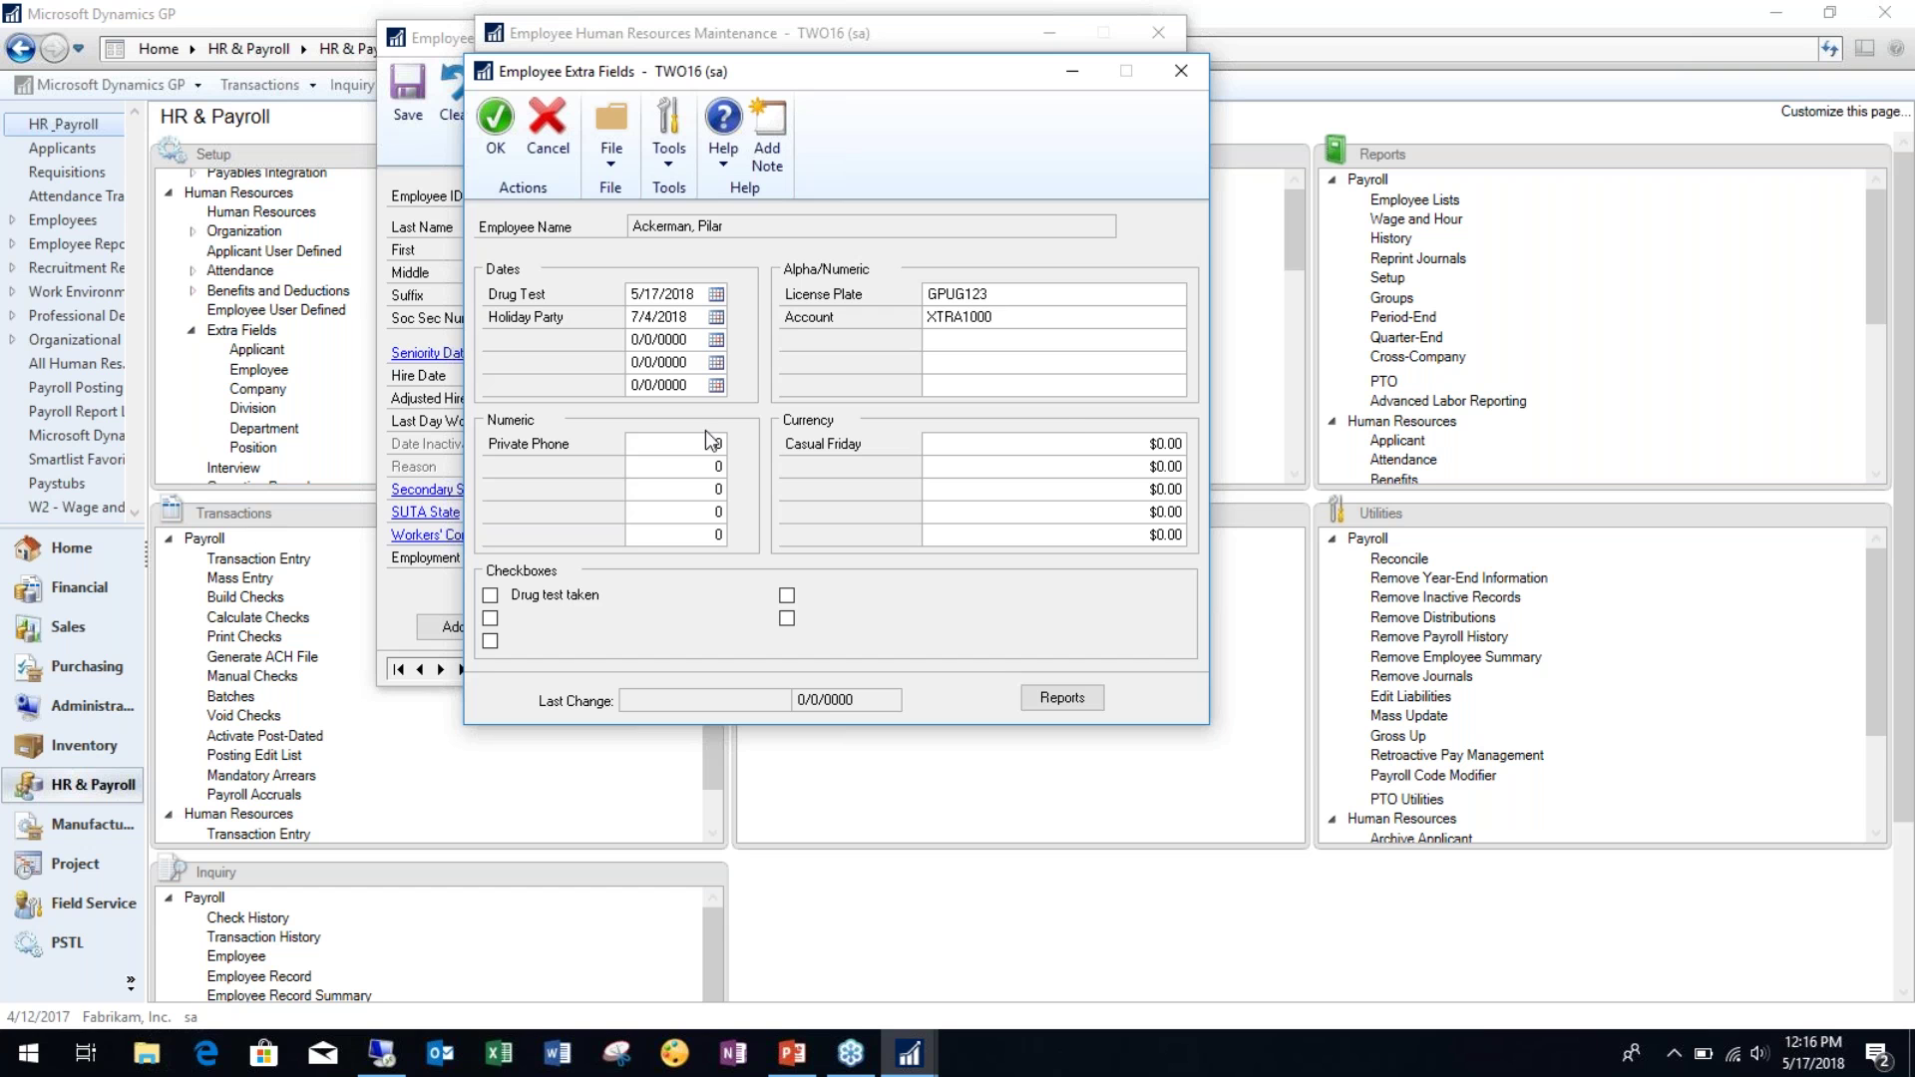
Step: Enter the employee's phone number in the Private Phone numeric field
{"action": "left_click", "coordinate": [644, 443]}
{"action": "type", "text": "80,012"}
{"action": "key", "text": "BackSpace"}
{"action": "key", "text": "BackSpace"}
{"action": "key", "text": "BackSpace"}
{"action": "key", "text": "BackSpace"}
{"action": "type", "text": "0,012"}
{"action": "key", "text": "Tab"}
Step: Set the Casual Friday amount to $50.00 and mark the drug test as taken
{"action": "left_click", "coordinate": [1038, 449]}
{"action": "type", "text": "50"}
{"action": "key", "text": "Tab"}
{"action": "left_click", "coordinate": [490, 597]}
{"action": "key", "text": "super+s"}
{"action": "key", "text": "Escape"}
Step: Open the report options from the employee's extra fields and name the new report option "Defautl"
{"action": "left_click", "coordinate": [1043, 704]}
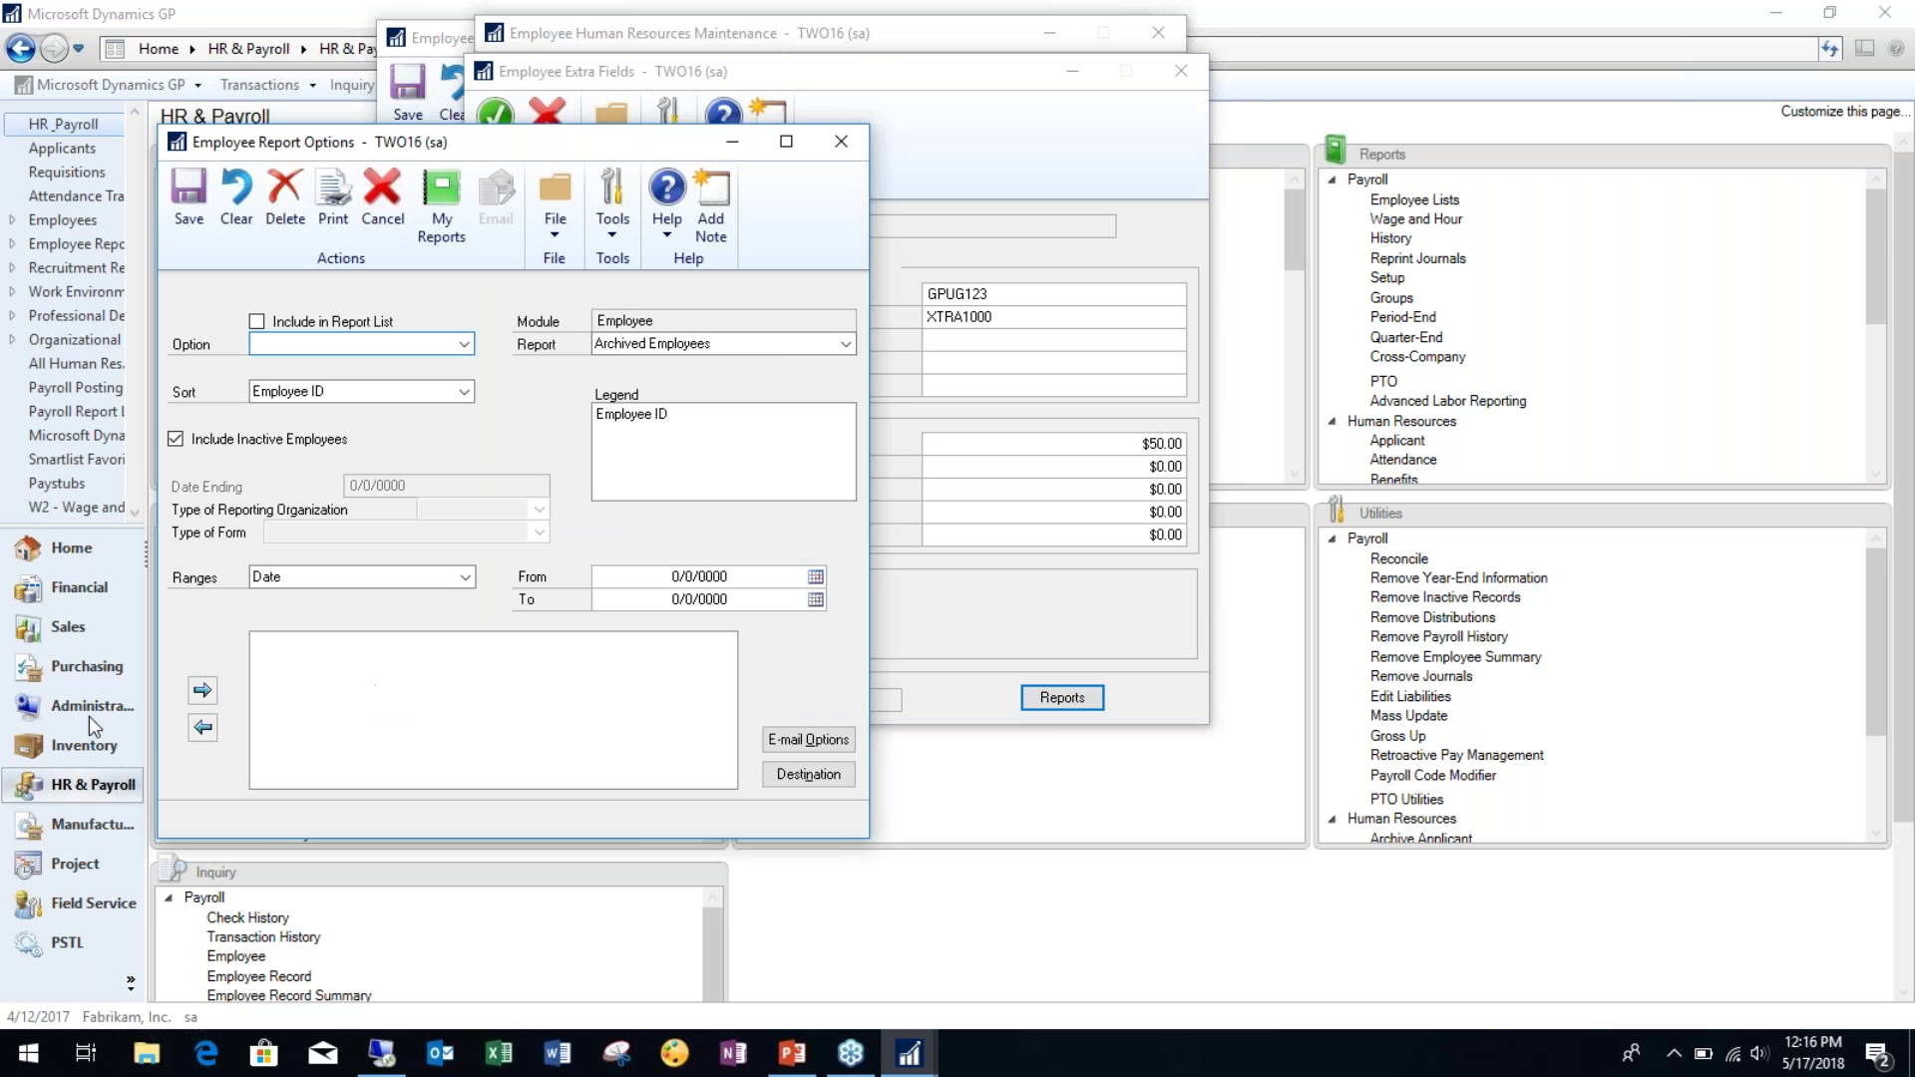
{"action": "left_click", "coordinate": [464, 346]}
{"action": "left_click", "coordinate": [464, 346]}
{"action": "type", "text": "Defautl"}
{"action": "key", "text": "Tab"}
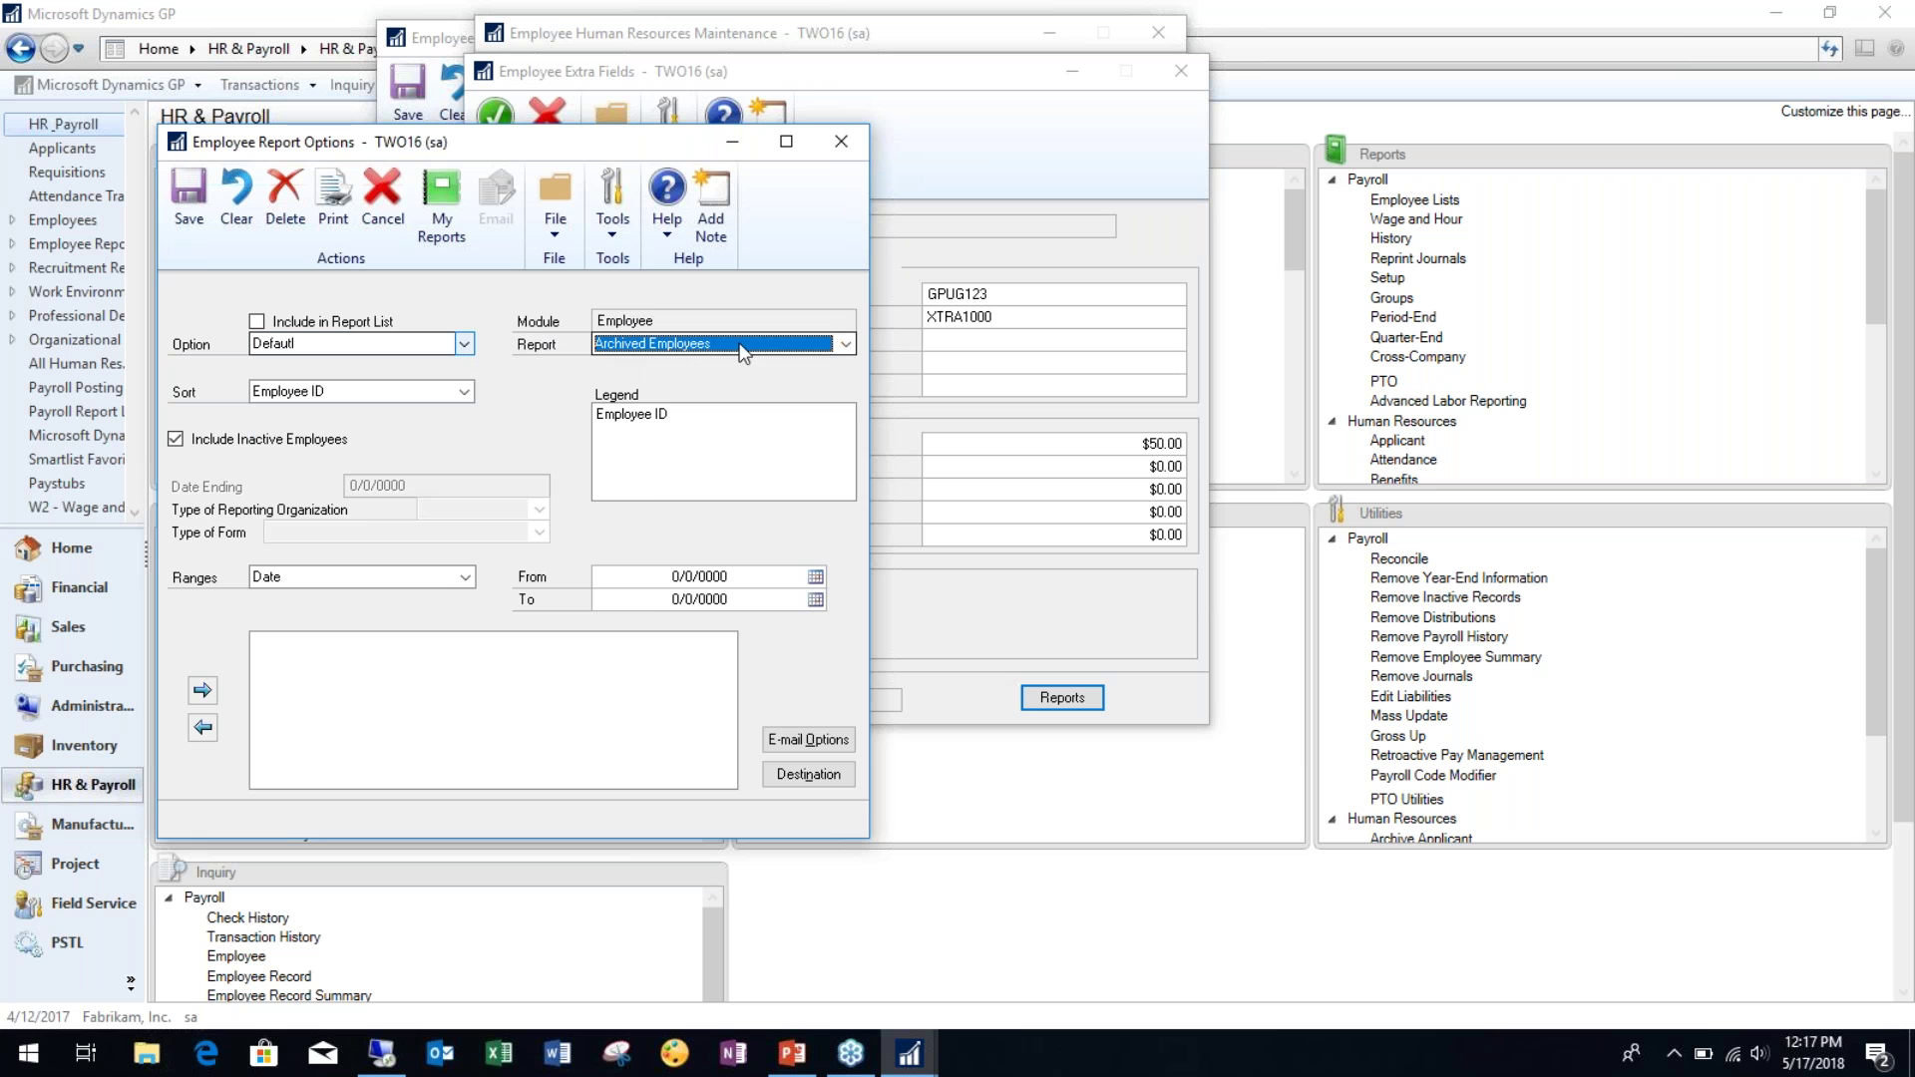
Step: Browse the available employee reports for the new report option and choose Employee List as the report
{"action": "left_click", "coordinate": [845, 344]}
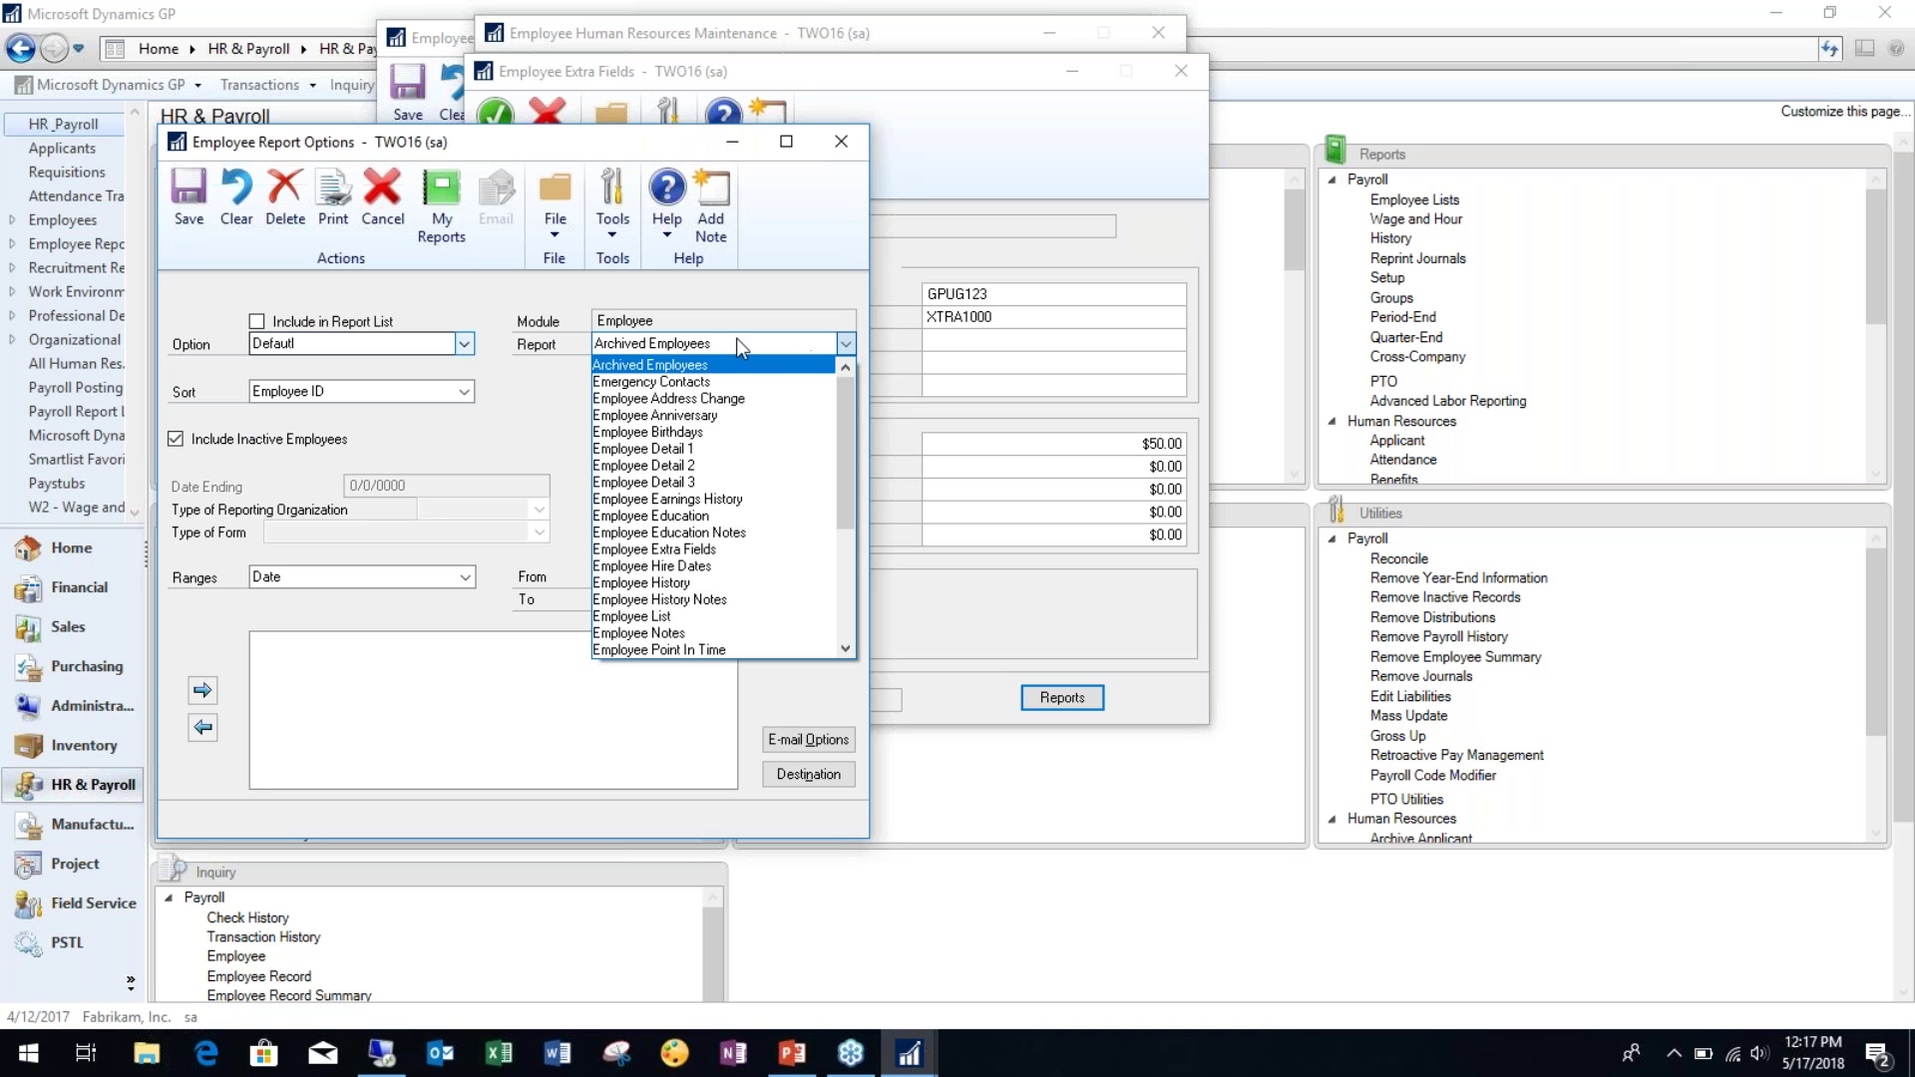
{"action": "left_click_drag", "start_coordinate": [846, 515], "coordinate": [835, 359]}
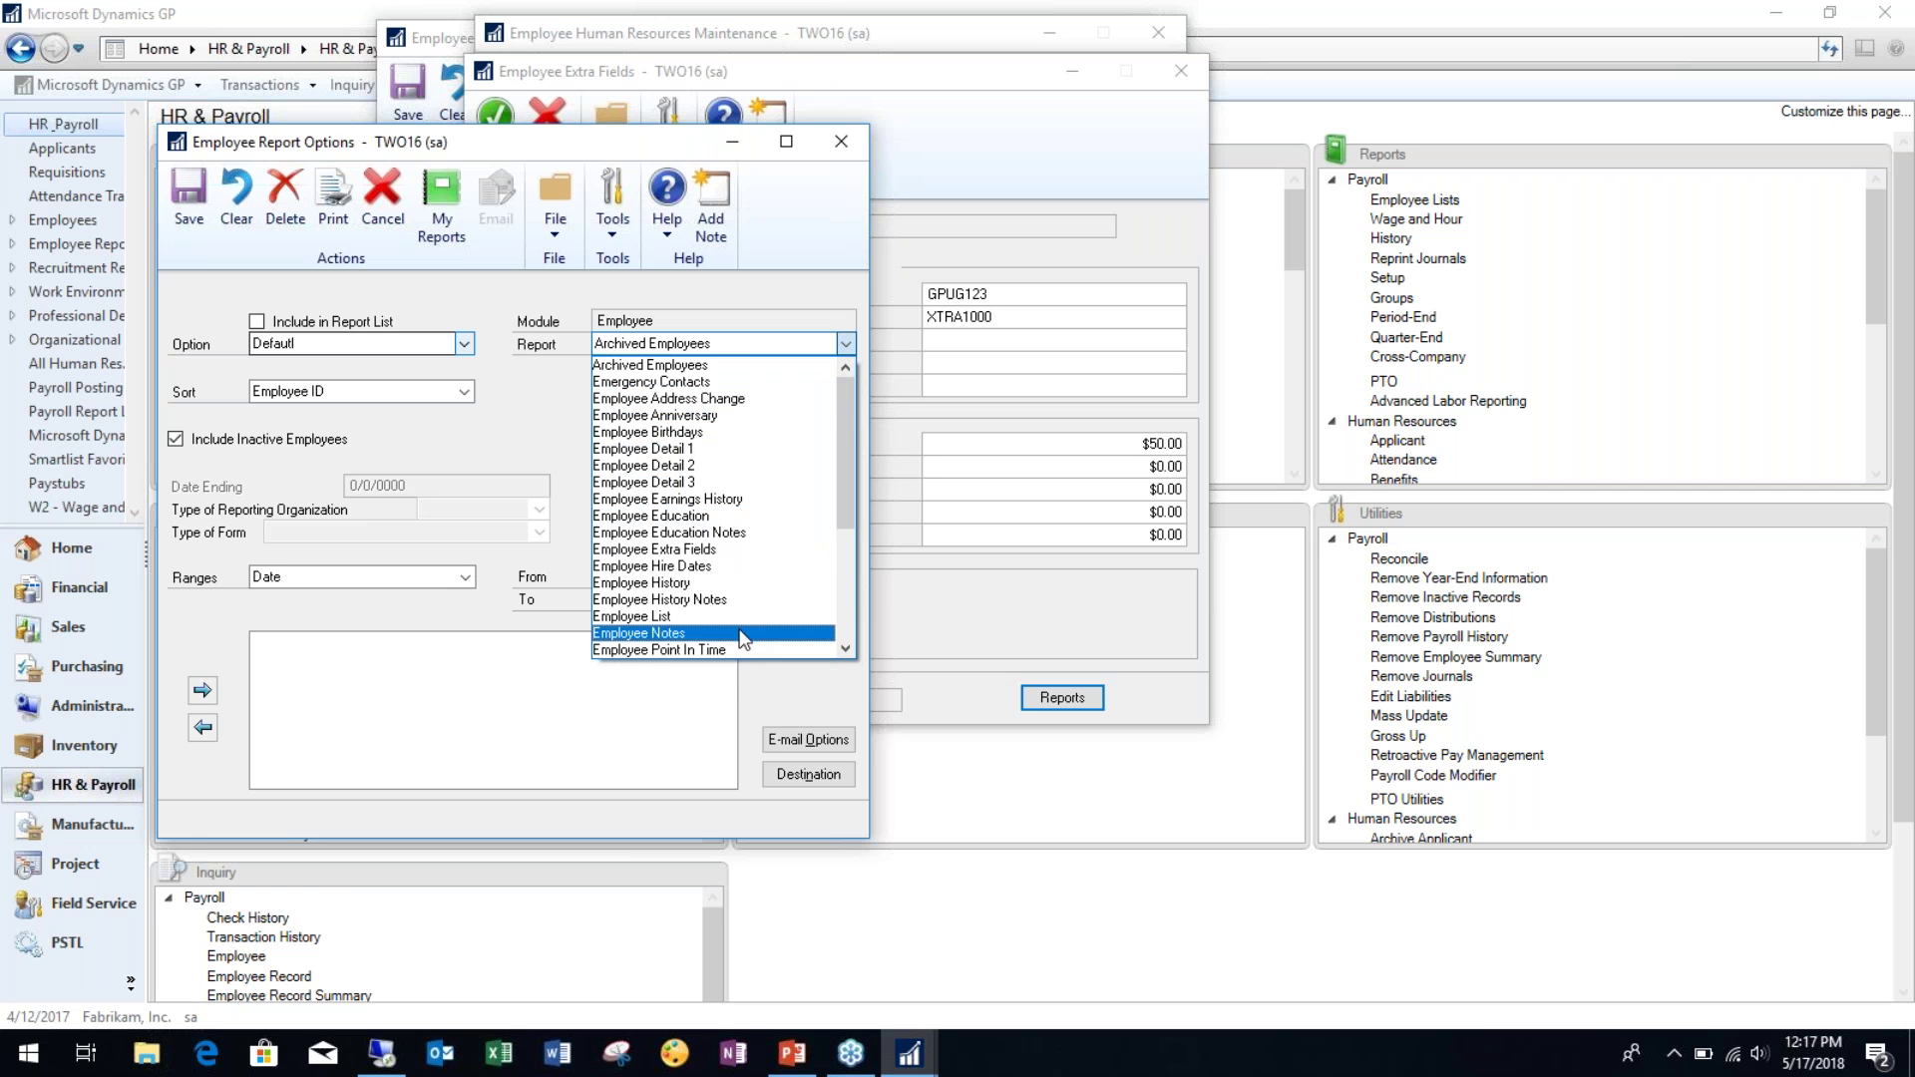
{"action": "scroll", "coordinate": [744, 635], "scroll_direction": "down", "scroll_amount": 2}
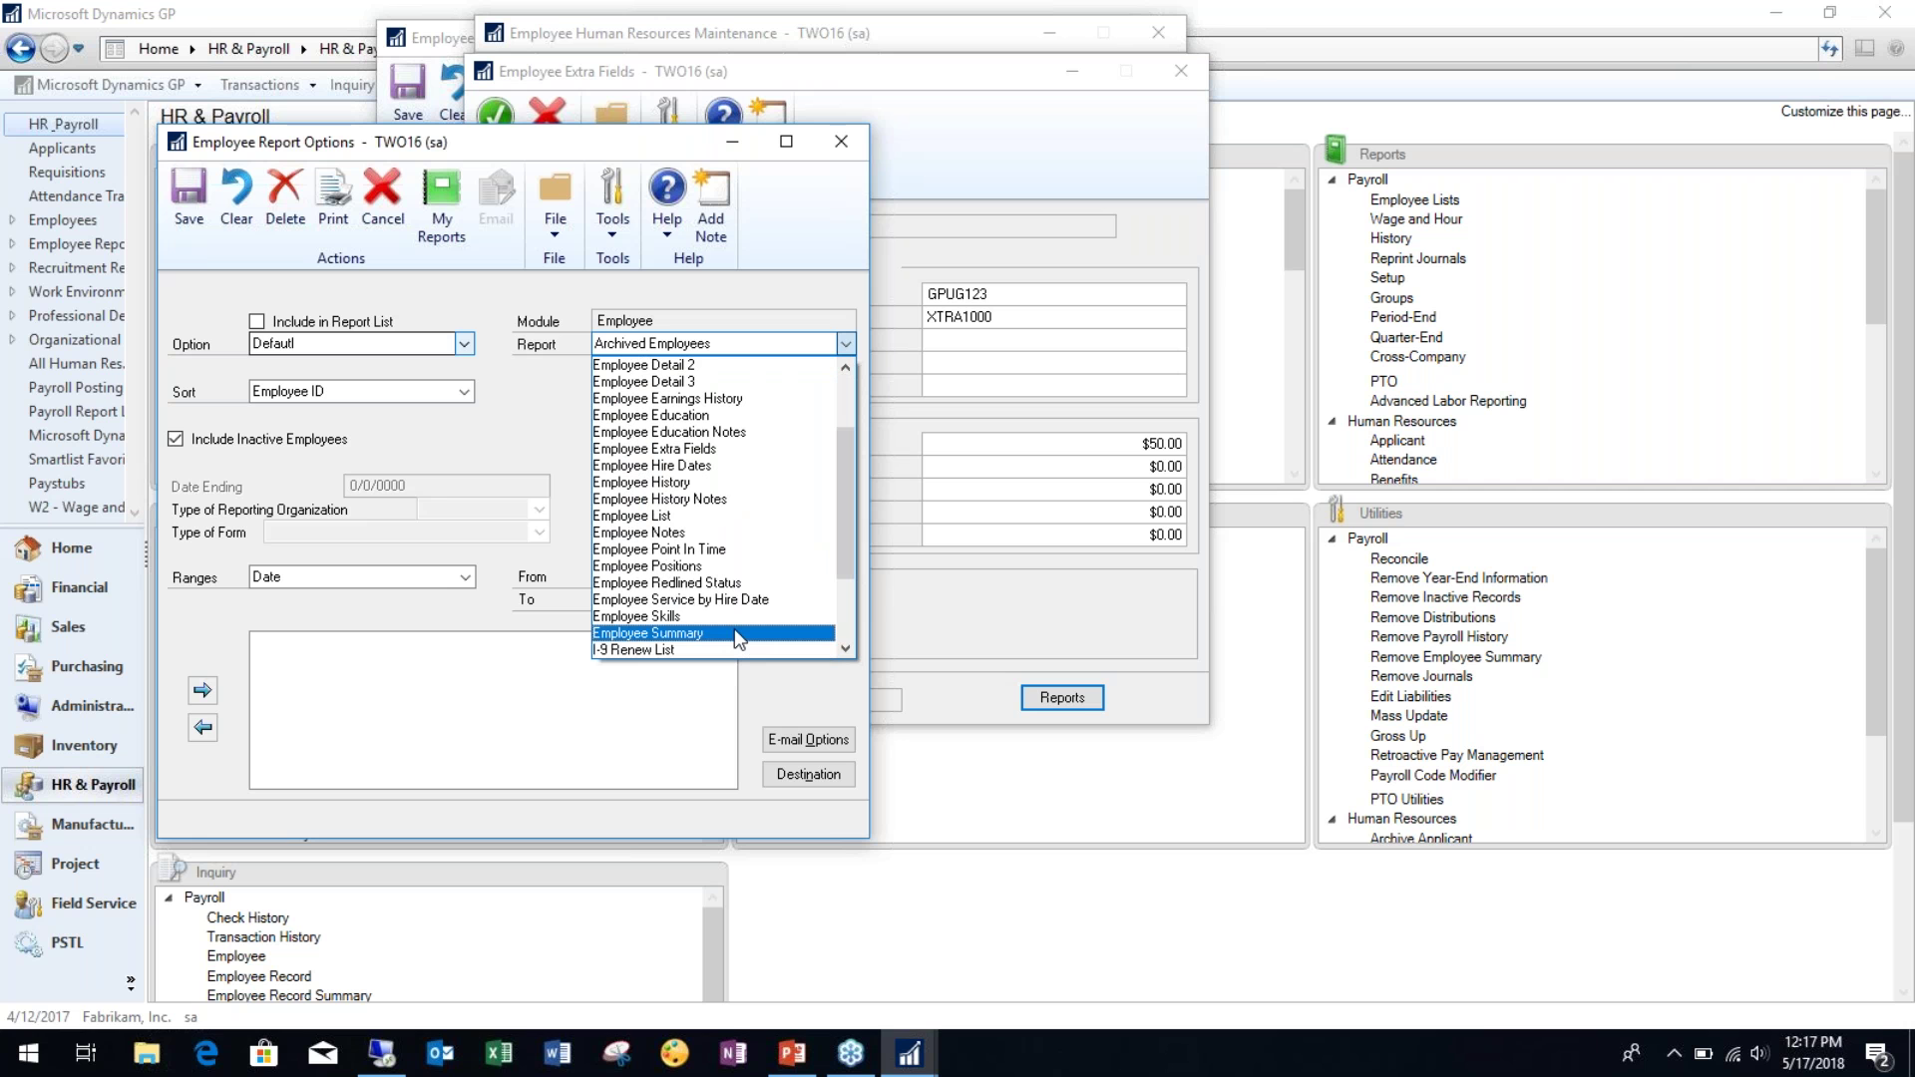
{"action": "left_click_drag", "start_coordinate": [850, 541], "coordinate": [847, 615]}
{"action": "key", "text": "super+s"}
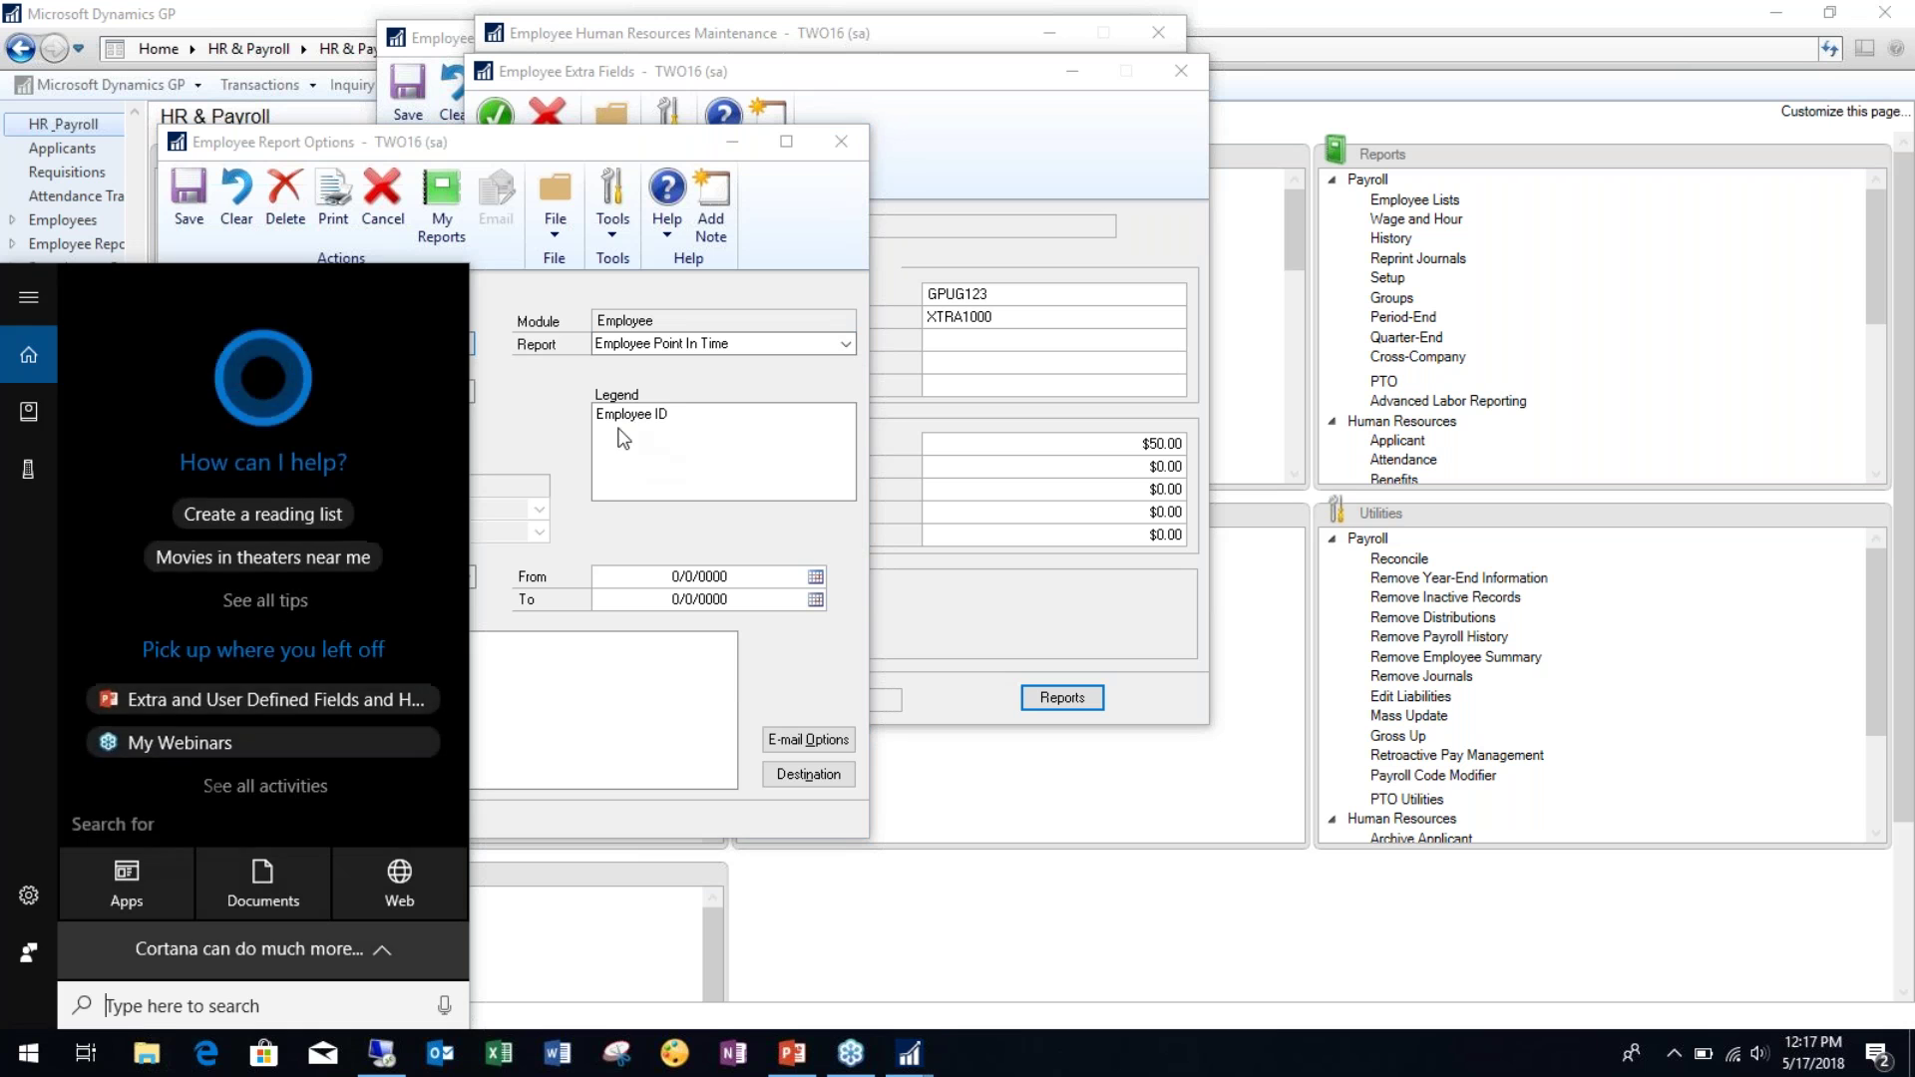
{"action": "left_click", "coordinate": [618, 429]}
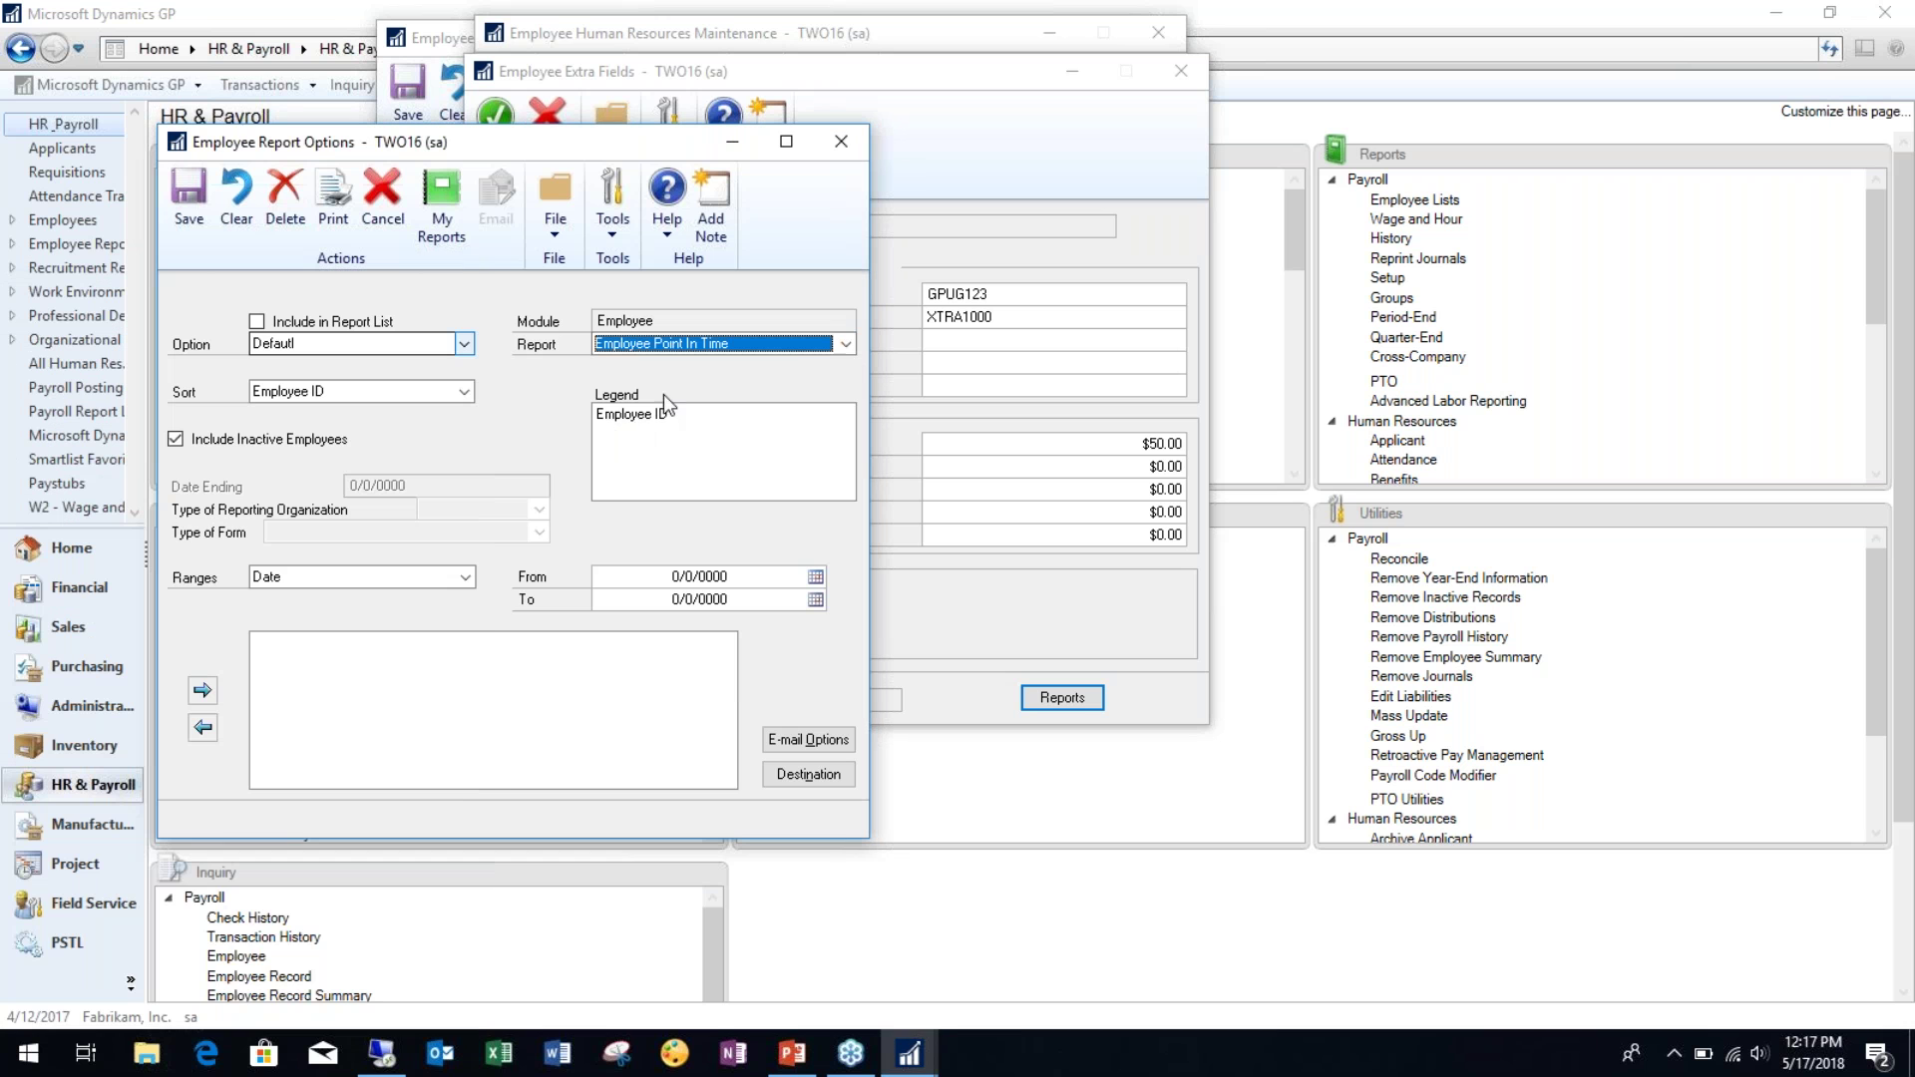
{"action": "left_click", "coordinate": [846, 351]}
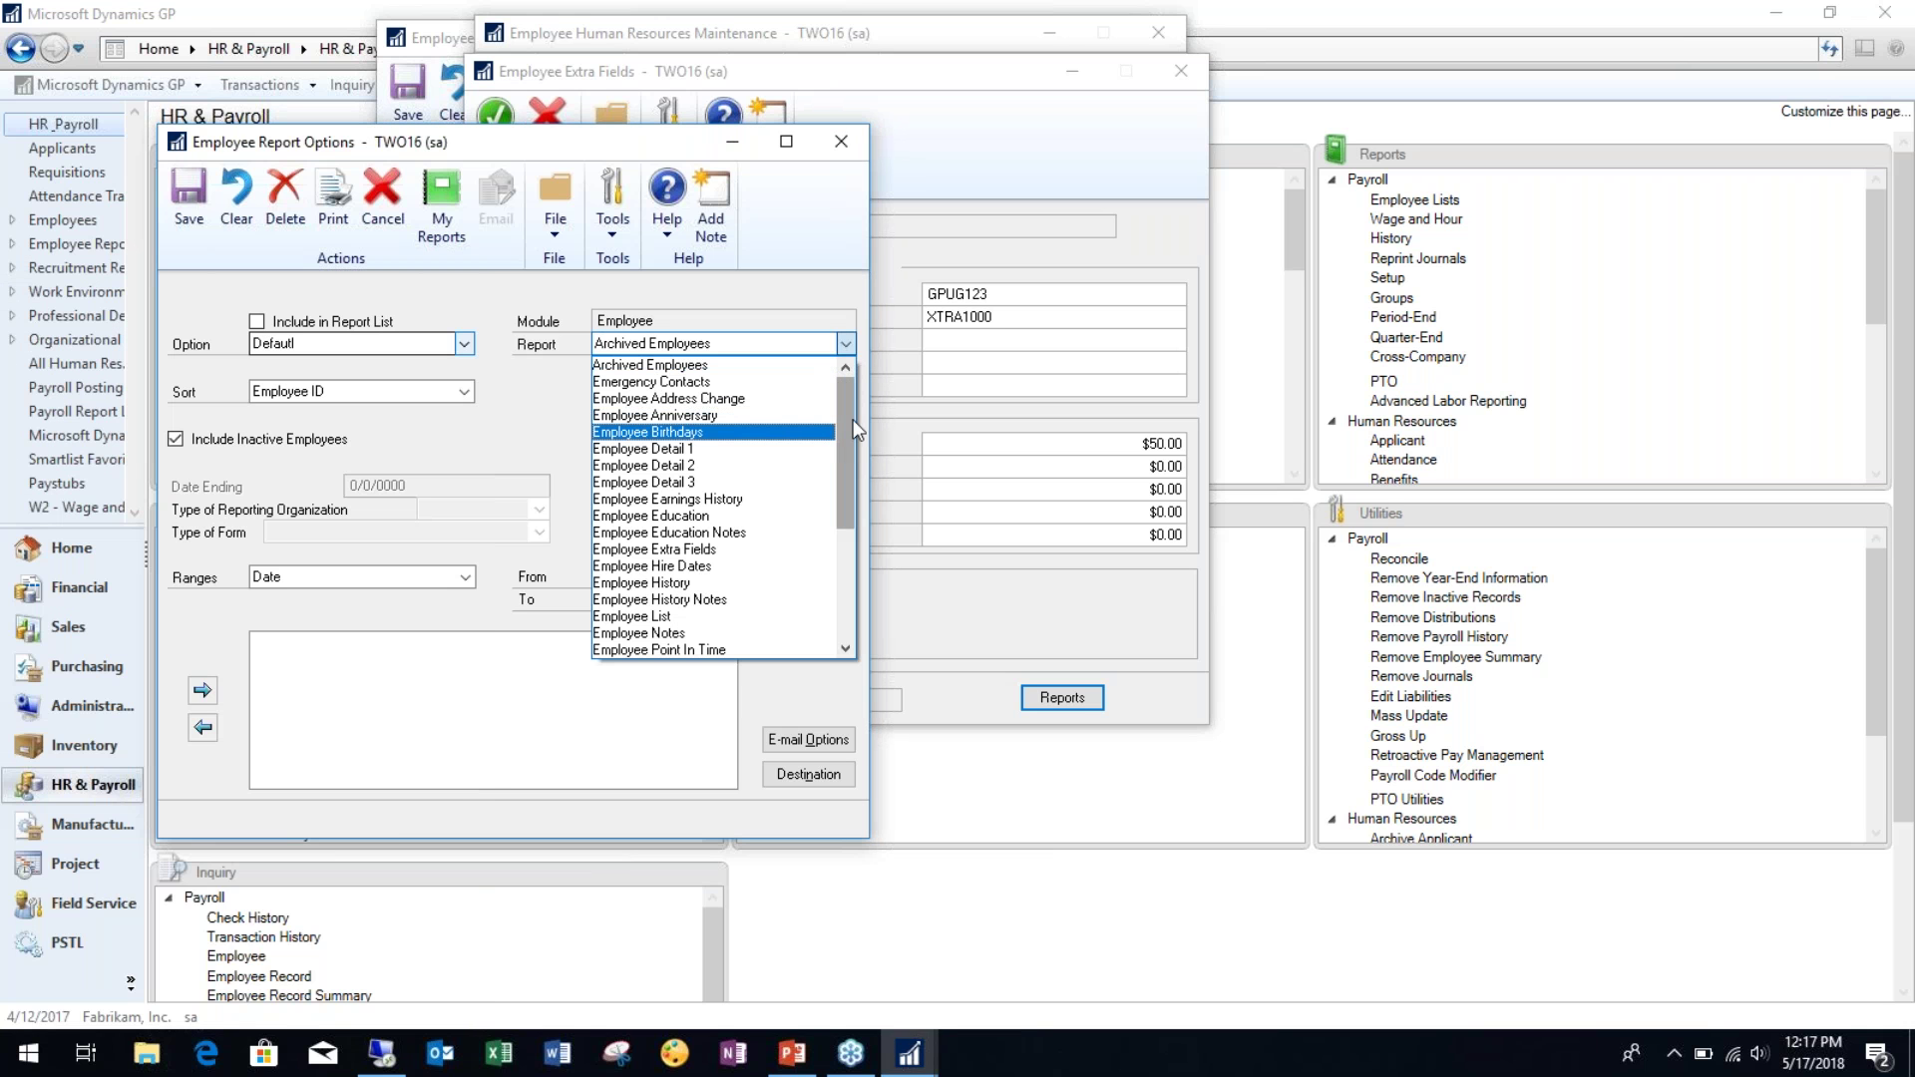
{"action": "mouse_move", "coordinate": [841, 434]}
{"action": "left_mouse_down"}
{"action": "mouse_move", "coordinate": [848, 545]}
{"action": "mouse_move", "coordinate": [830, 418]}
{"action": "left_mouse_up"}
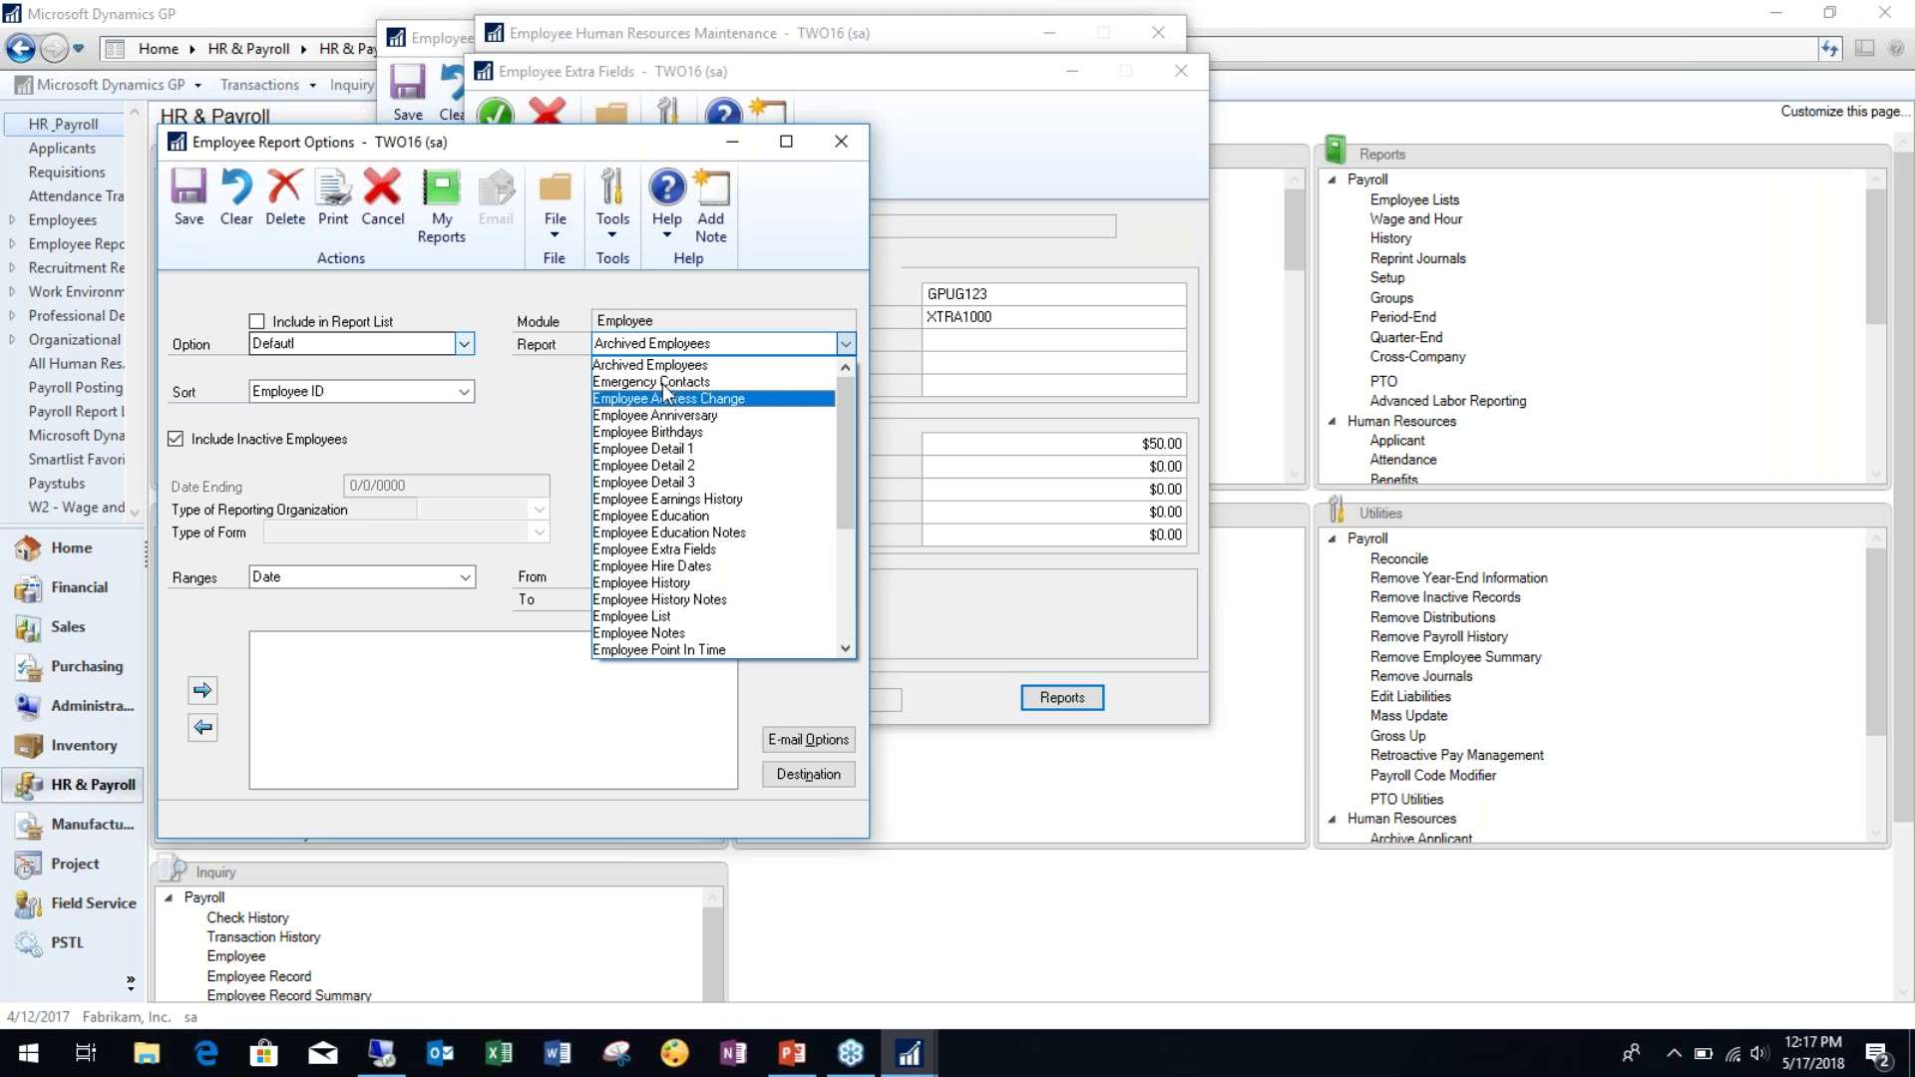
{"action": "left_click", "coordinate": [681, 615]}
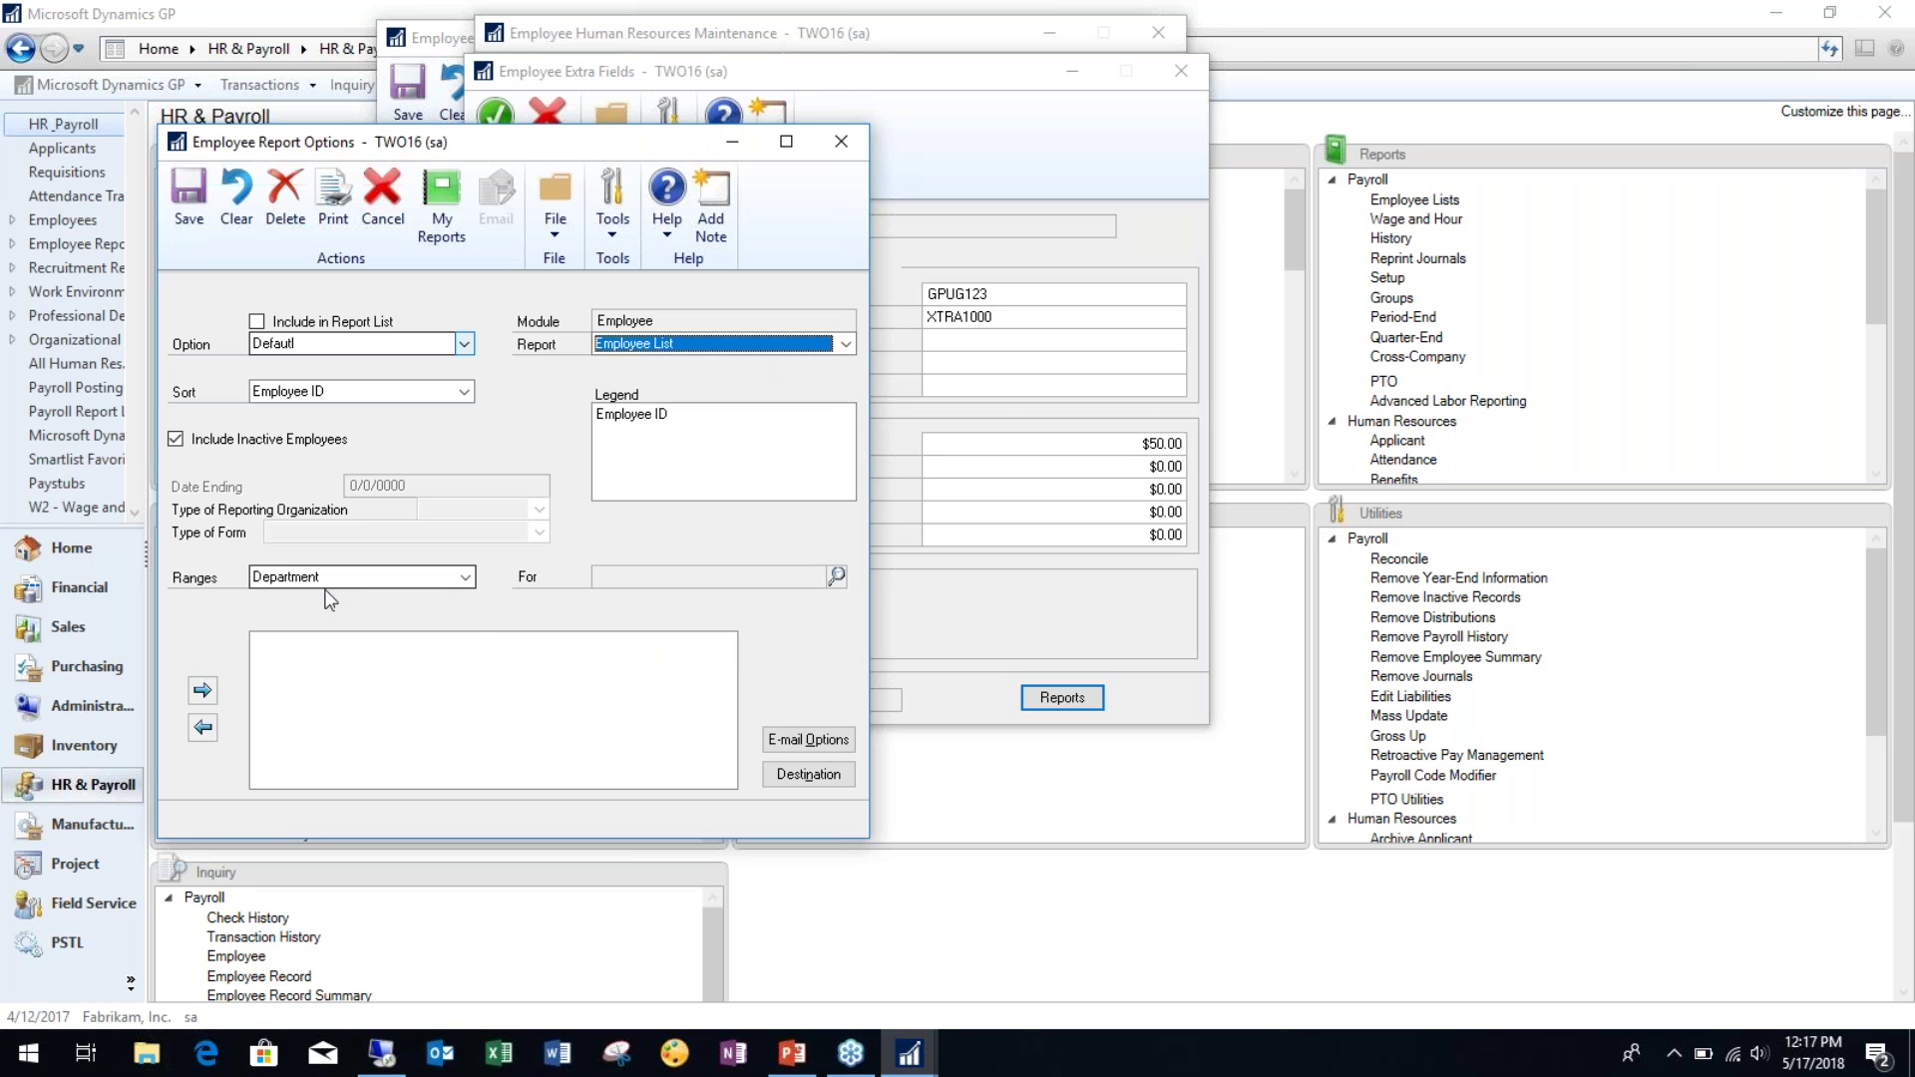
Step: Restrict the Employee List report by Department to Accounting and add that range to the restriction list
{"action": "left_click", "coordinate": [465, 576]}
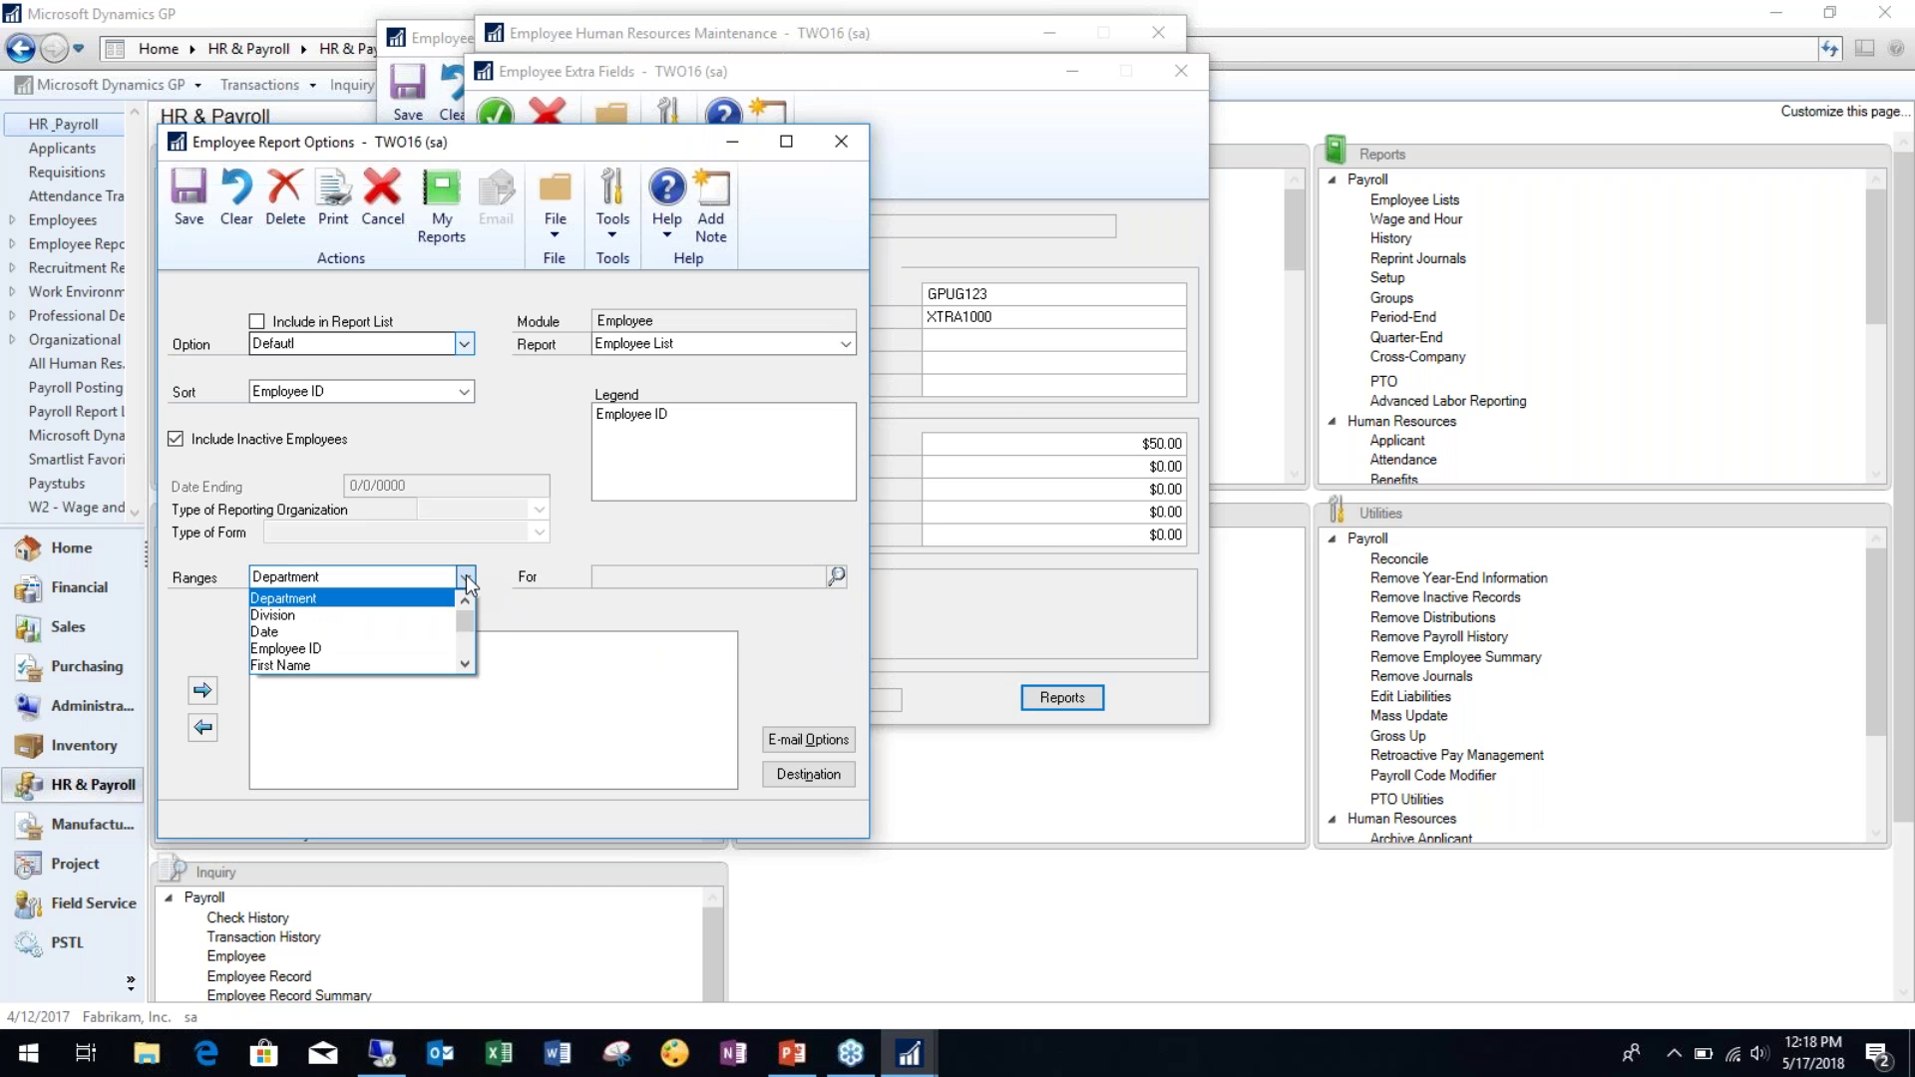
{"action": "left_click", "coordinate": [466, 580]}
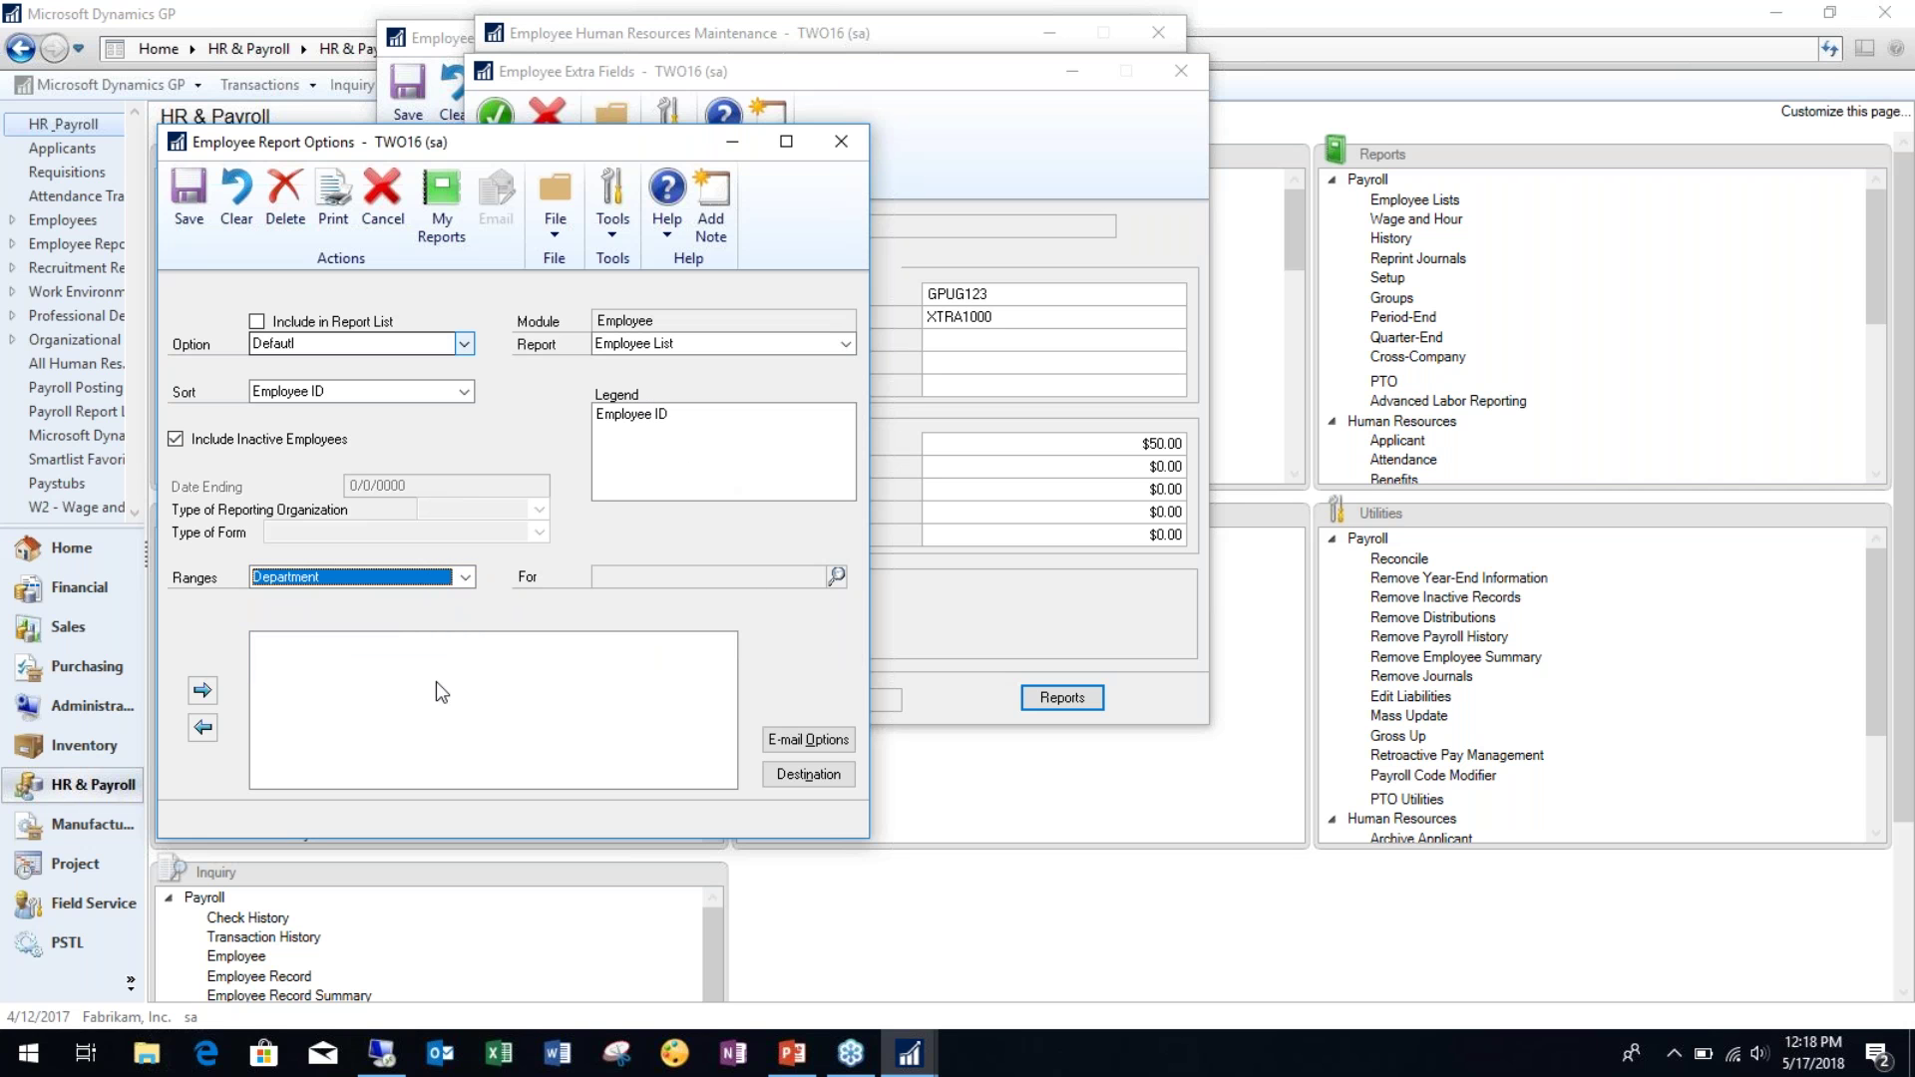
{"action": "left_click", "coordinate": [202, 693]}
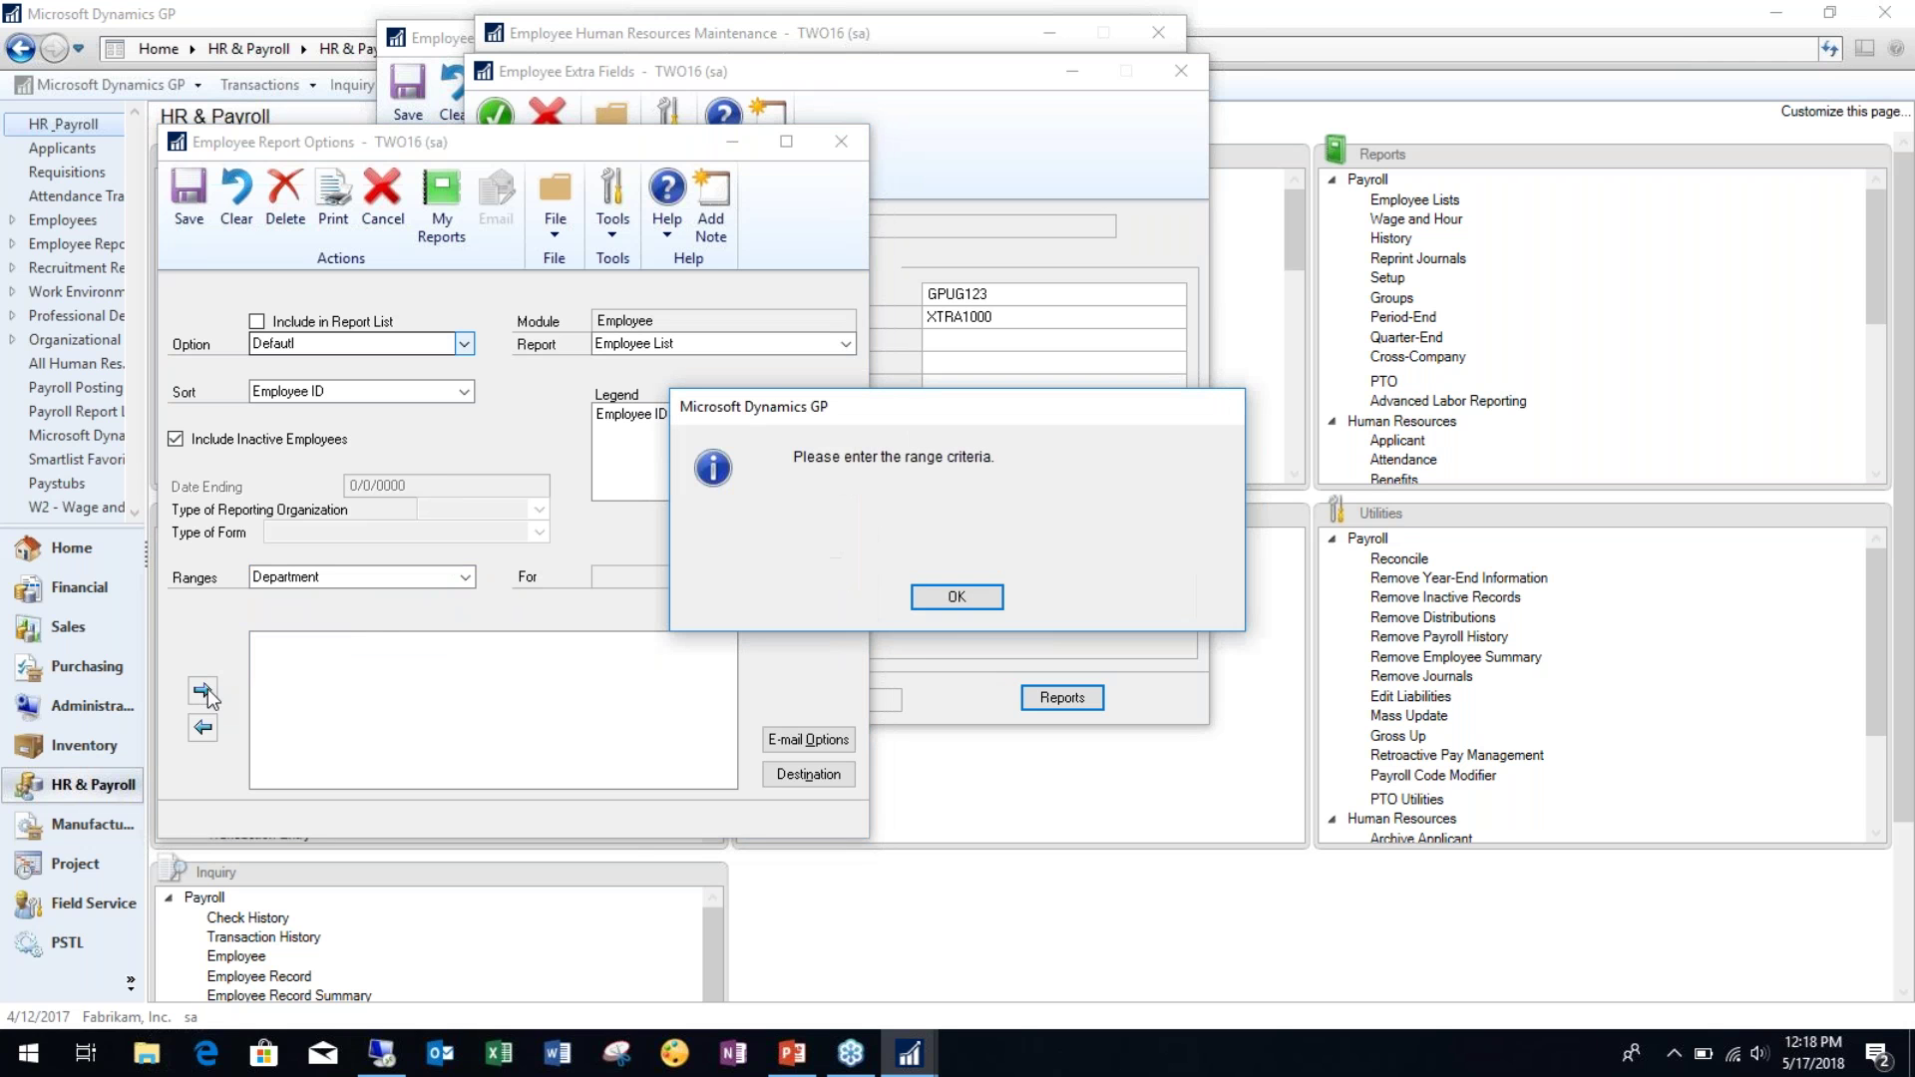
{"action": "left_click", "coordinate": [968, 599]}
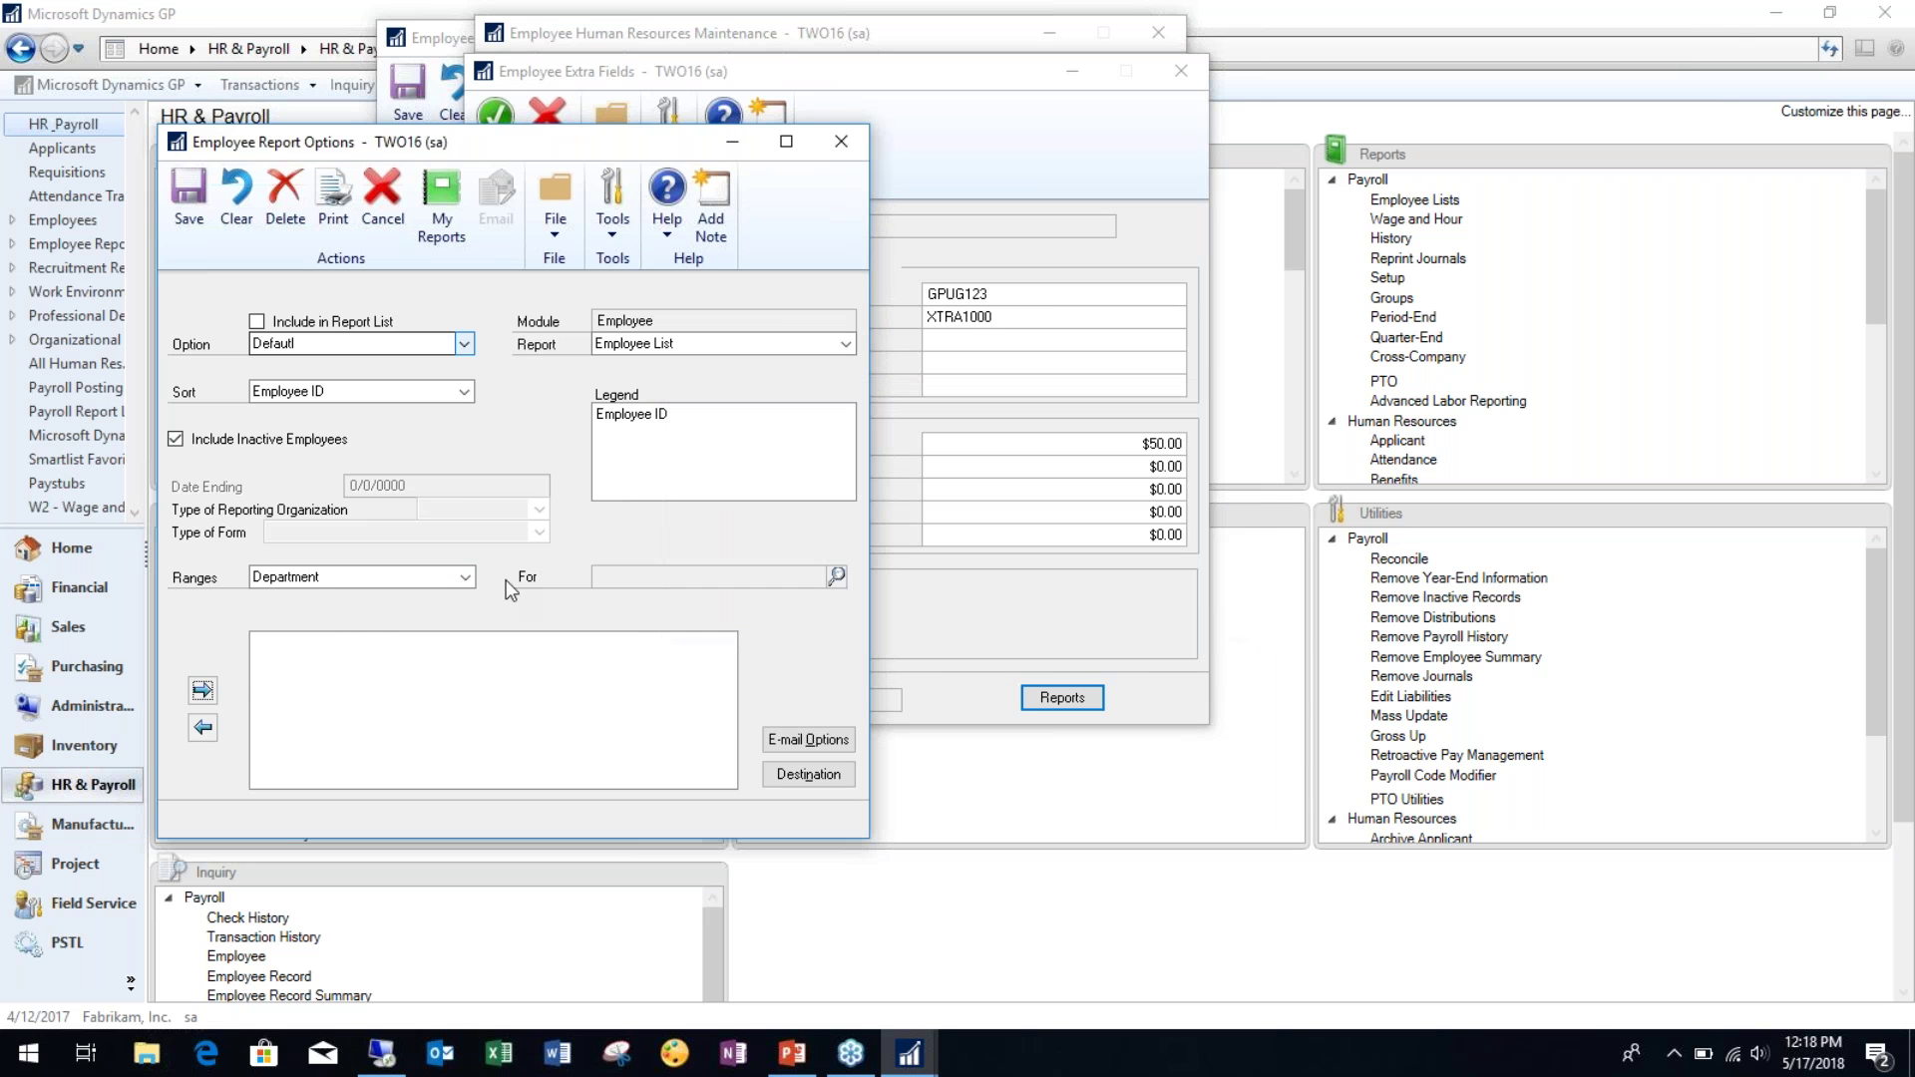
{"action": "left_click", "coordinate": [838, 579]}
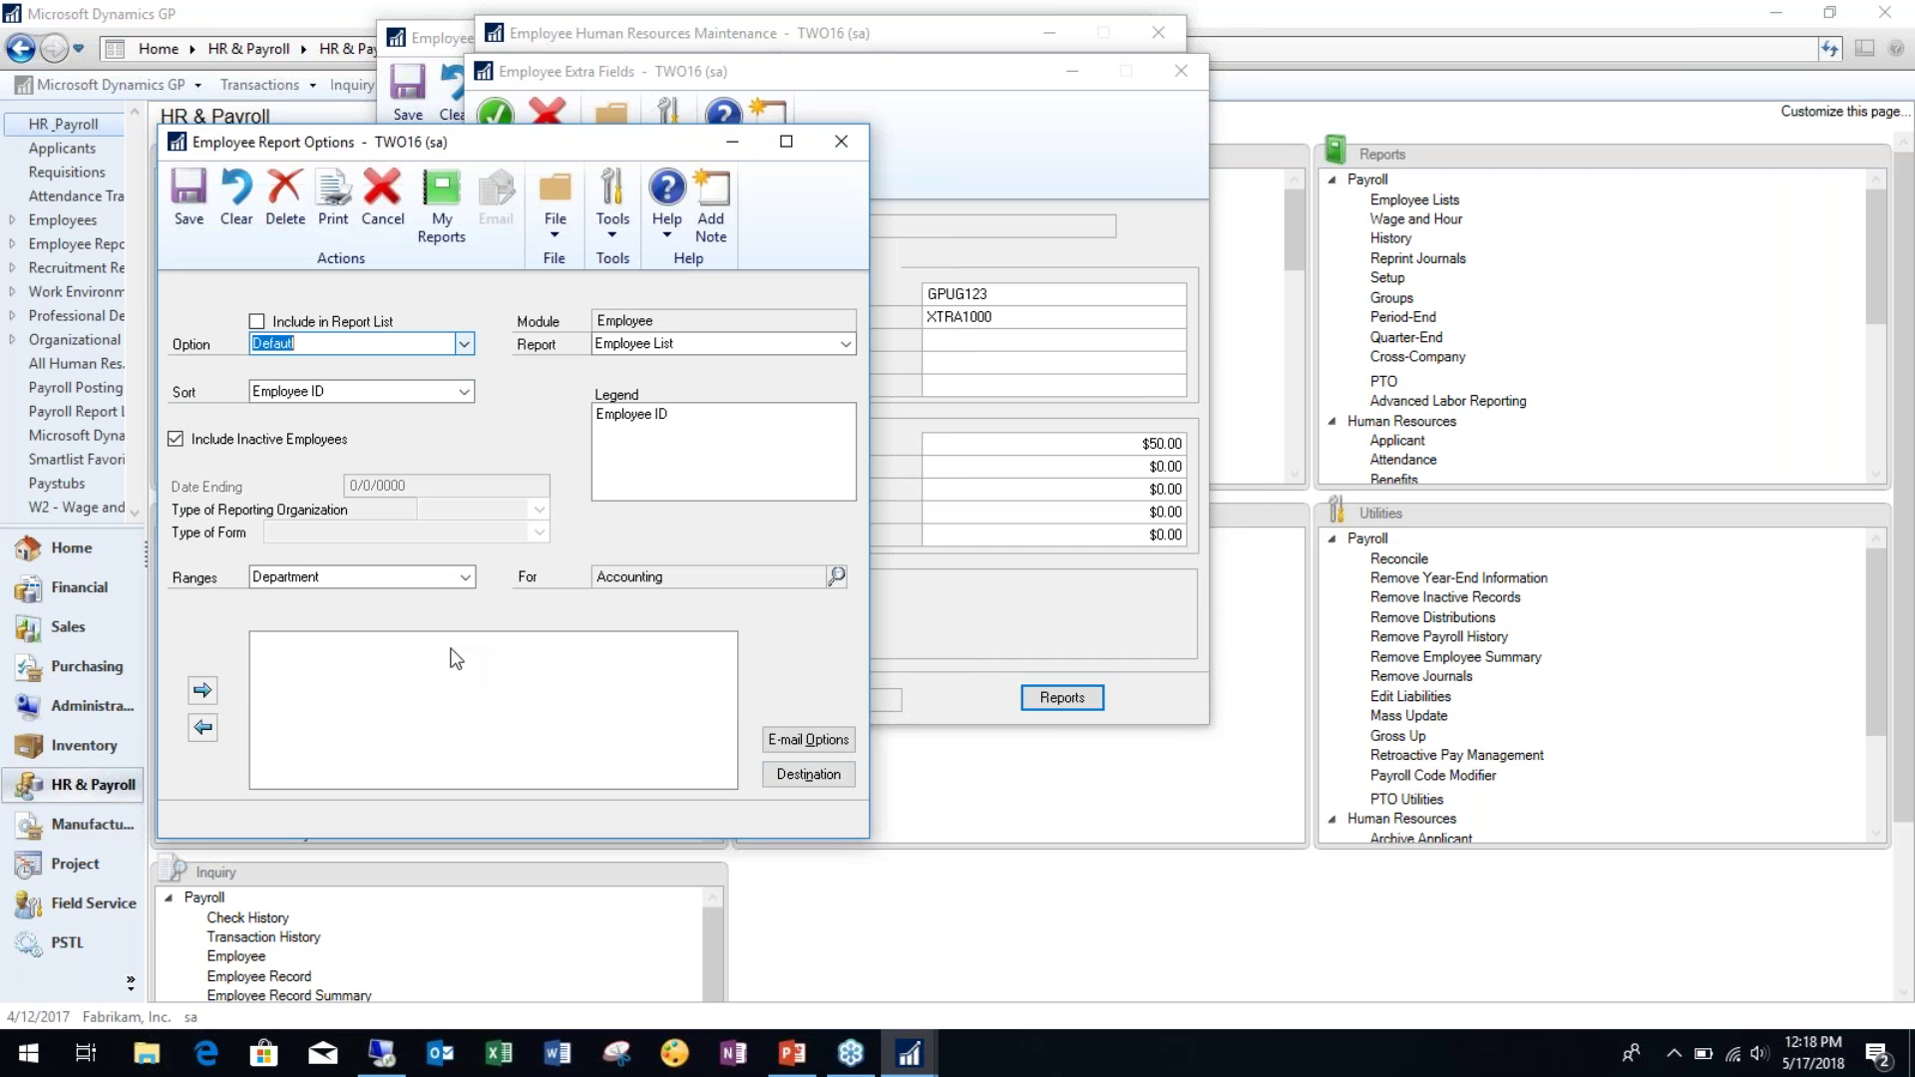
{"action": "left_click", "coordinate": [203, 690]}
Step: Set the report destination to screen, print the Employee List while saving the option, and close the output and report options
{"action": "left_click", "coordinate": [809, 774]}
{"action": "left_click", "coordinate": [776, 544]}
{"action": "left_click", "coordinate": [1076, 717]}
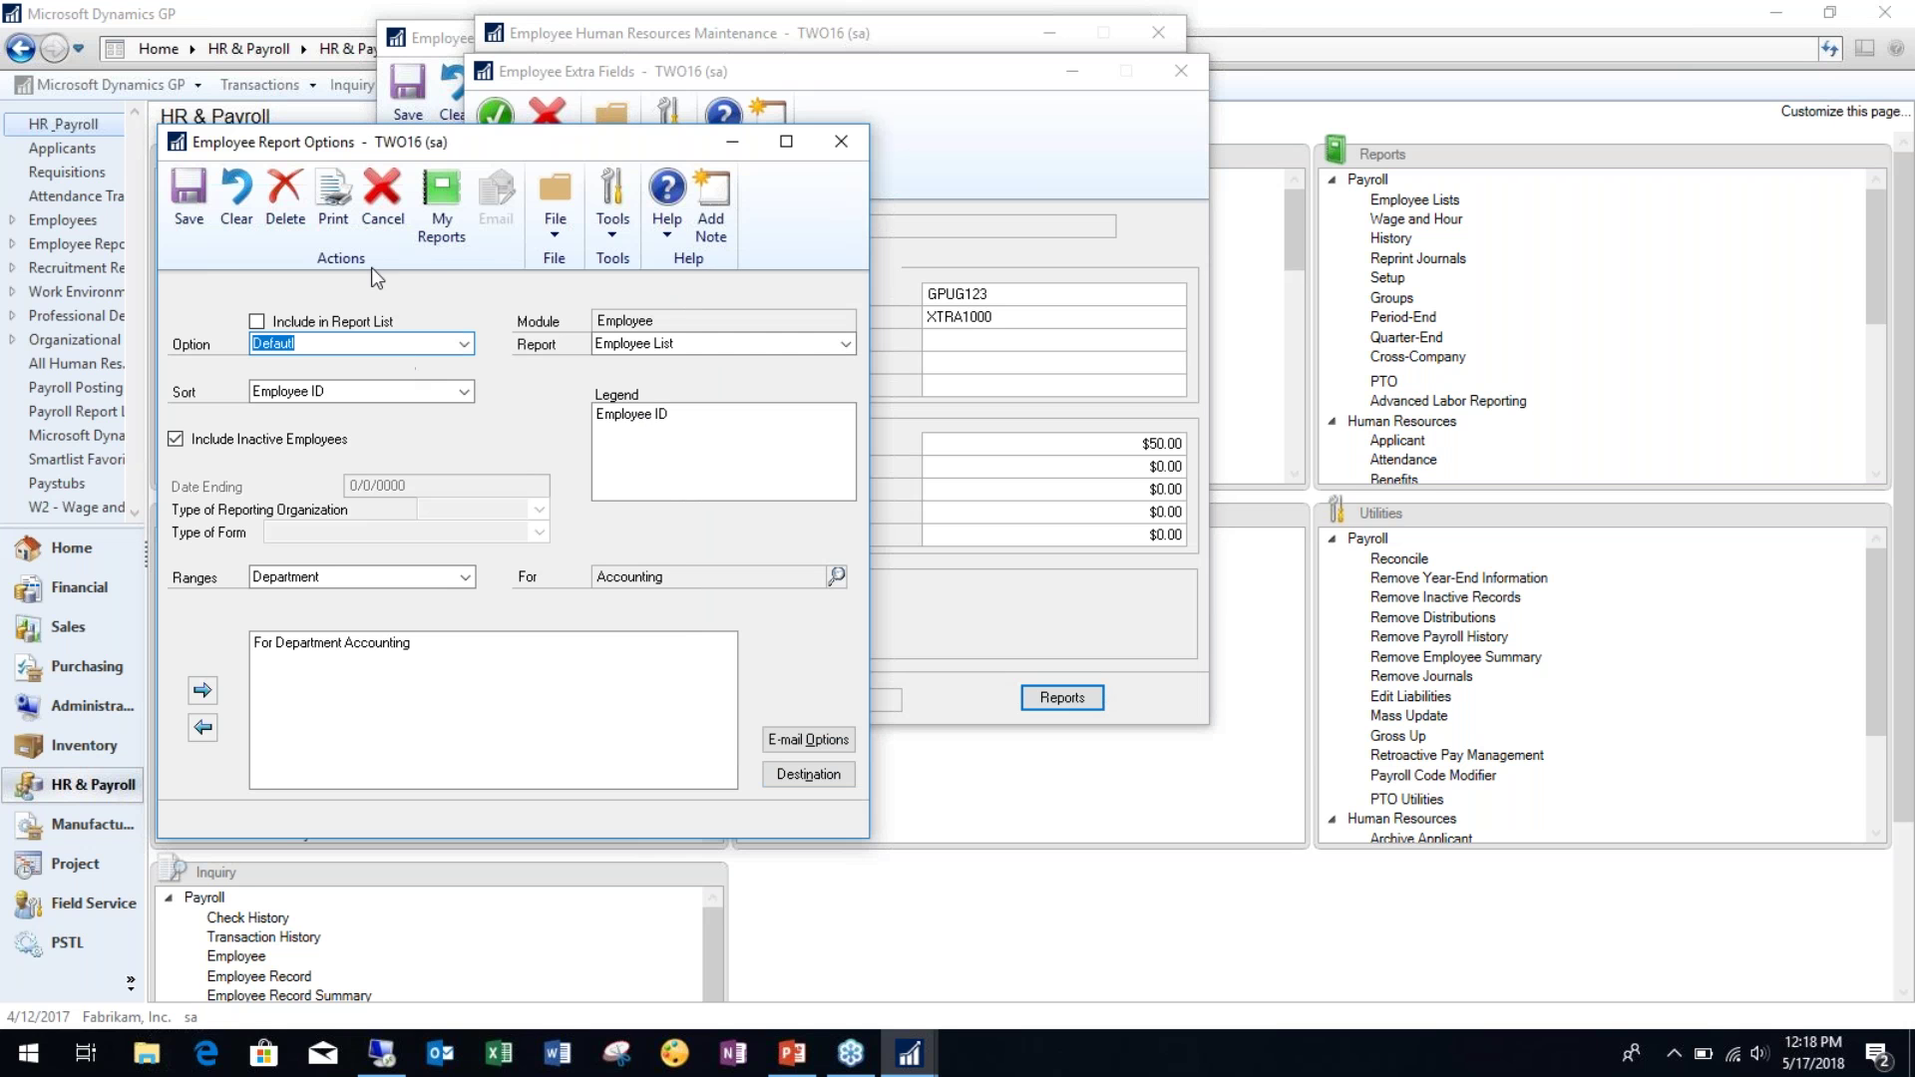
{"action": "left_click", "coordinate": [328, 195]}
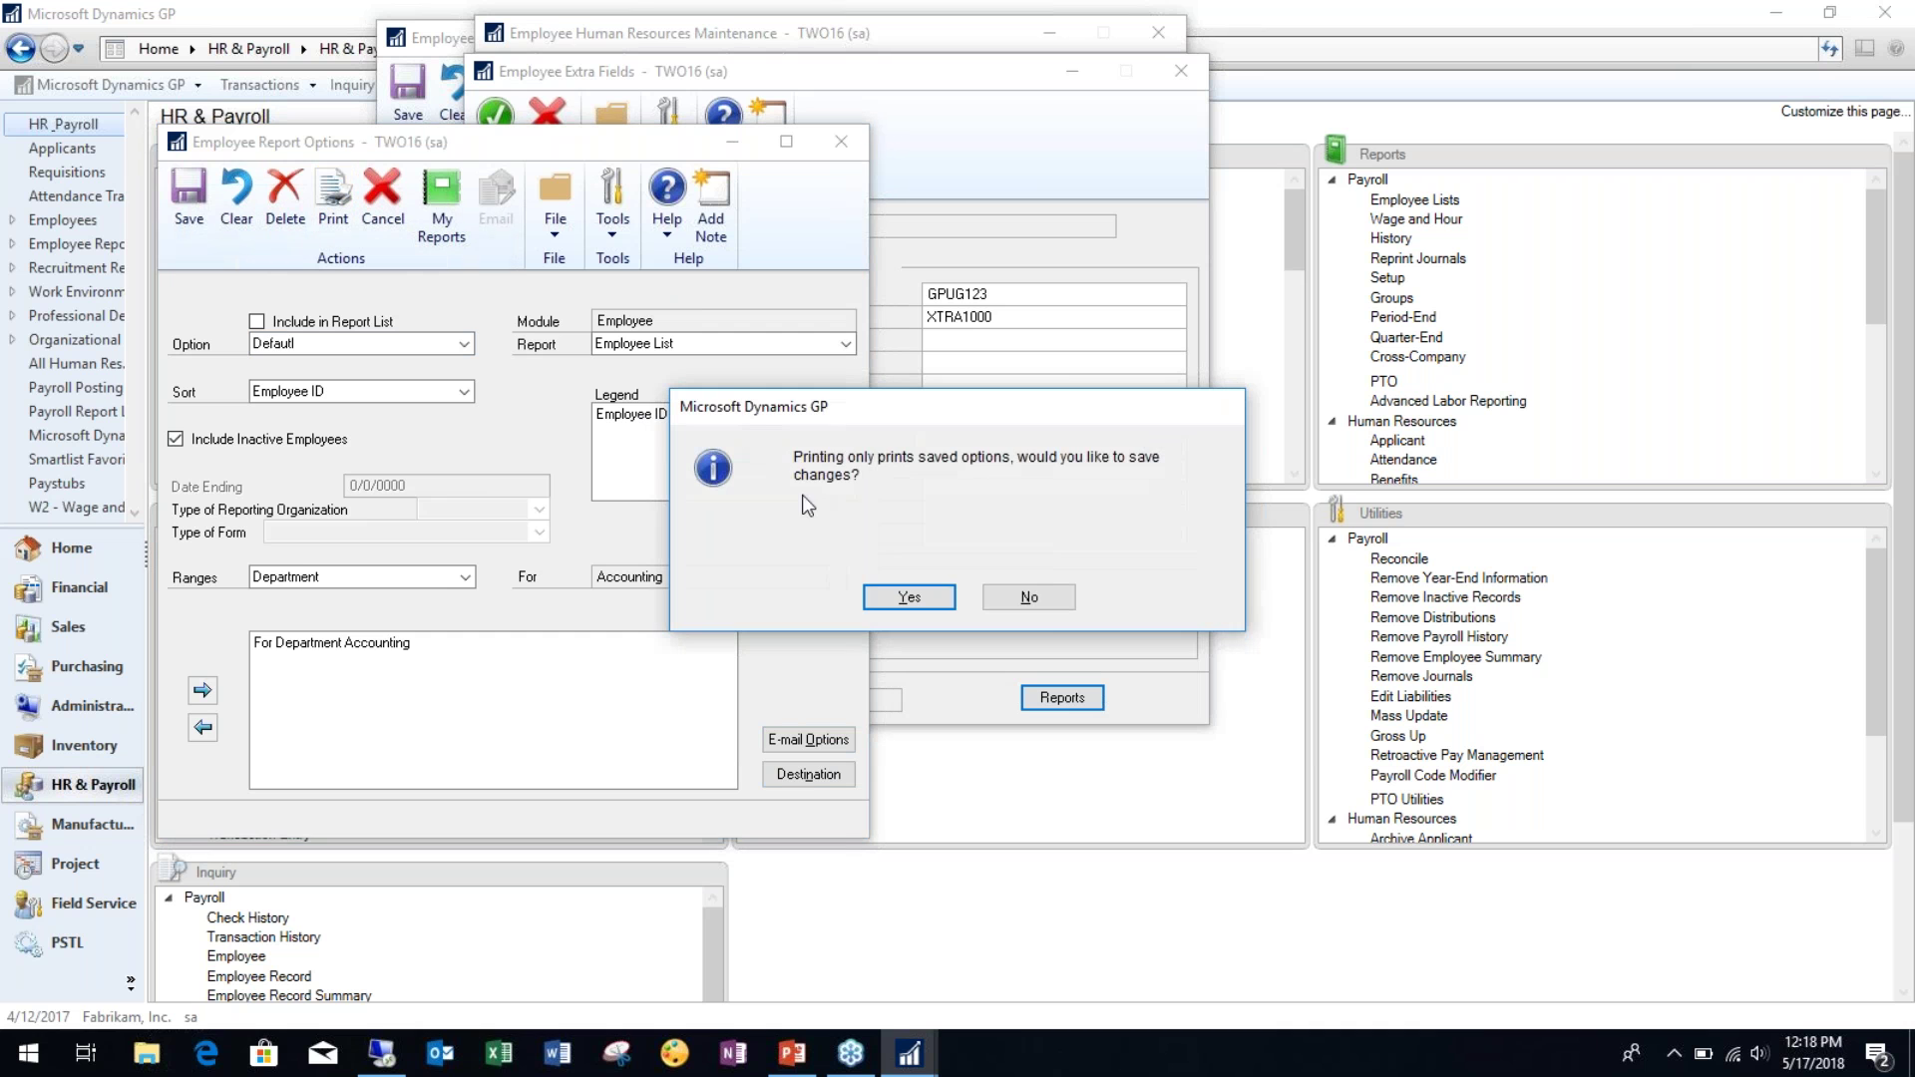
{"action": "left_click", "coordinate": [933, 598]}
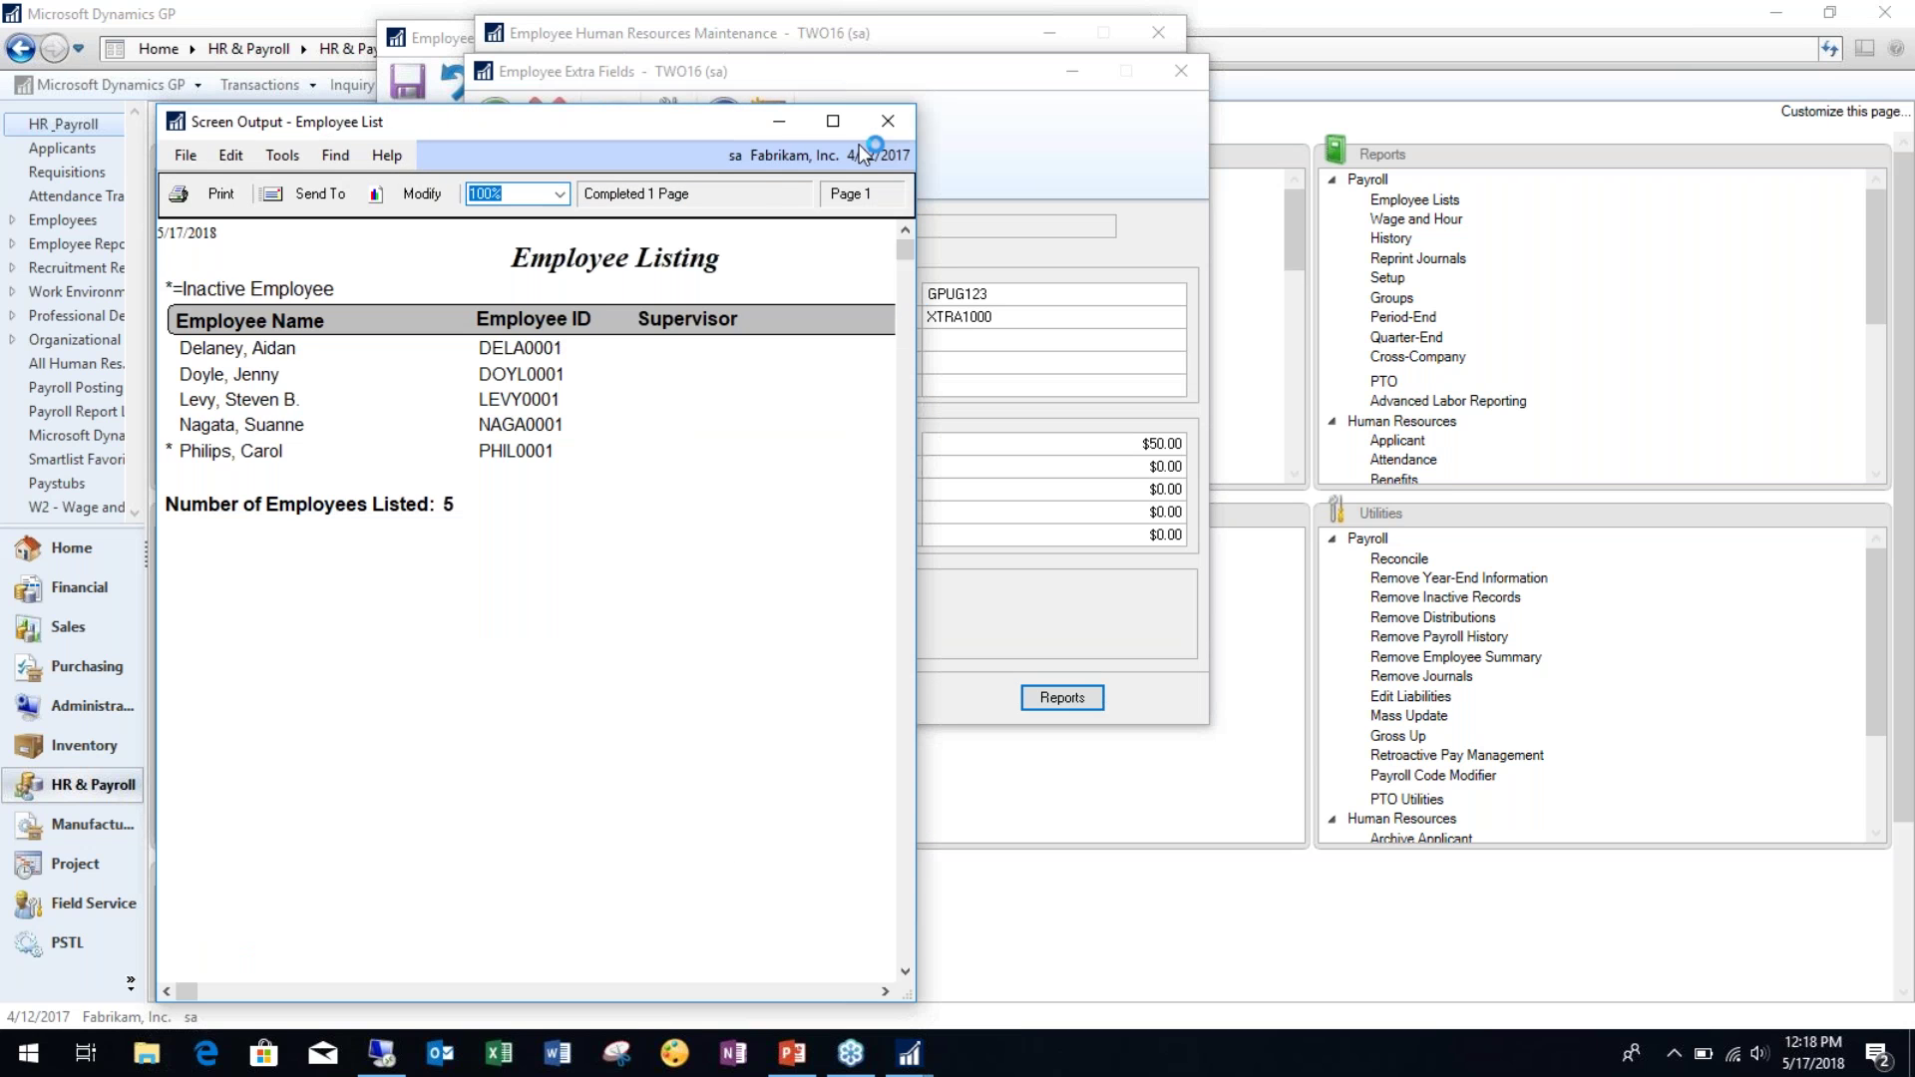
{"action": "left_click", "coordinate": [878, 124]}
{"action": "left_click", "coordinate": [856, 121]}
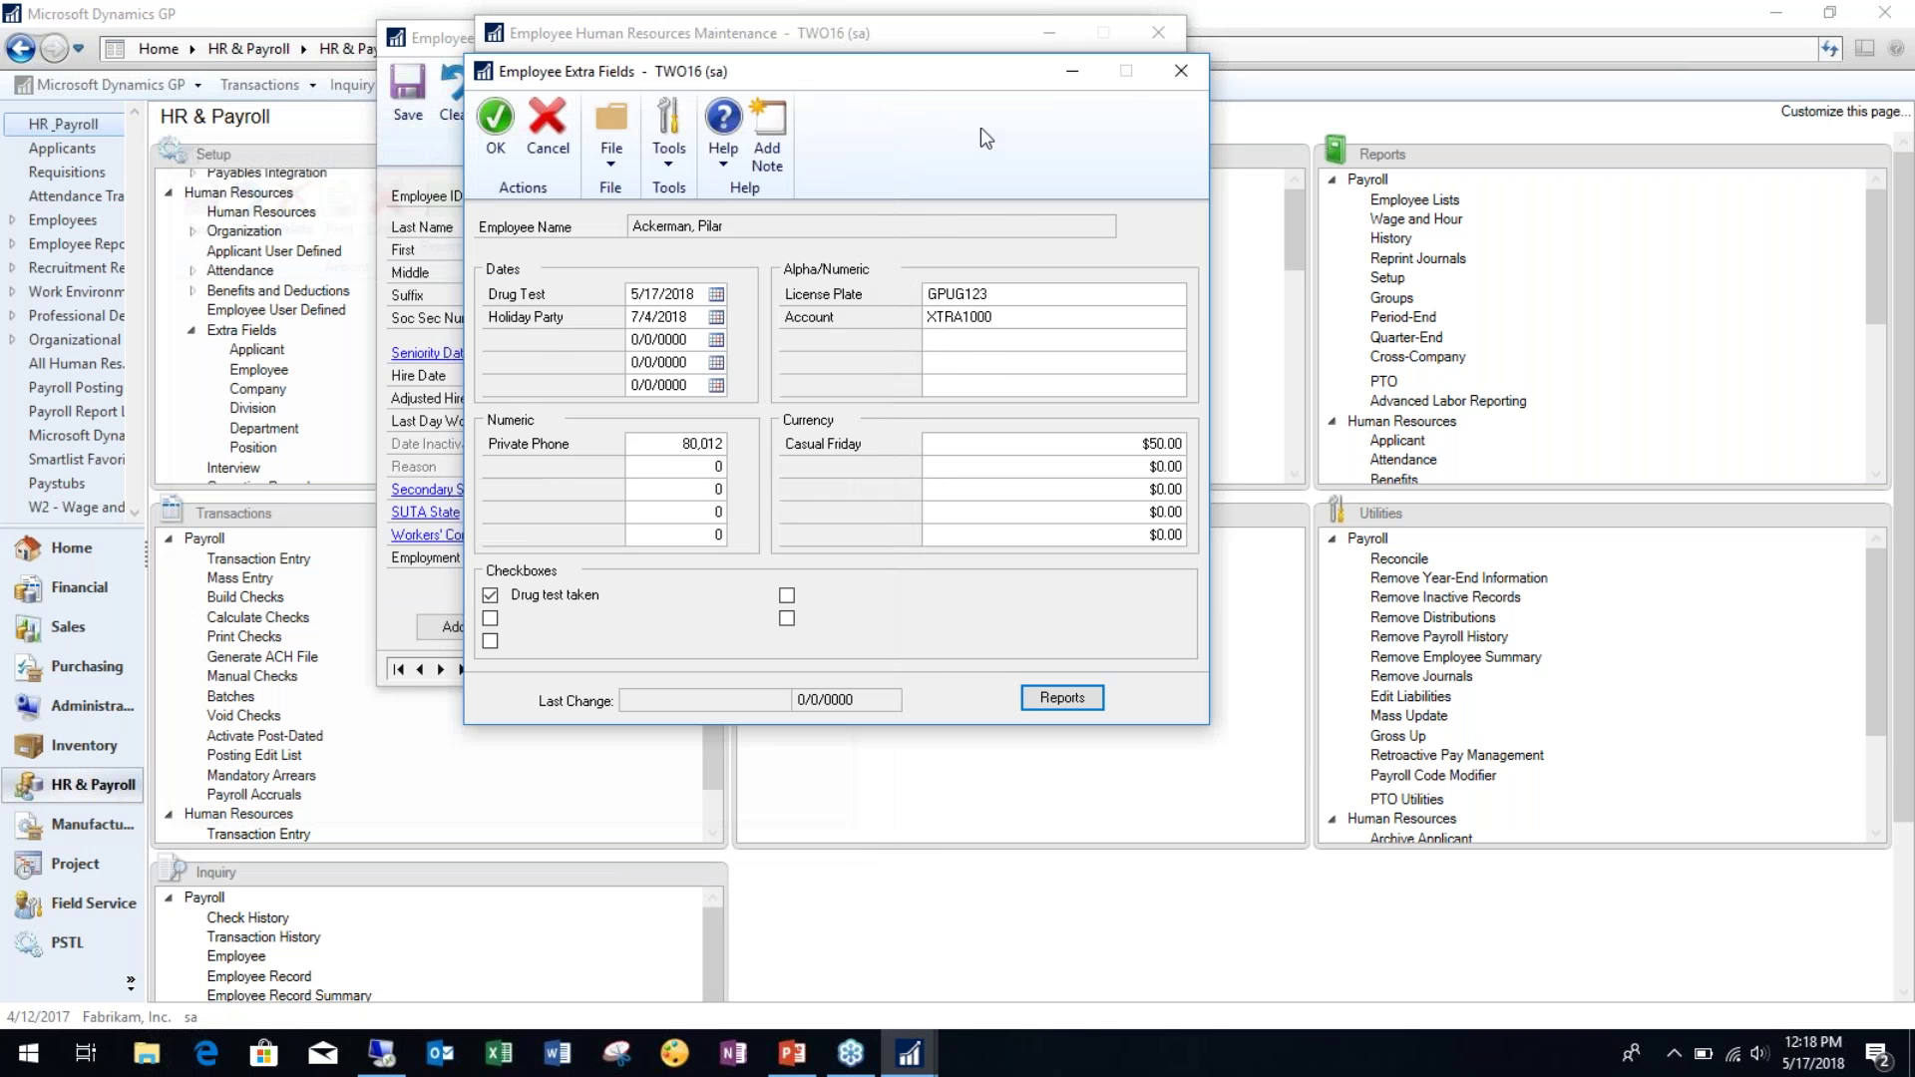
Step: Save the changes to the employee's extra fields and close the employee's Human Resources Maintenance window
{"action": "left_click", "coordinate": [1179, 70]}
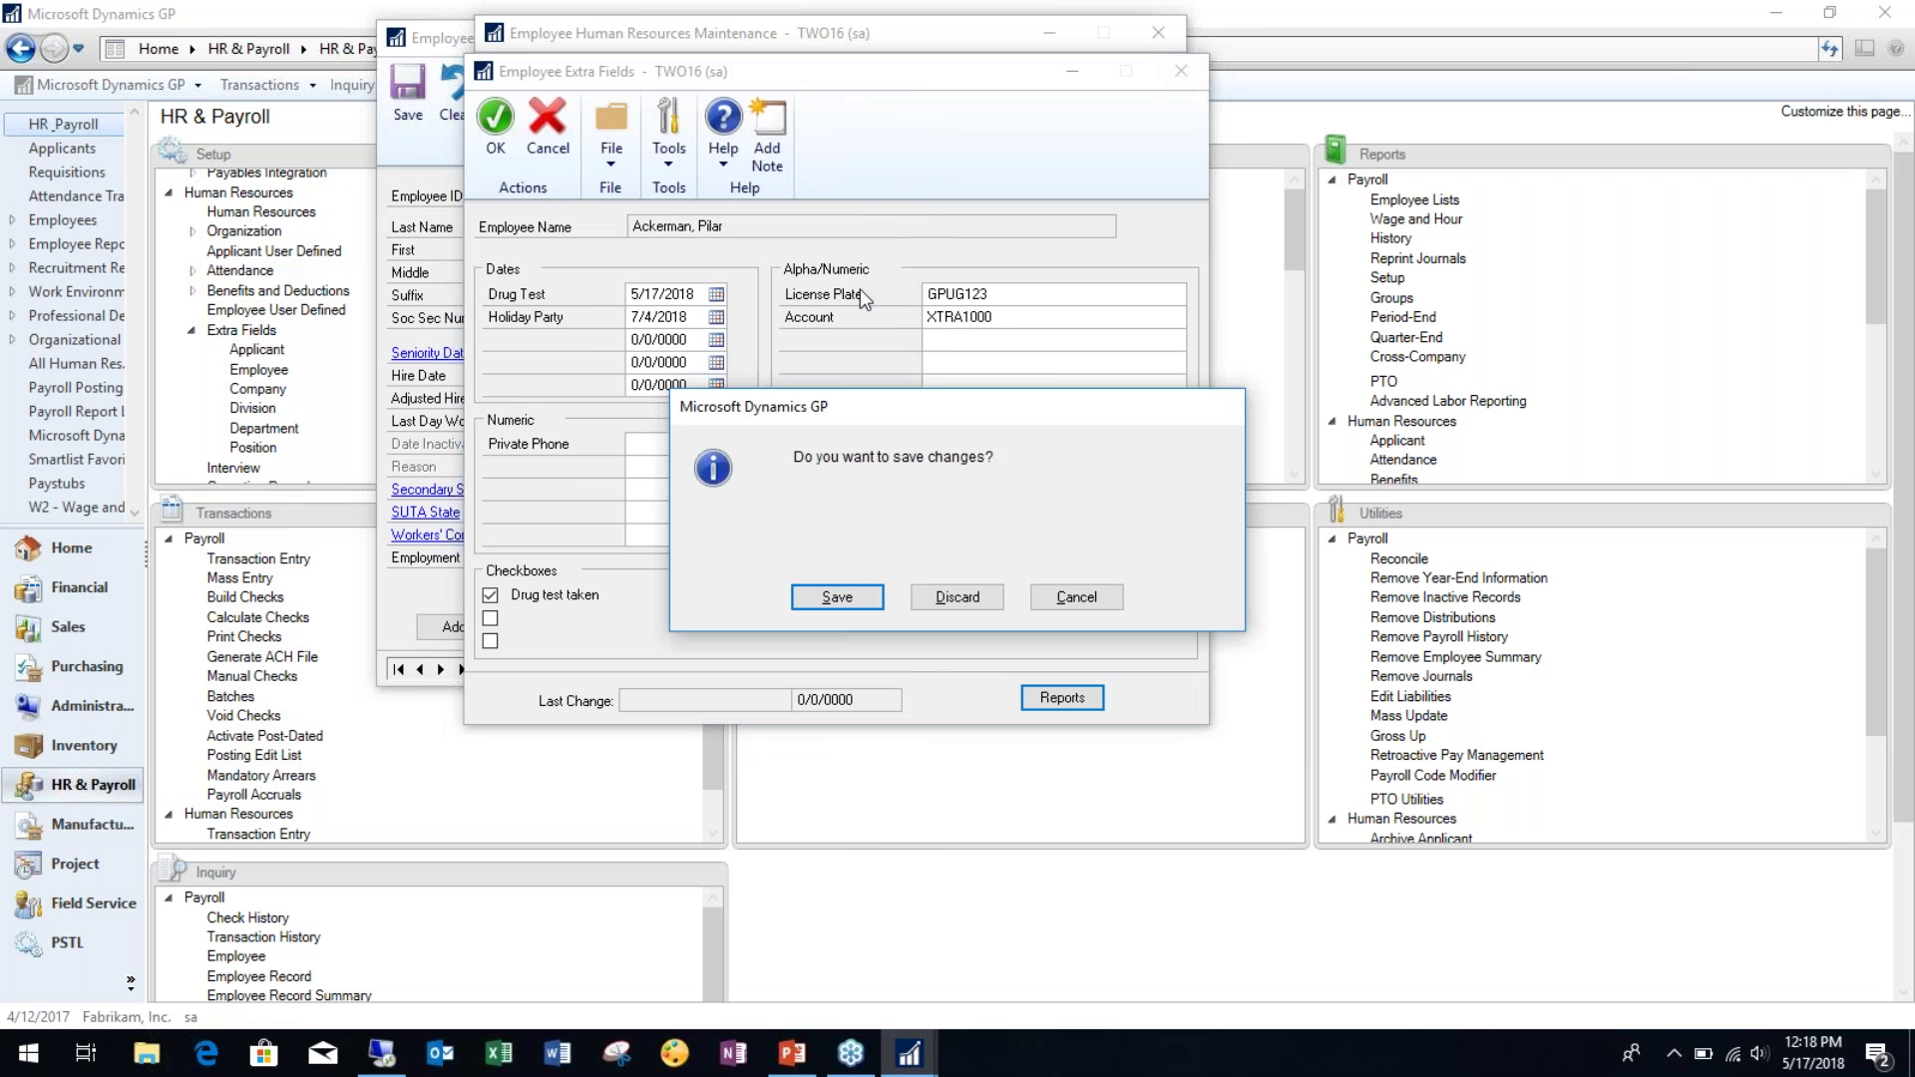
{"action": "left_click", "coordinate": [860, 595]}
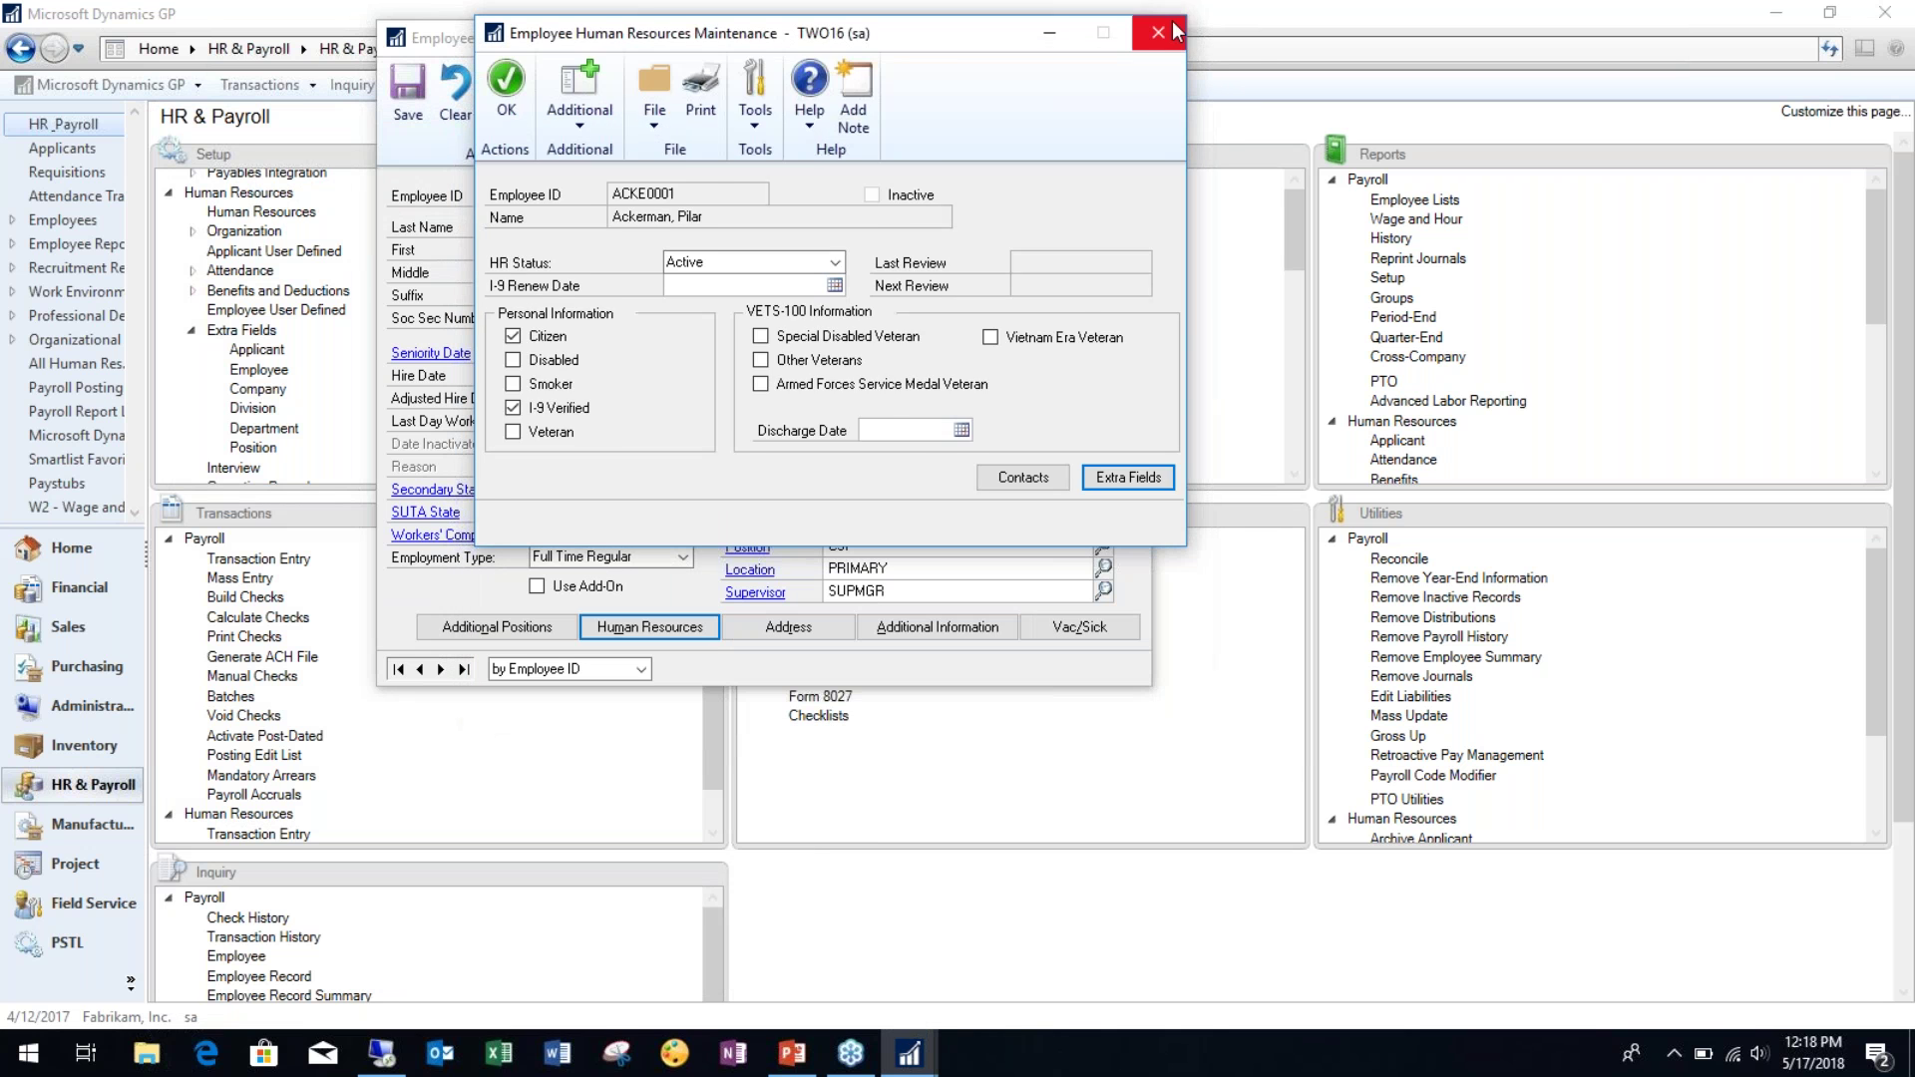
{"action": "left_click", "coordinate": [1158, 33]}
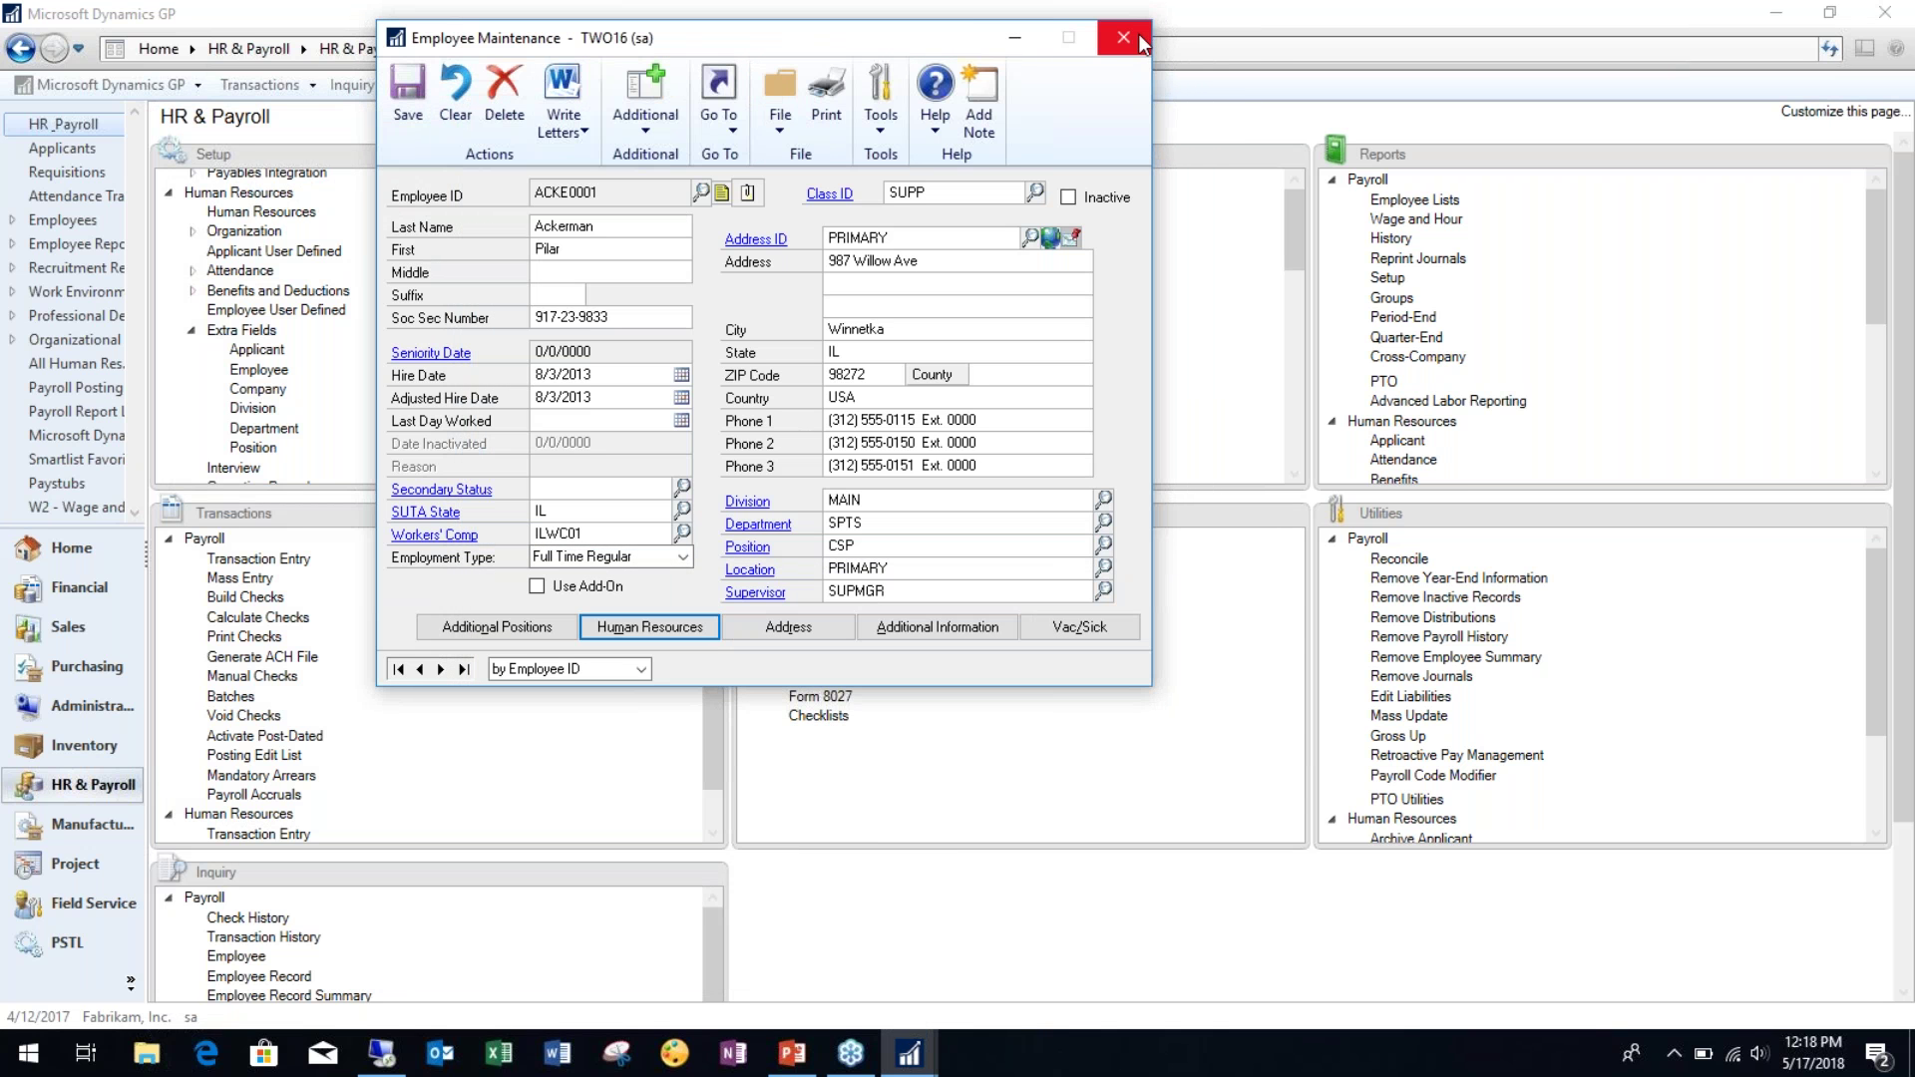
Step: Go two employee records forward, view that employee's extra fields, and close the employee windows
{"action": "left_click", "coordinate": [441, 669]}
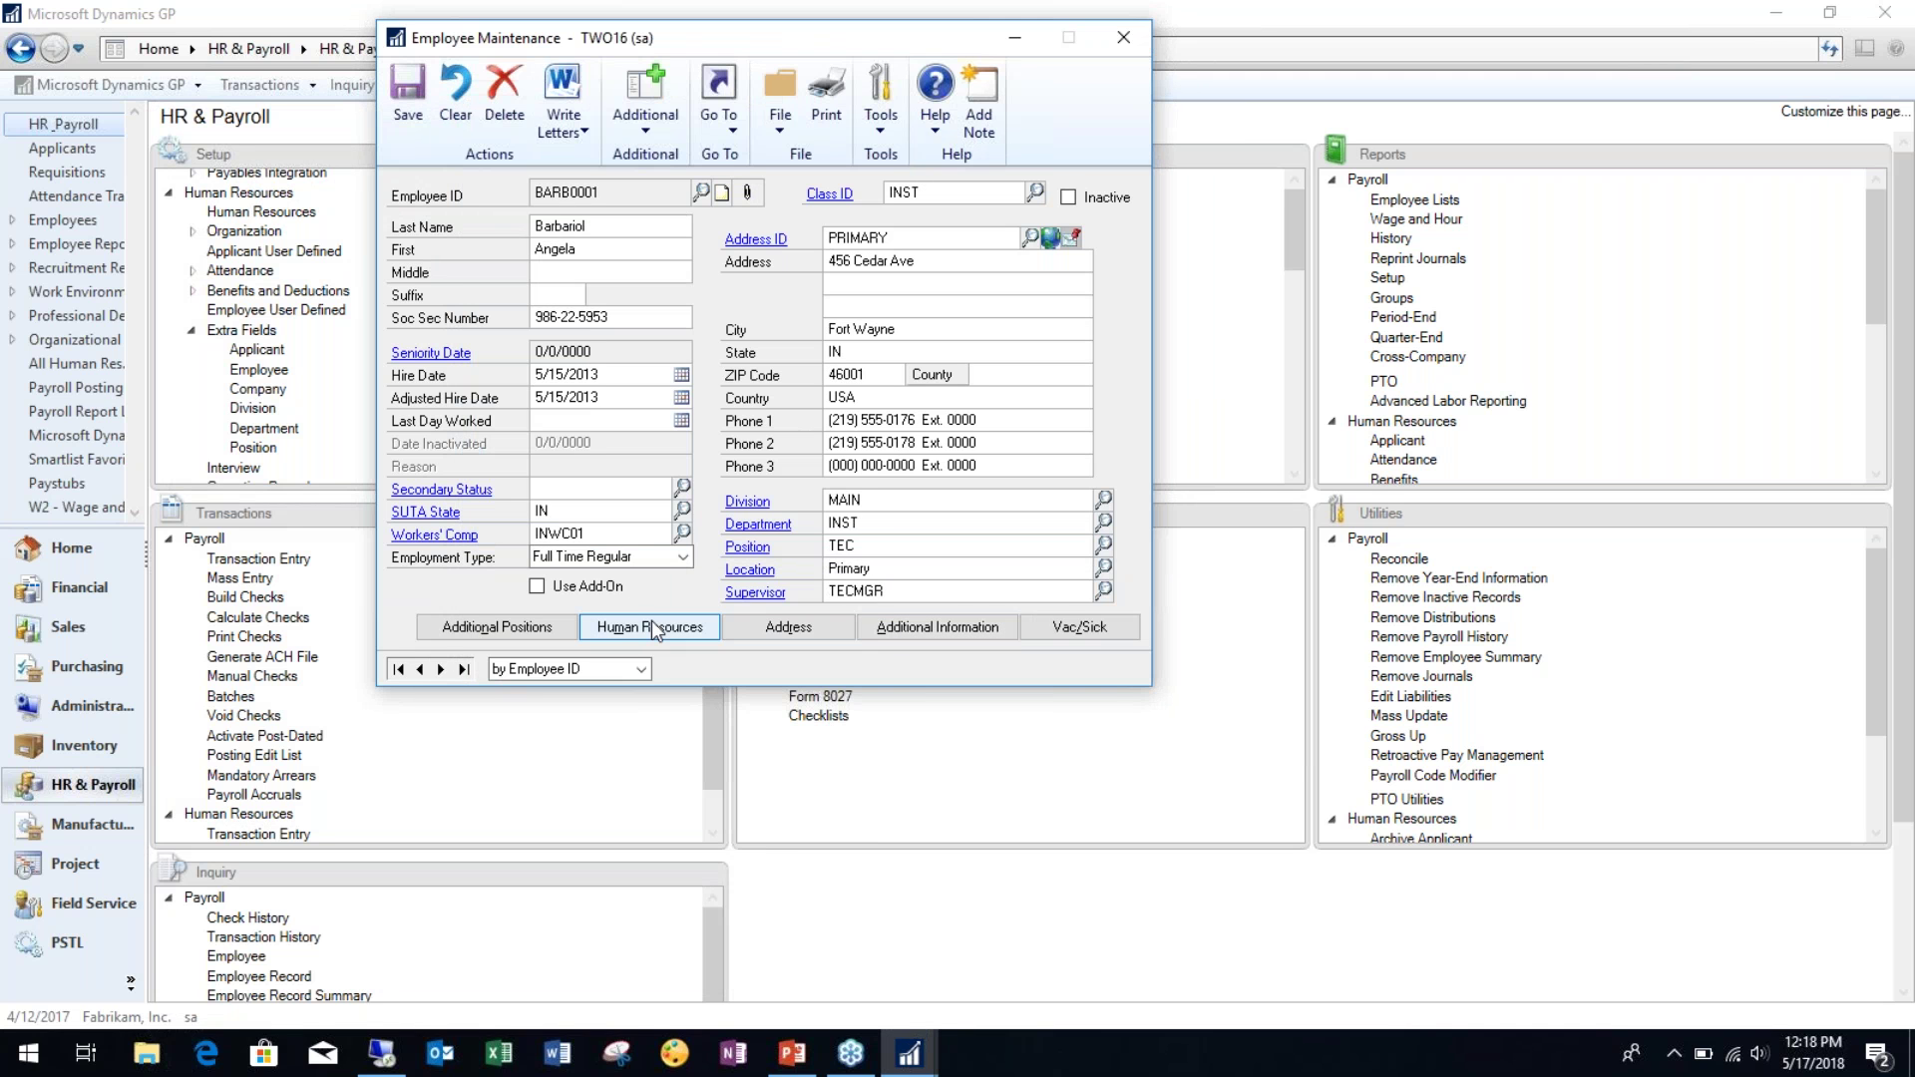
{"action": "left_click", "coordinate": [441, 669]}
{"action": "left_click", "coordinate": [673, 620]}
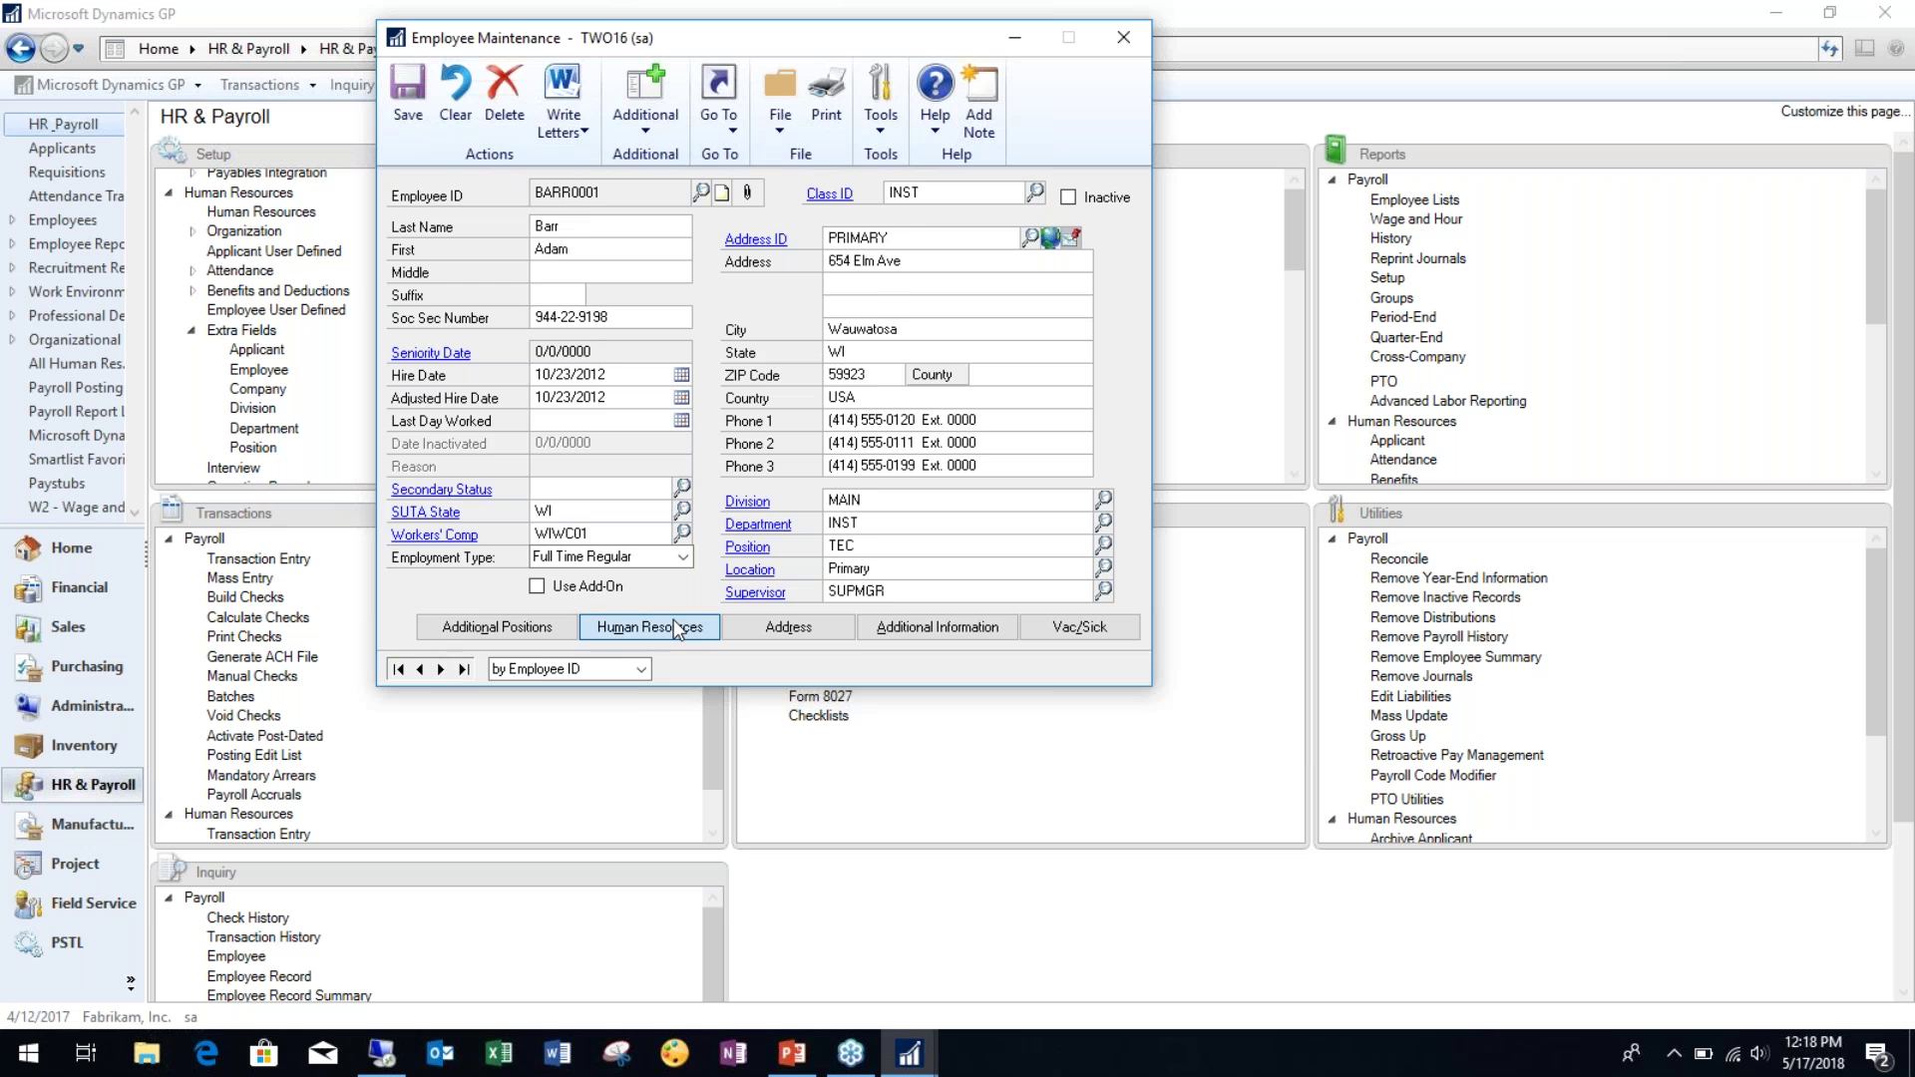
{"action": "left_click", "coordinate": [812, 567]}
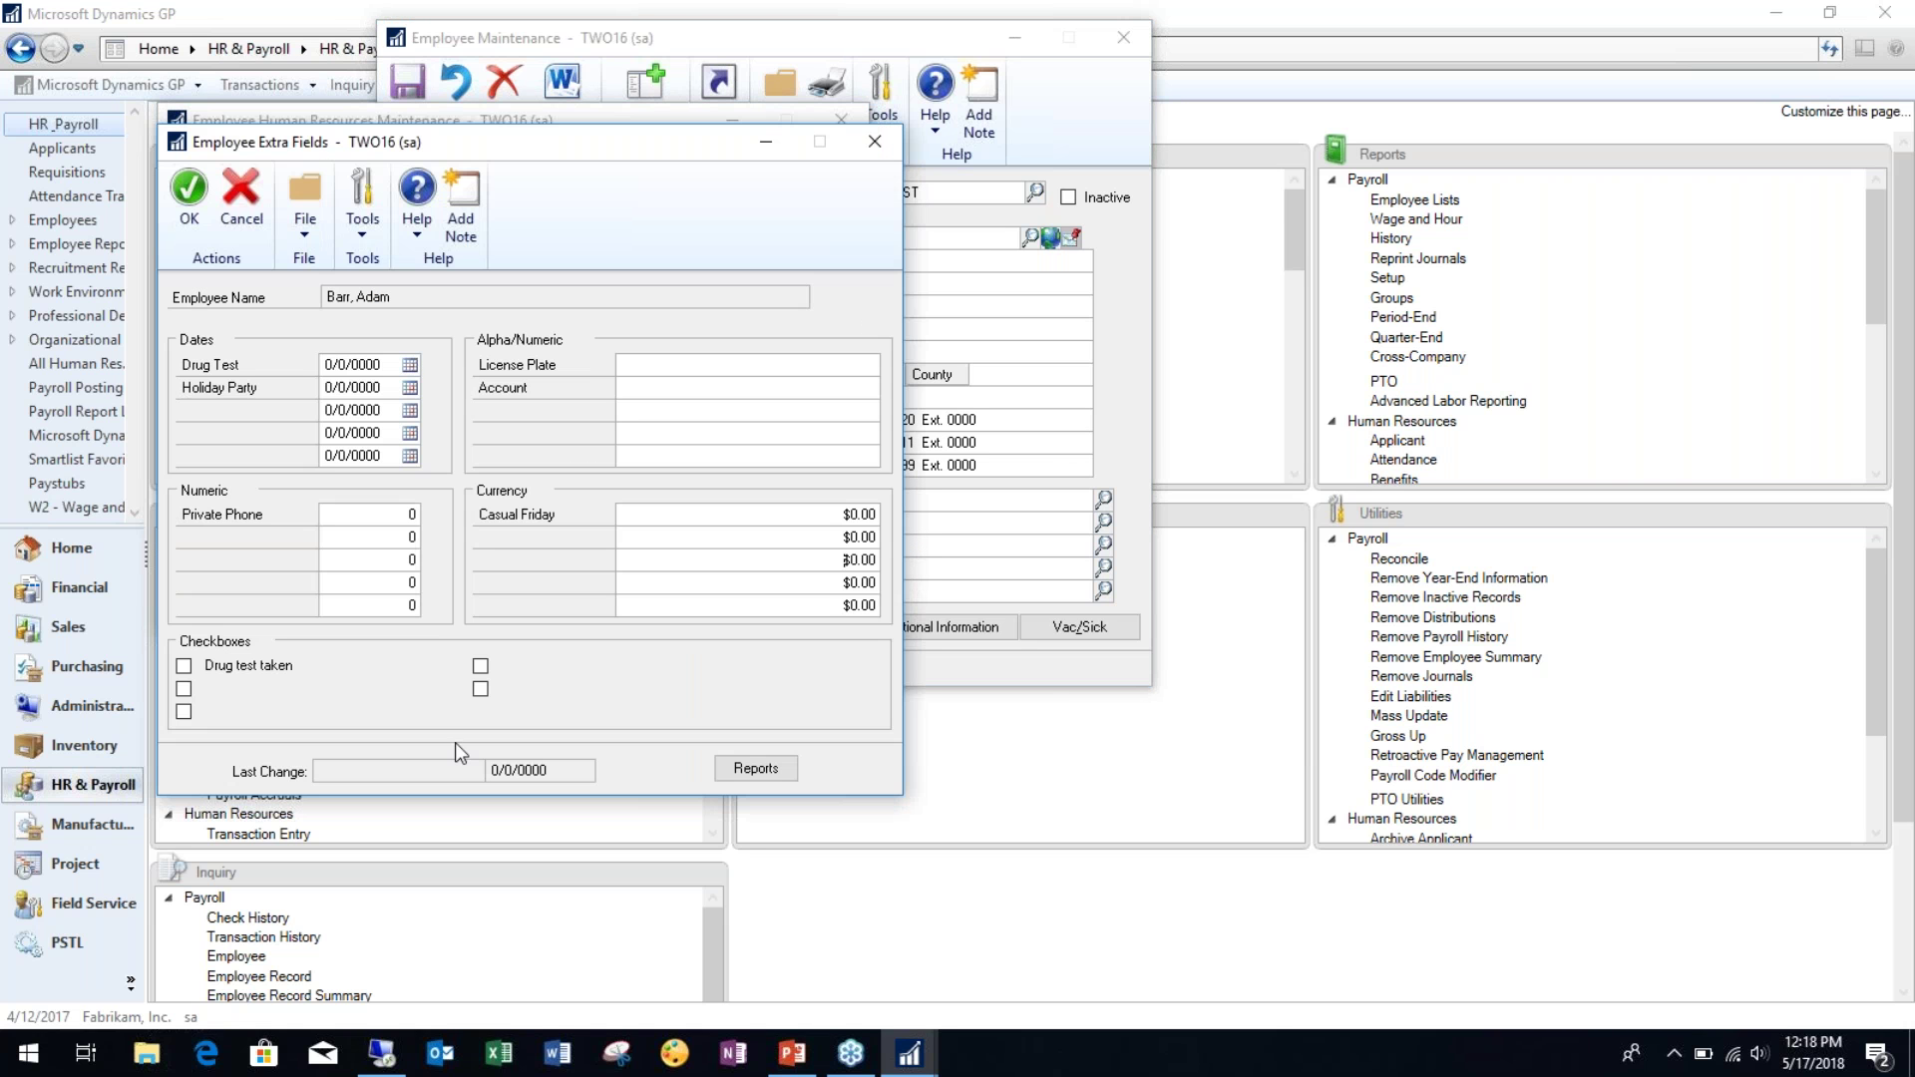
{"action": "left_click", "coordinate": [875, 142]}
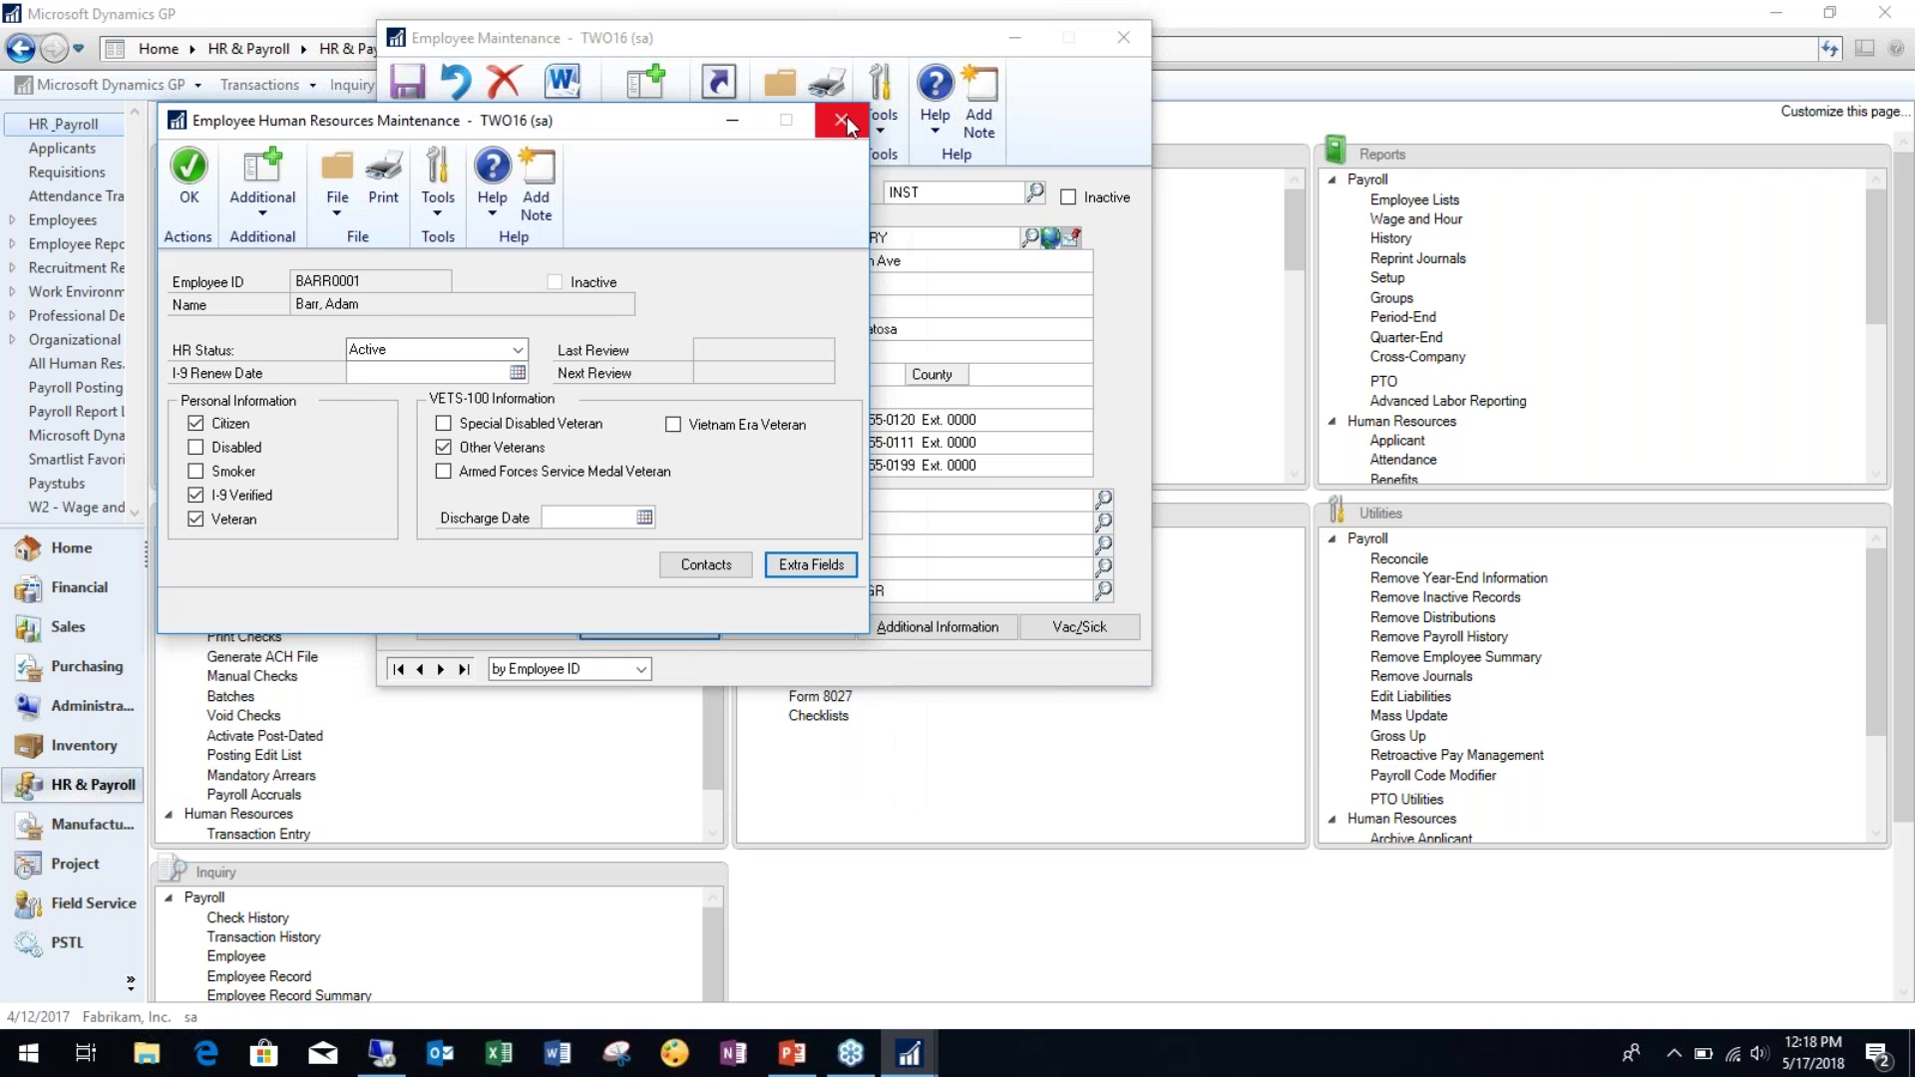
{"action": "left_click", "coordinate": [841, 117]}
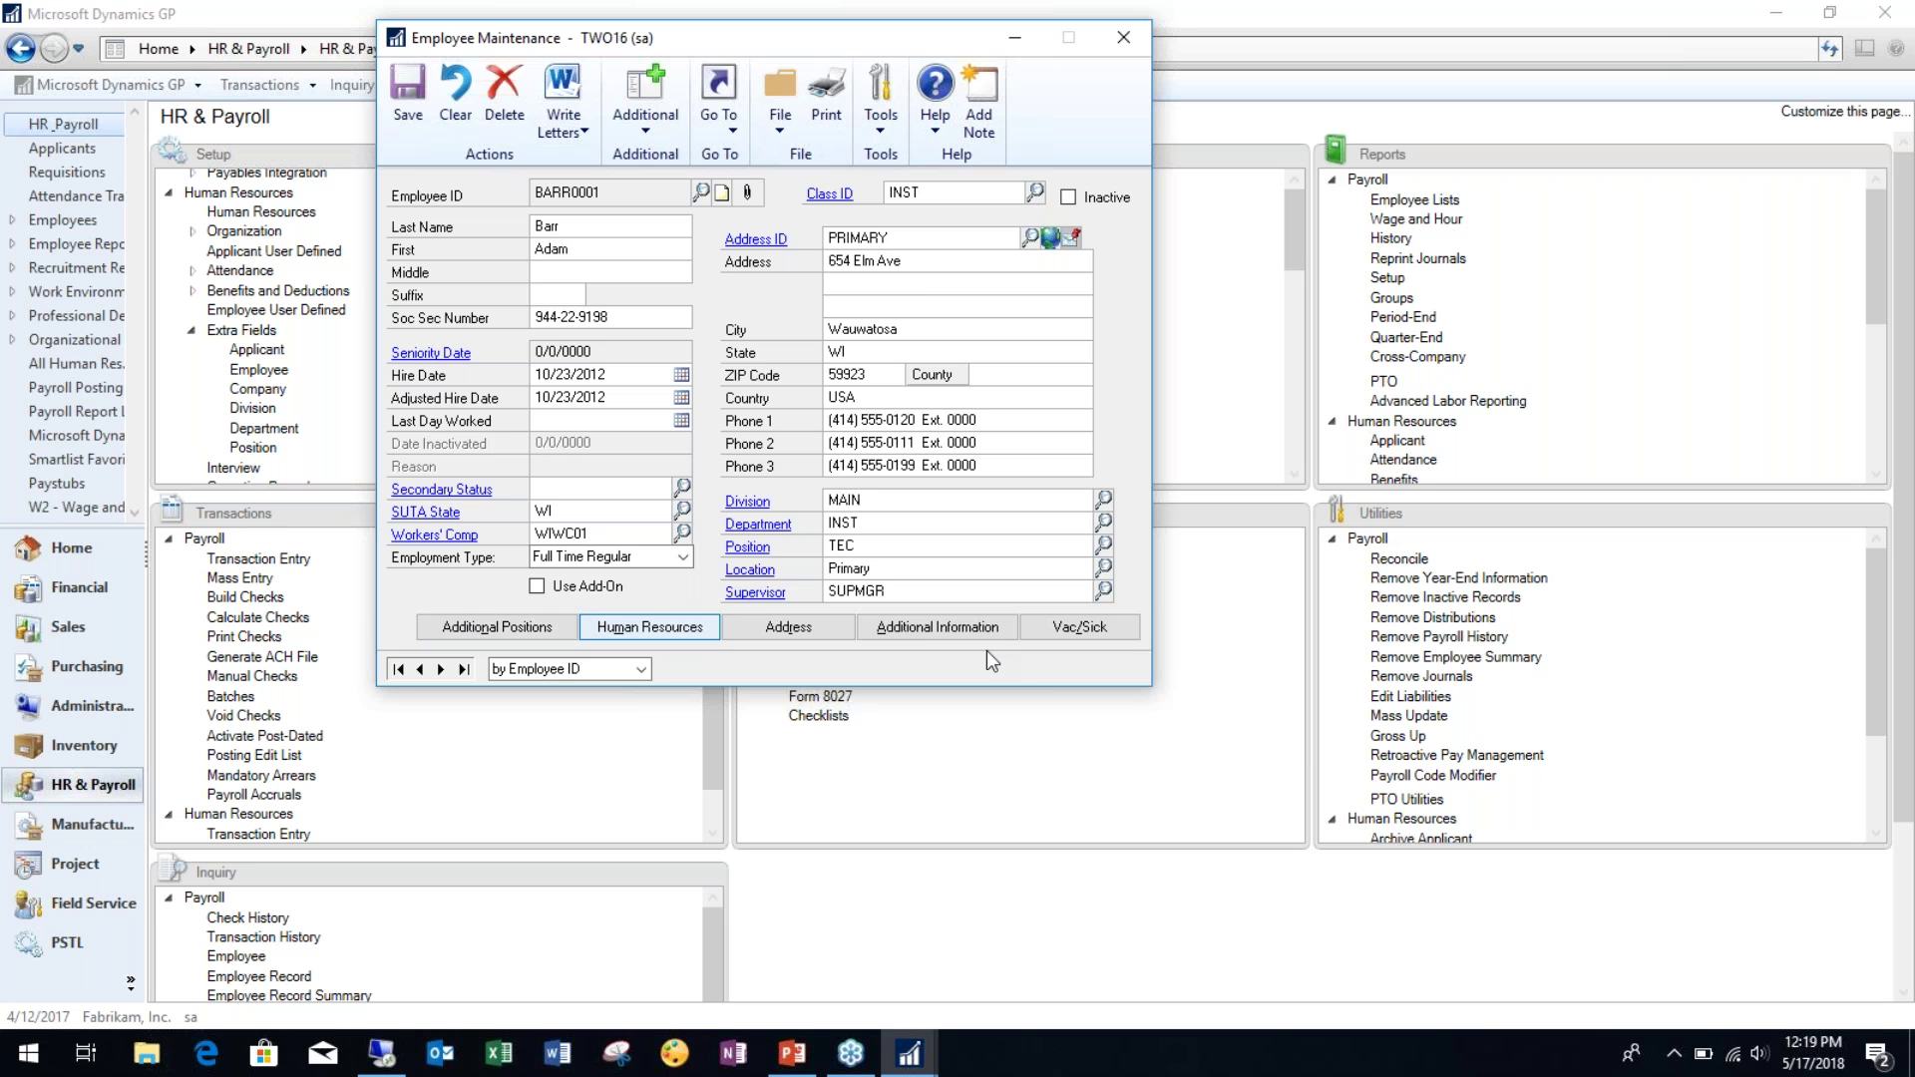
{"action": "left_click", "coordinate": [1127, 37]}
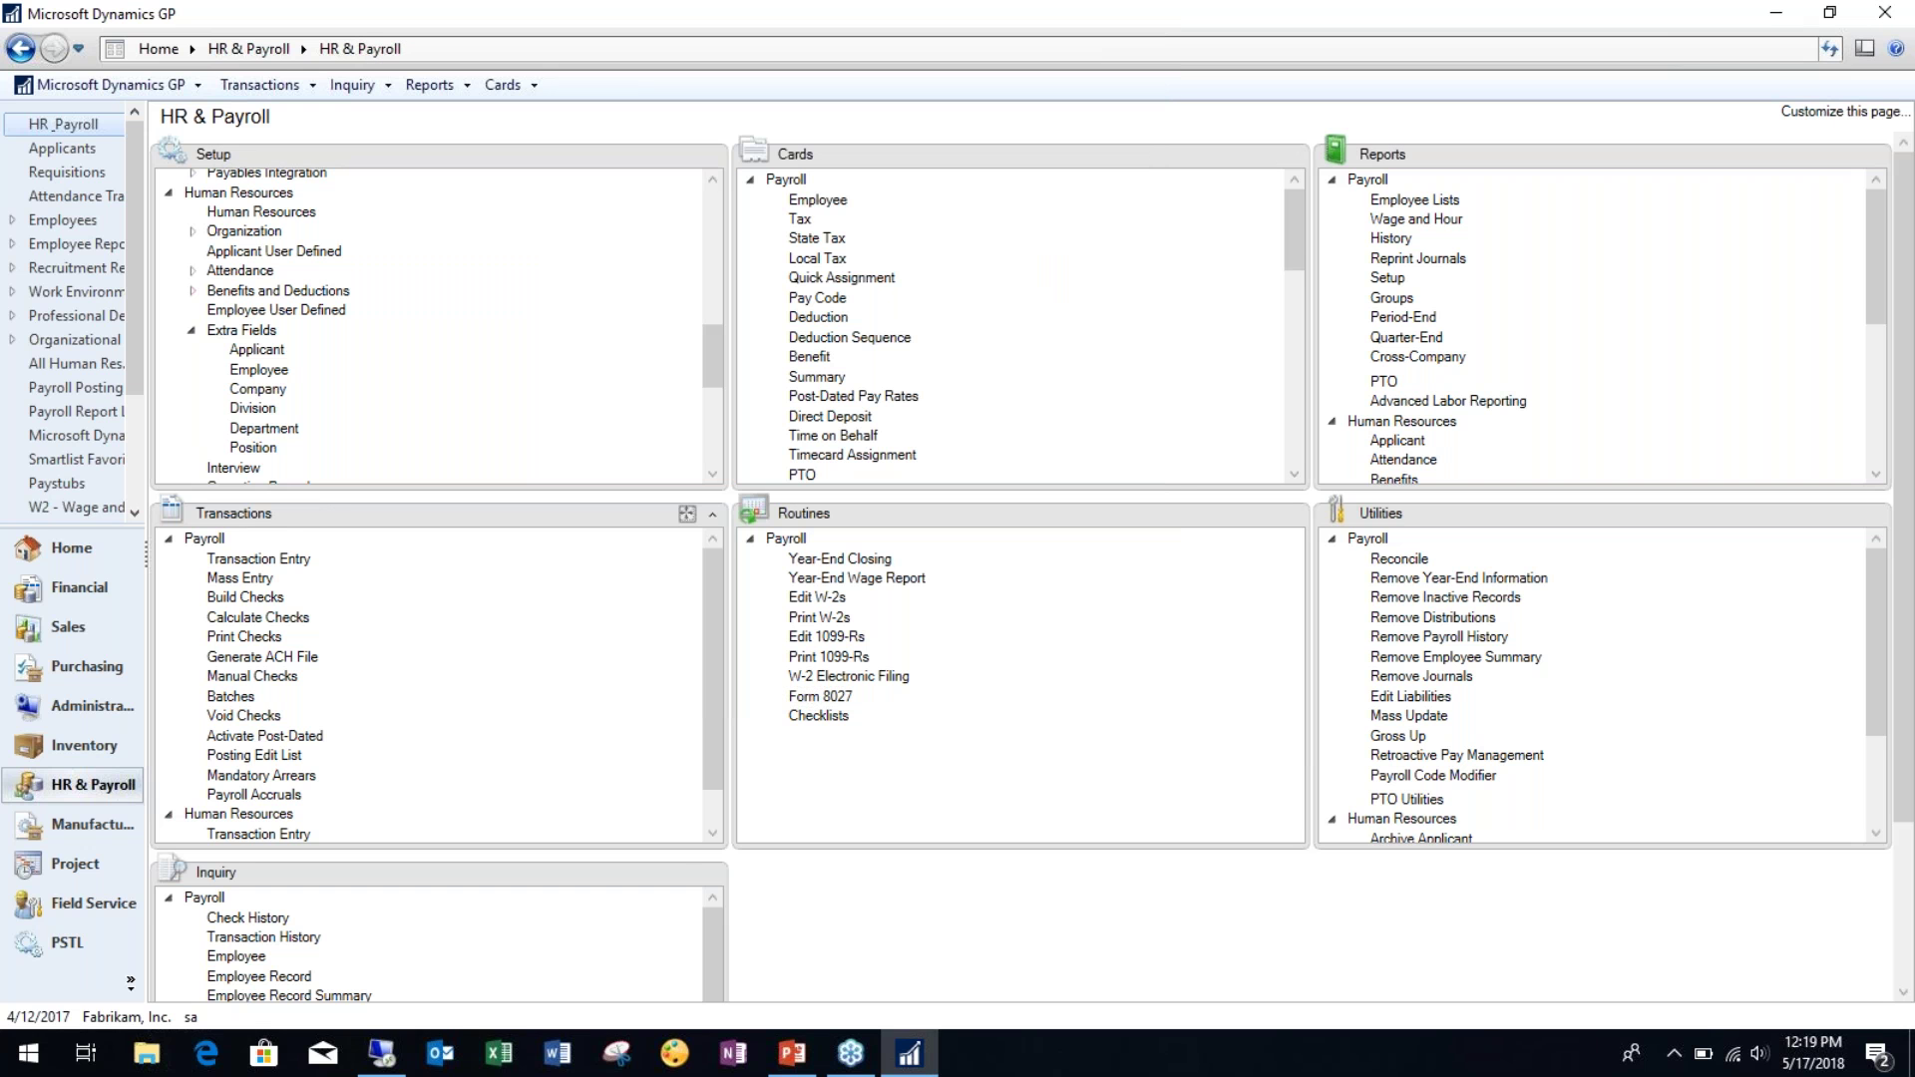
Step: Open the Human Resources Employee User Defined setup and enable a second date field labelled Anniversary
{"action": "left_click", "coordinate": [193, 333]}
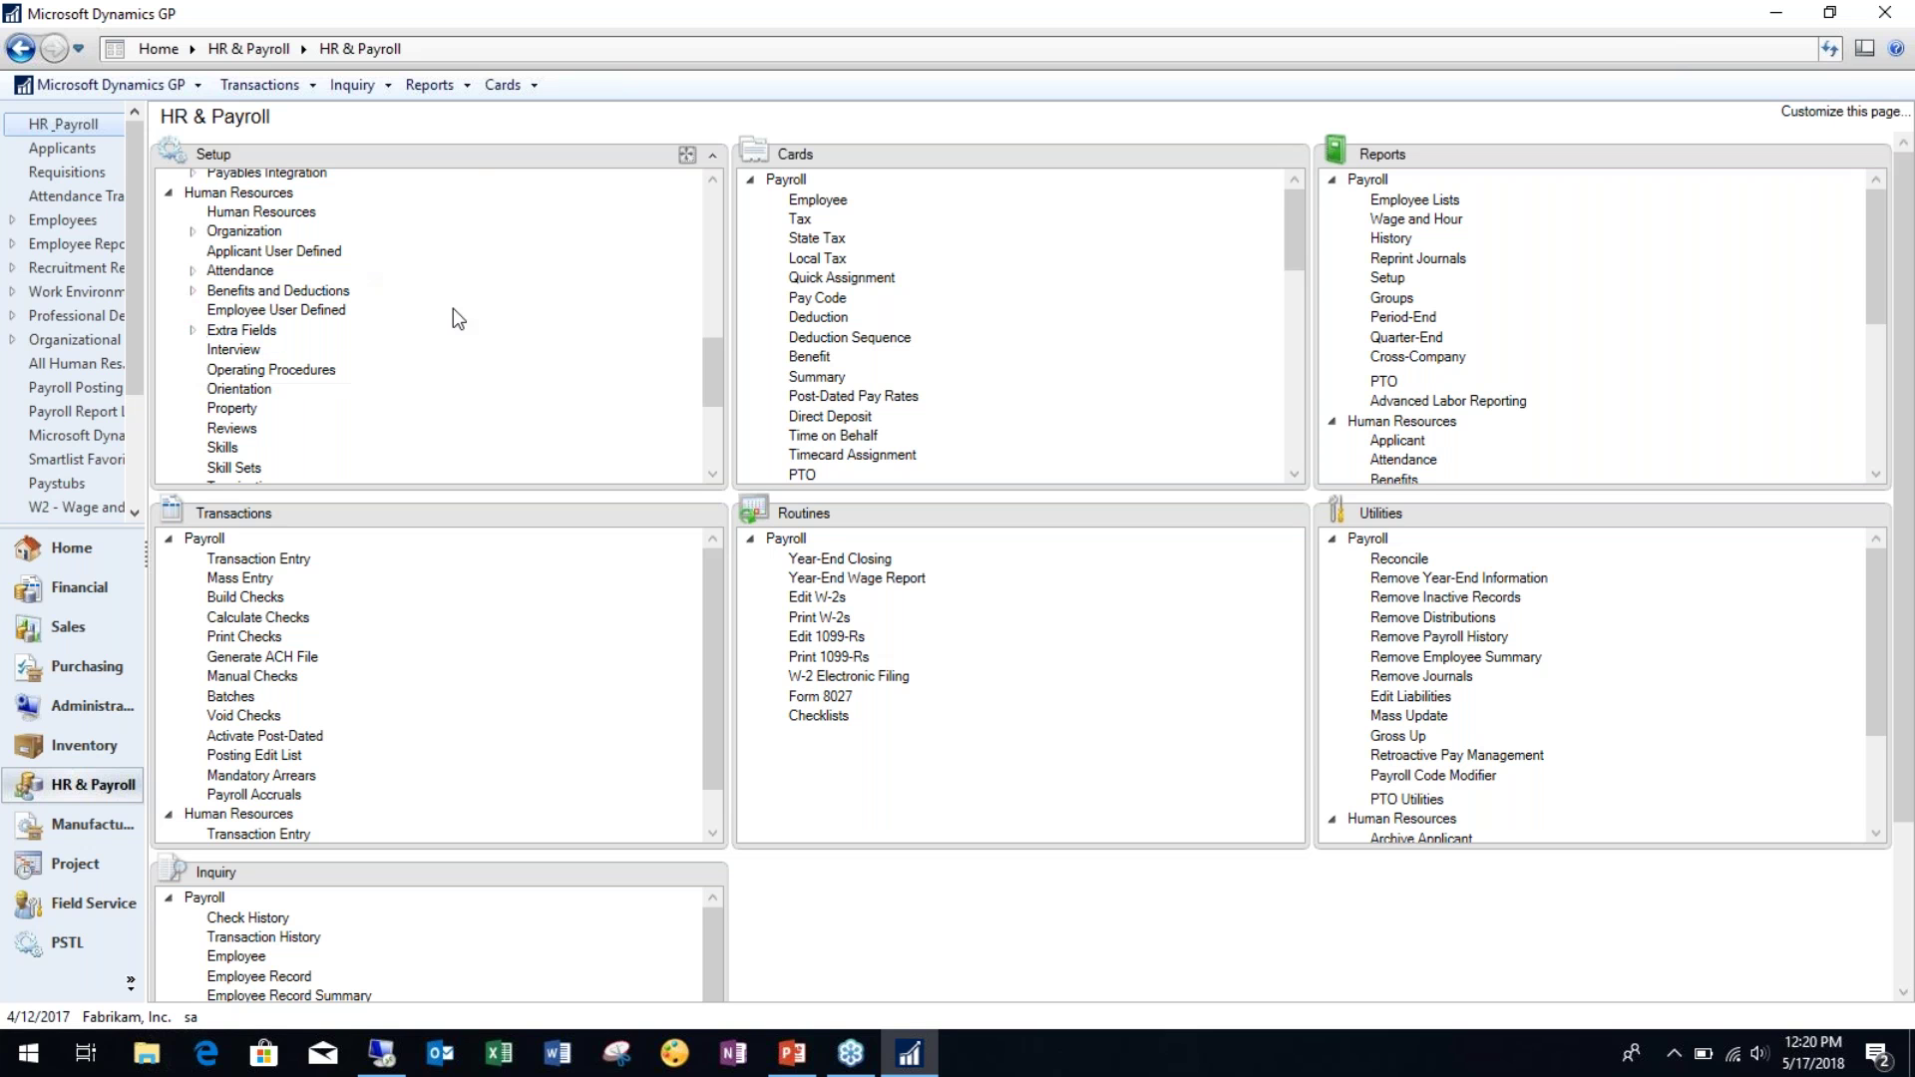
{"action": "left_click", "coordinate": [322, 310]}
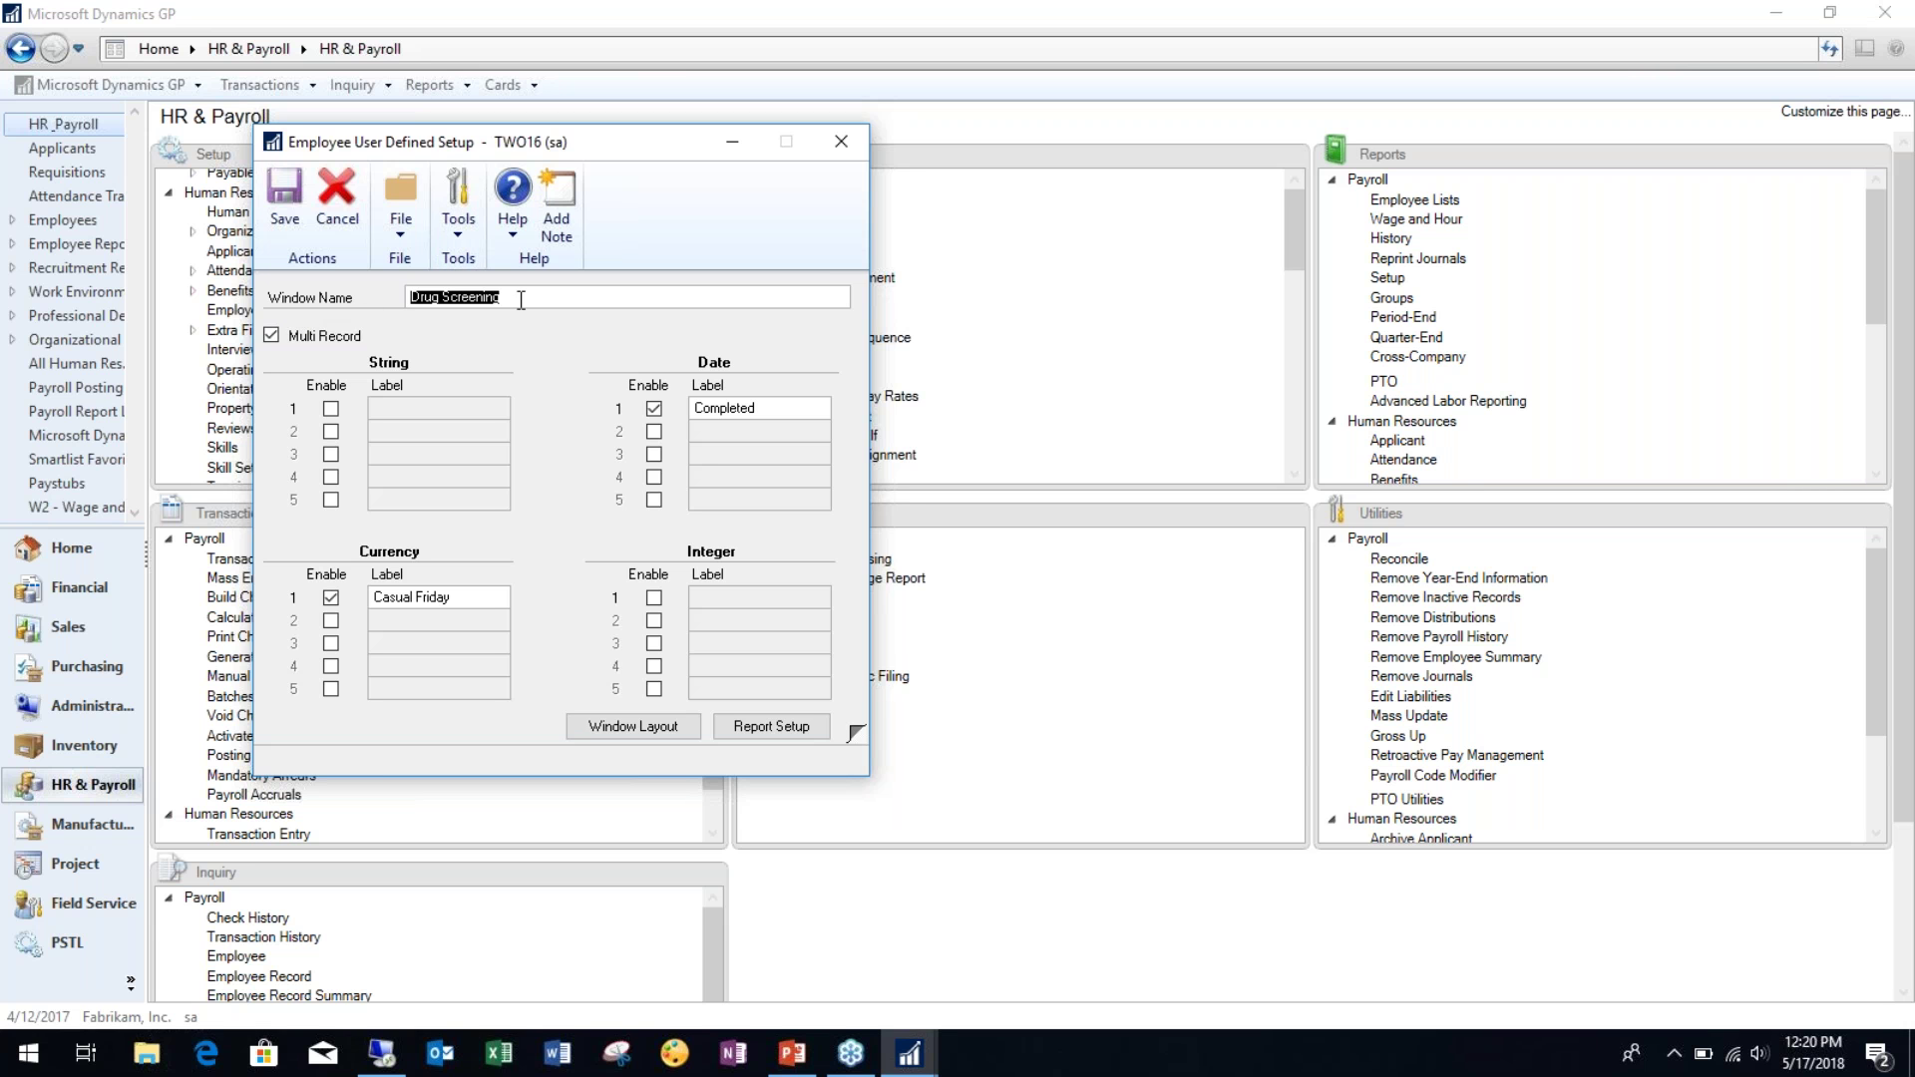
{"action": "left_click", "coordinate": [556, 301]}
{"action": "left_click", "coordinate": [270, 336]}
{"action": "left_click", "coordinate": [660, 432]}
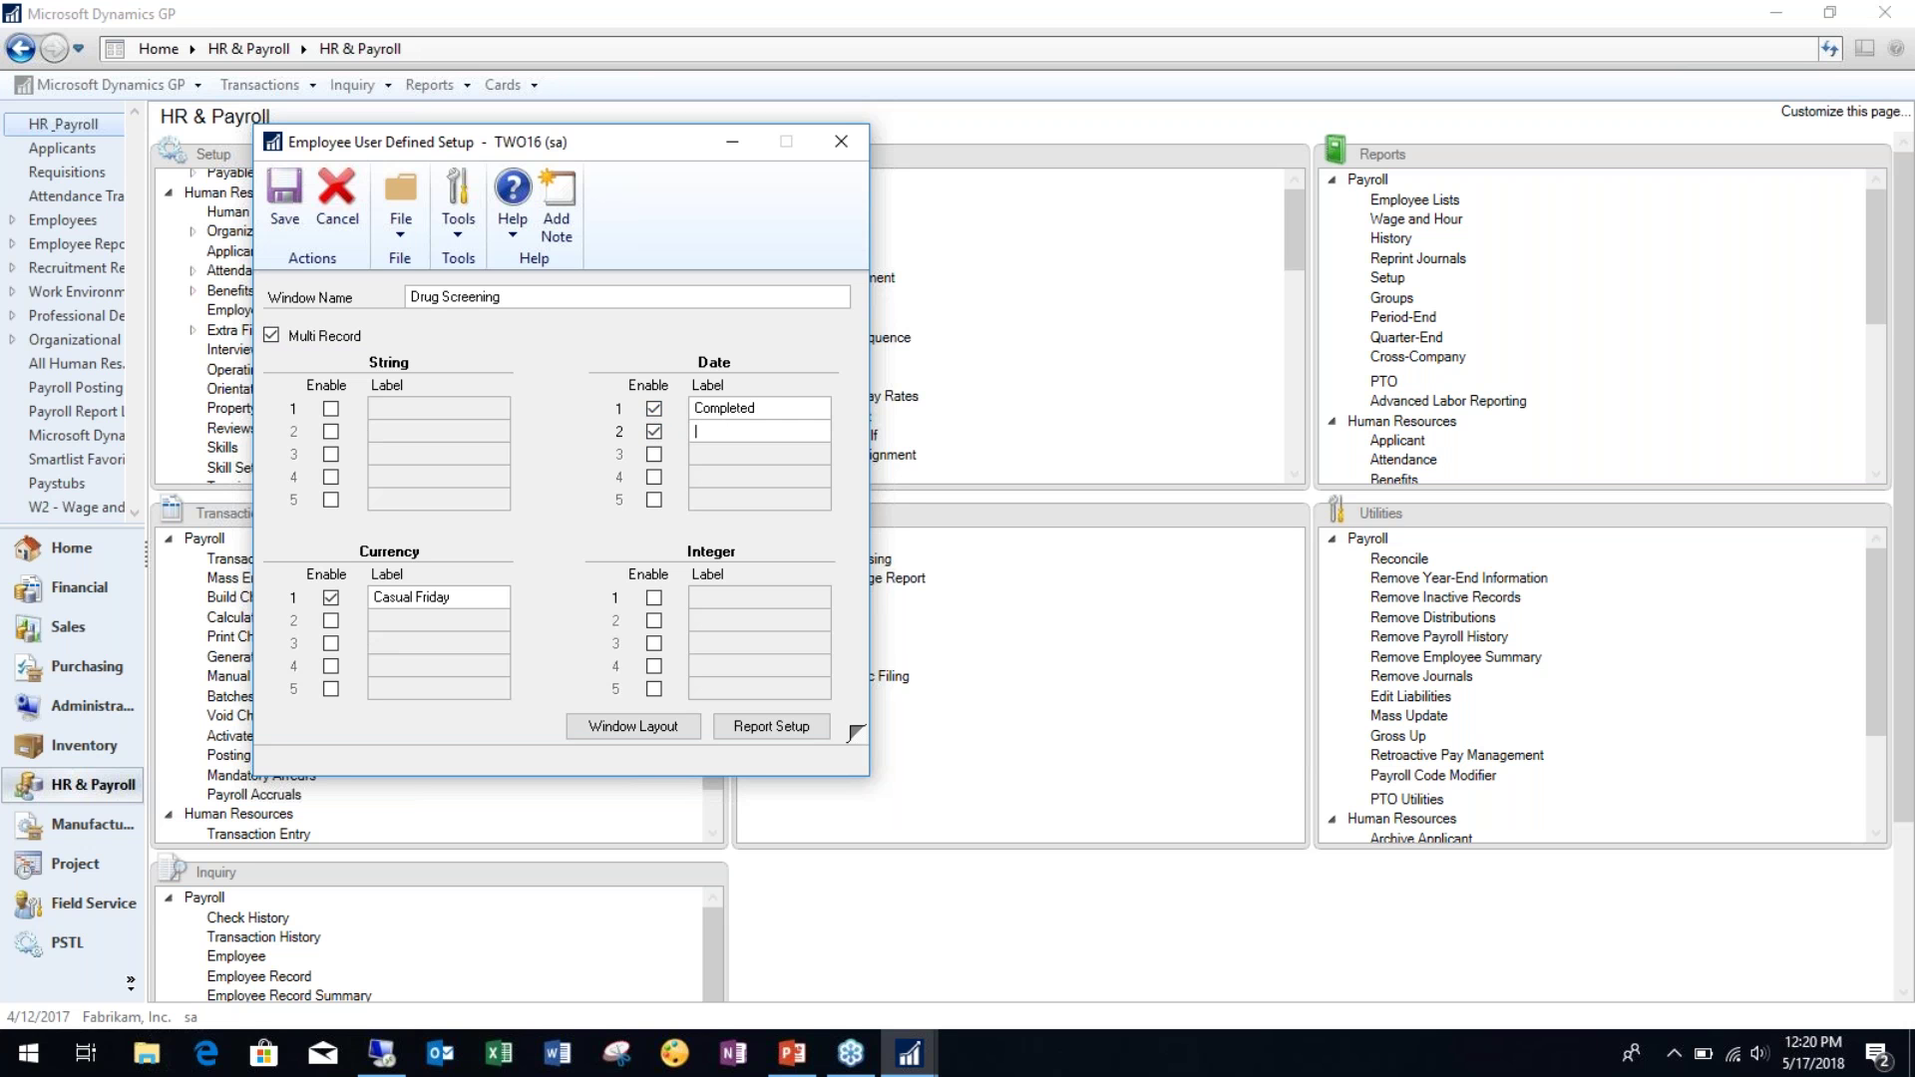
{"action": "type", "text": "Anniversalry"}
{"action": "left_click", "coordinate": [654, 431]}
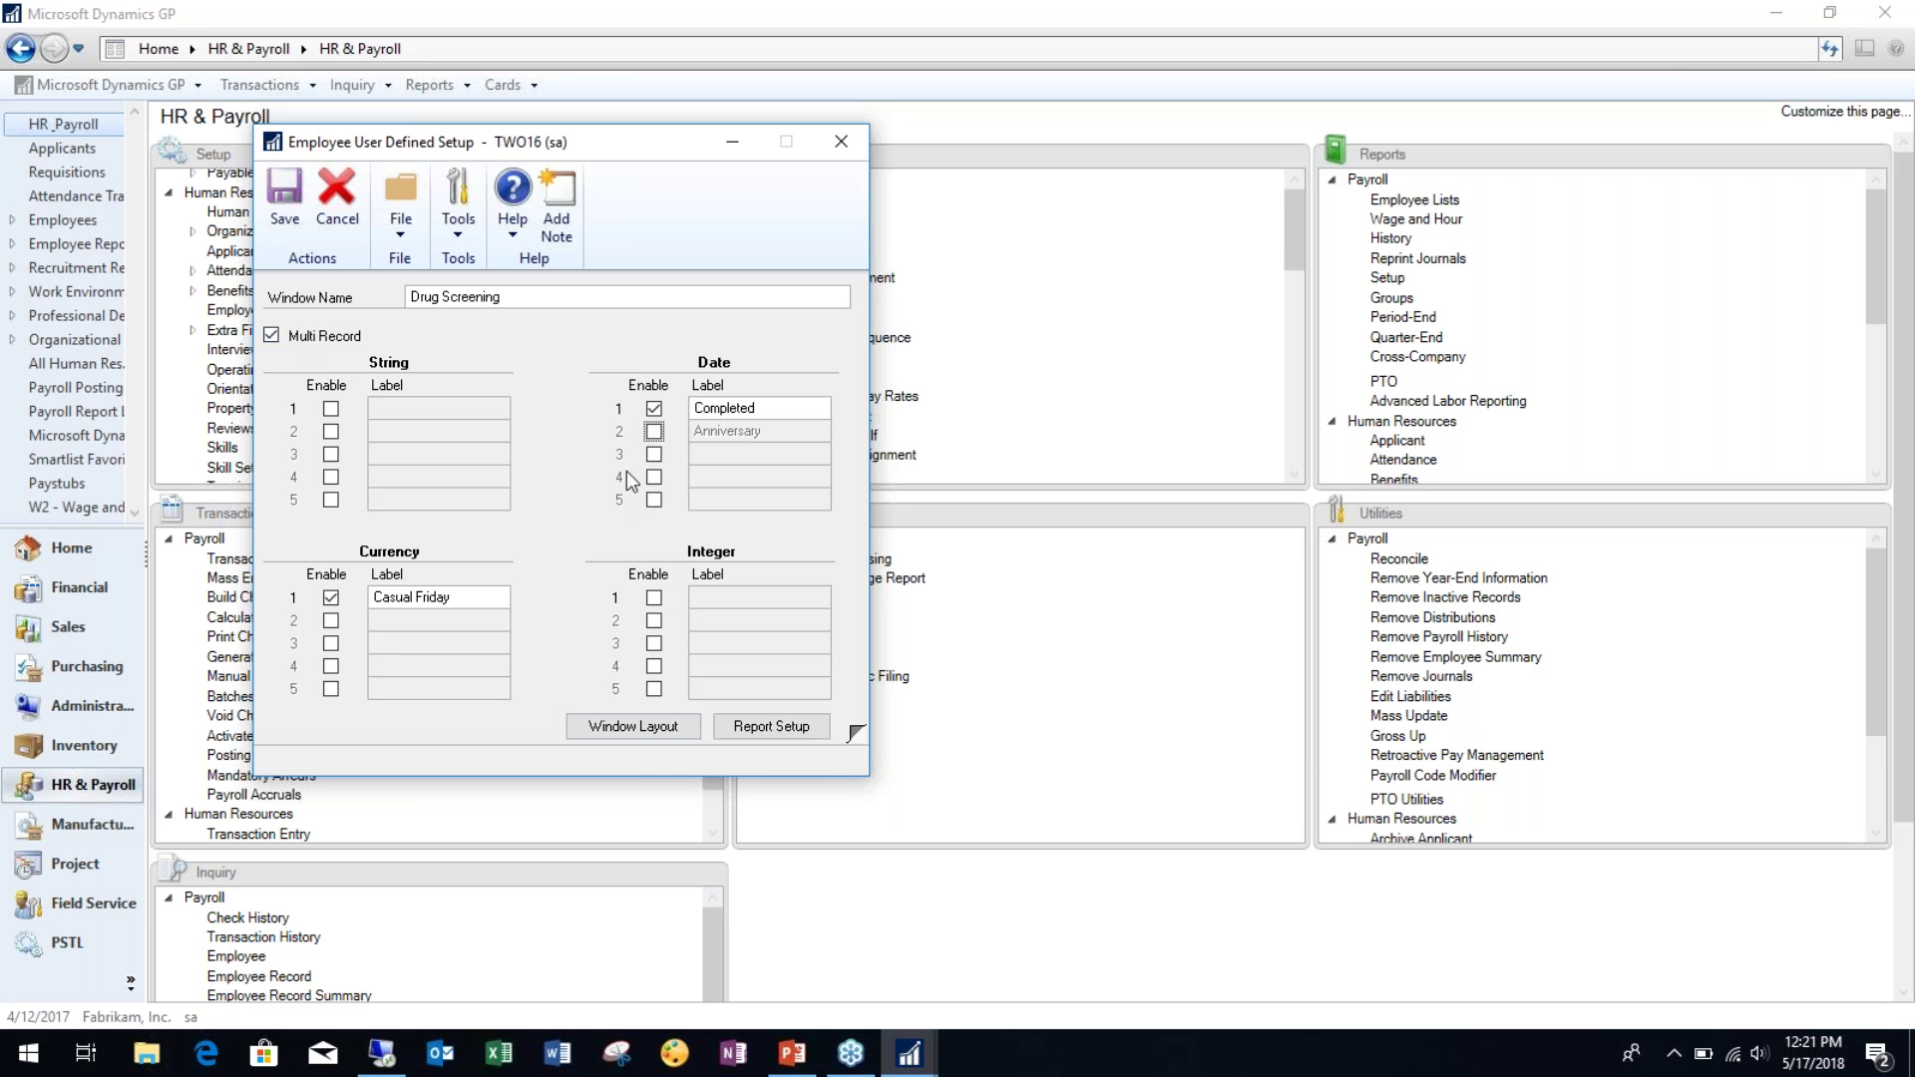
{"action": "left_click", "coordinate": [654, 431]}
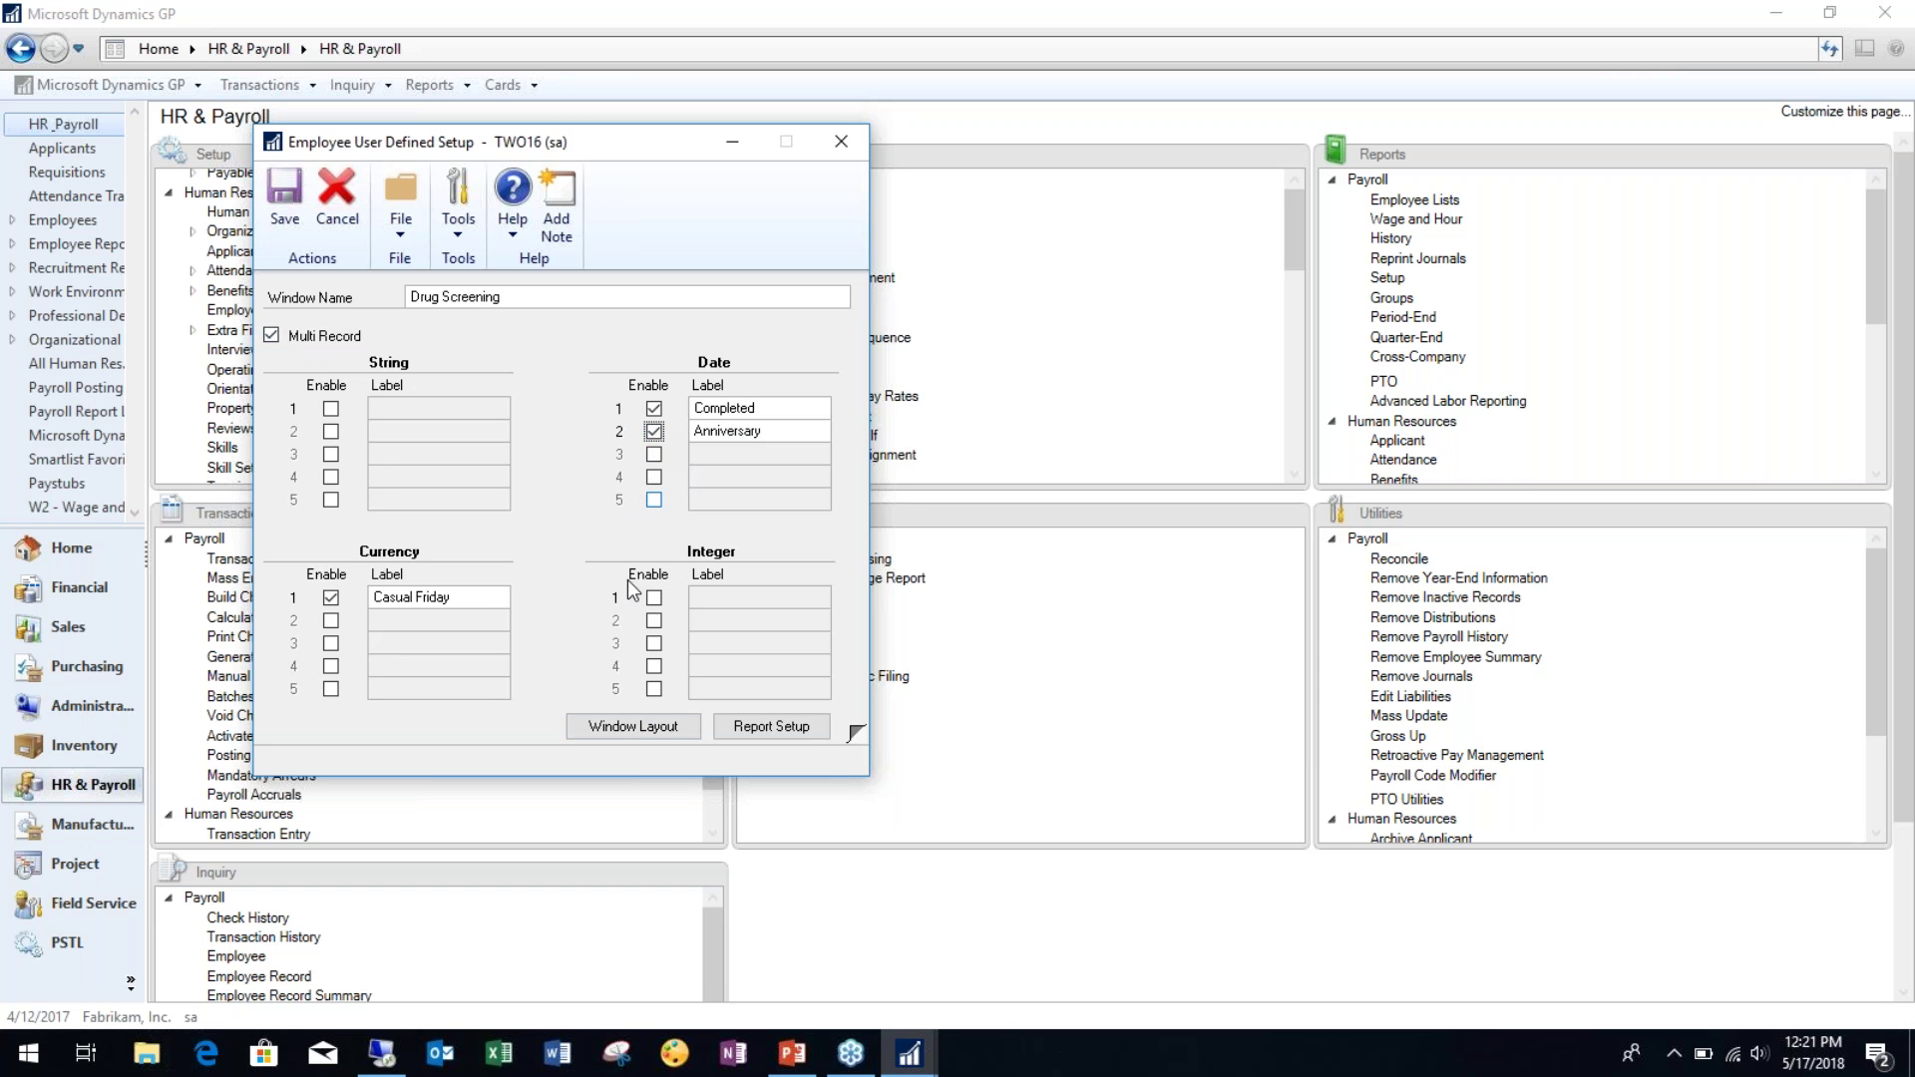
Step: Review the window layout of the Employee User Defined fields and return to the setup
{"action": "left_click", "coordinate": [623, 731]}
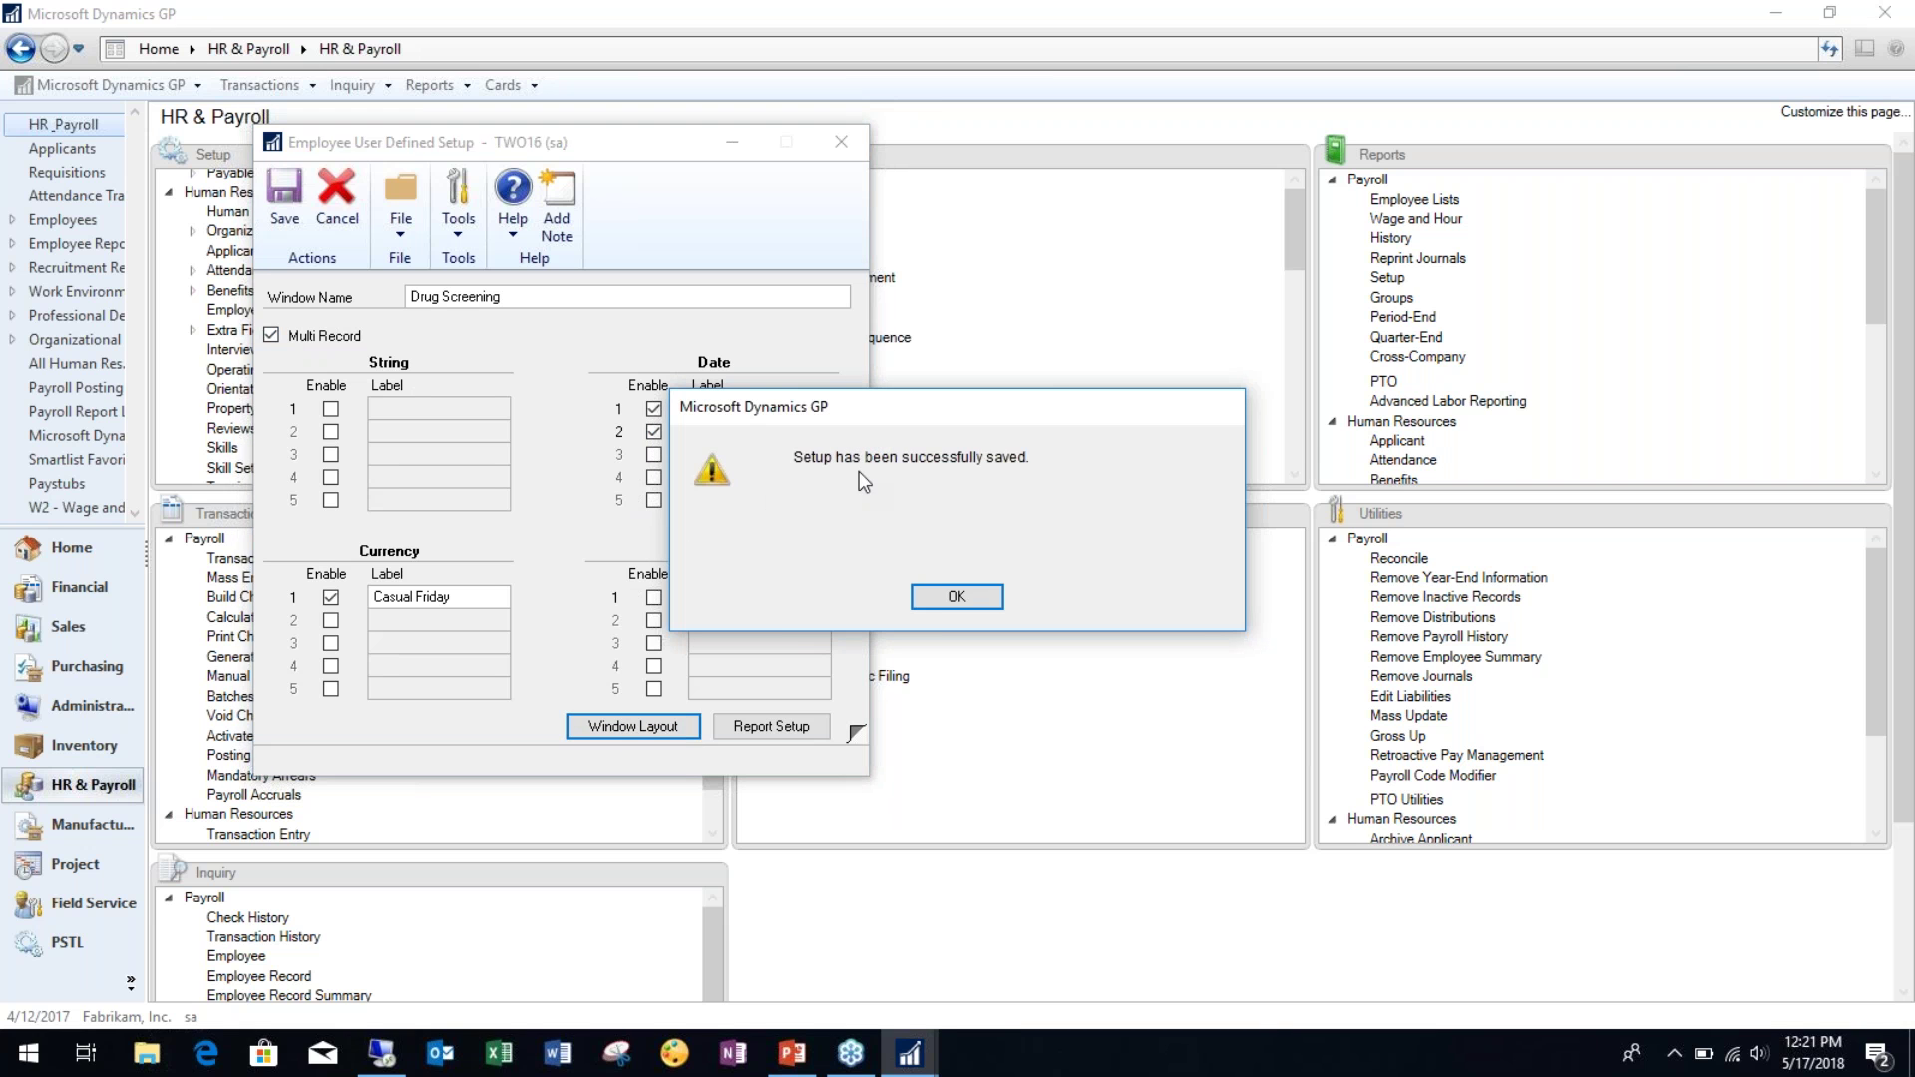
{"action": "left_click", "coordinate": [942, 600]}
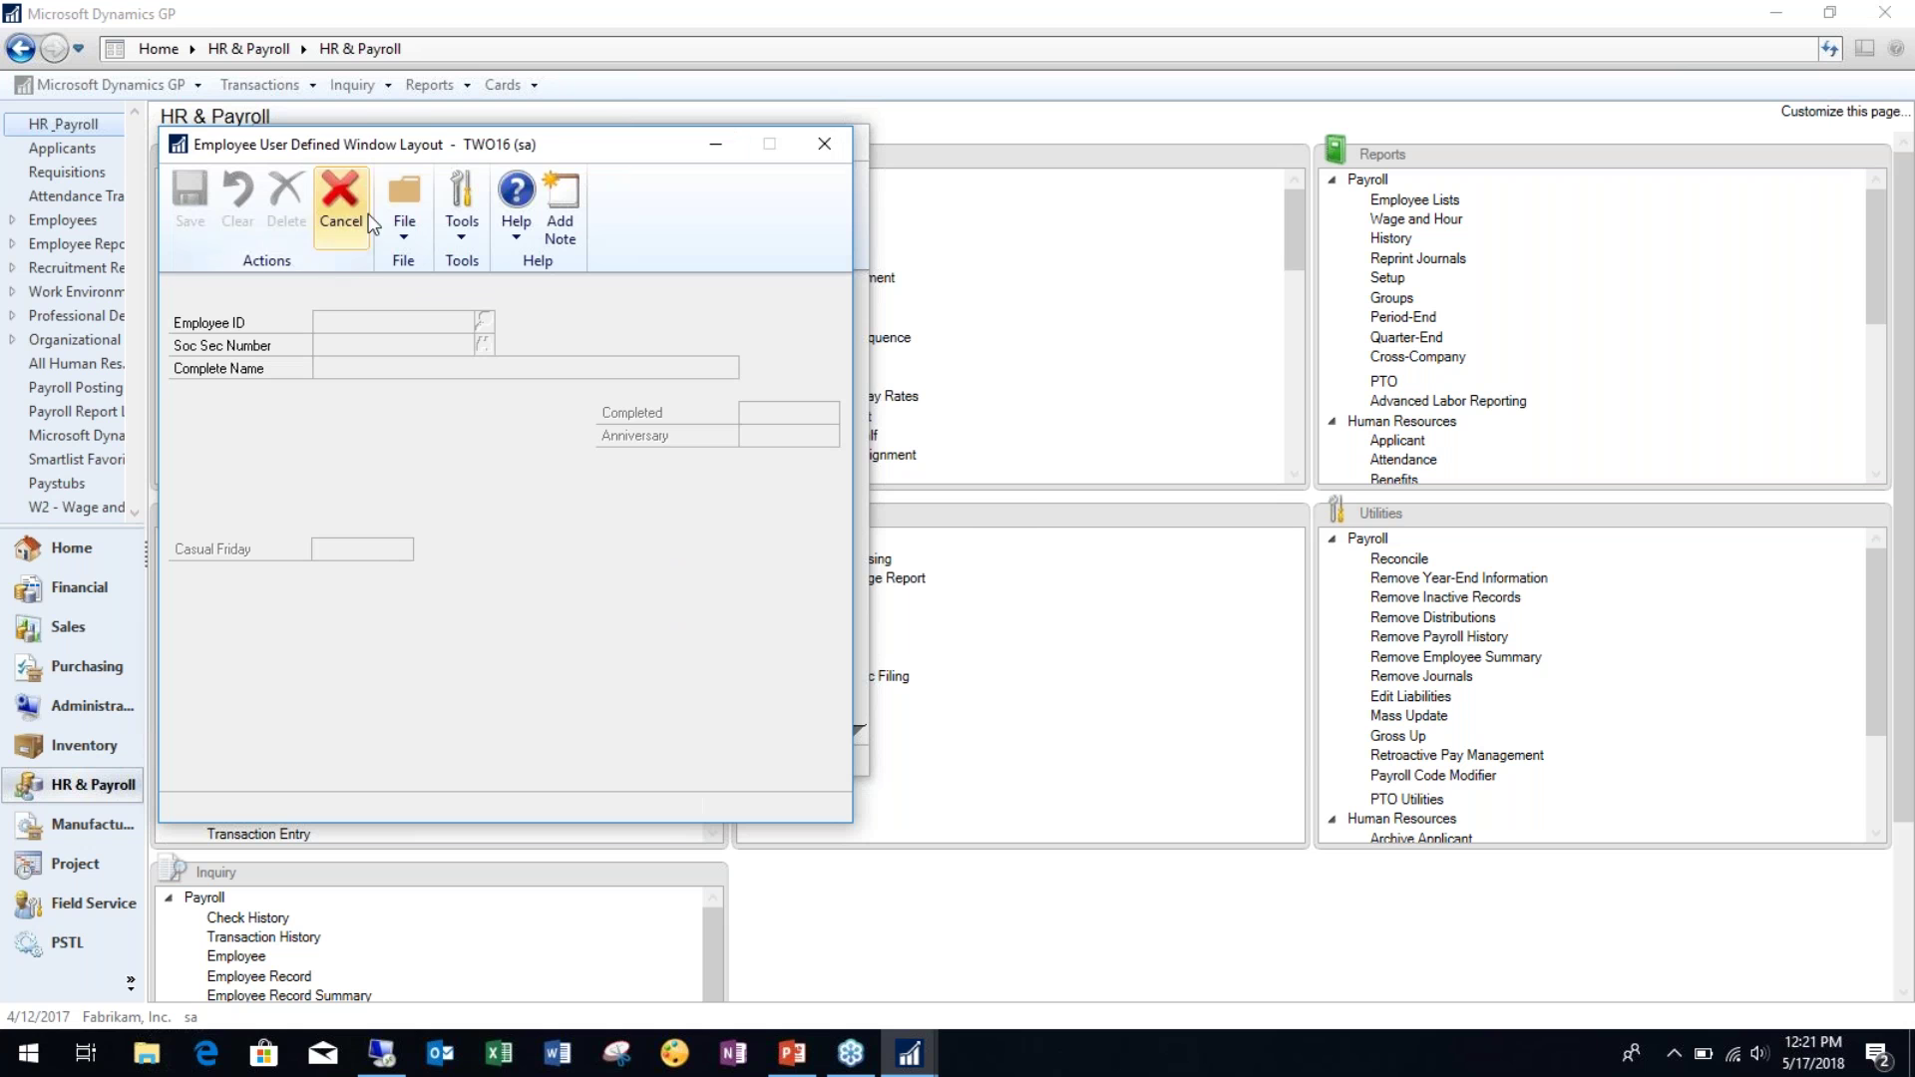
{"action": "left_click_drag", "start_coordinate": [387, 148], "coordinate": [555, 41]}
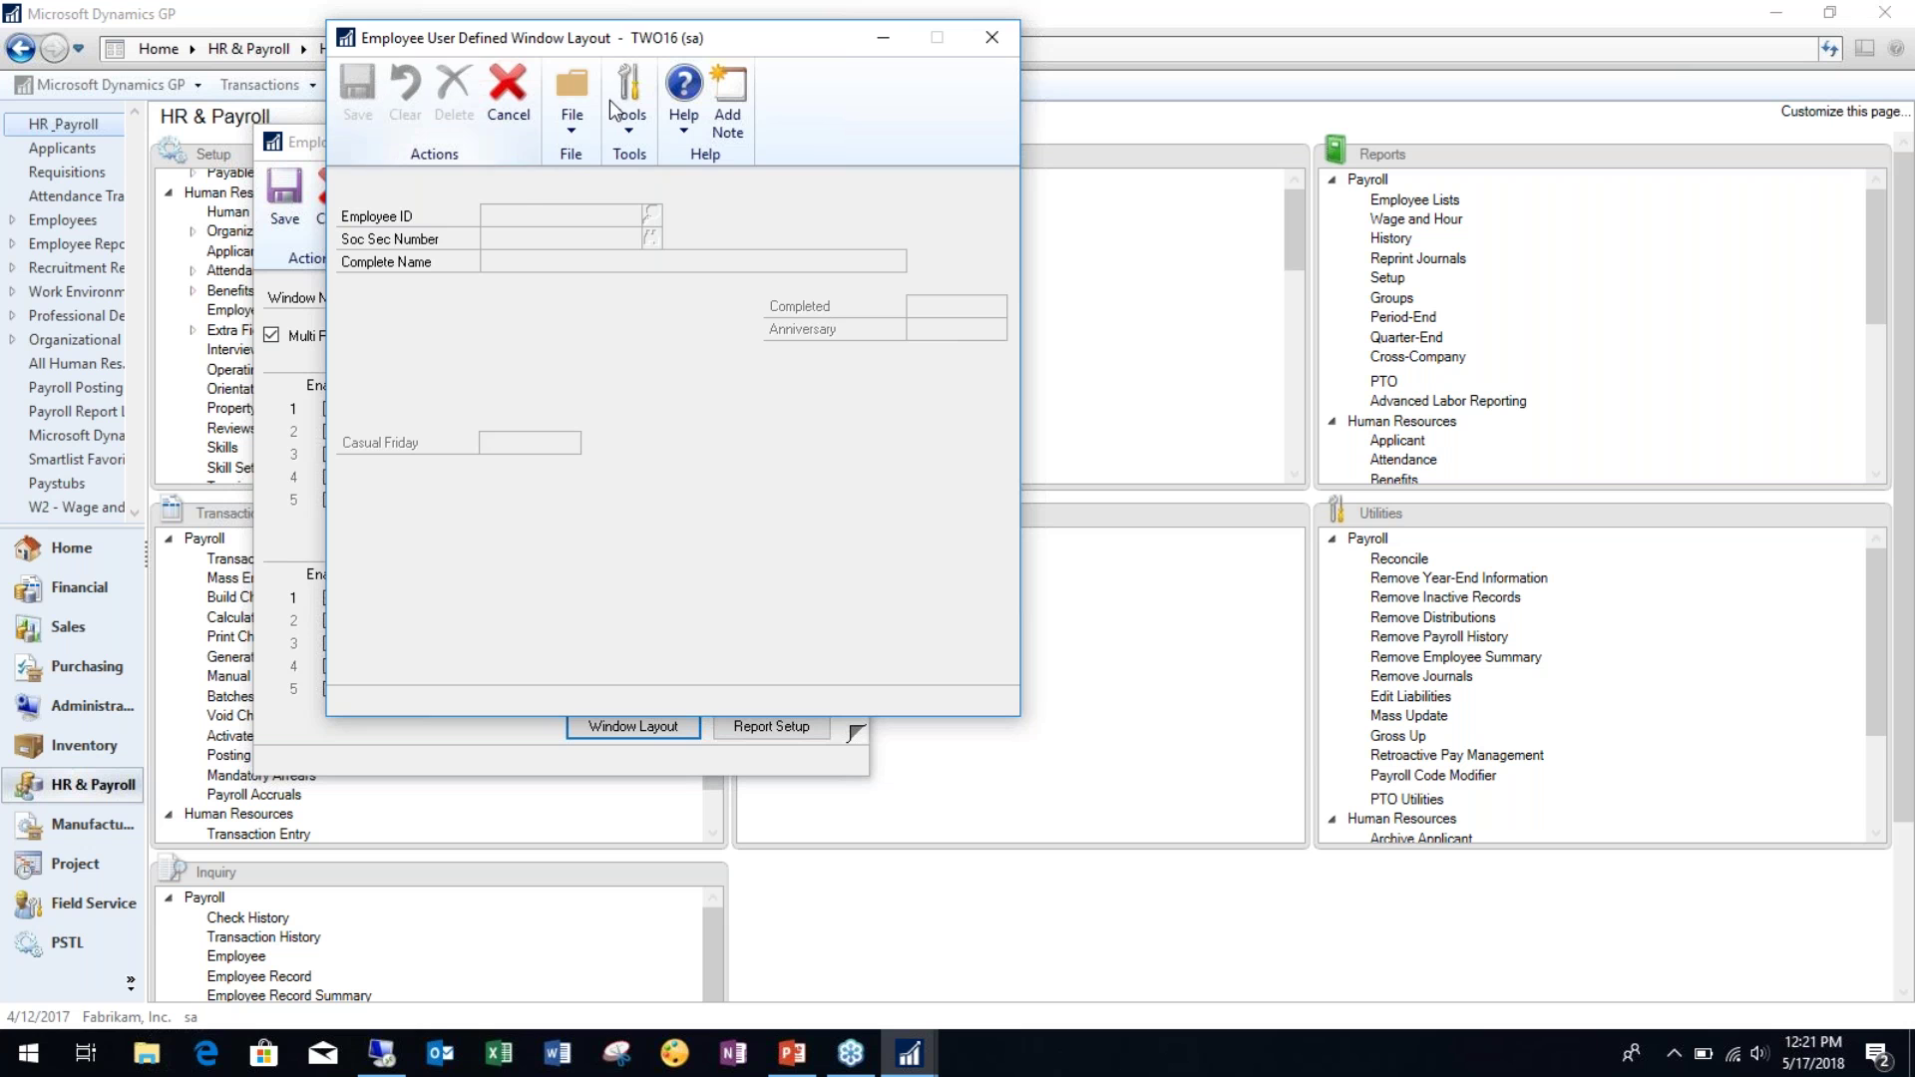
{"action": "left_click", "coordinate": [993, 38]}
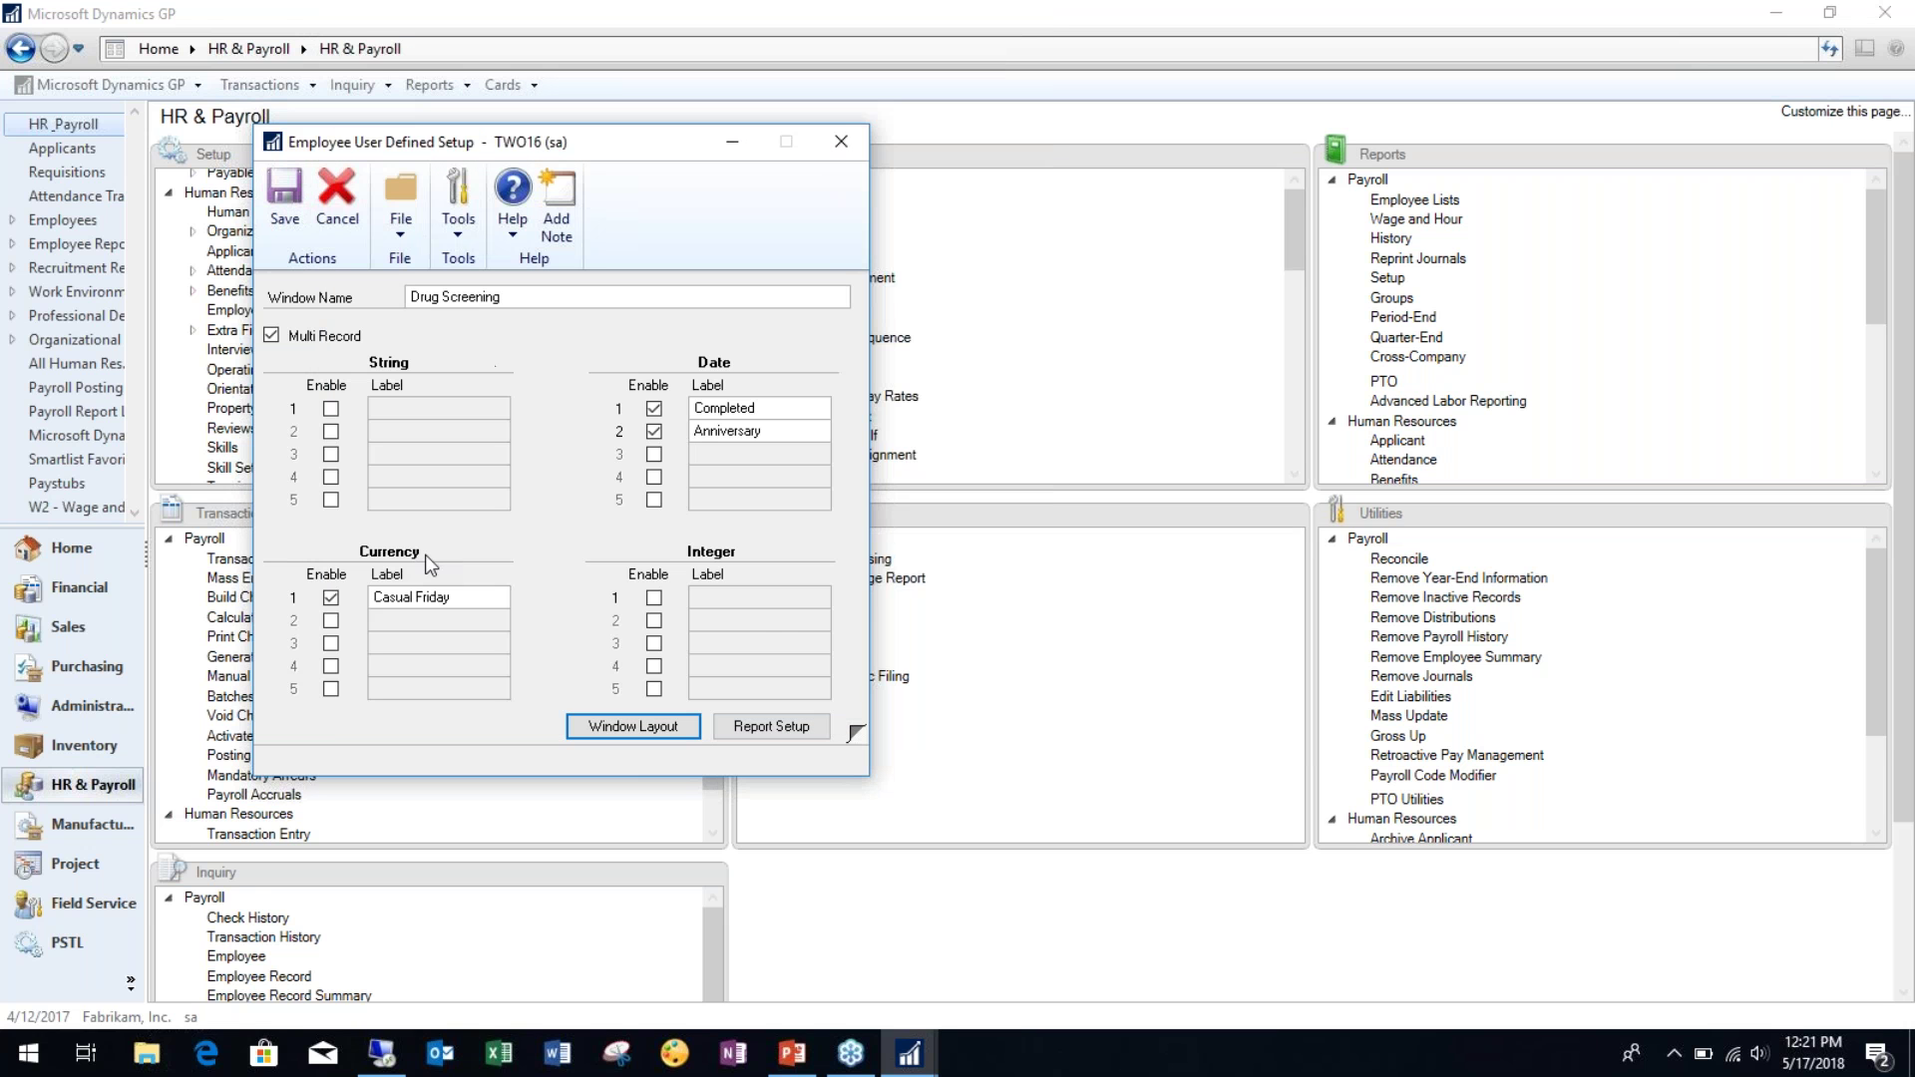
Step: Turn off Multi Record and disable the Casual Friday currency field and the Anniversary date field in the Drug Screening setup
{"action": "left_click", "coordinate": [273, 336]}
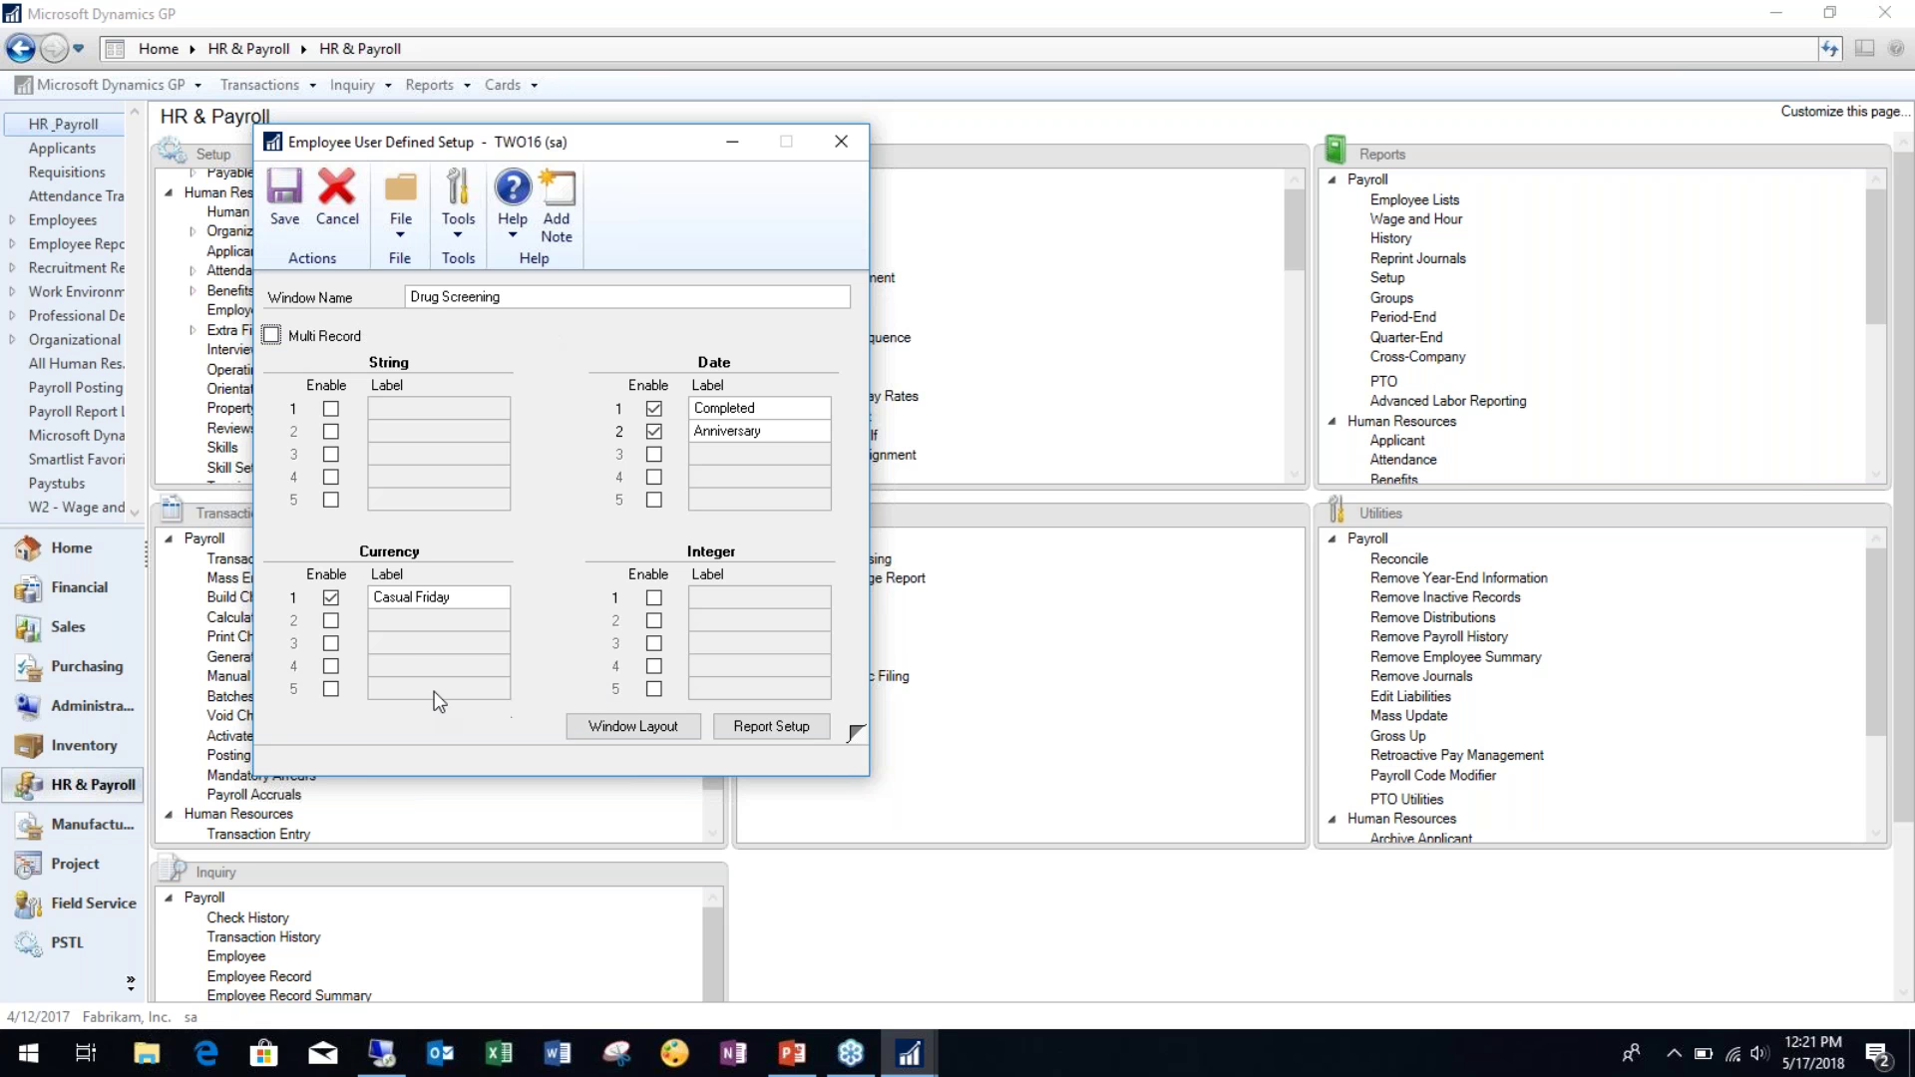
{"action": "left_click", "coordinate": [330, 600]}
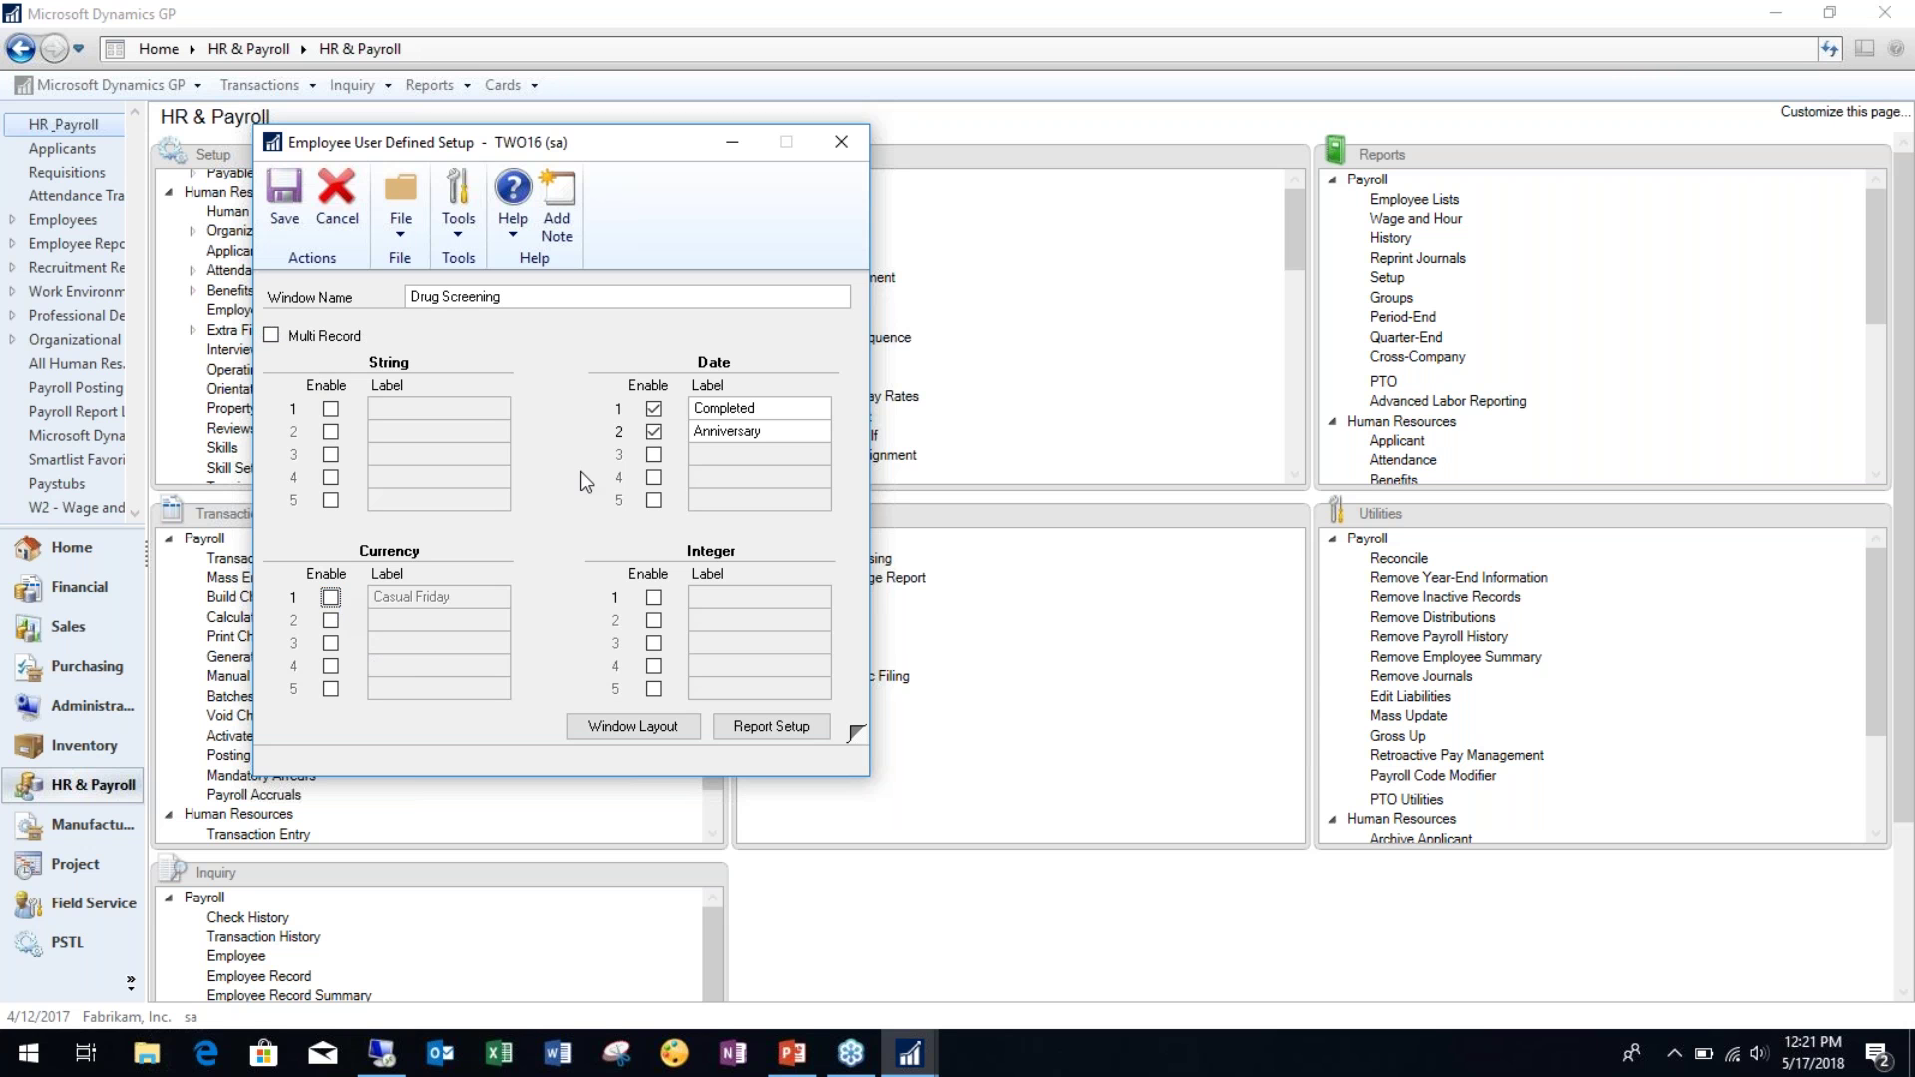
{"action": "left_click", "coordinate": [653, 432]}
Step: Review the window layout with only the Completed date field enabled and return to the setup
{"action": "left_click", "coordinate": [636, 732]}
{"action": "left_click", "coordinate": [978, 598]}
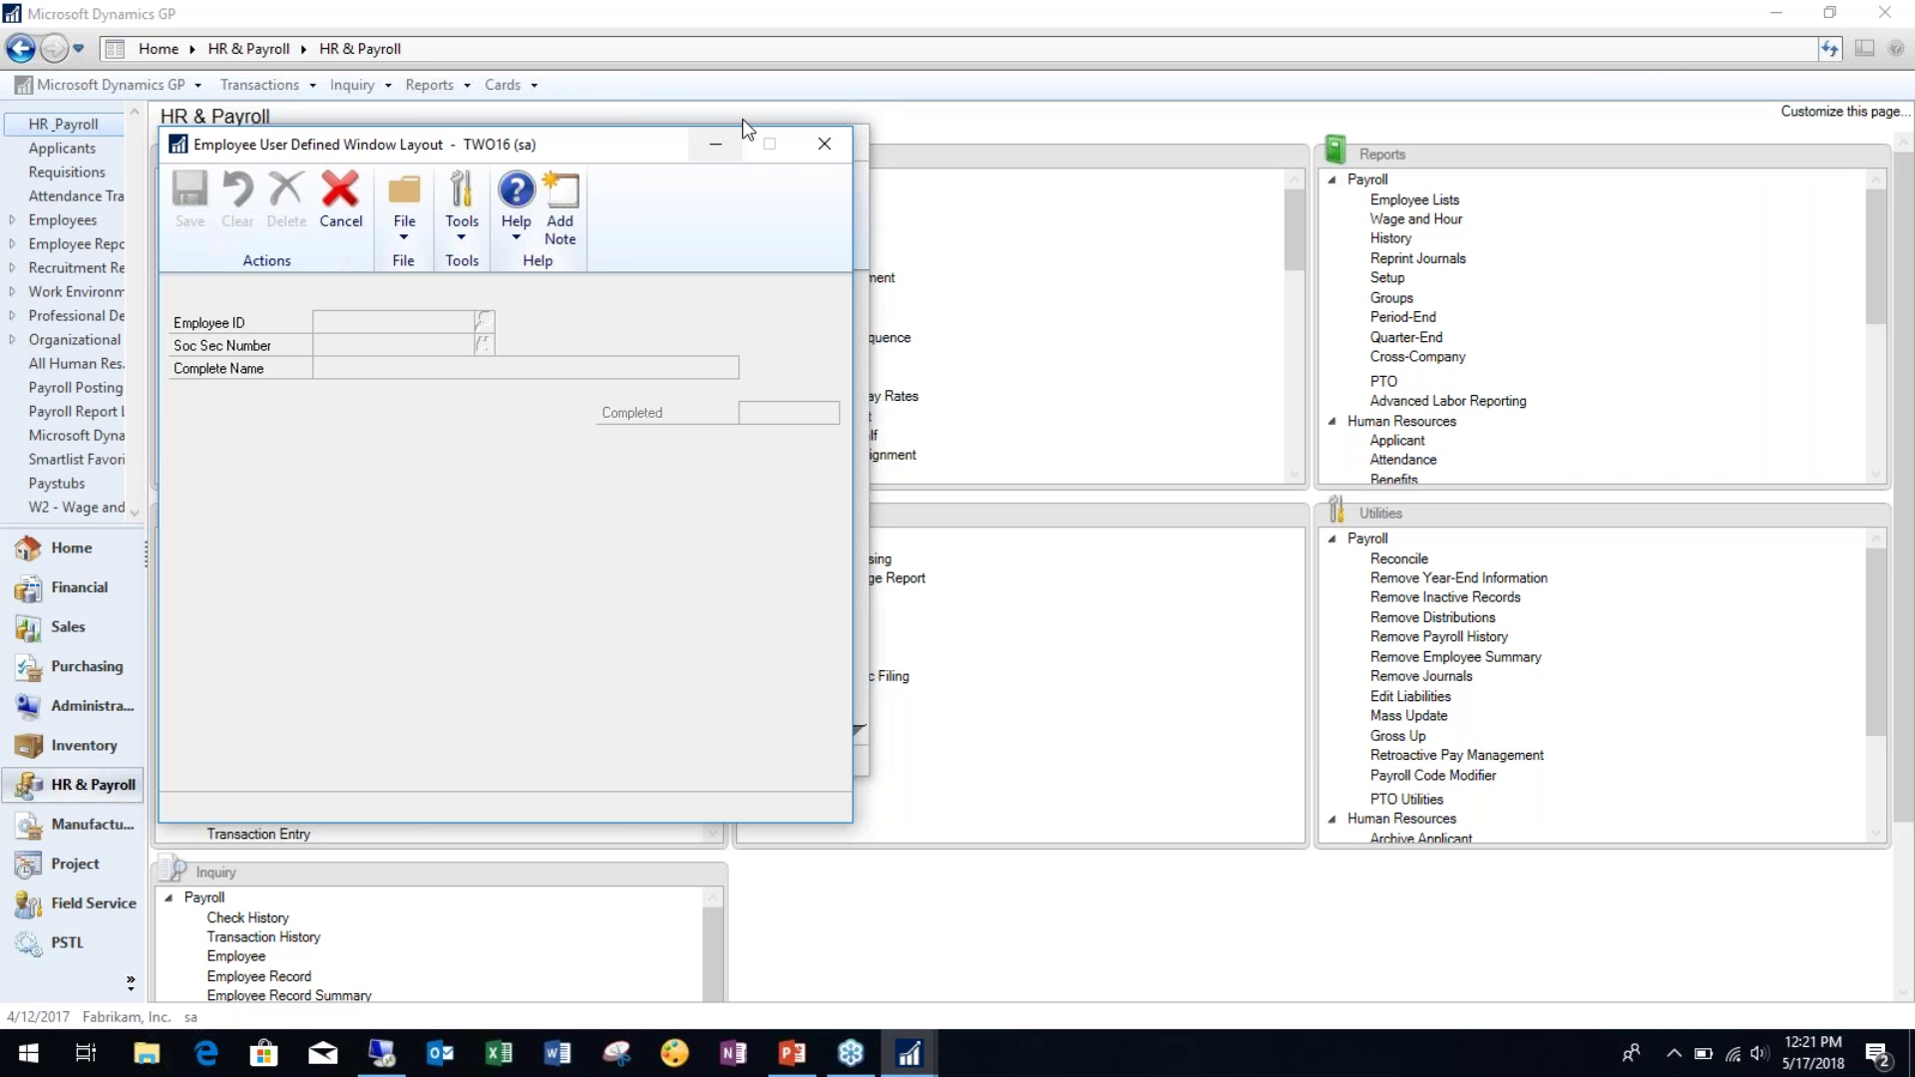
{"action": "left_click", "coordinate": [826, 144]}
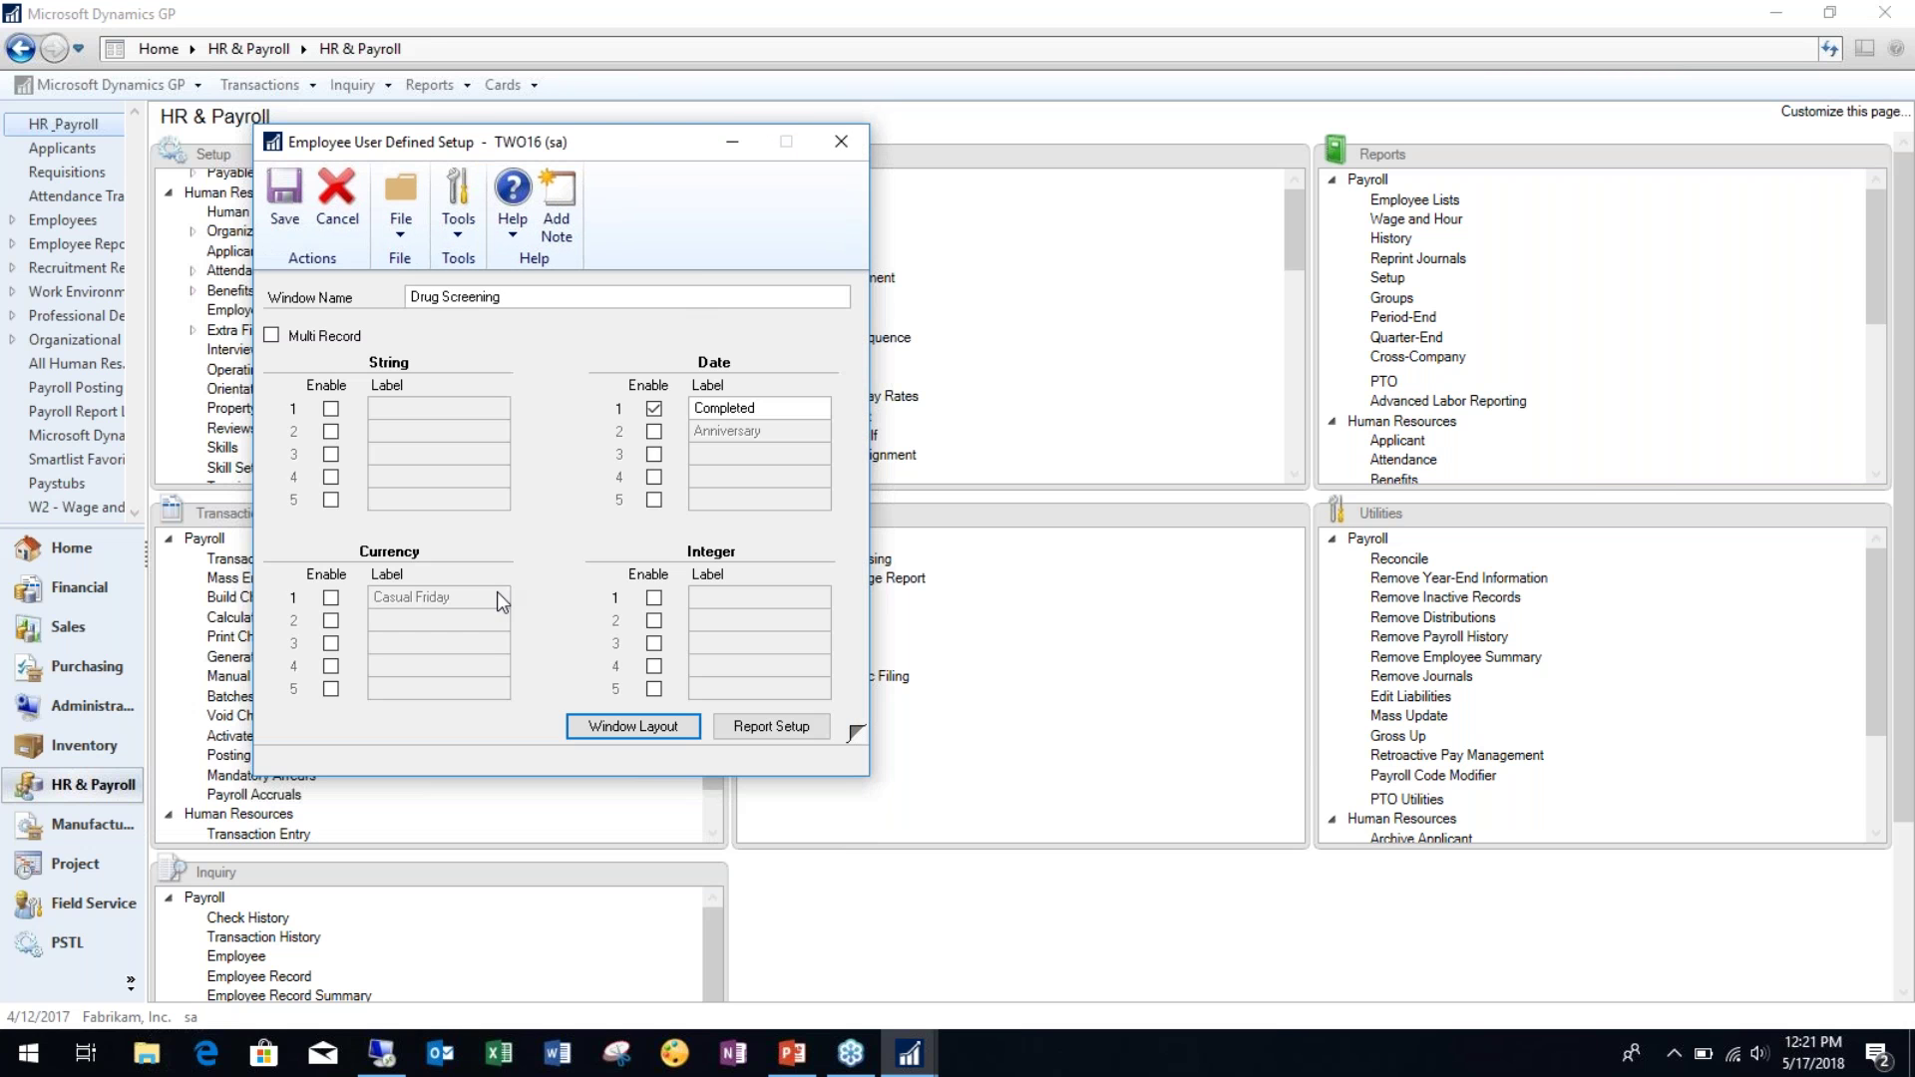
Step: Open the user-defined report setup, look up the field for its first line, choose A1 -- Completed, and close the report setup
{"action": "left_click", "coordinate": [793, 728]}
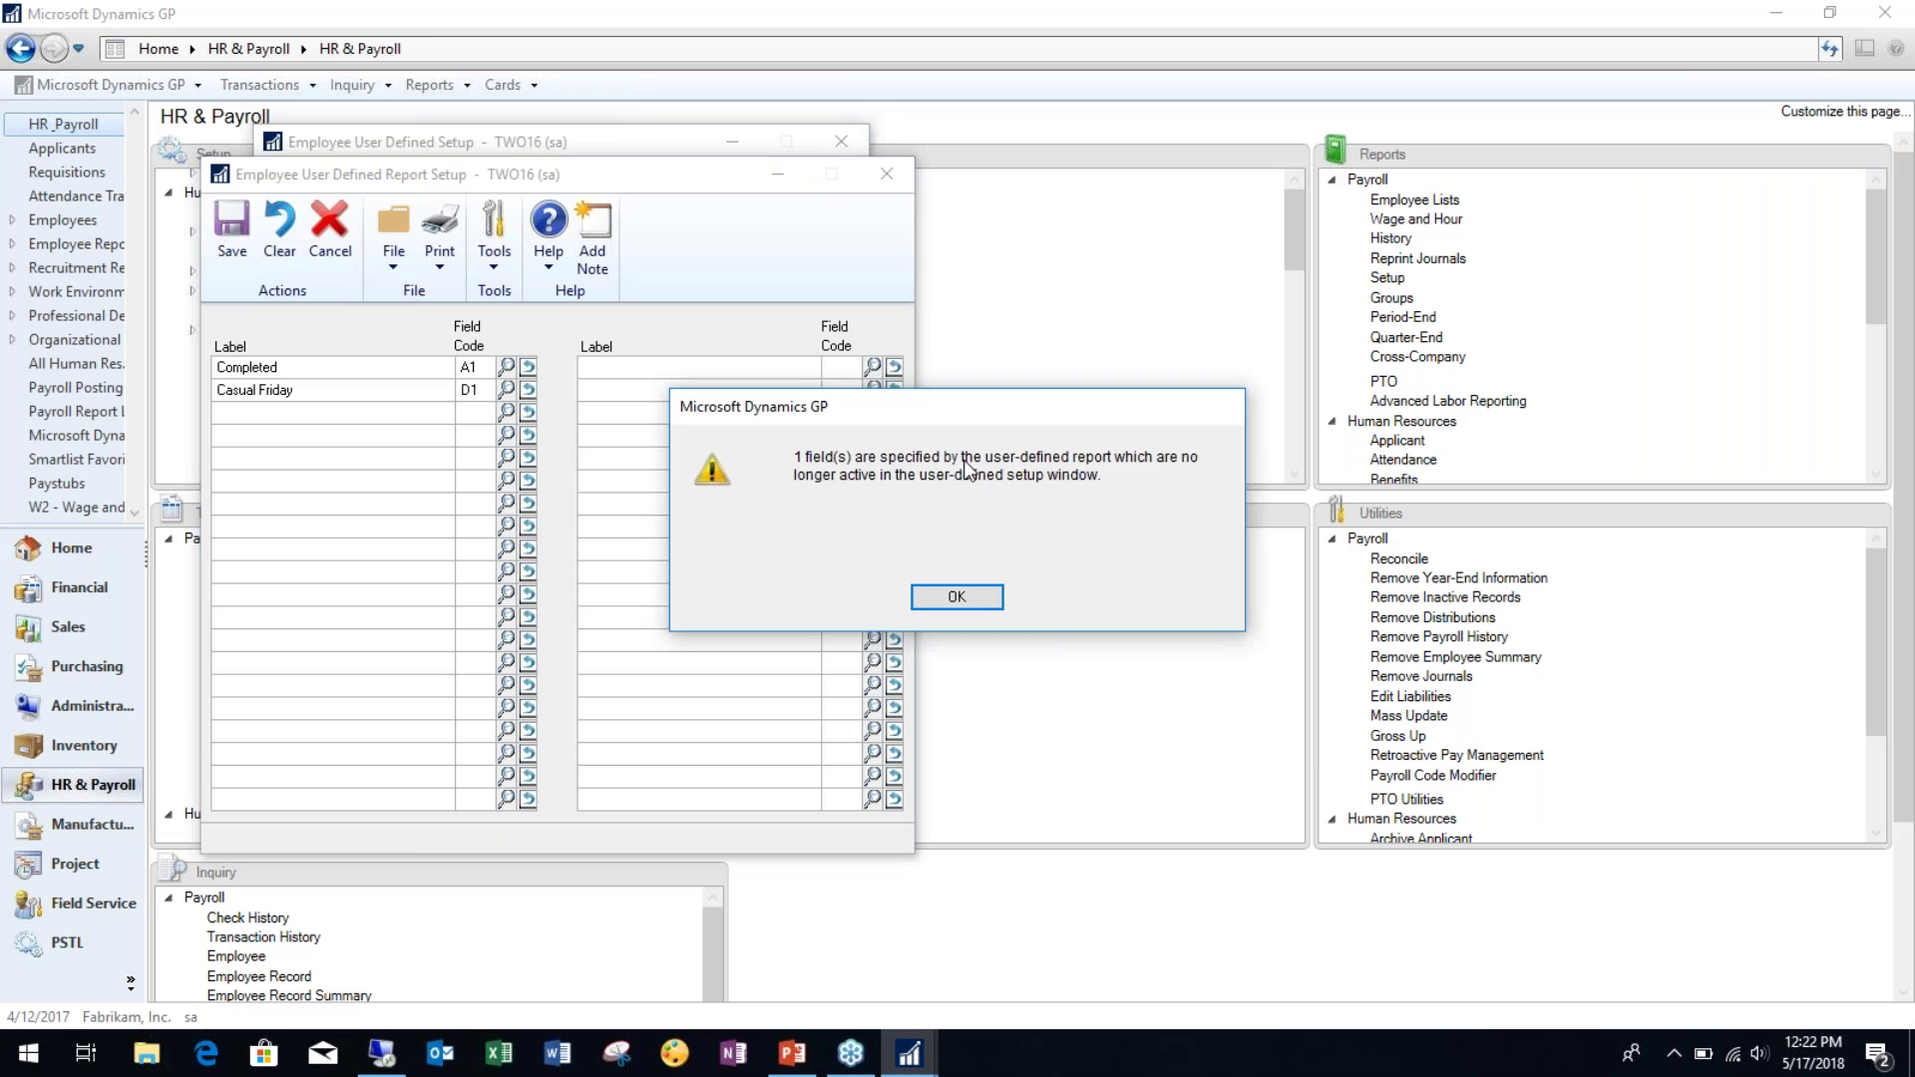
{"action": "left_click", "coordinate": [957, 596]}
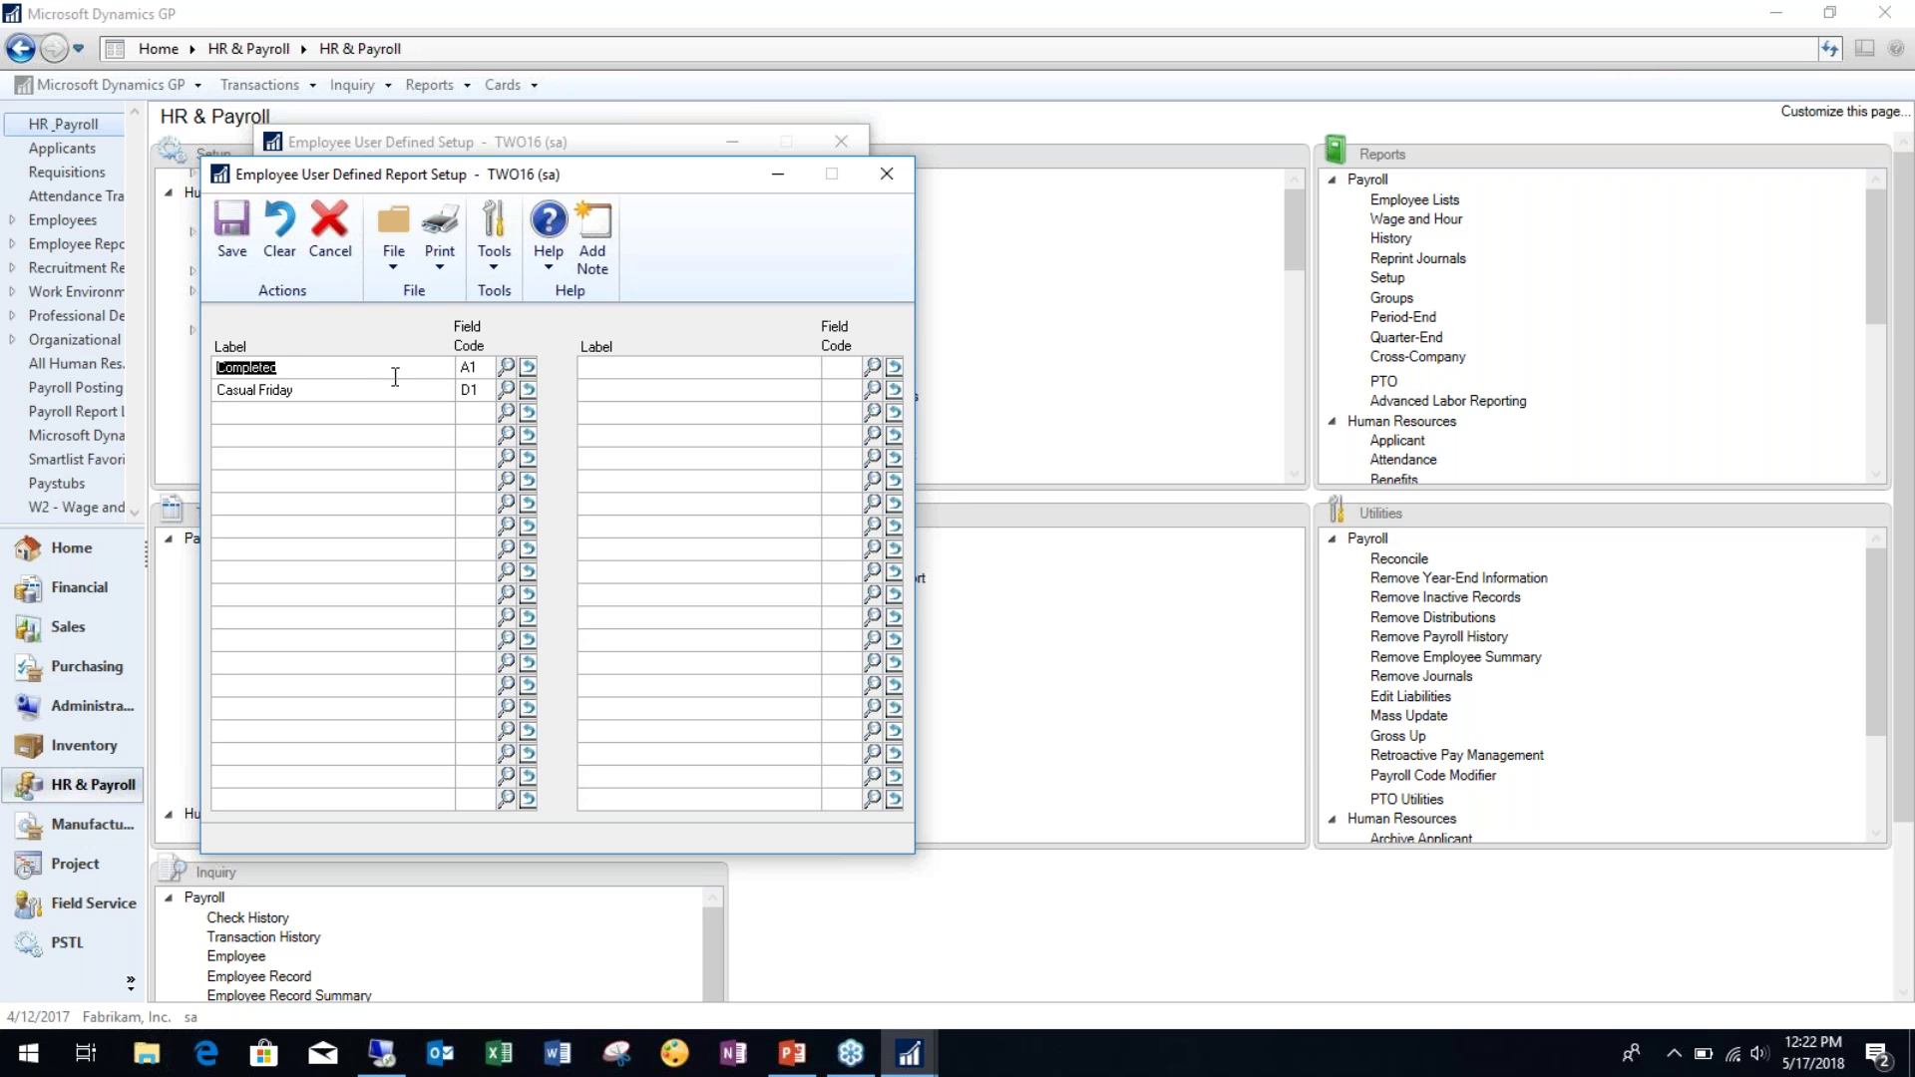
{"action": "left_click", "coordinate": [507, 368]}
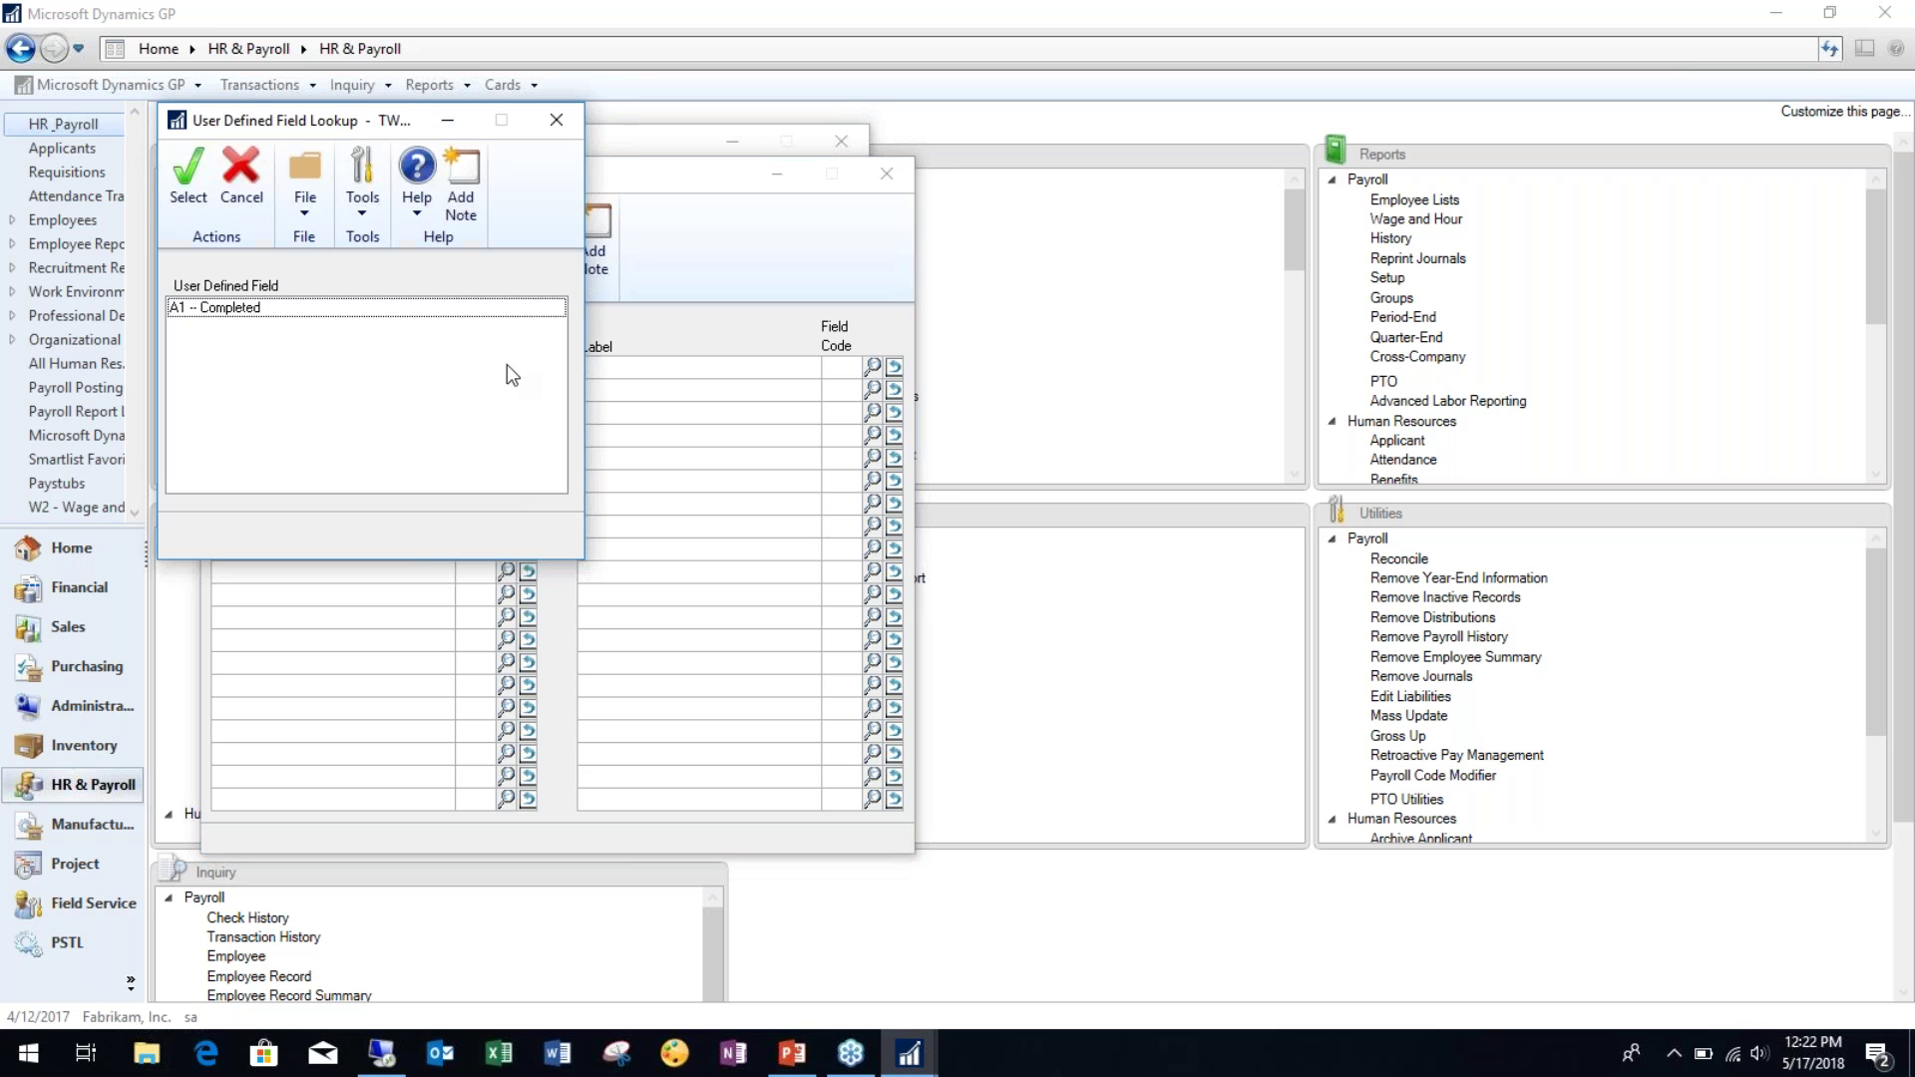
{"action": "left_click", "coordinate": [185, 179]}
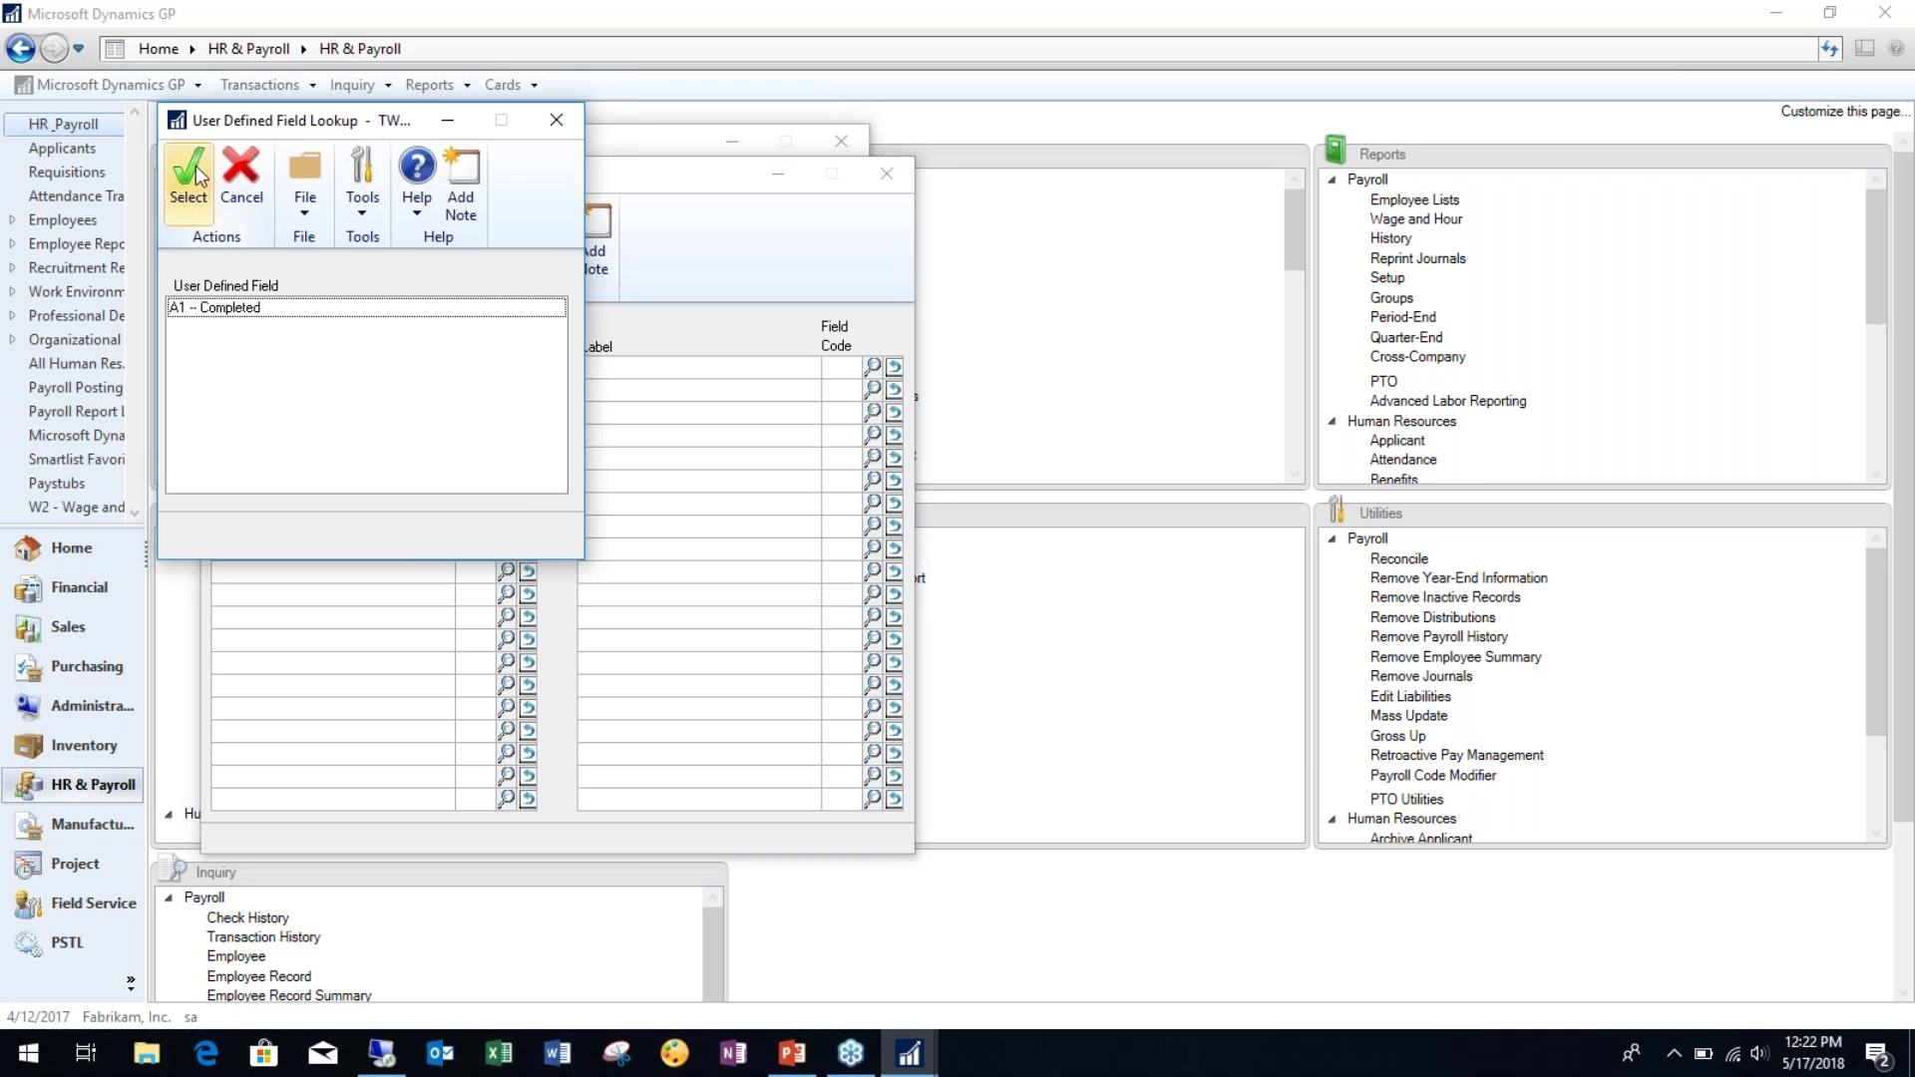
{"action": "left_click", "coordinate": [884, 176]}
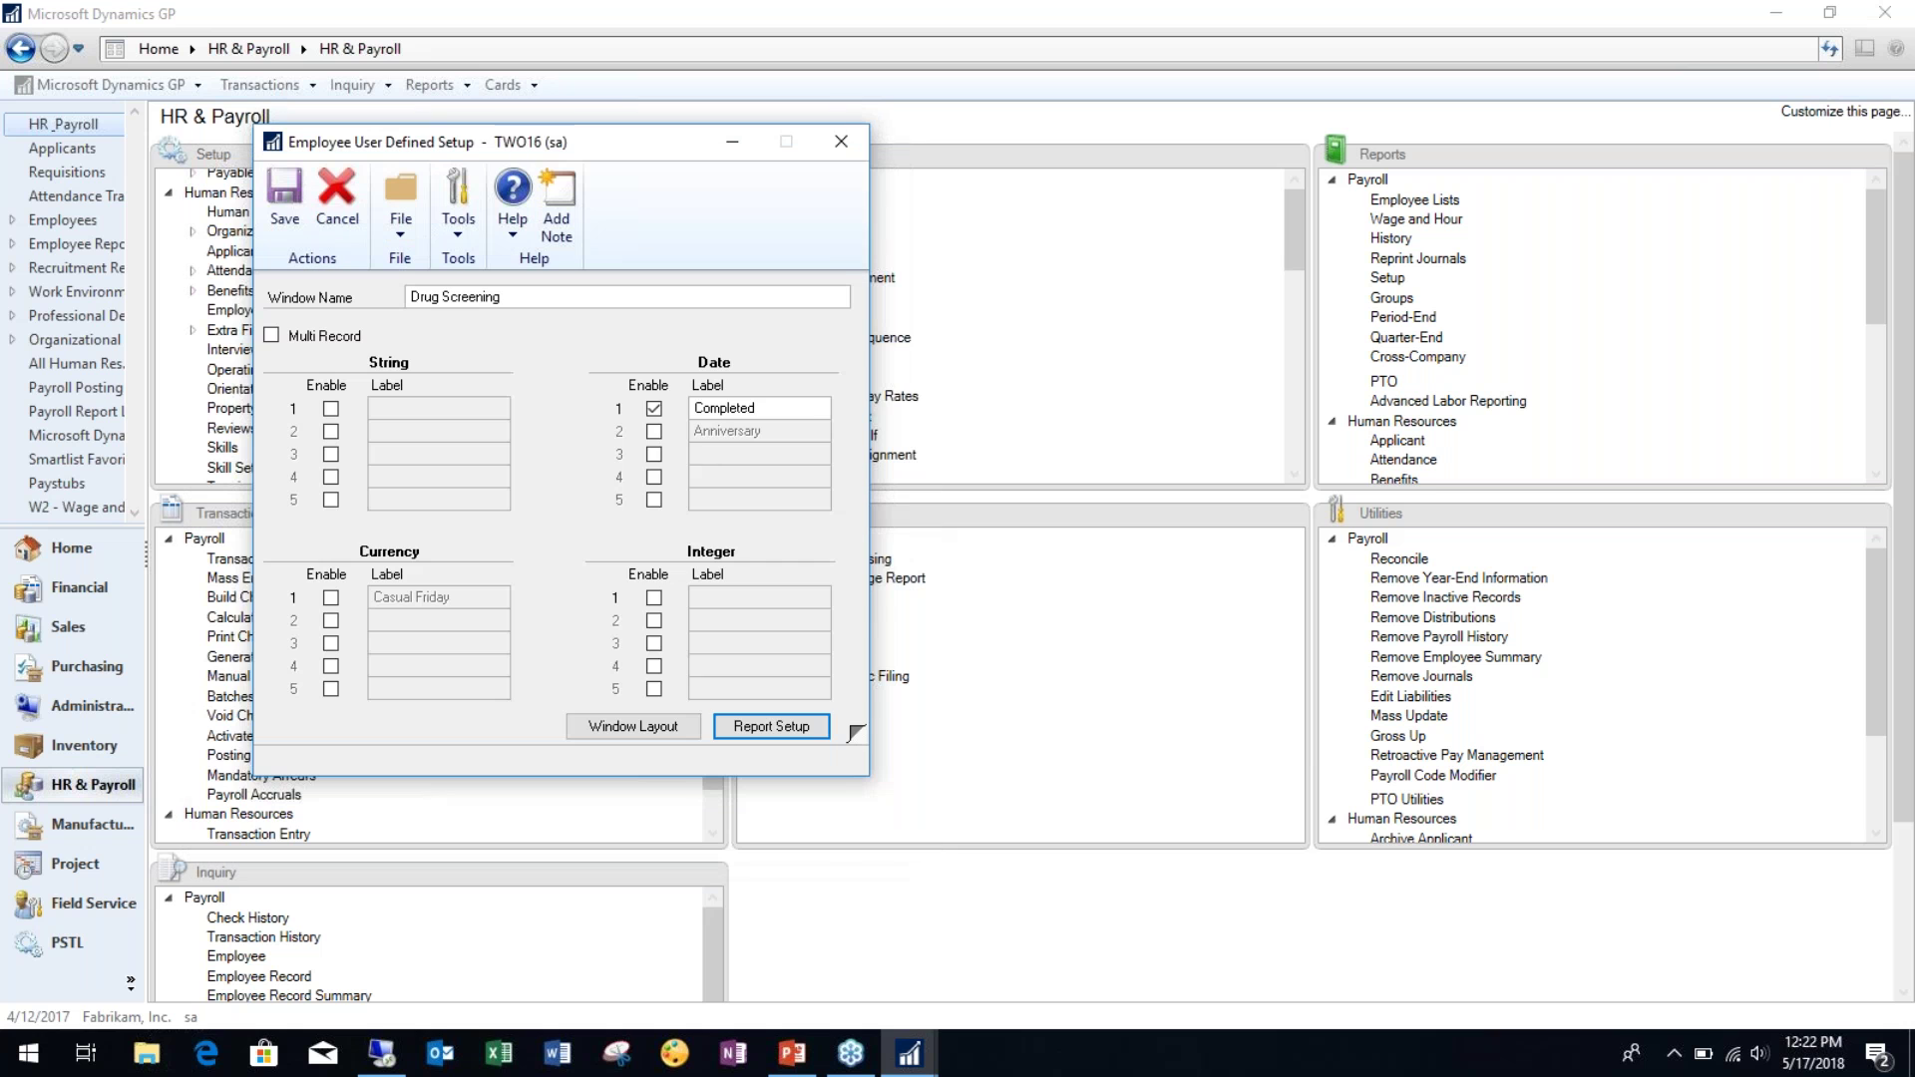
Step: Re-enable the Anniversary date field and the Casual Friday currency field, and open the report setup again
{"action": "left_click", "coordinate": [657, 432]}
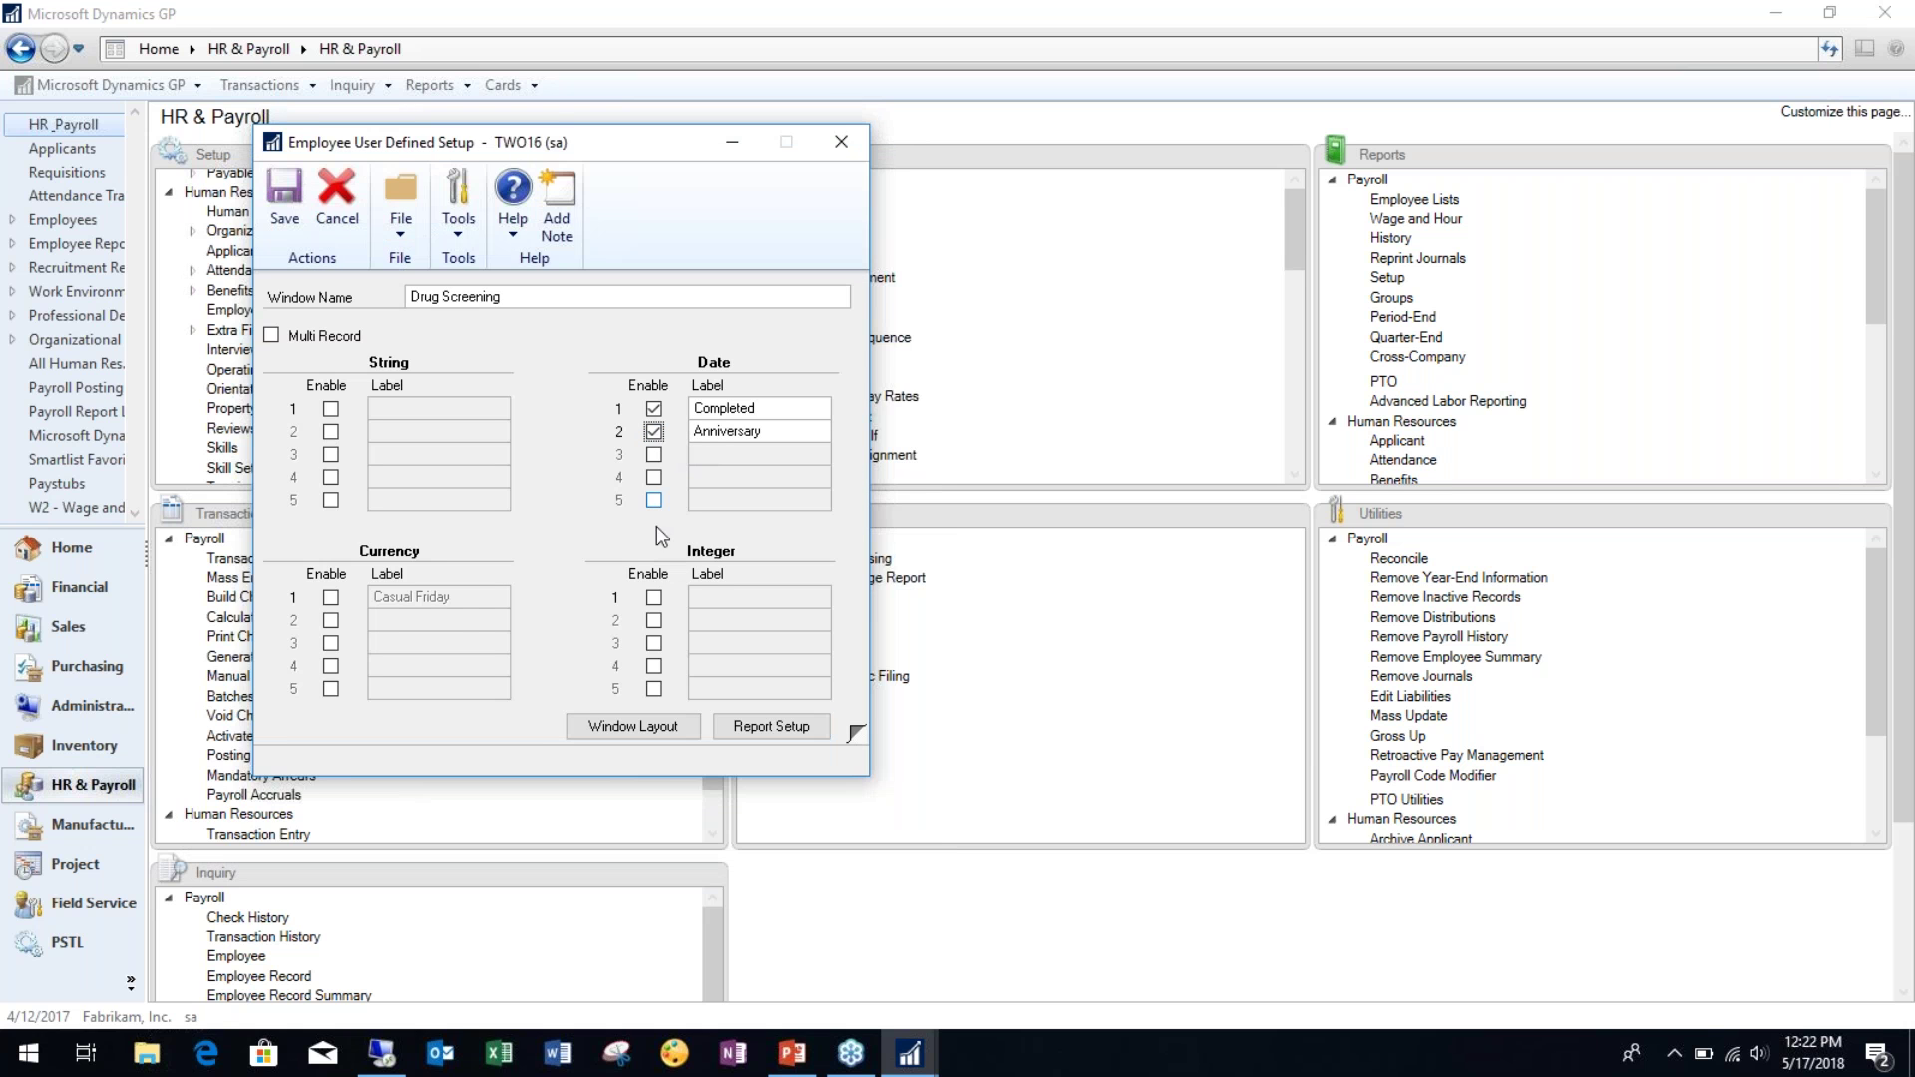
{"action": "left_click", "coordinate": [331, 598]}
{"action": "left_click", "coordinate": [778, 727]}
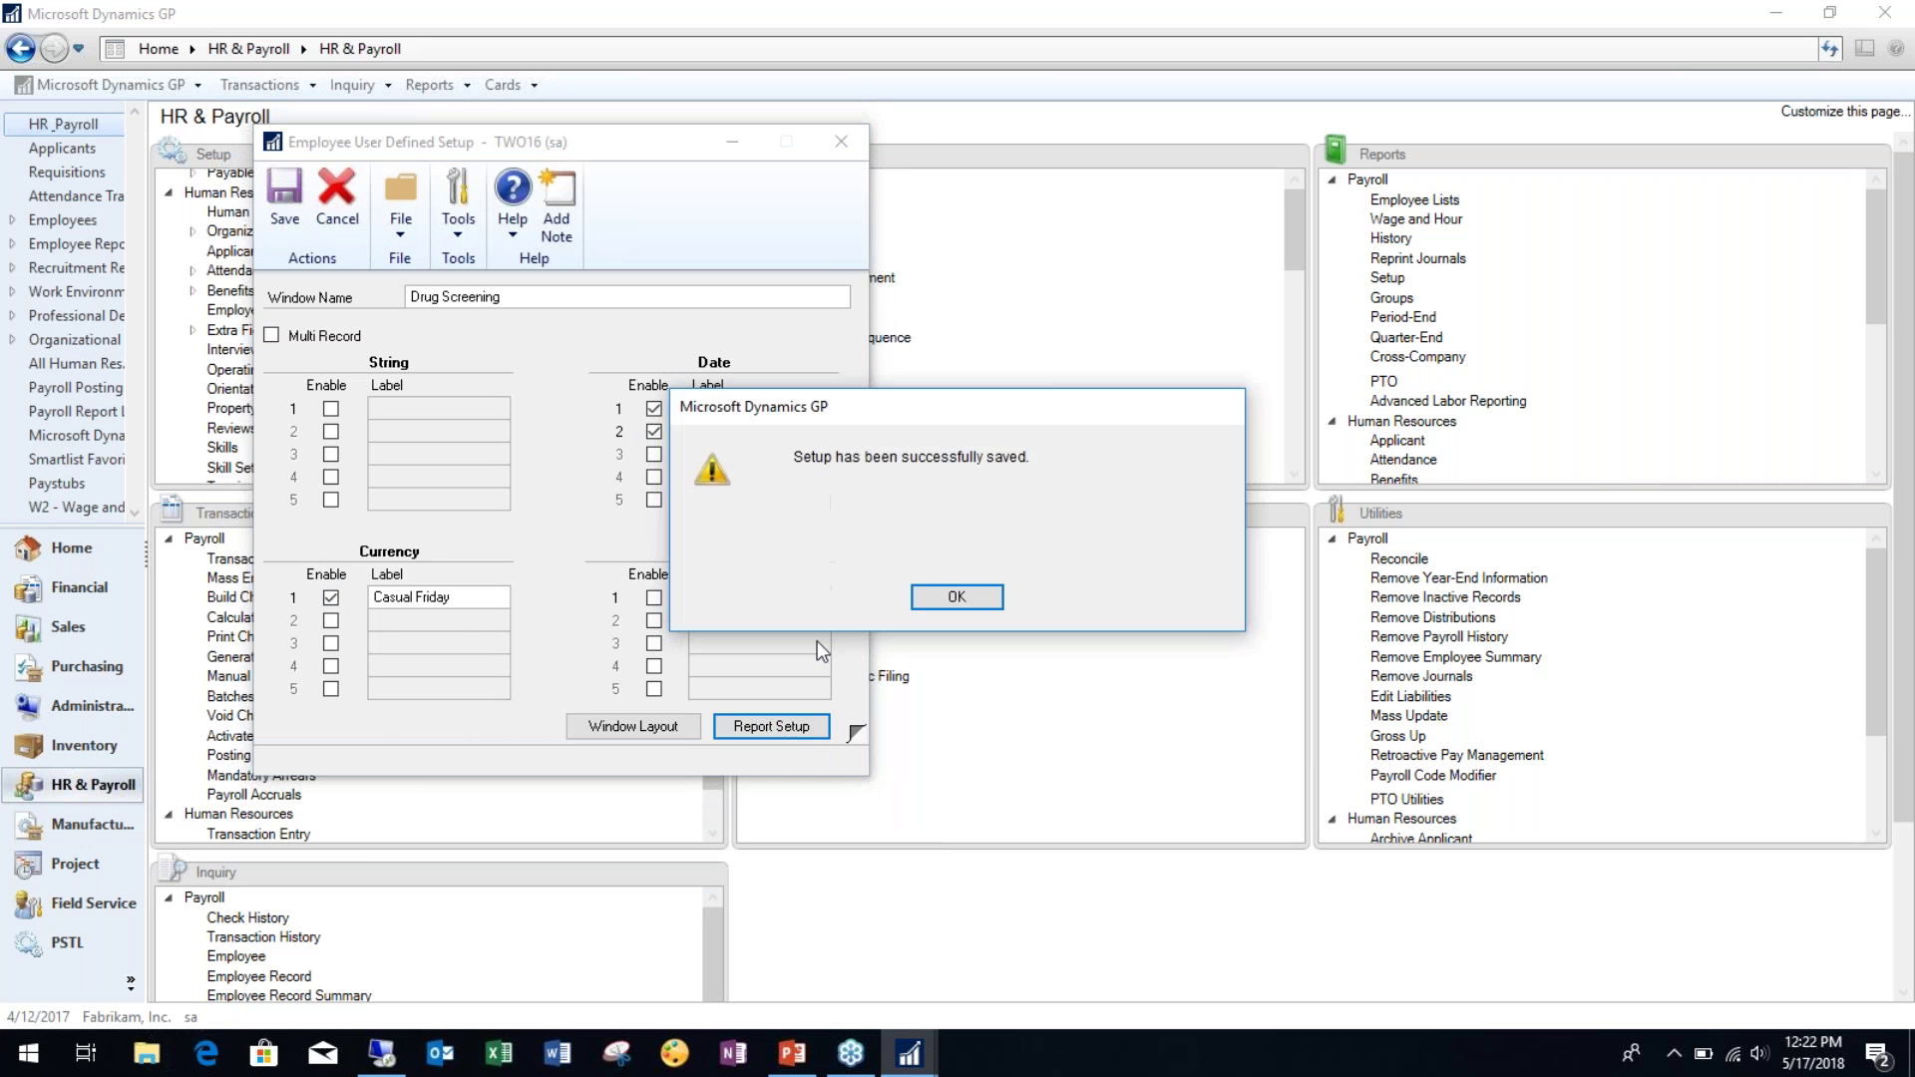
{"action": "left_click", "coordinate": [958, 602]}
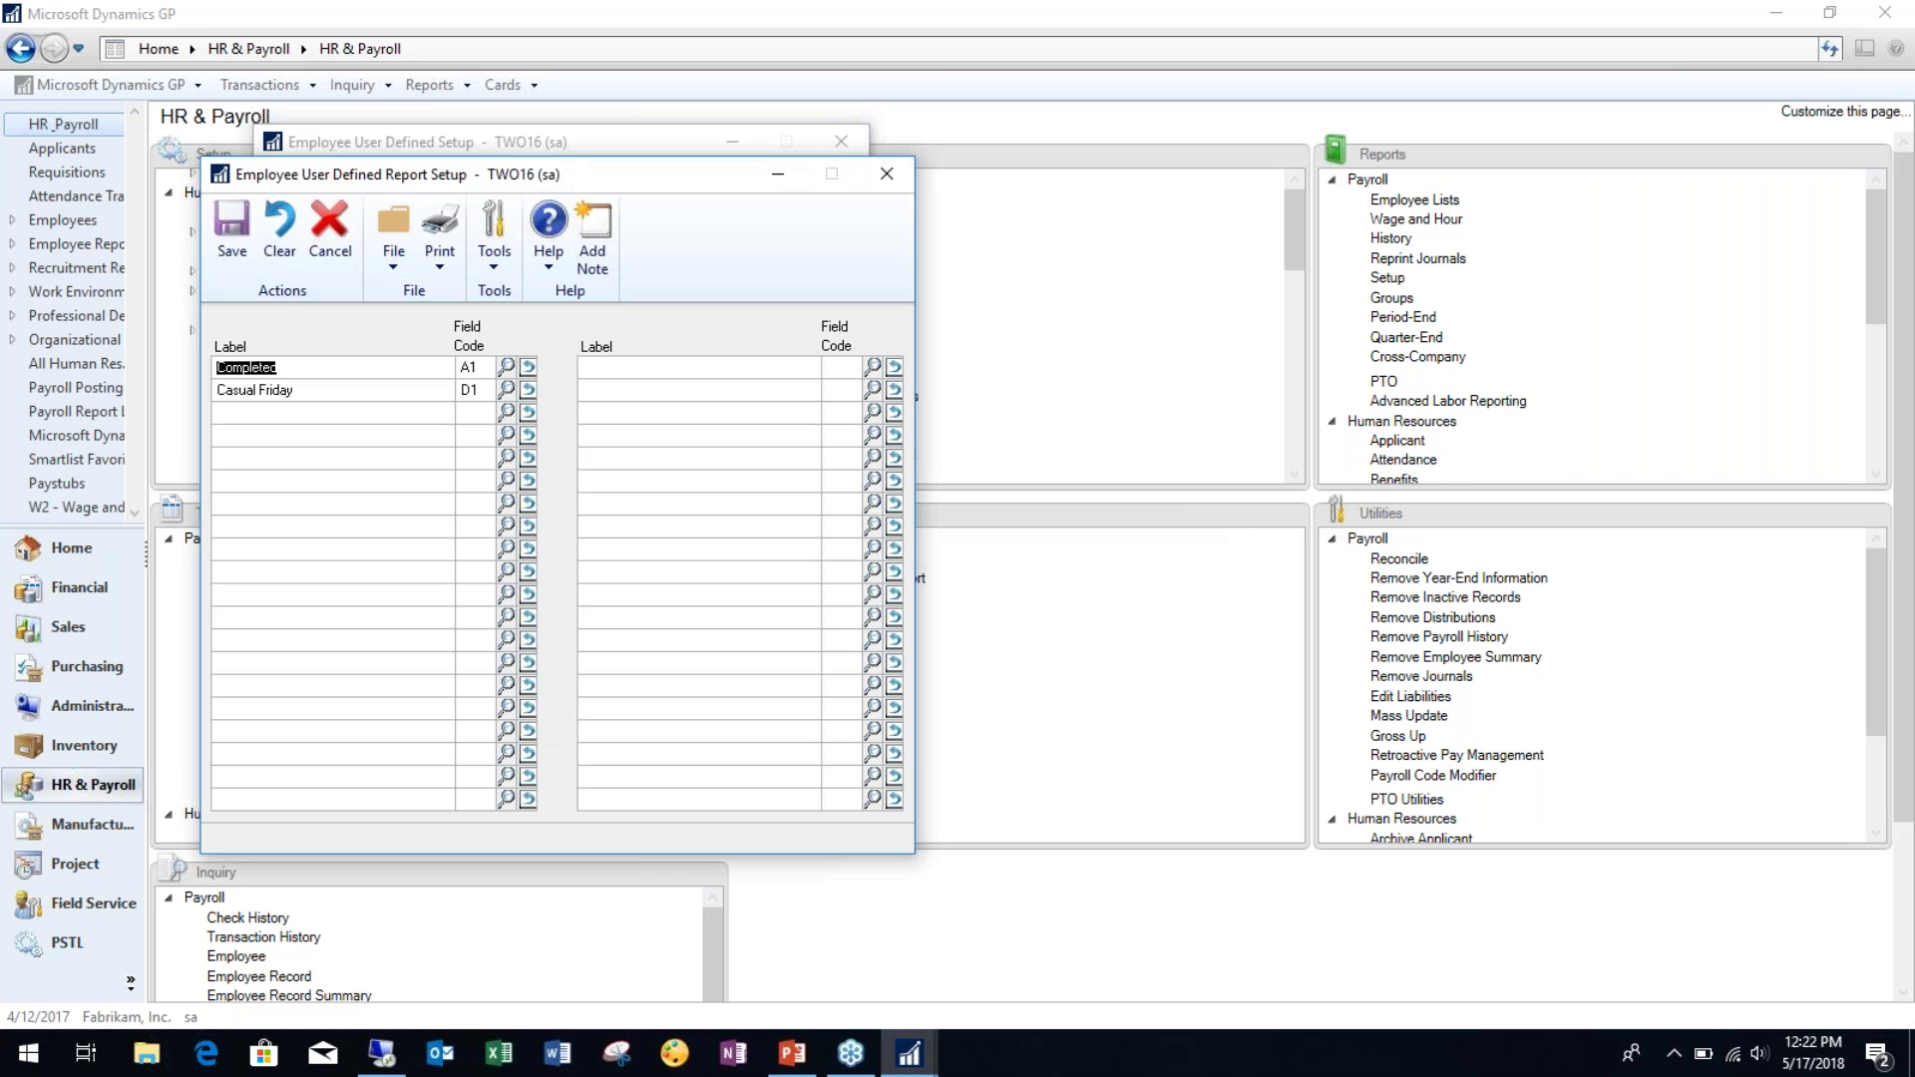
Step: Add the A2 -- Anniversary field to the third line of the report setup
{"action": "left_click", "coordinate": [258, 415]}
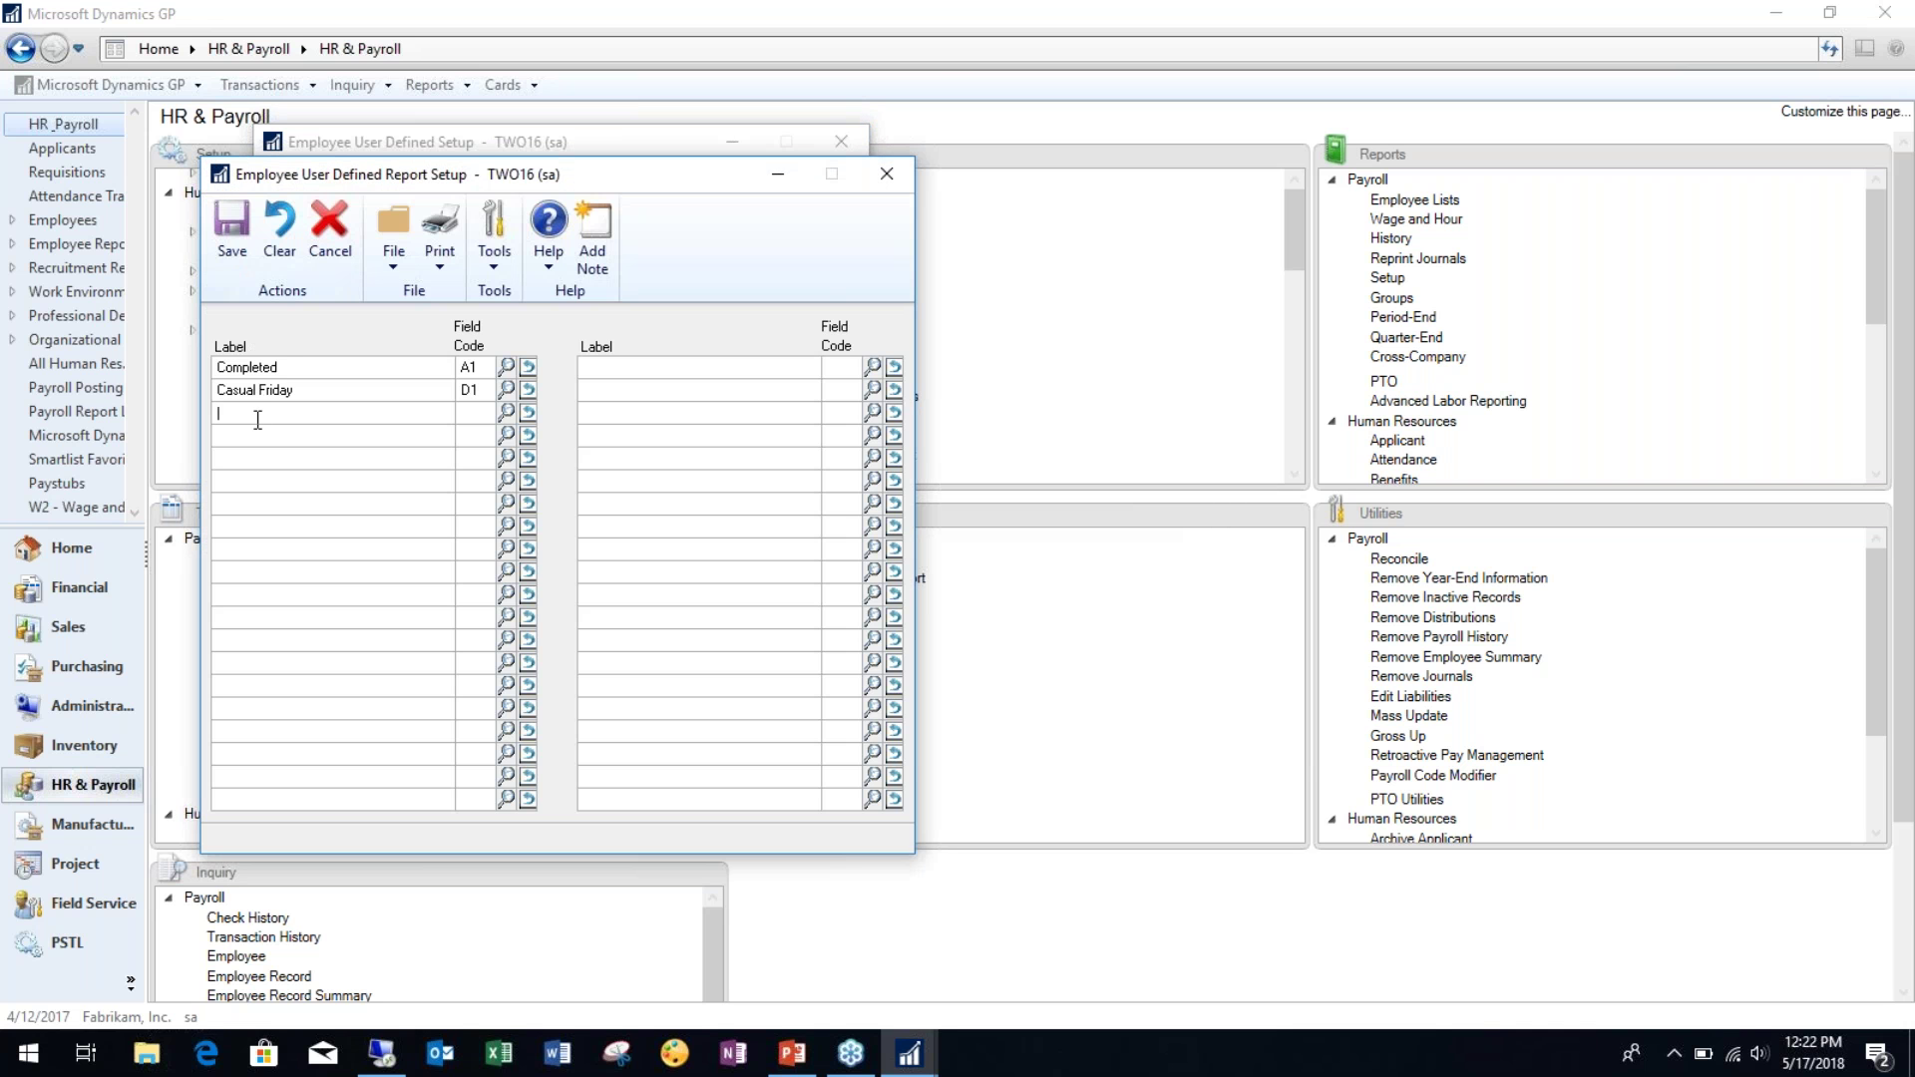
{"action": "left_click", "coordinate": [506, 412]}
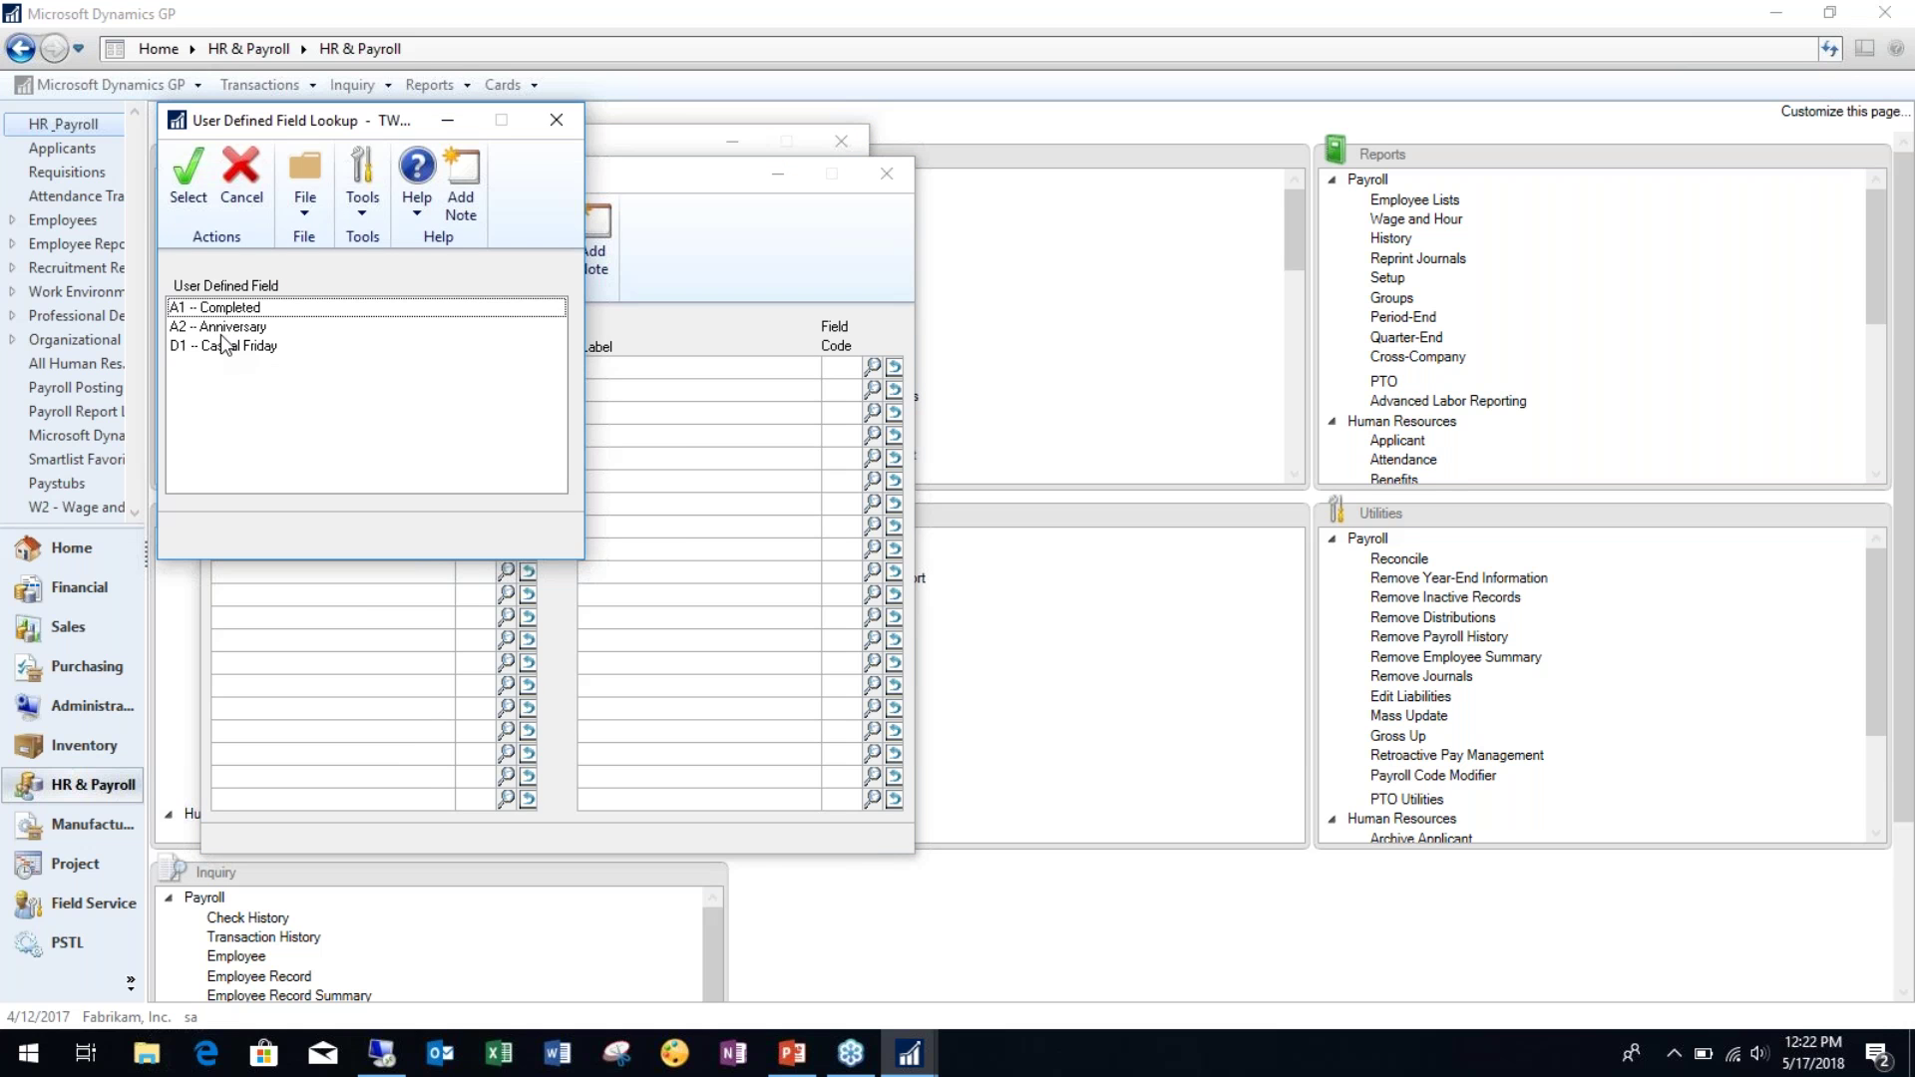
{"action": "left_click_drag", "start_coordinate": [309, 135], "coordinate": [611, 134]}
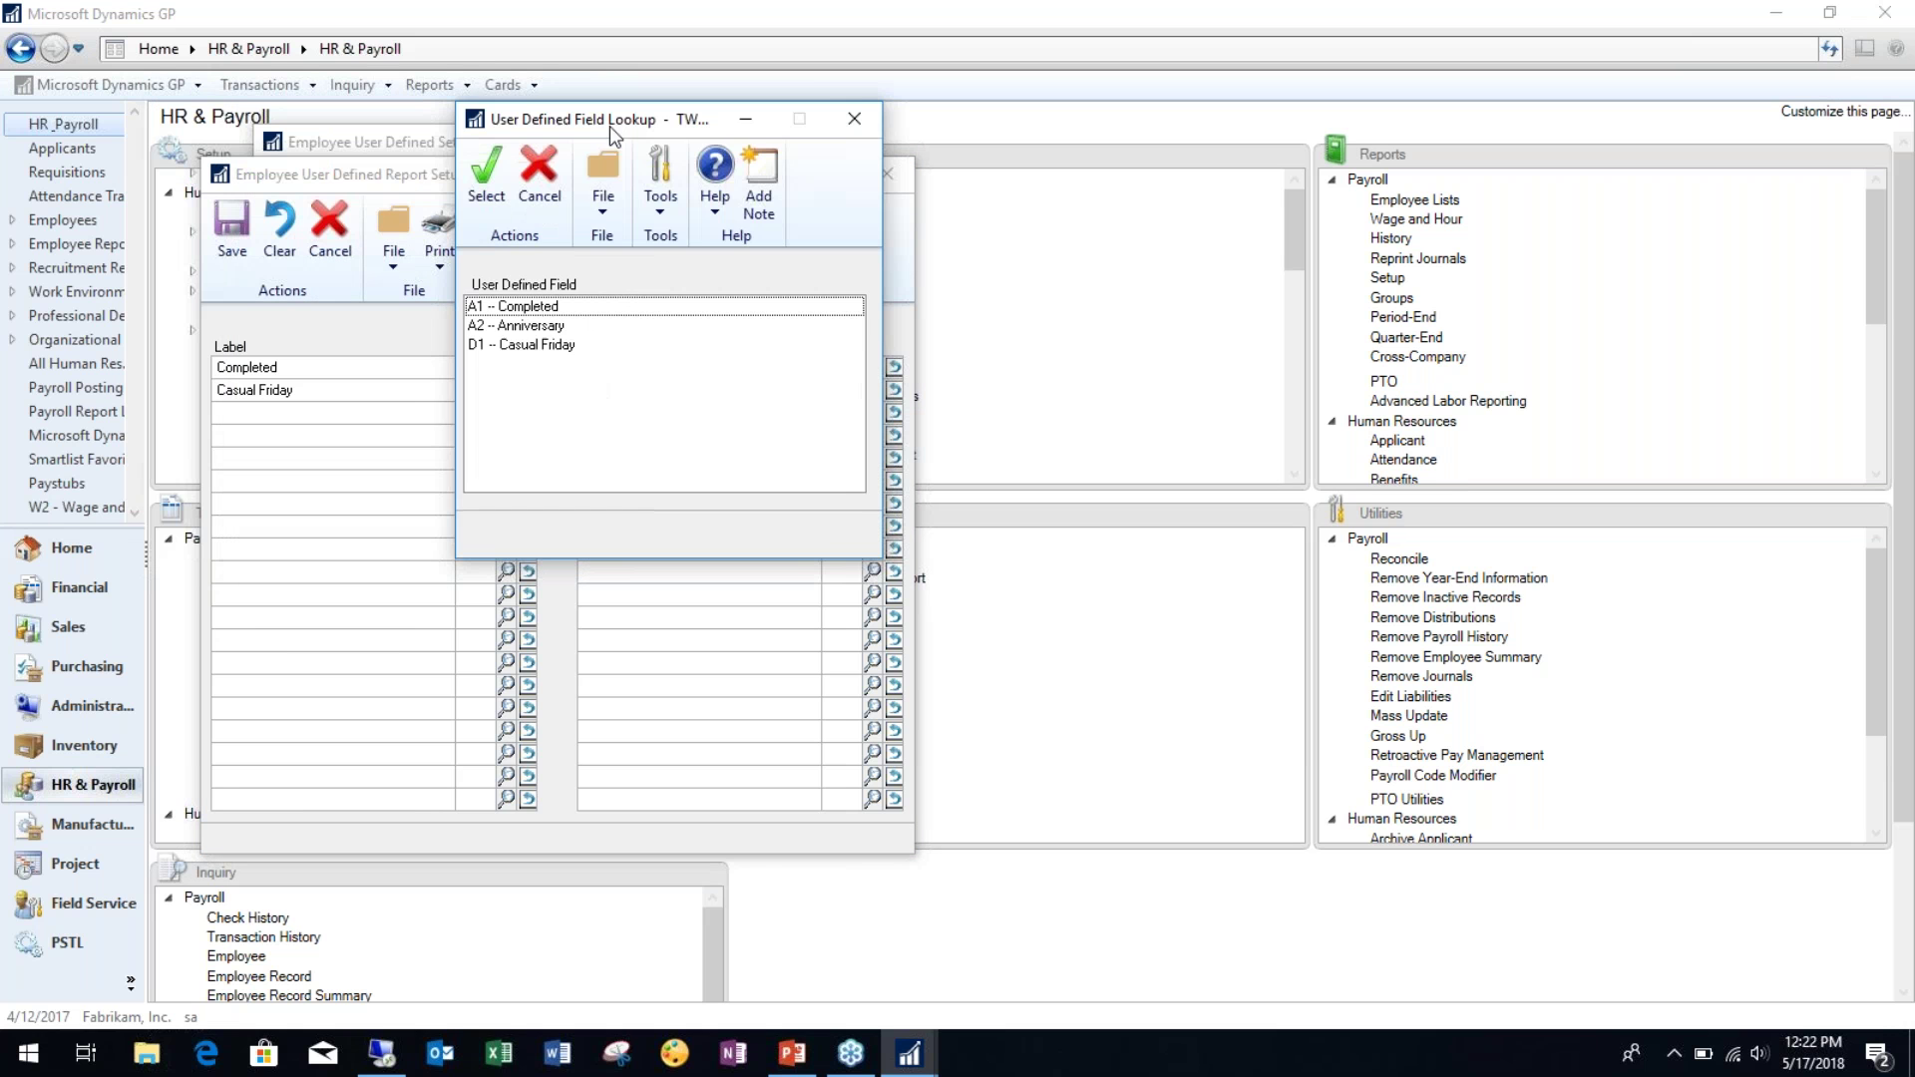
{"action": "left_click", "coordinate": [532, 326]}
{"action": "double_click", "coordinate": [534, 327]}
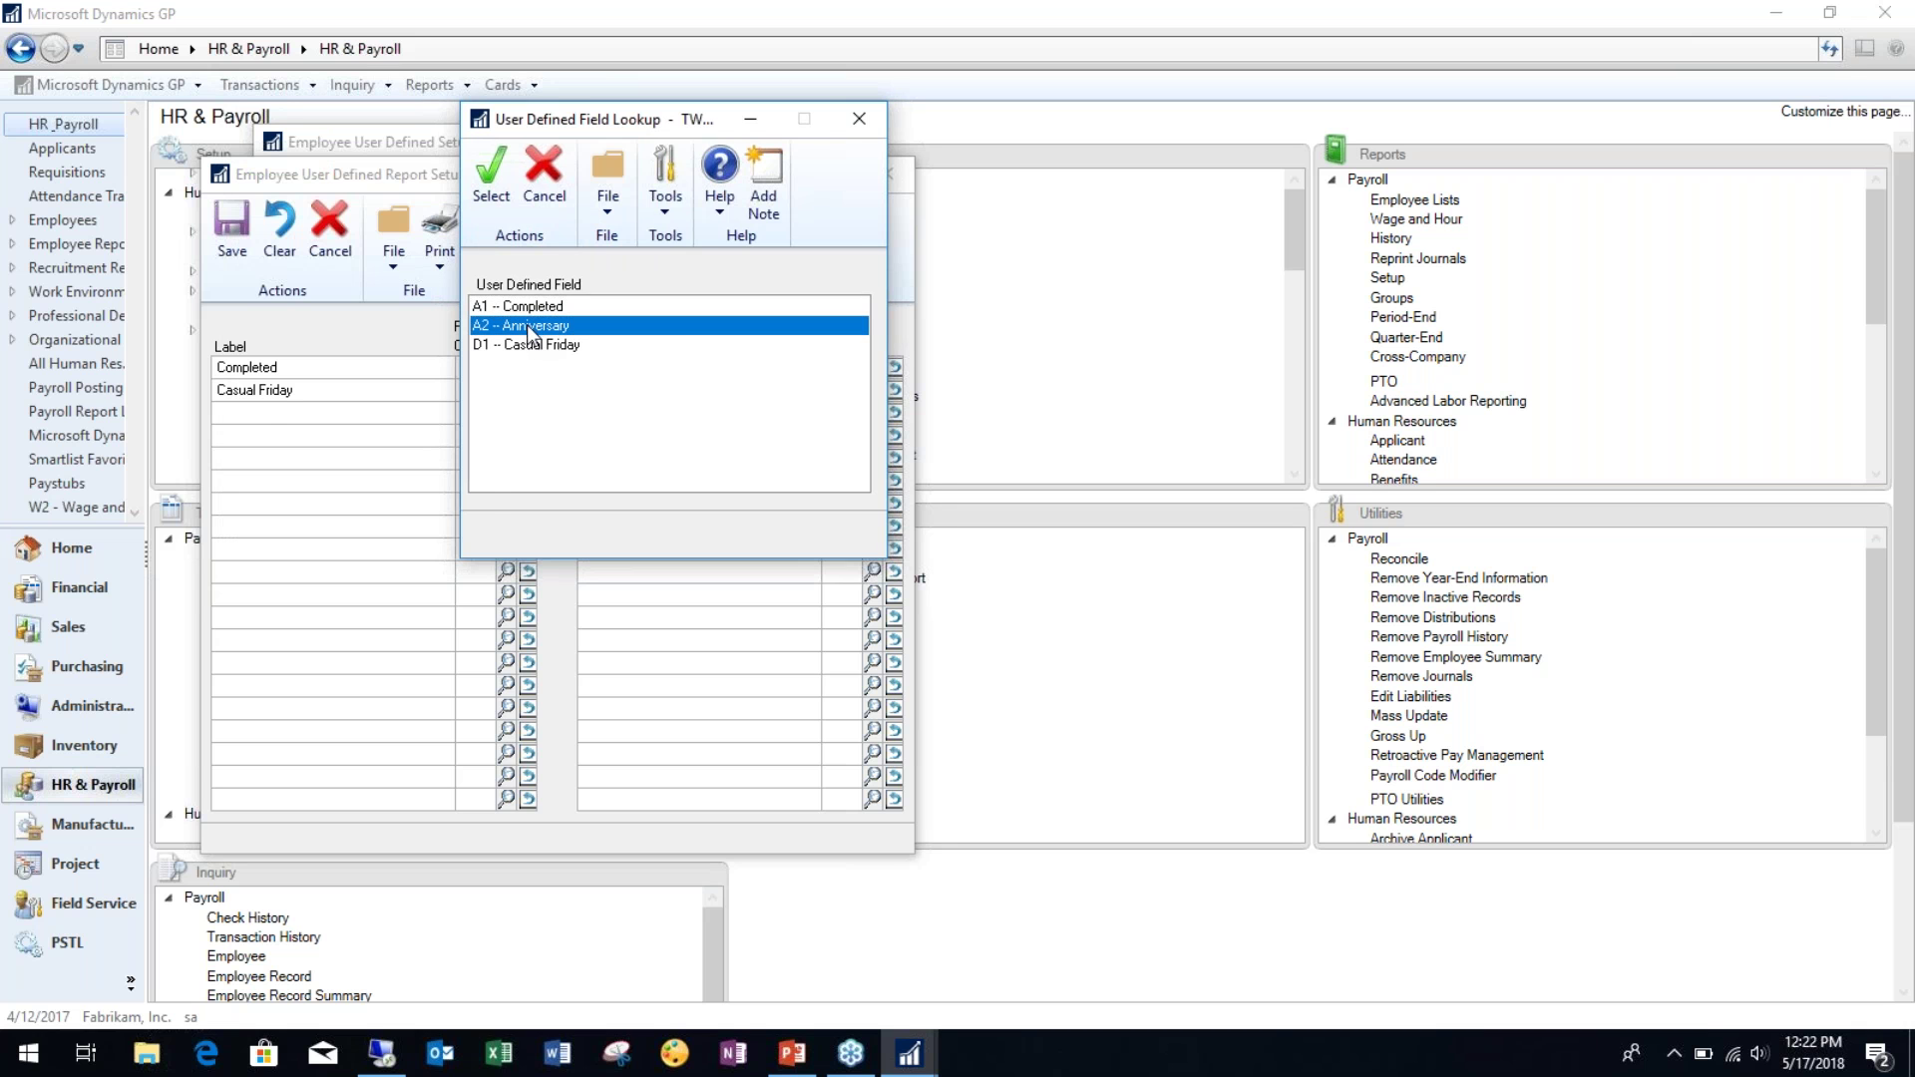
Step: Clear the first three lines of the report setup and close it, discarding the changes
{"action": "left_click", "coordinate": [528, 367]}
{"action": "left_click", "coordinate": [528, 389]}
{"action": "left_click", "coordinate": [528, 412]}
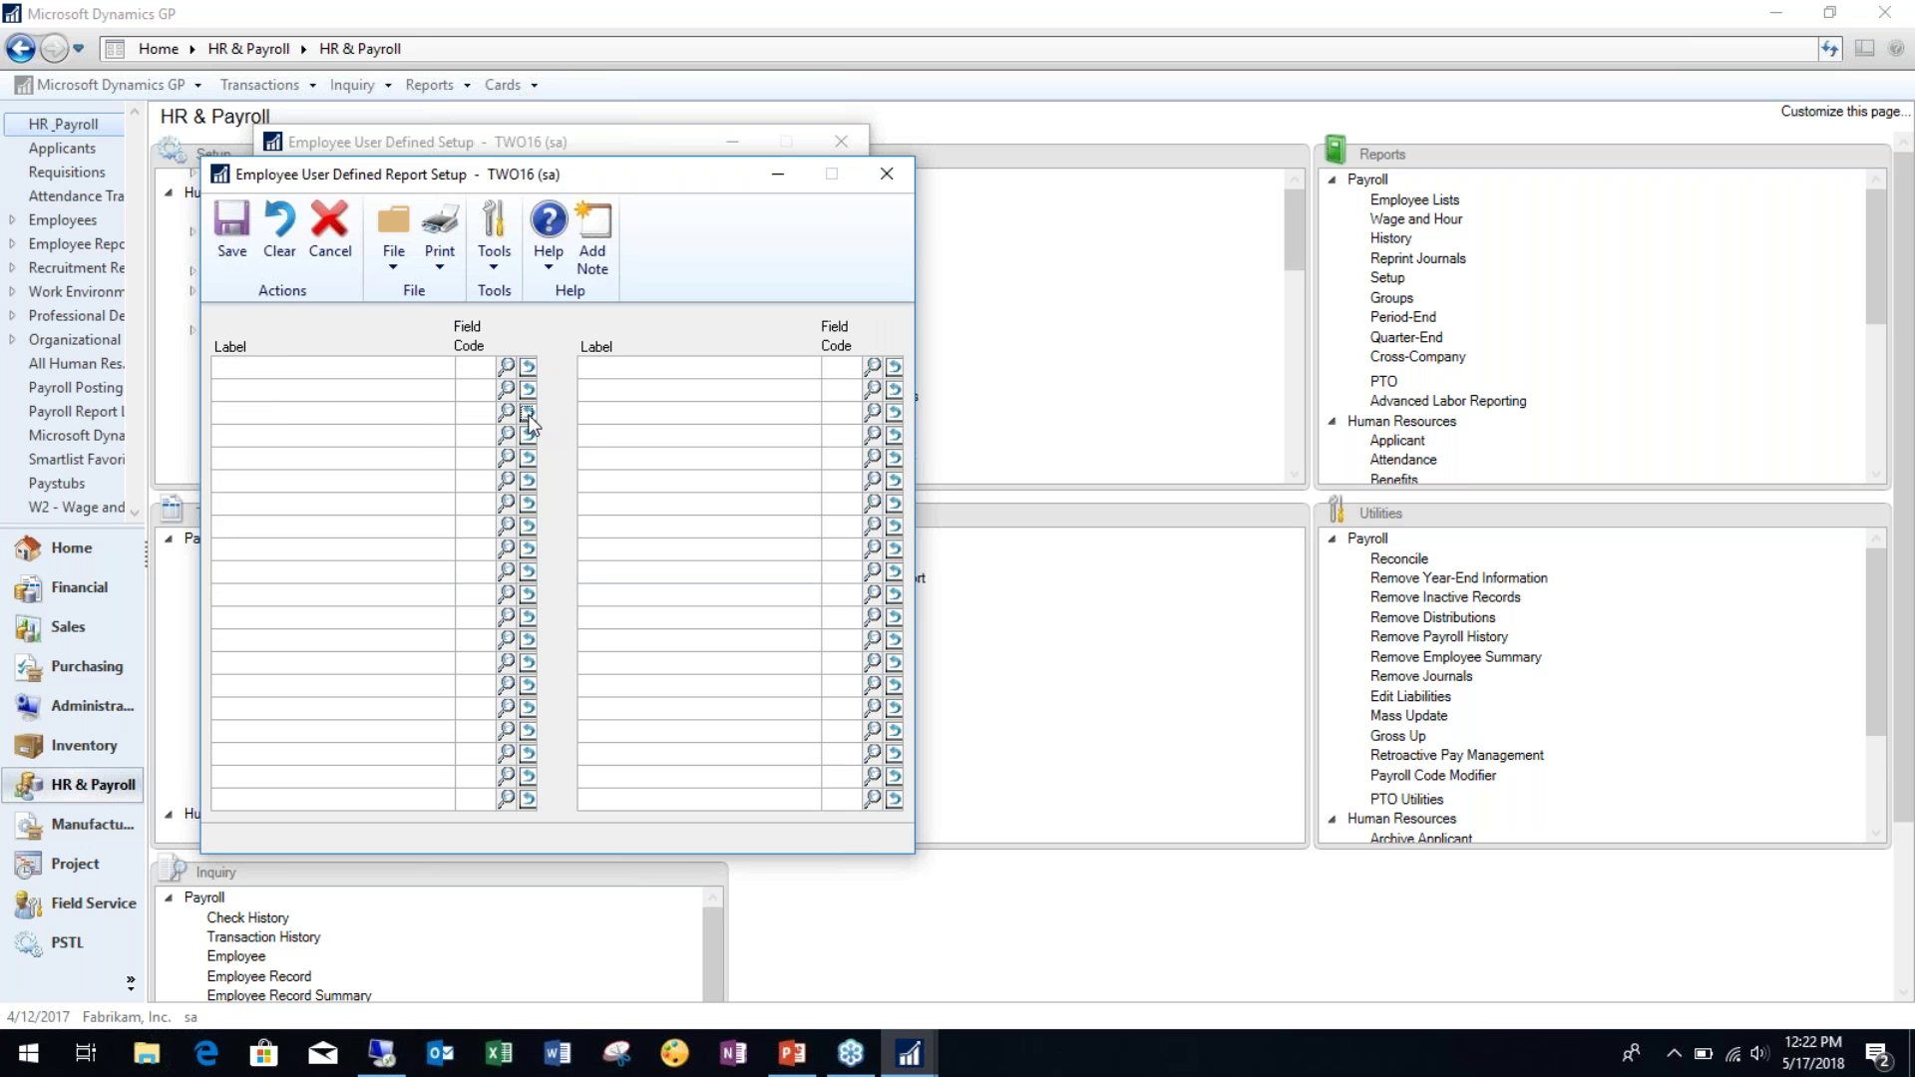
{"action": "left_click", "coordinate": [311, 371]}
{"action": "left_click", "coordinate": [885, 174]}
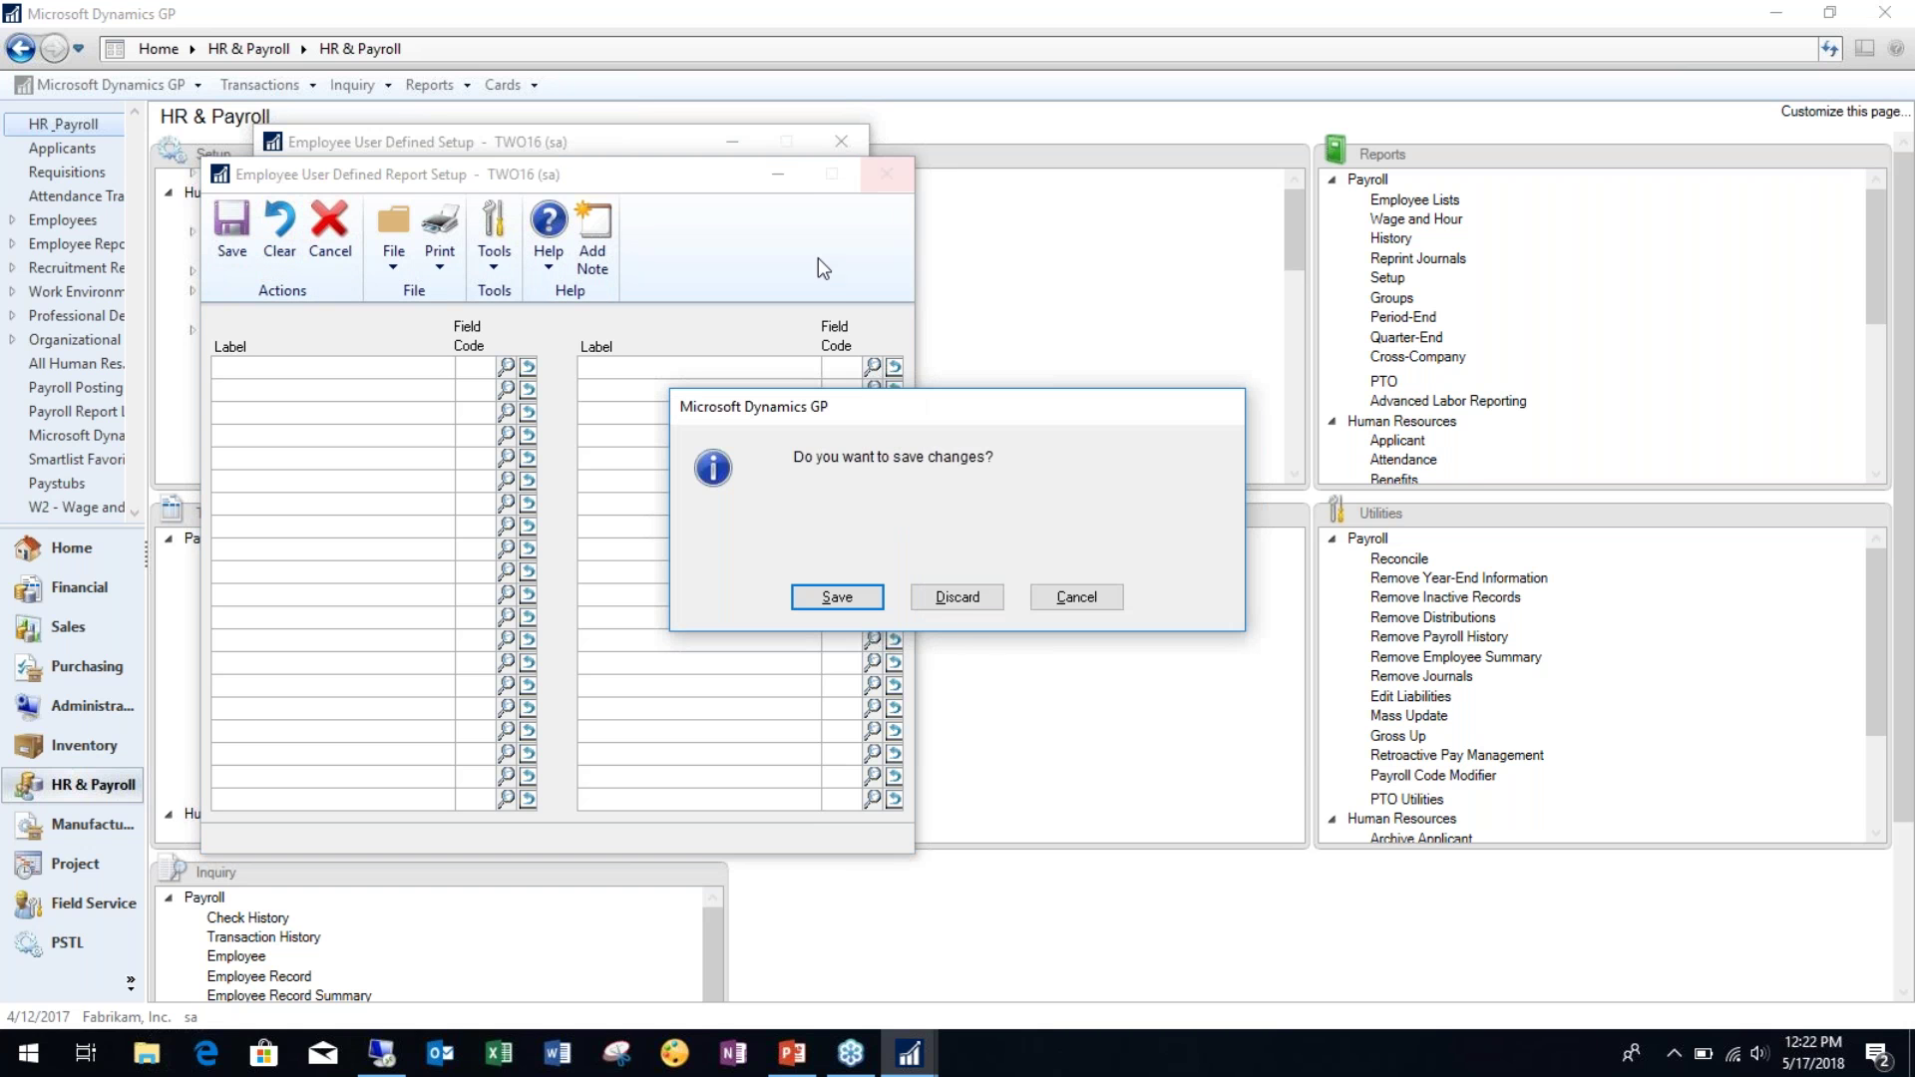
{"action": "left_click", "coordinate": [961, 603]}
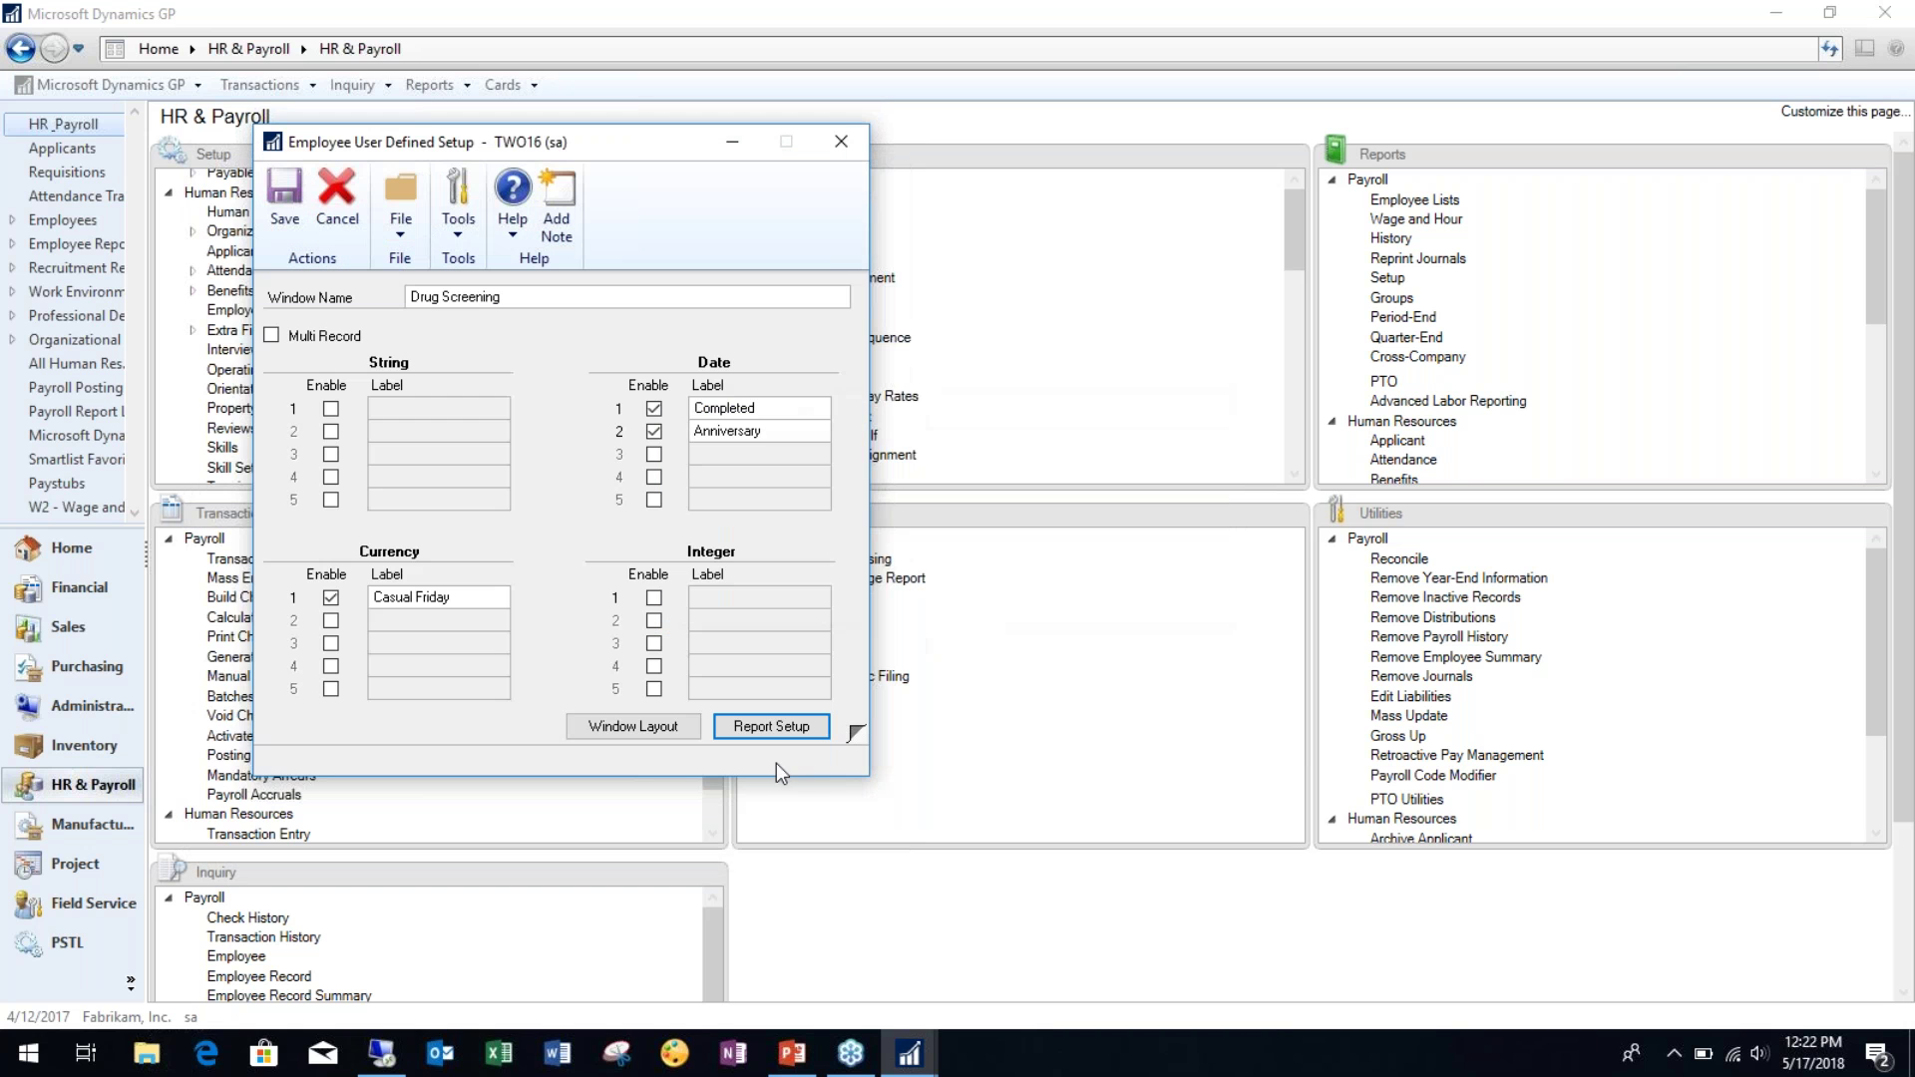
Step: Enable the first checkbox field and the first time field on the second page of the Employee User Defined setup
{"action": "left_click", "coordinate": [855, 733]}
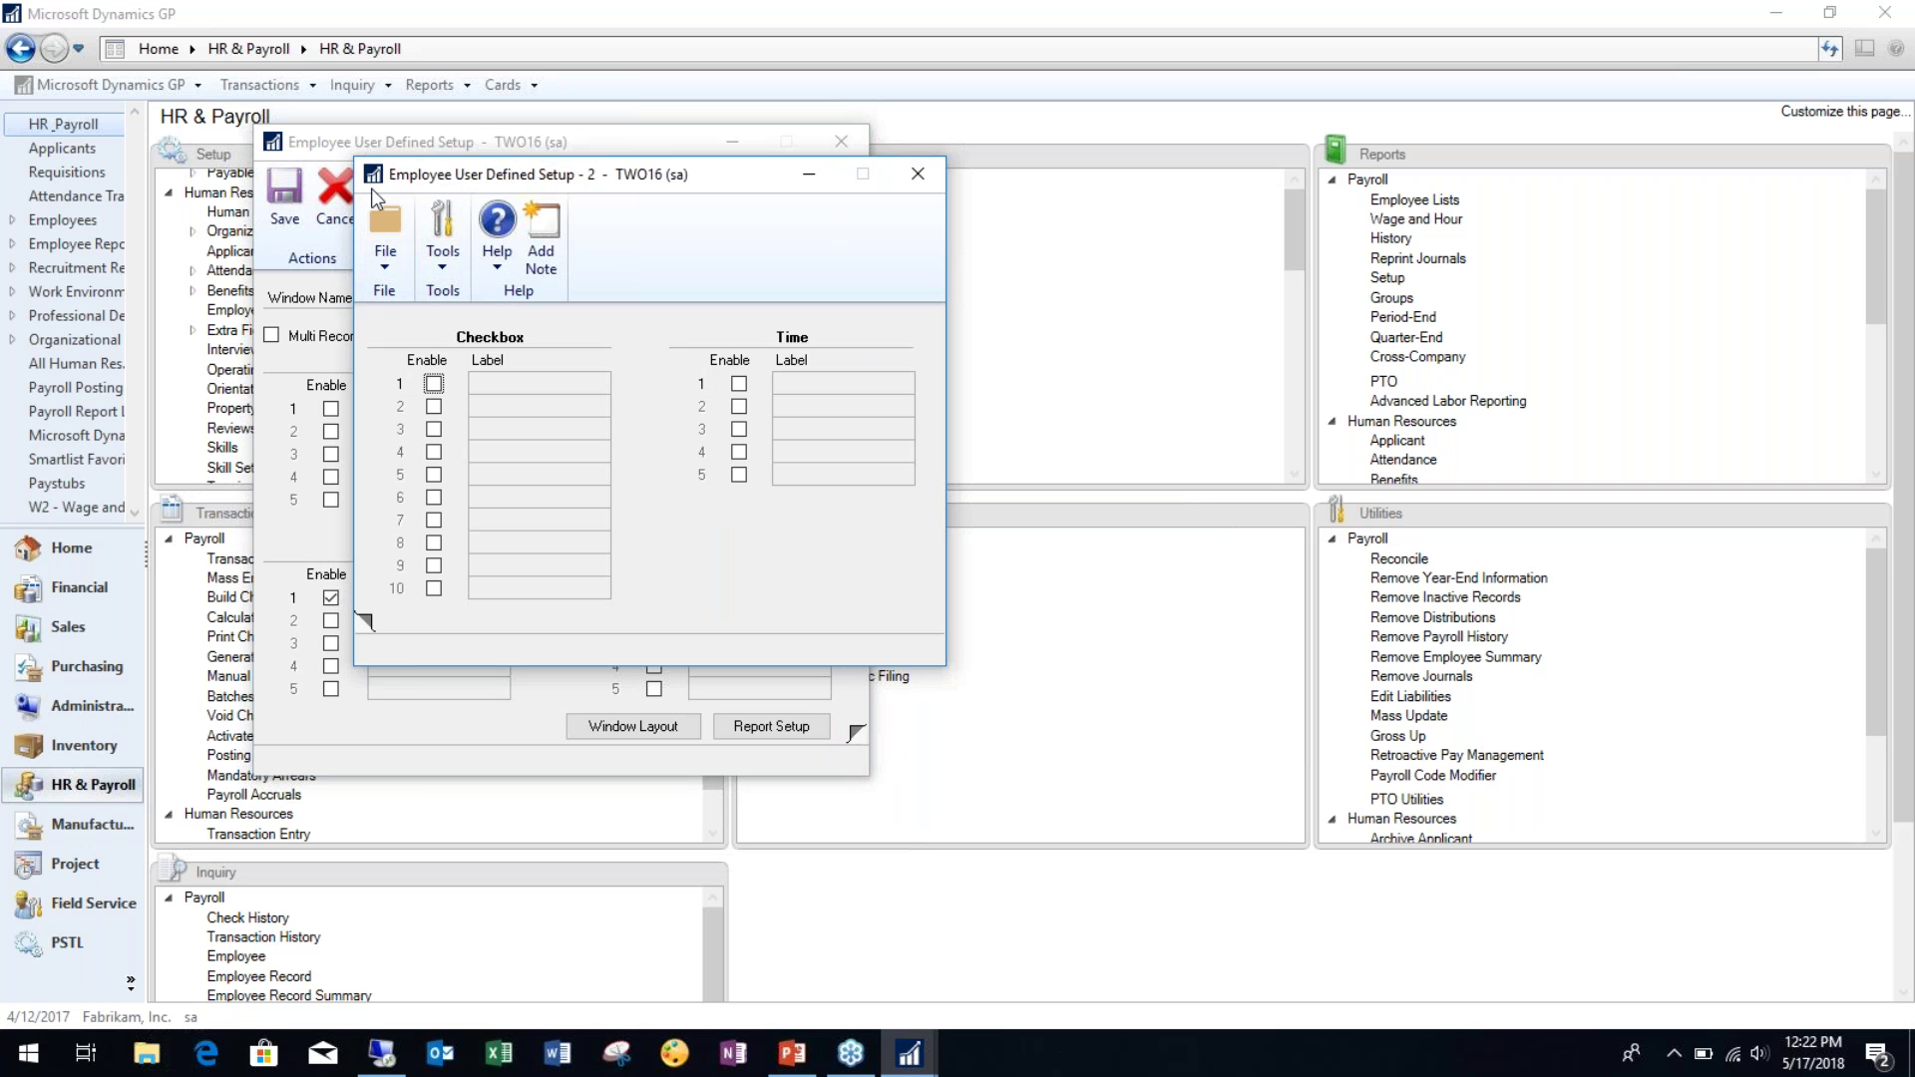
{"action": "left_click", "coordinate": [434, 384]}
{"action": "left_click", "coordinate": [520, 379]}
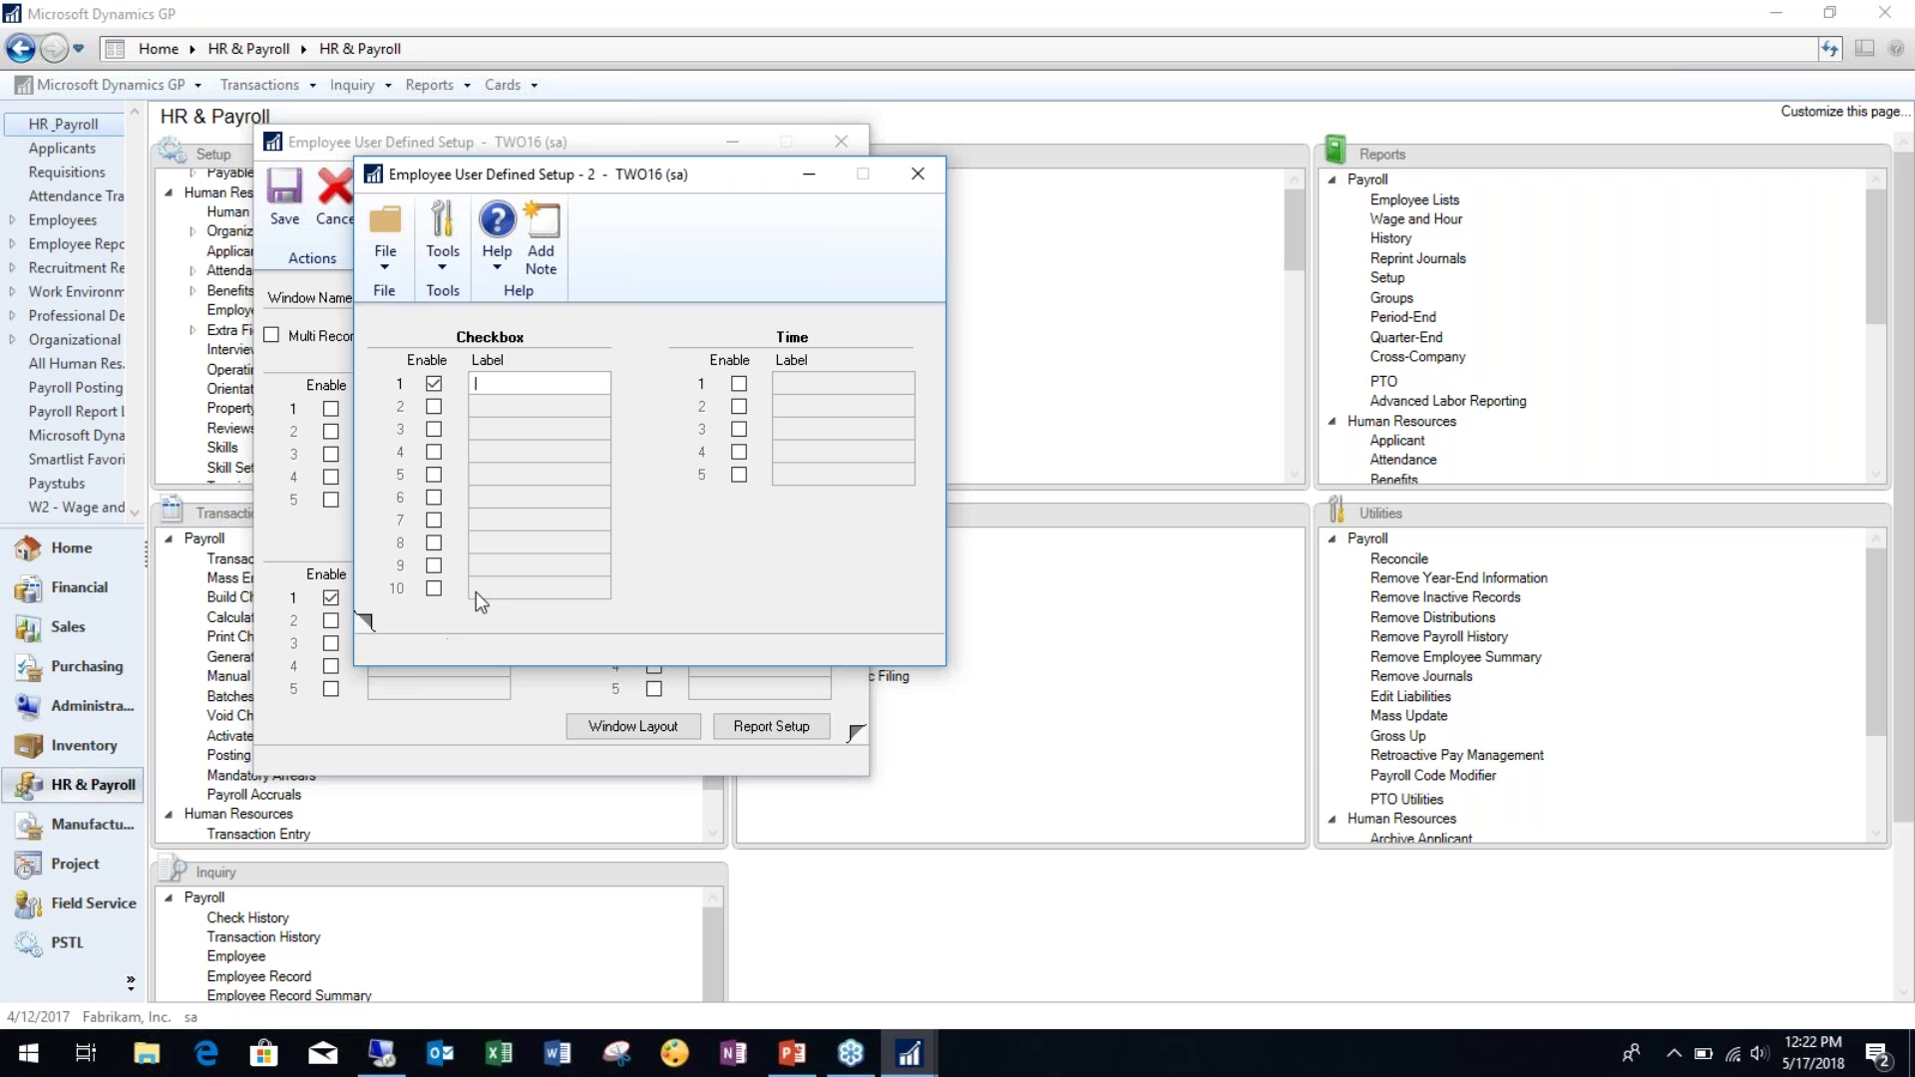
{"action": "left_click", "coordinate": [739, 385]}
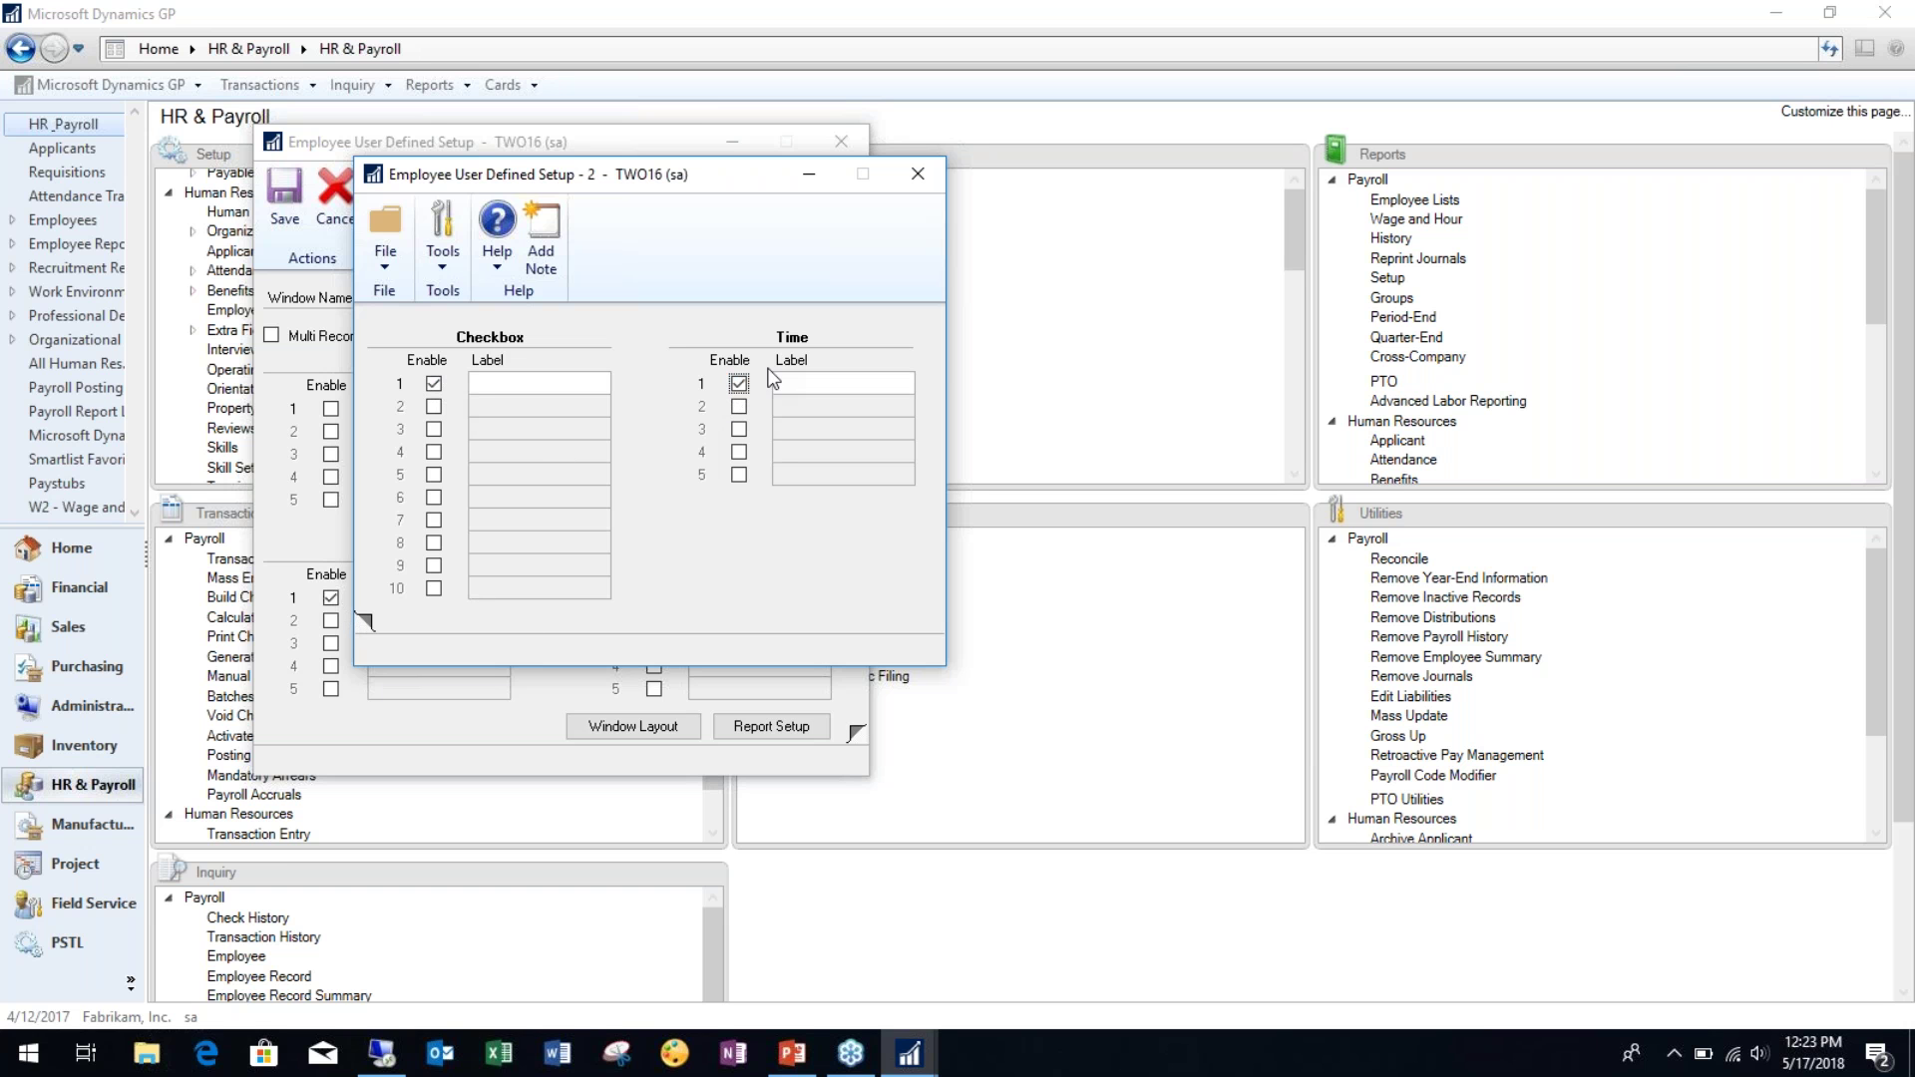
Step: Return to the first page of the Employee User Defined setup and close it, discarding the changes
{"action": "left_click_drag", "start_coordinate": [823, 193], "coordinate": [1180, 170]}
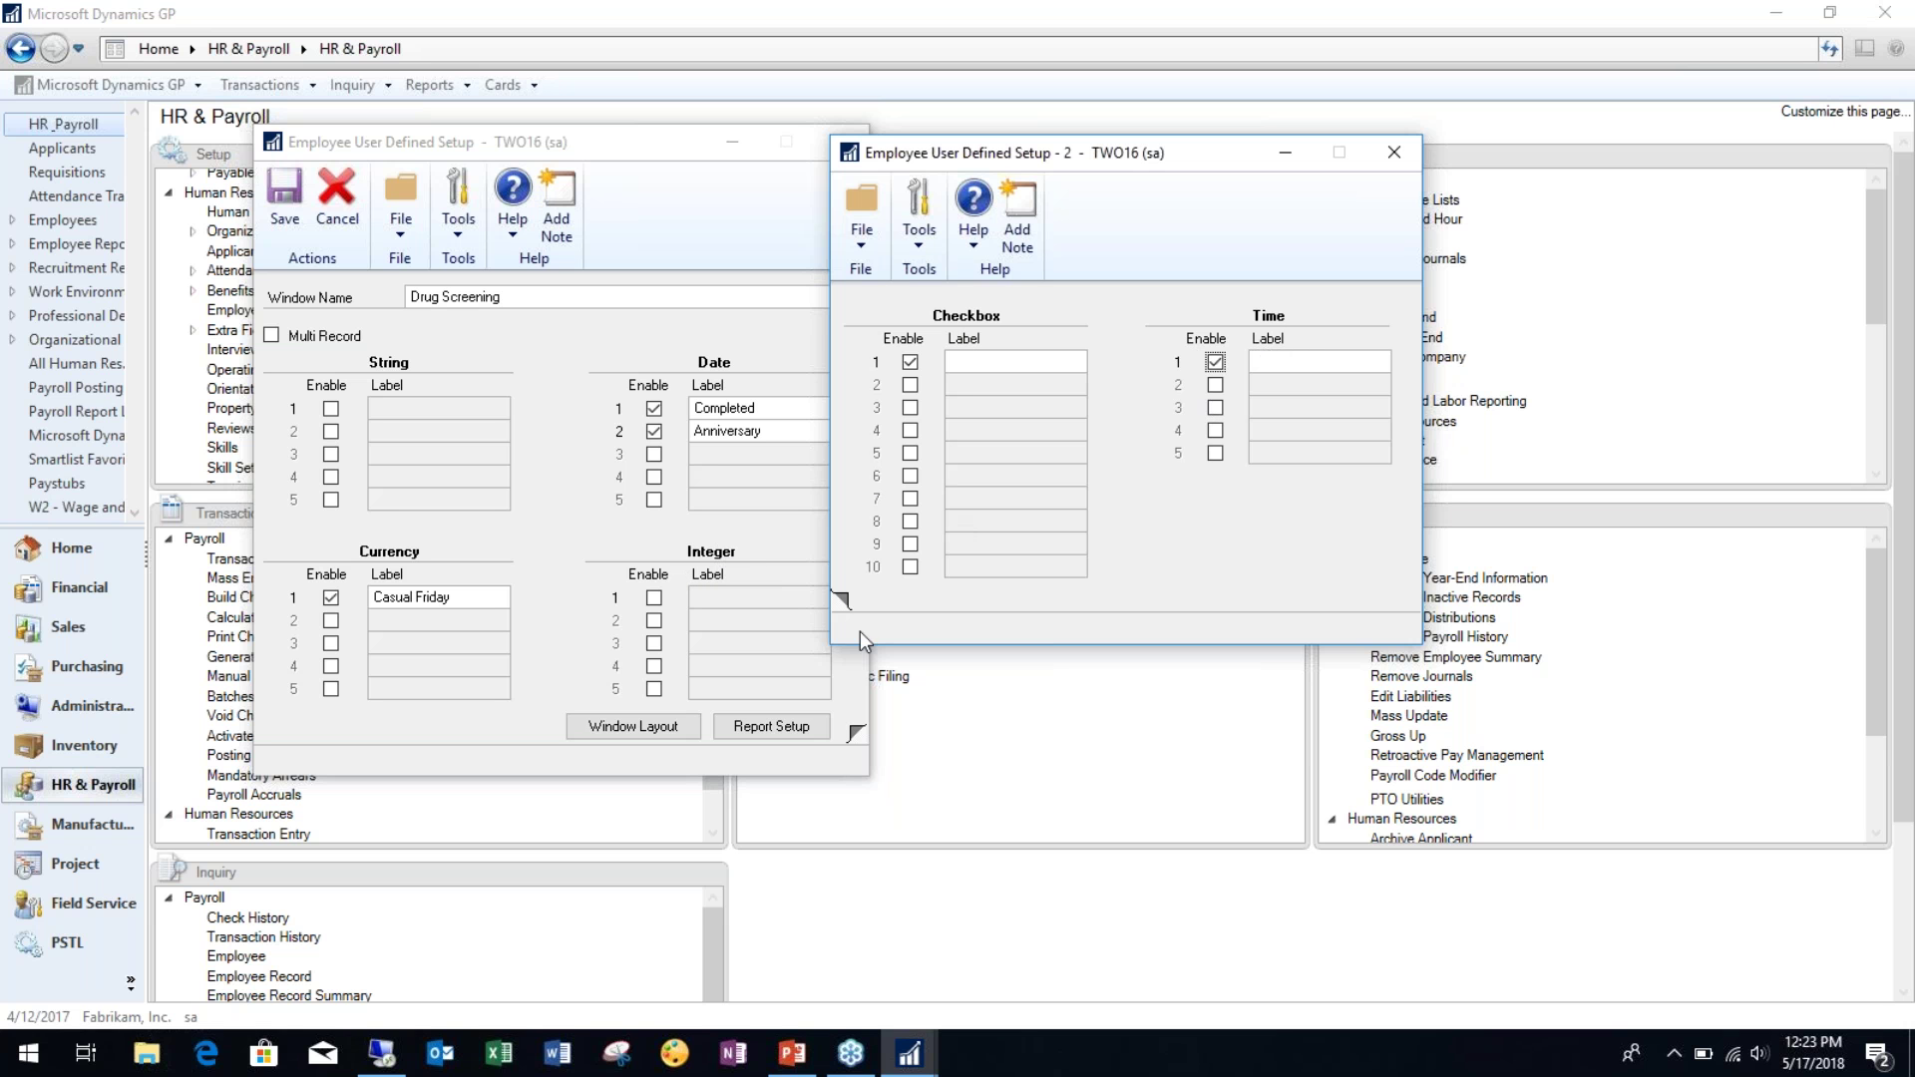
{"action": "left_click", "coordinate": [845, 601]}
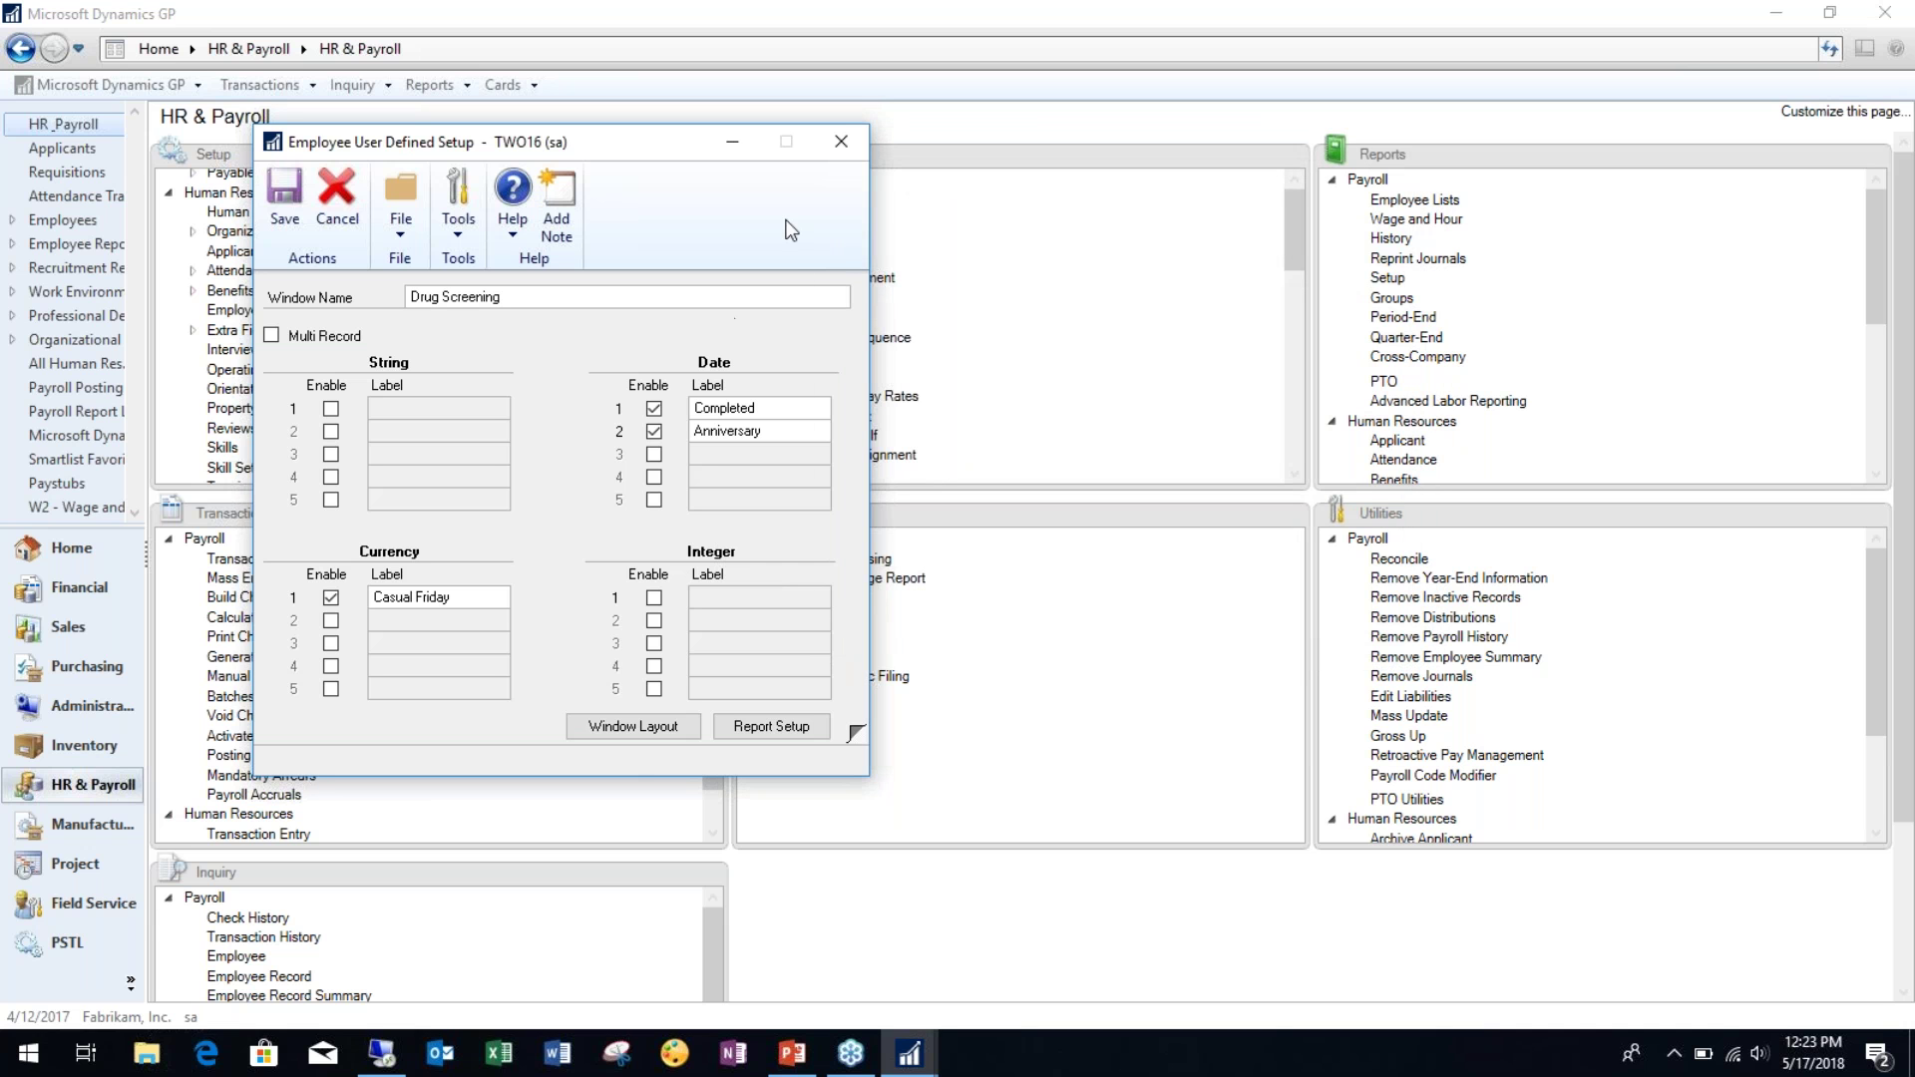
{"action": "left_click", "coordinate": [846, 134]}
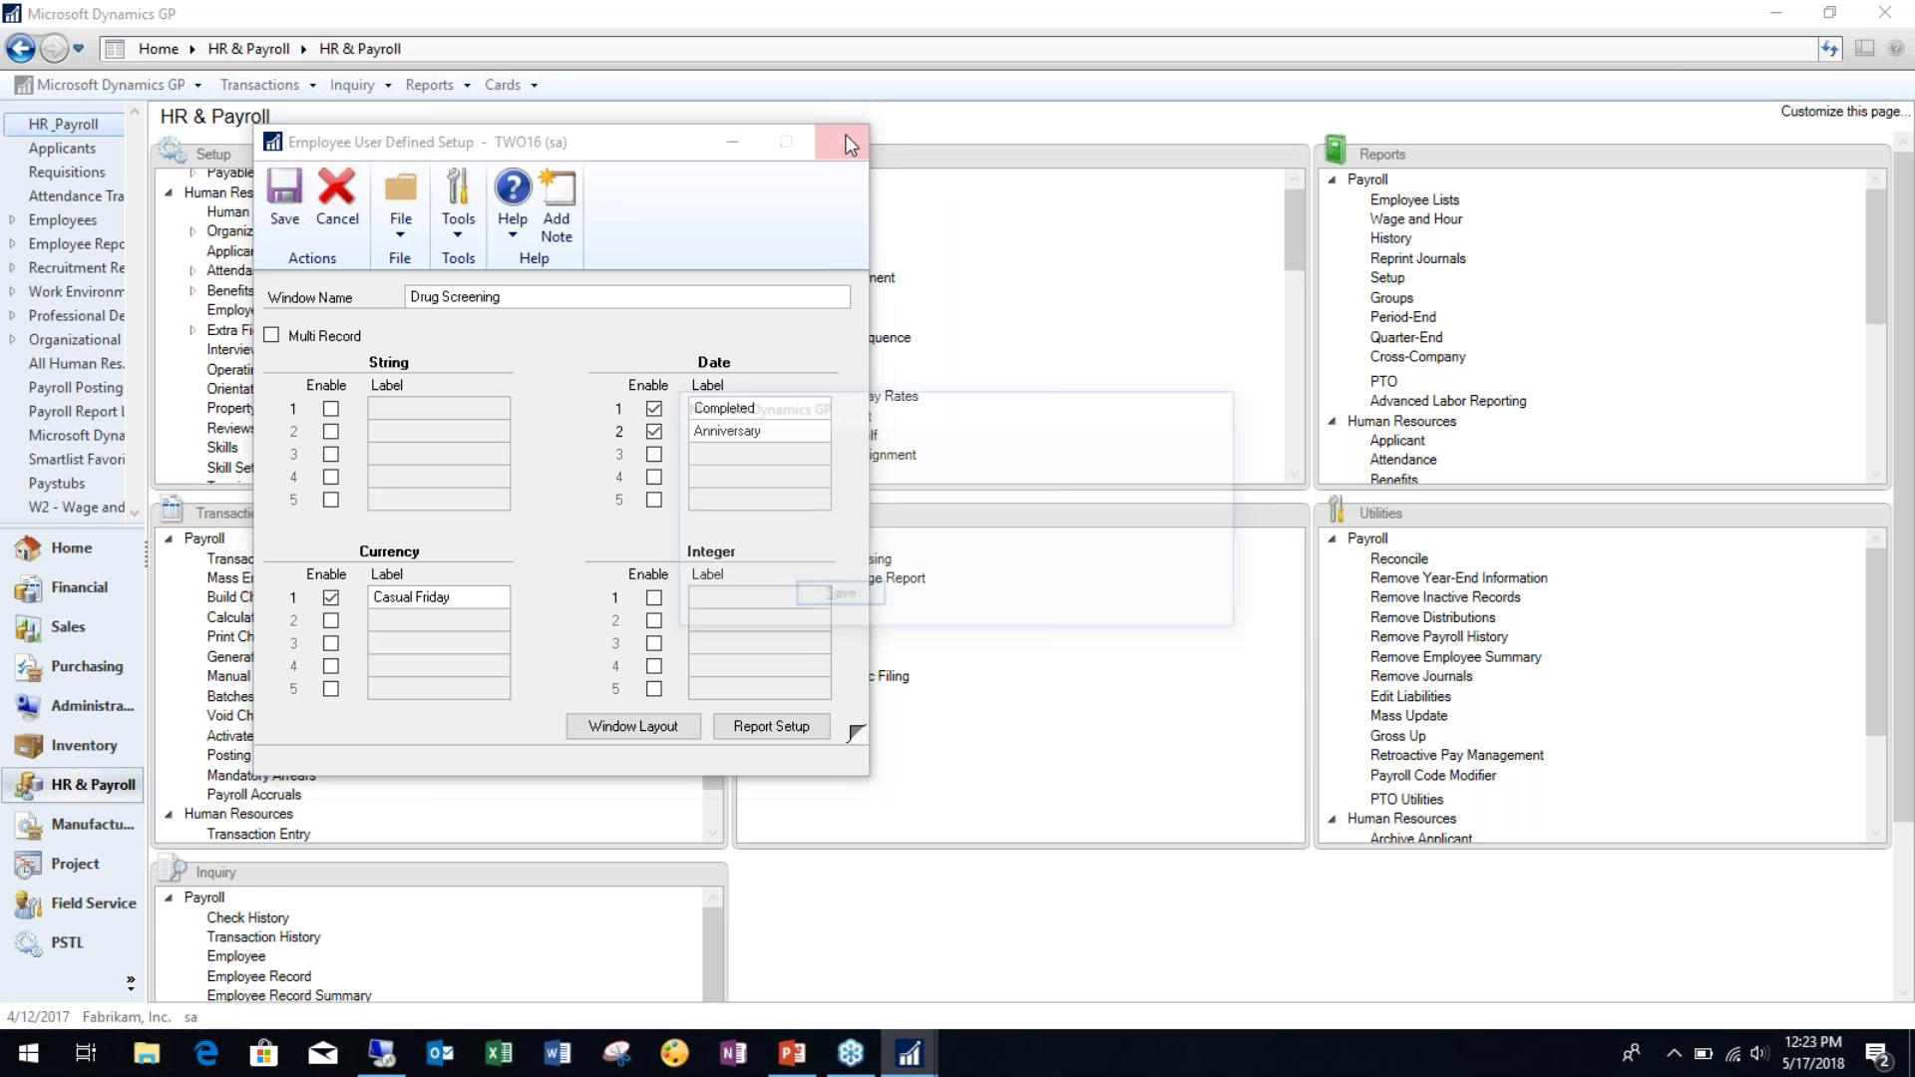
{"action": "left_click", "coordinate": [986, 597]}
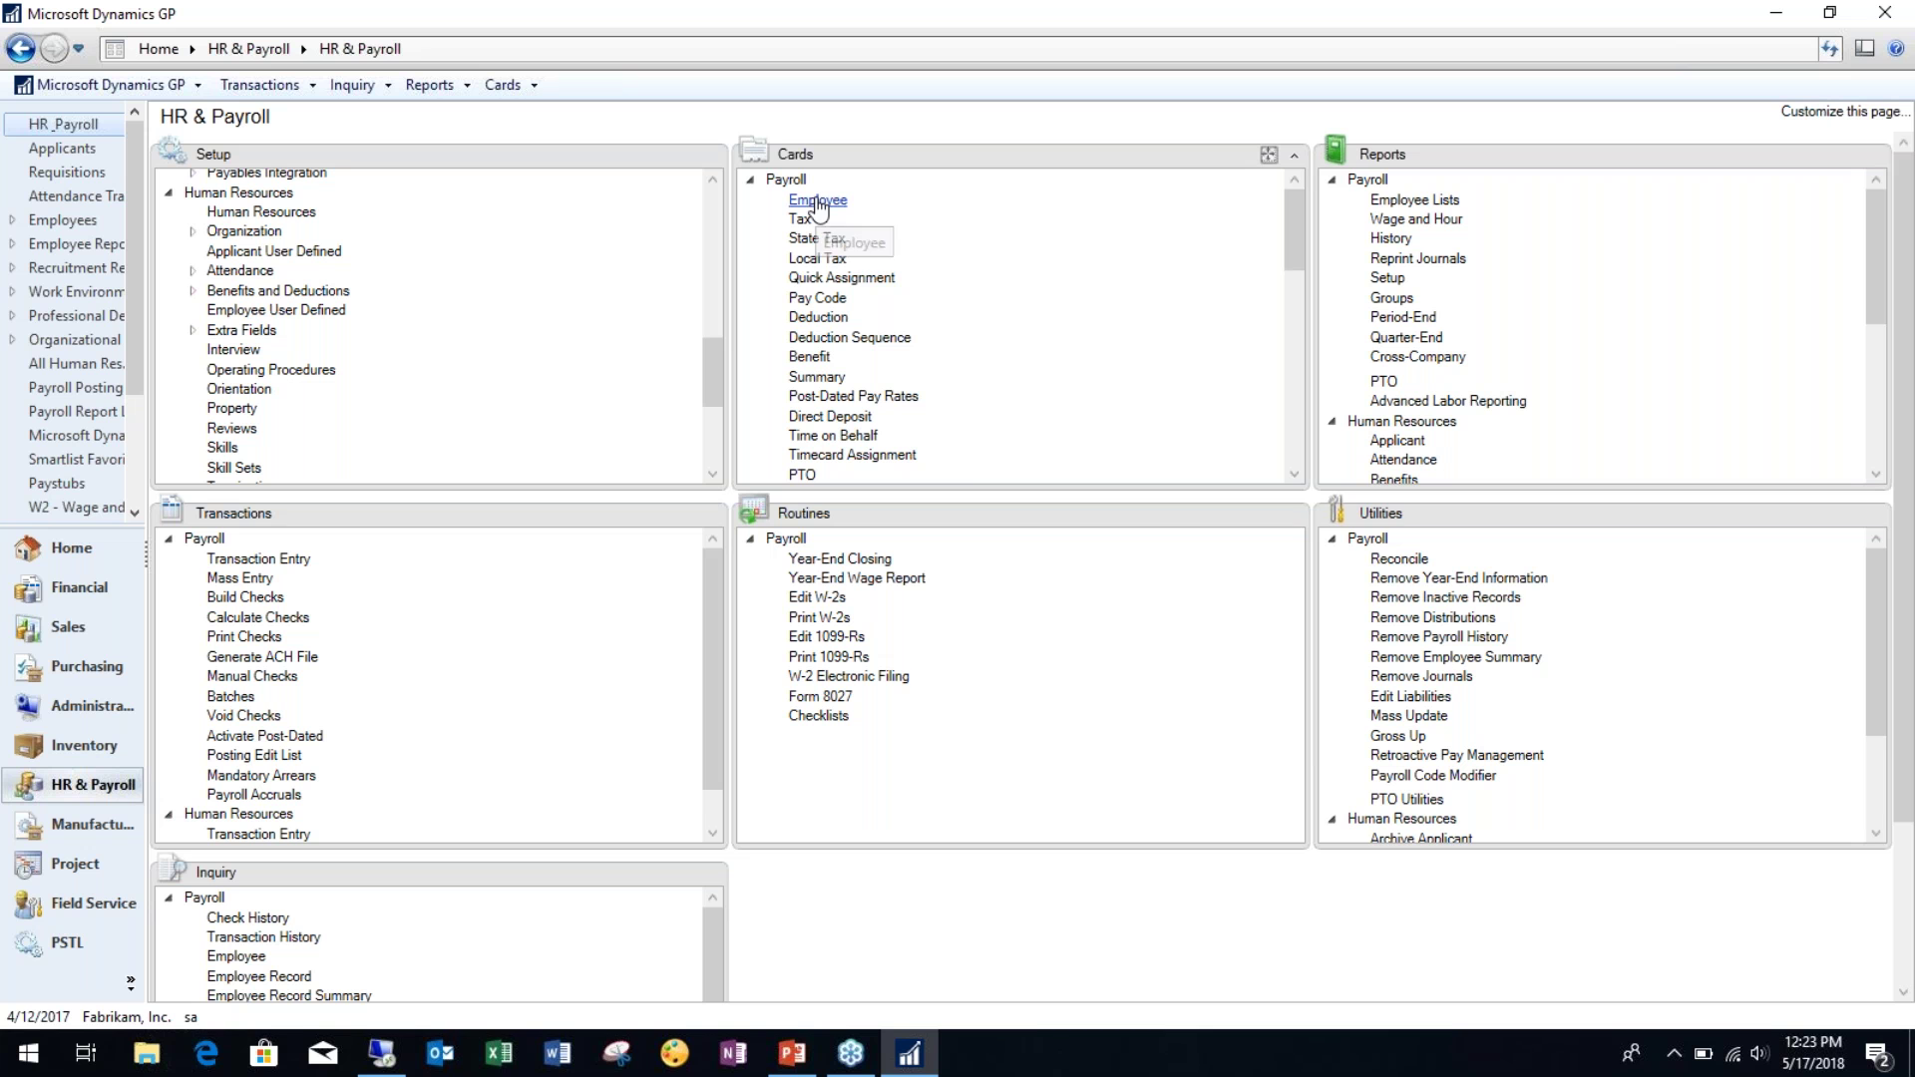
Step: Open the payroll Employee Maintenance card and load the first employee from the employee lookup
{"action": "left_click", "coordinate": [818, 201]}
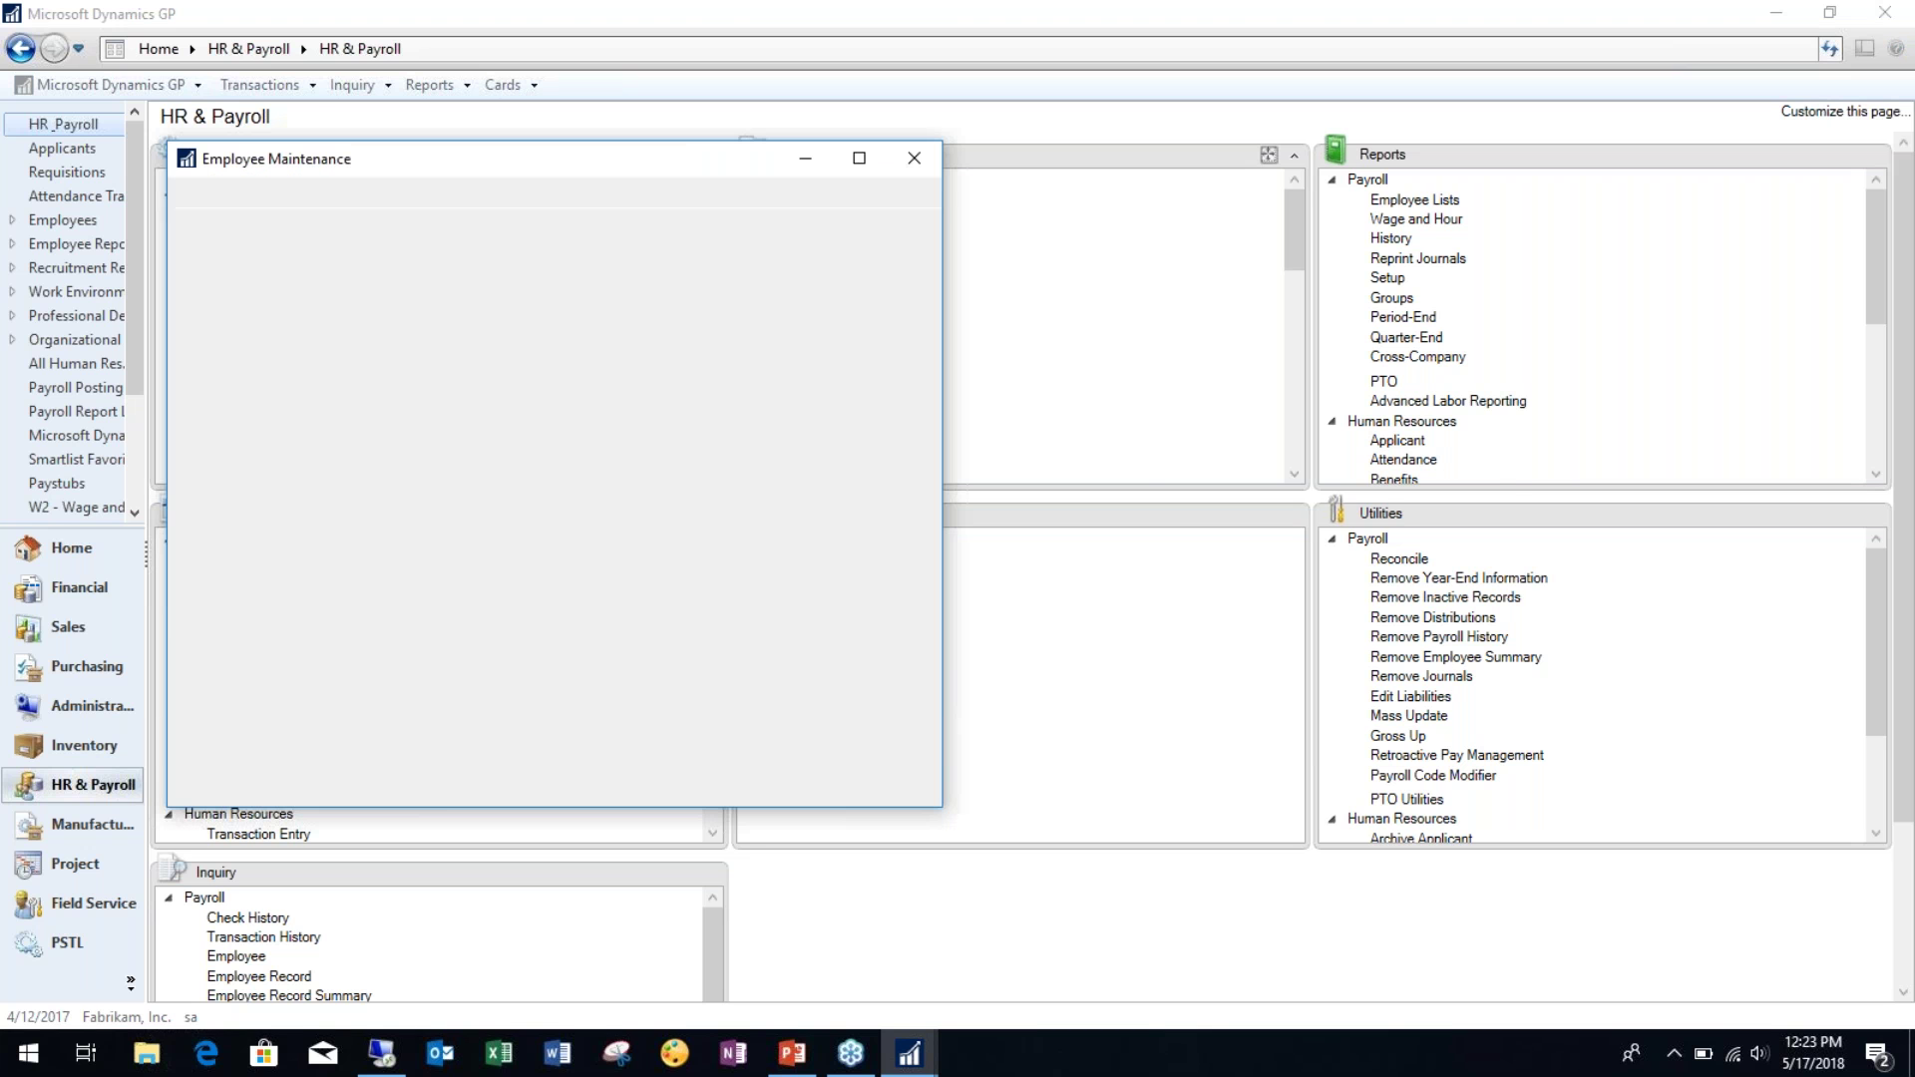
{"action": "left_click_drag", "start_coordinate": [658, 162], "coordinate": [913, 75]}
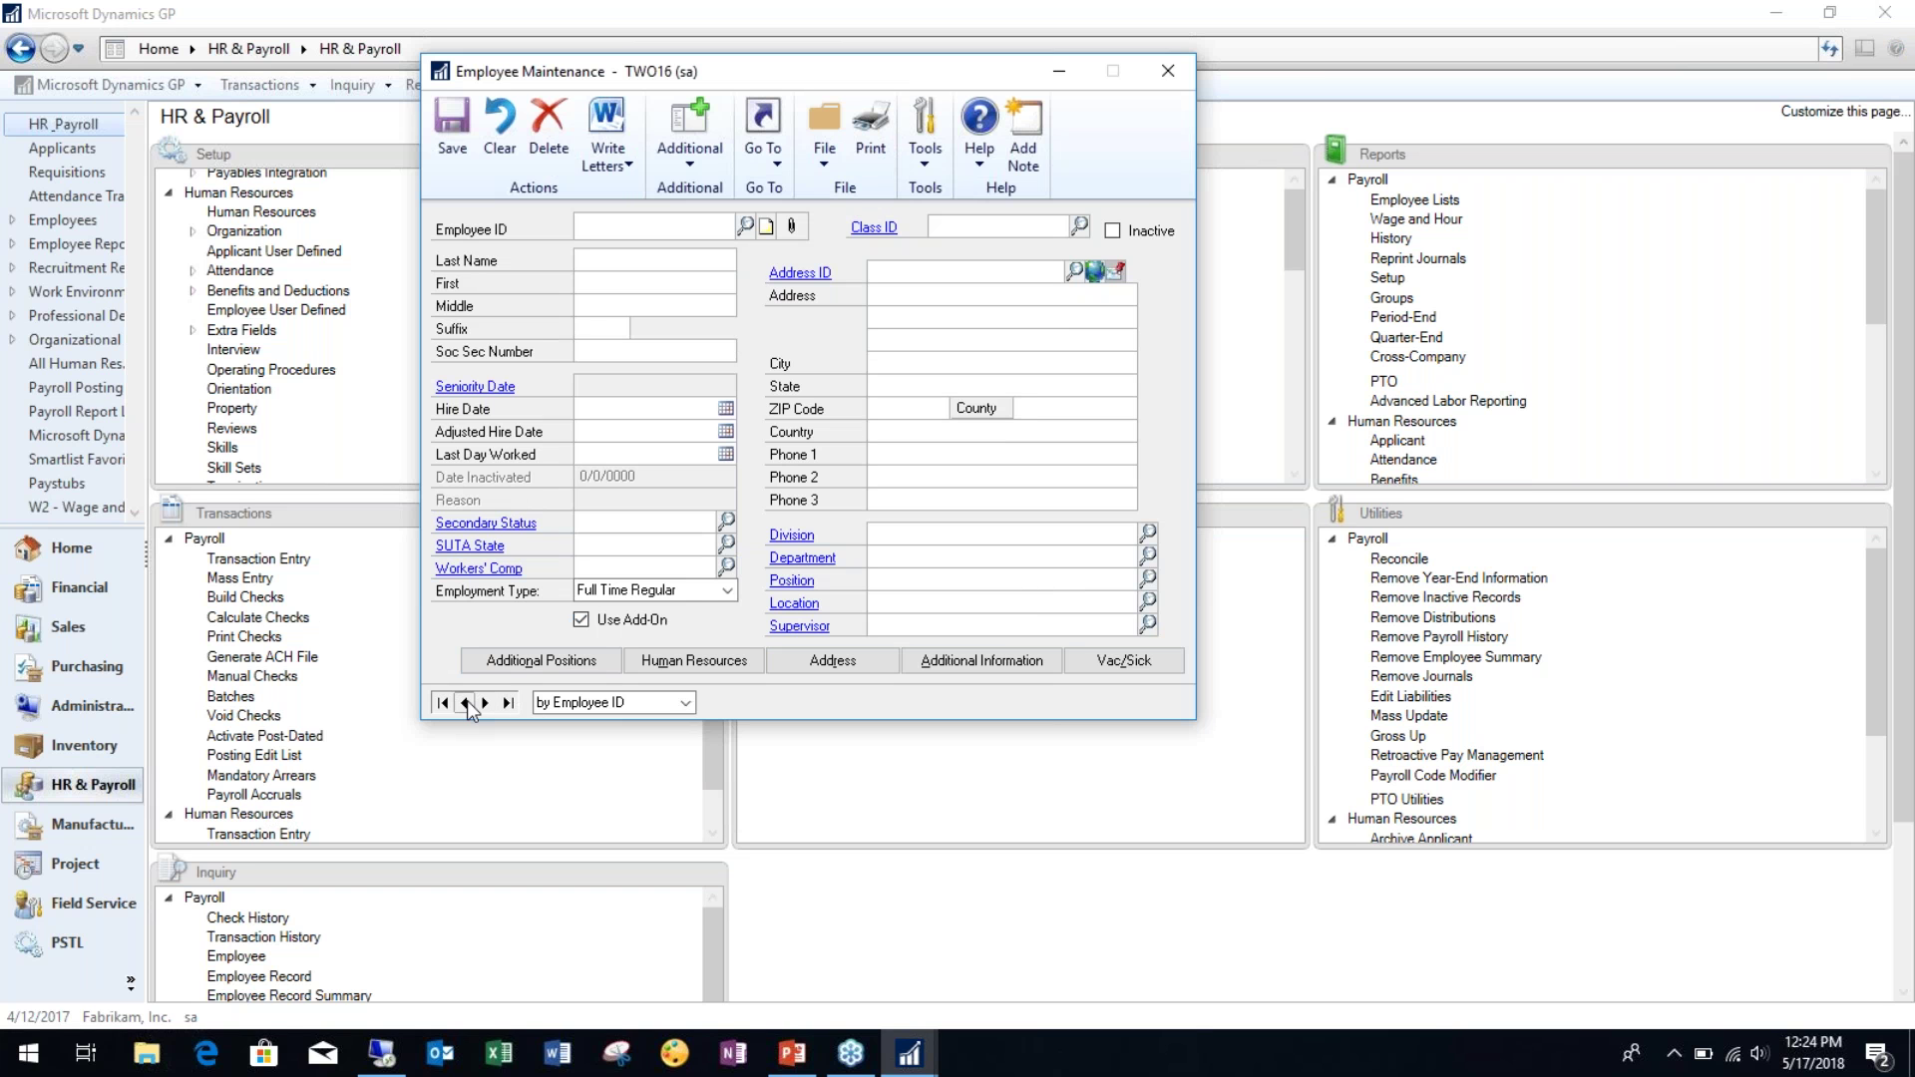
{"action": "left_click", "coordinate": [746, 226]}
{"action": "double_click", "coordinate": [439, 480]}
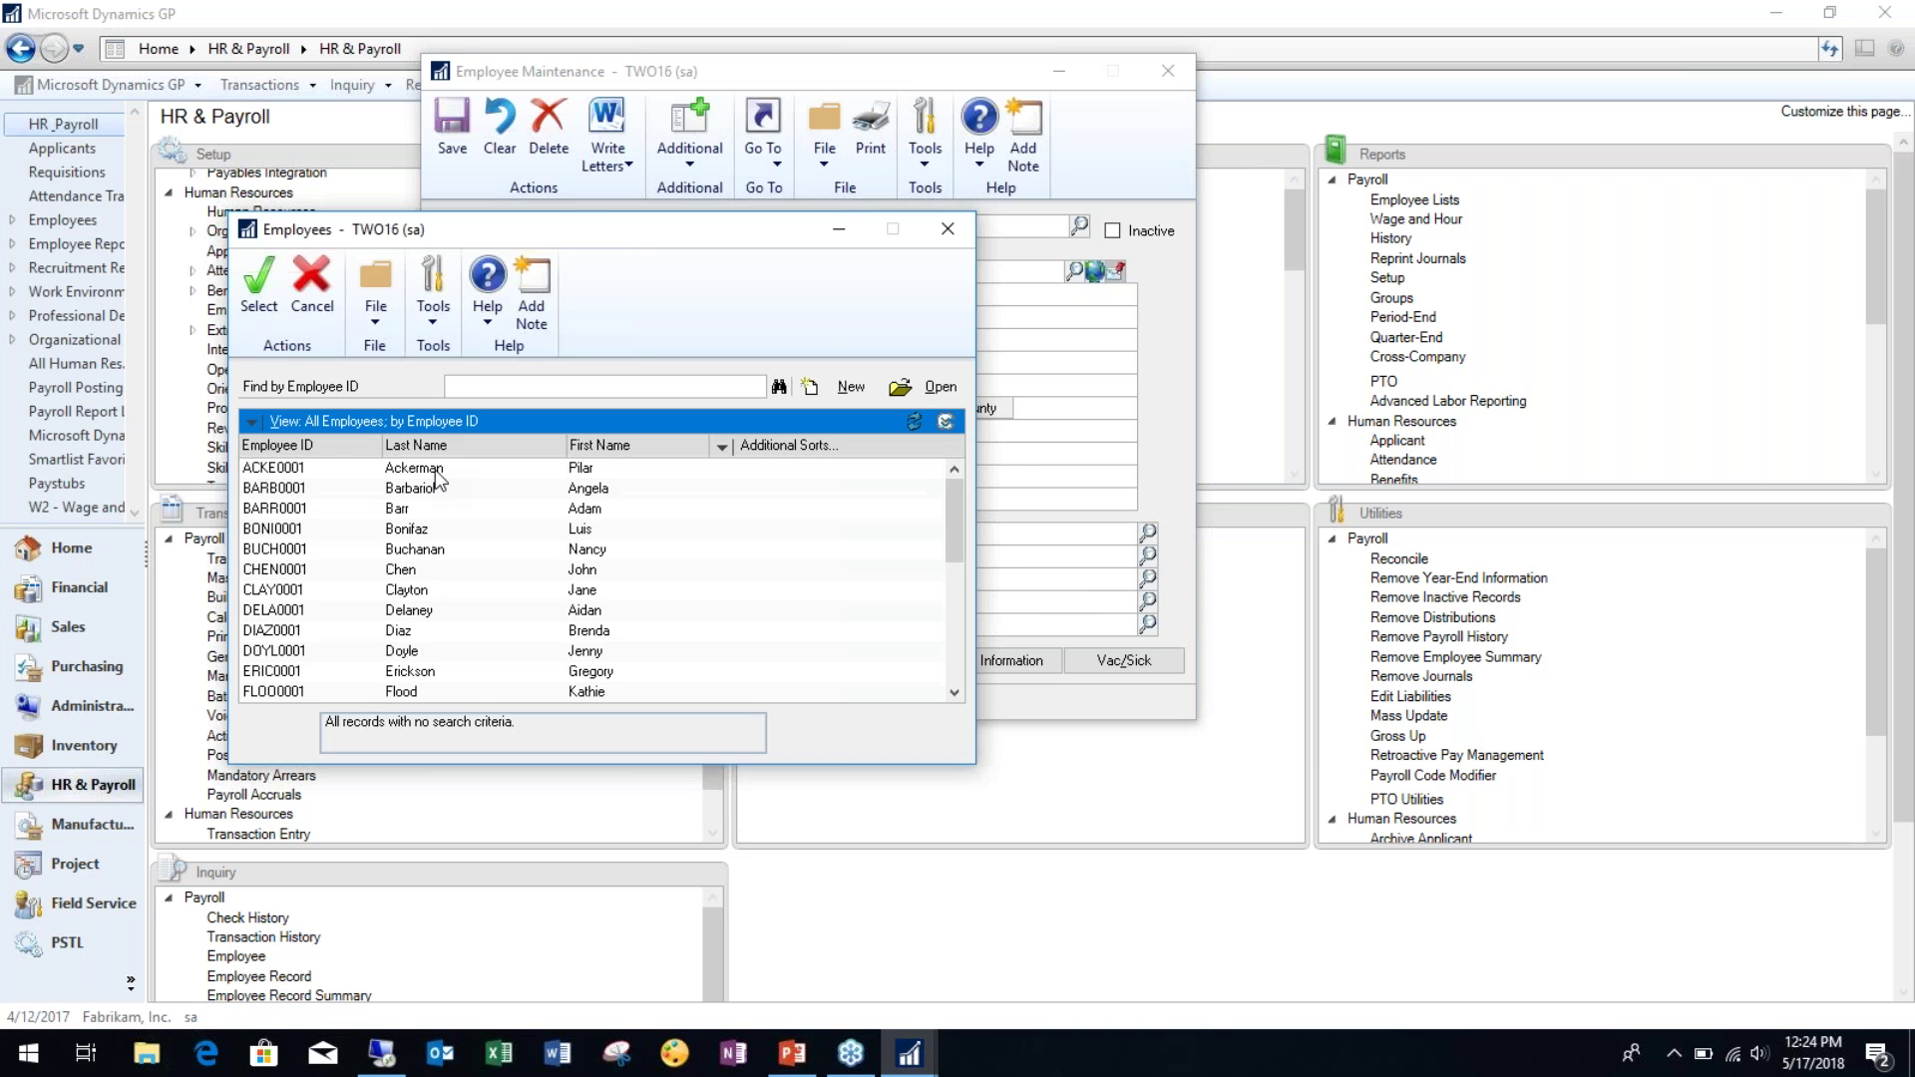
Step: Open the employee's Drawer and expand its Application folder
{"action": "left_click", "coordinate": [666, 167]}
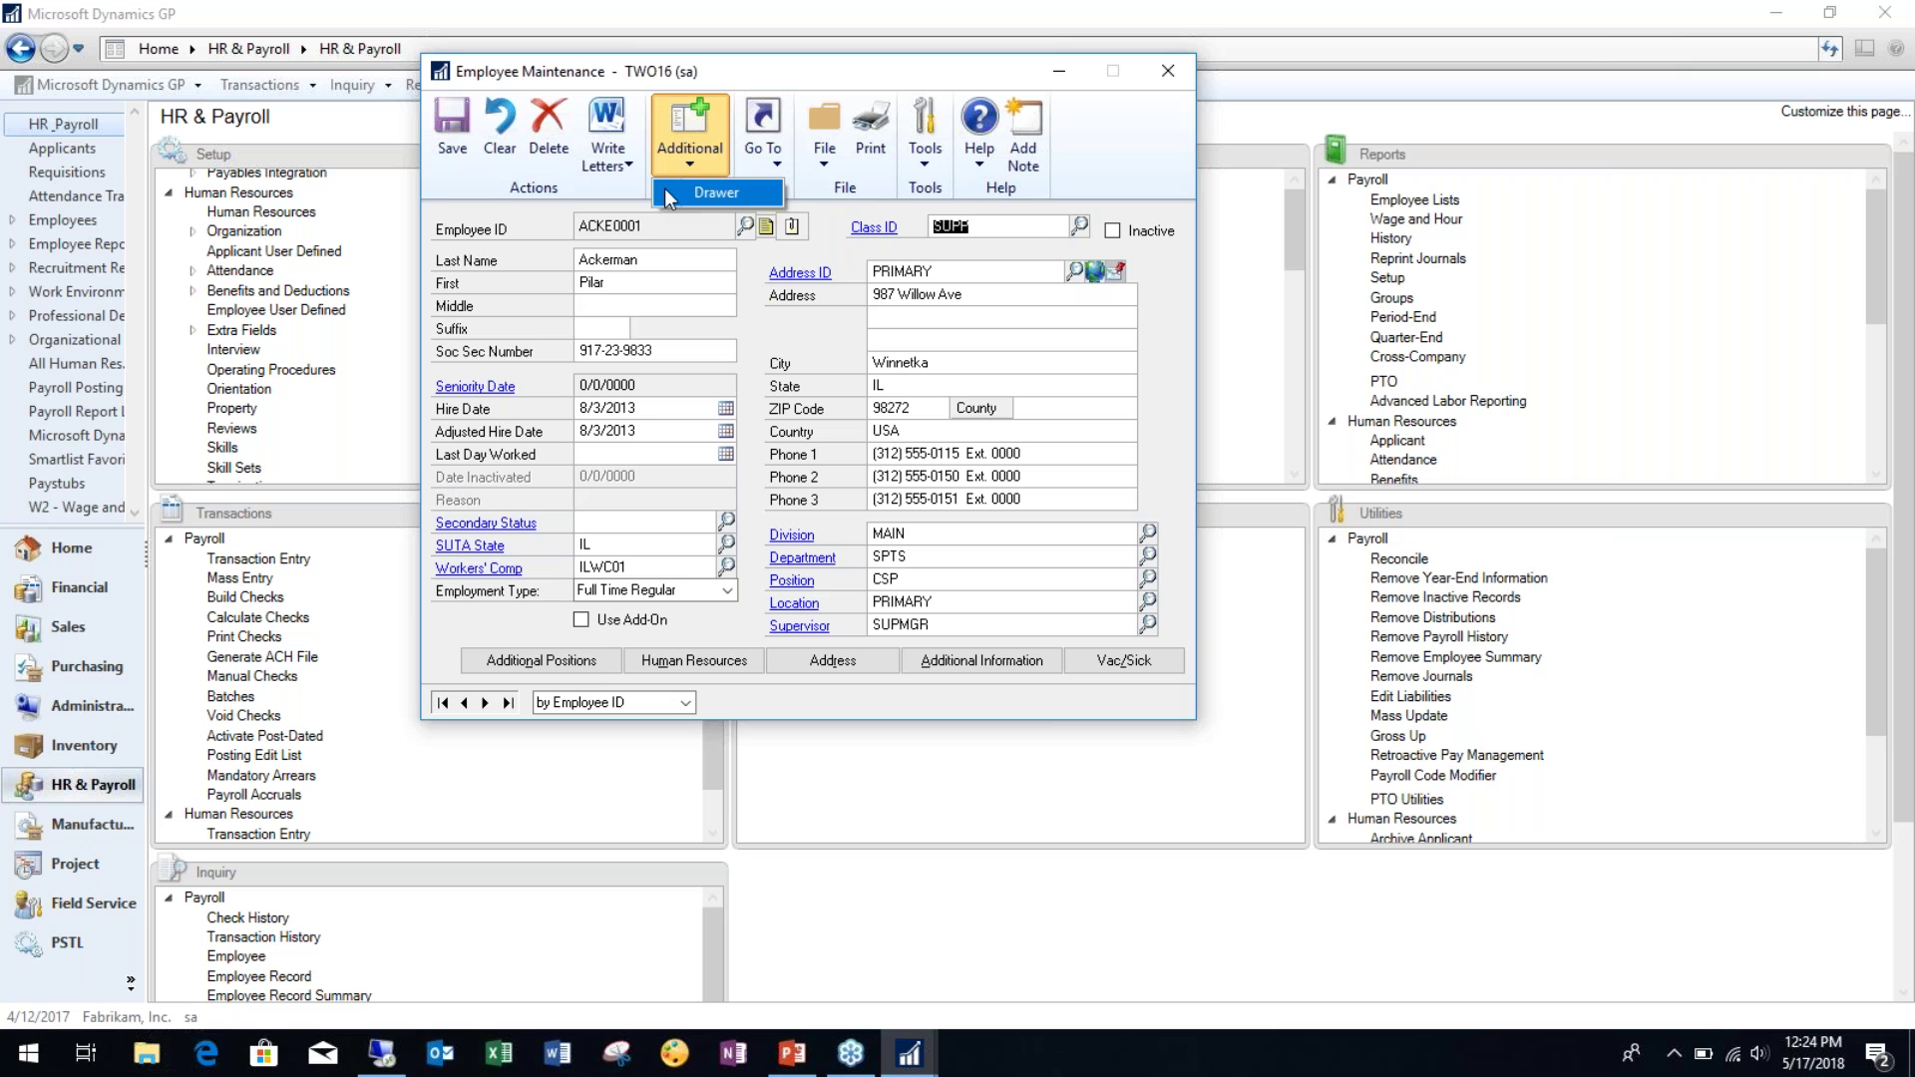
{"action": "left_click", "coordinate": [710, 192]}
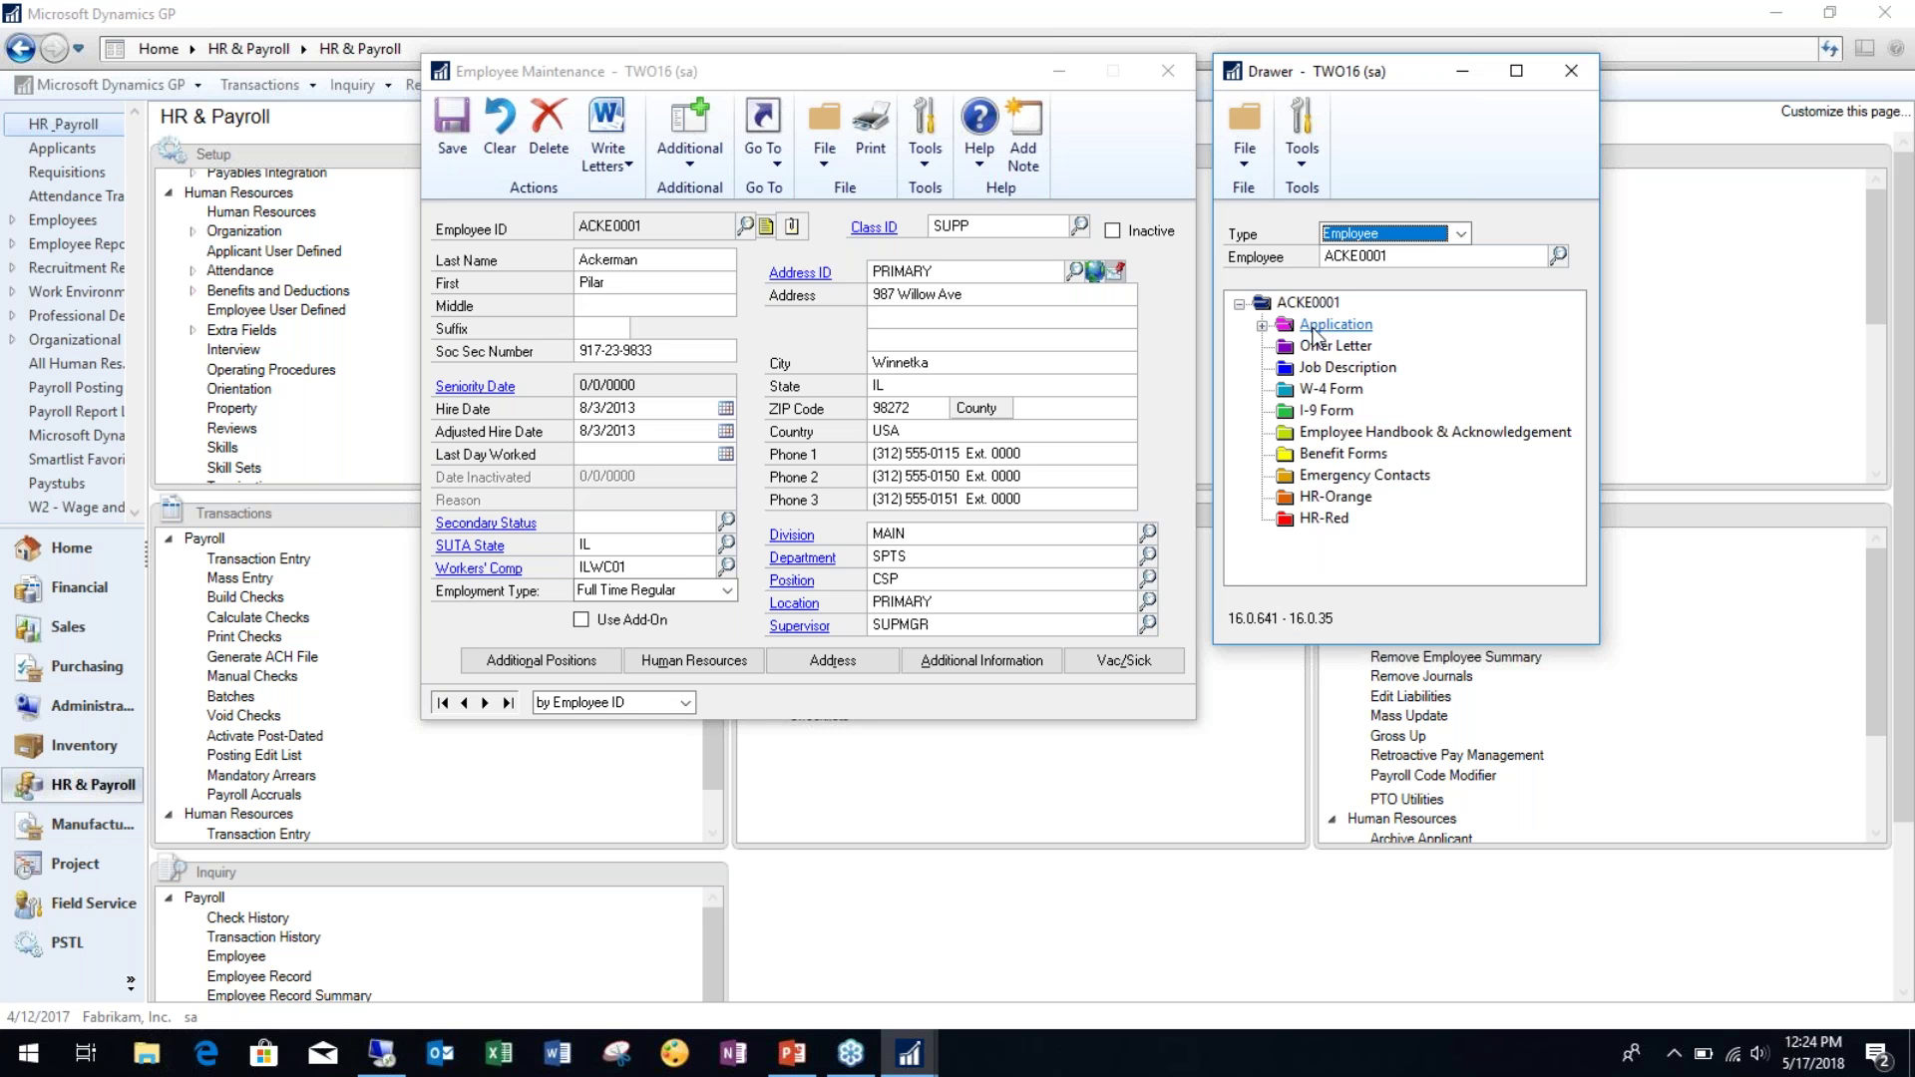
{"action": "left_click", "coordinate": [1264, 327]}
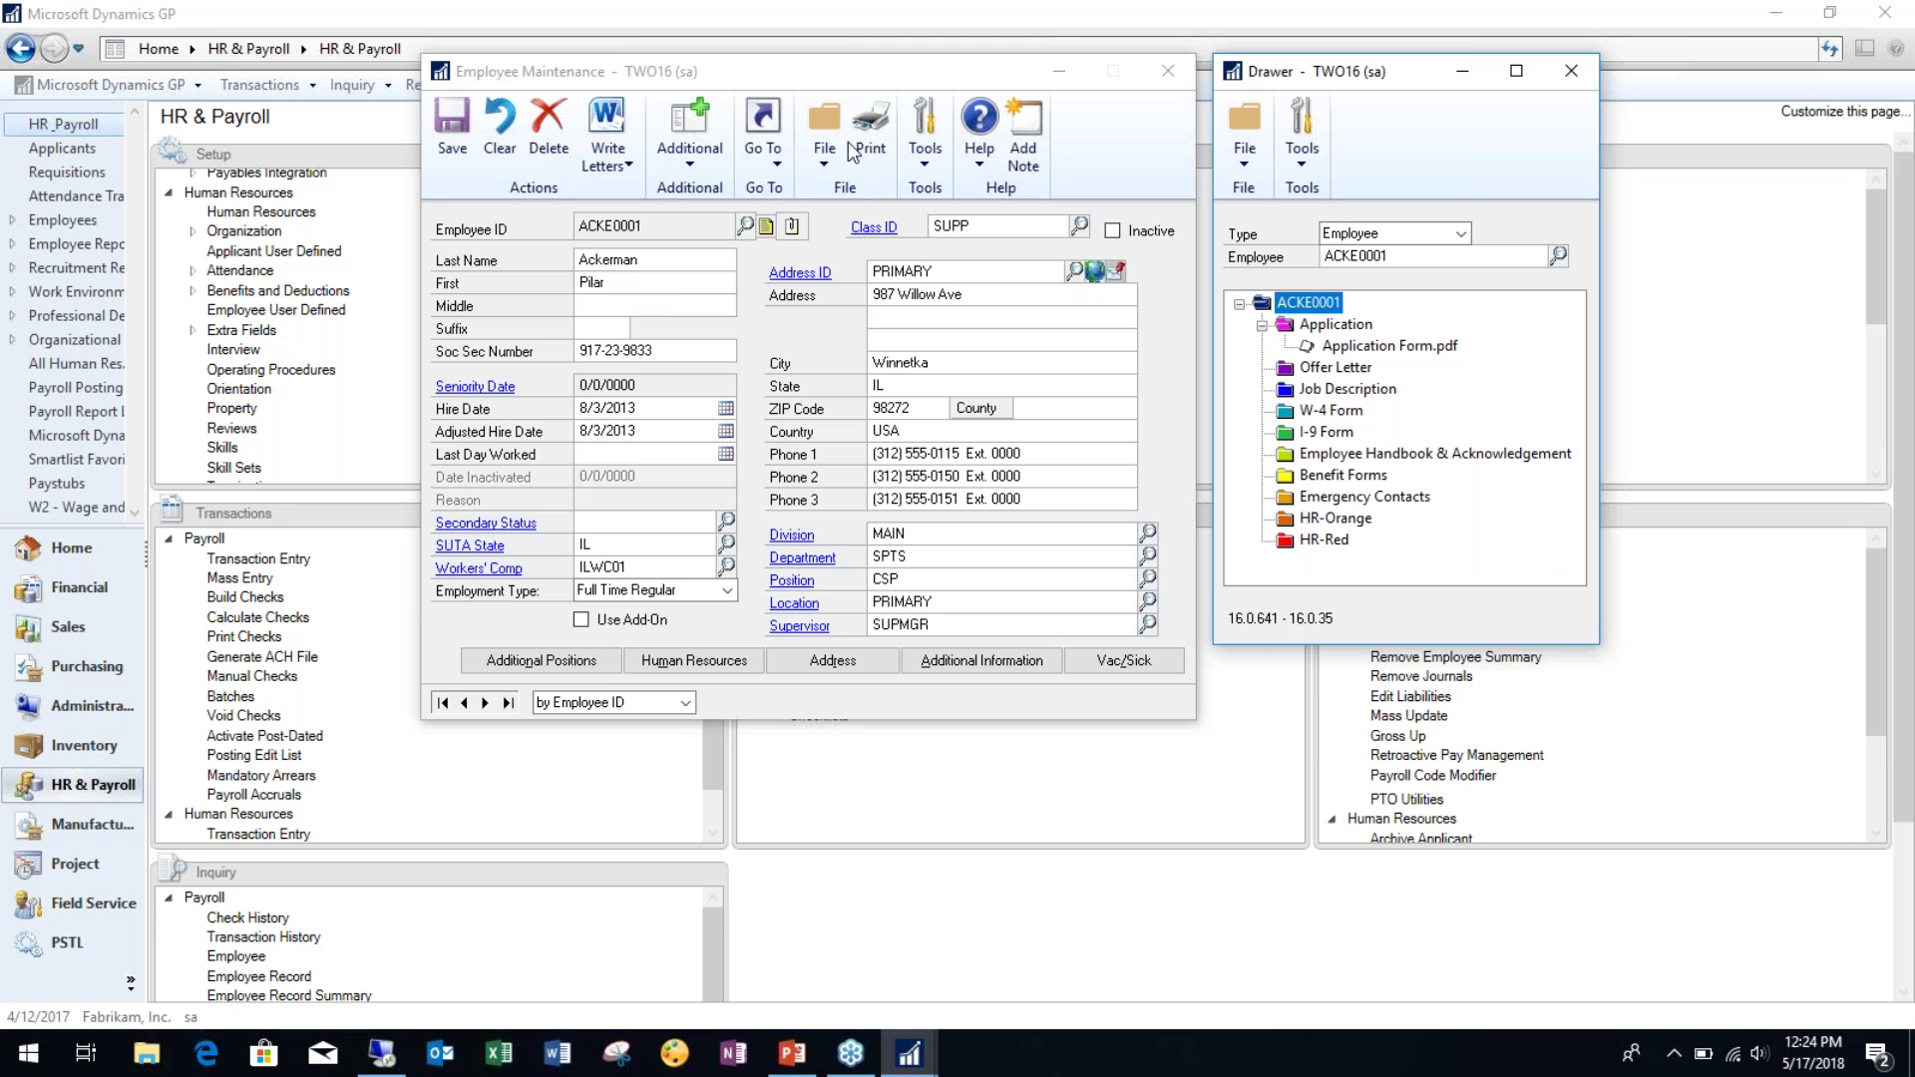
Step: Open the document attachments of the W-4 Form folder in the employee's Drawer
{"action": "left_click", "coordinate": [1327, 412]}
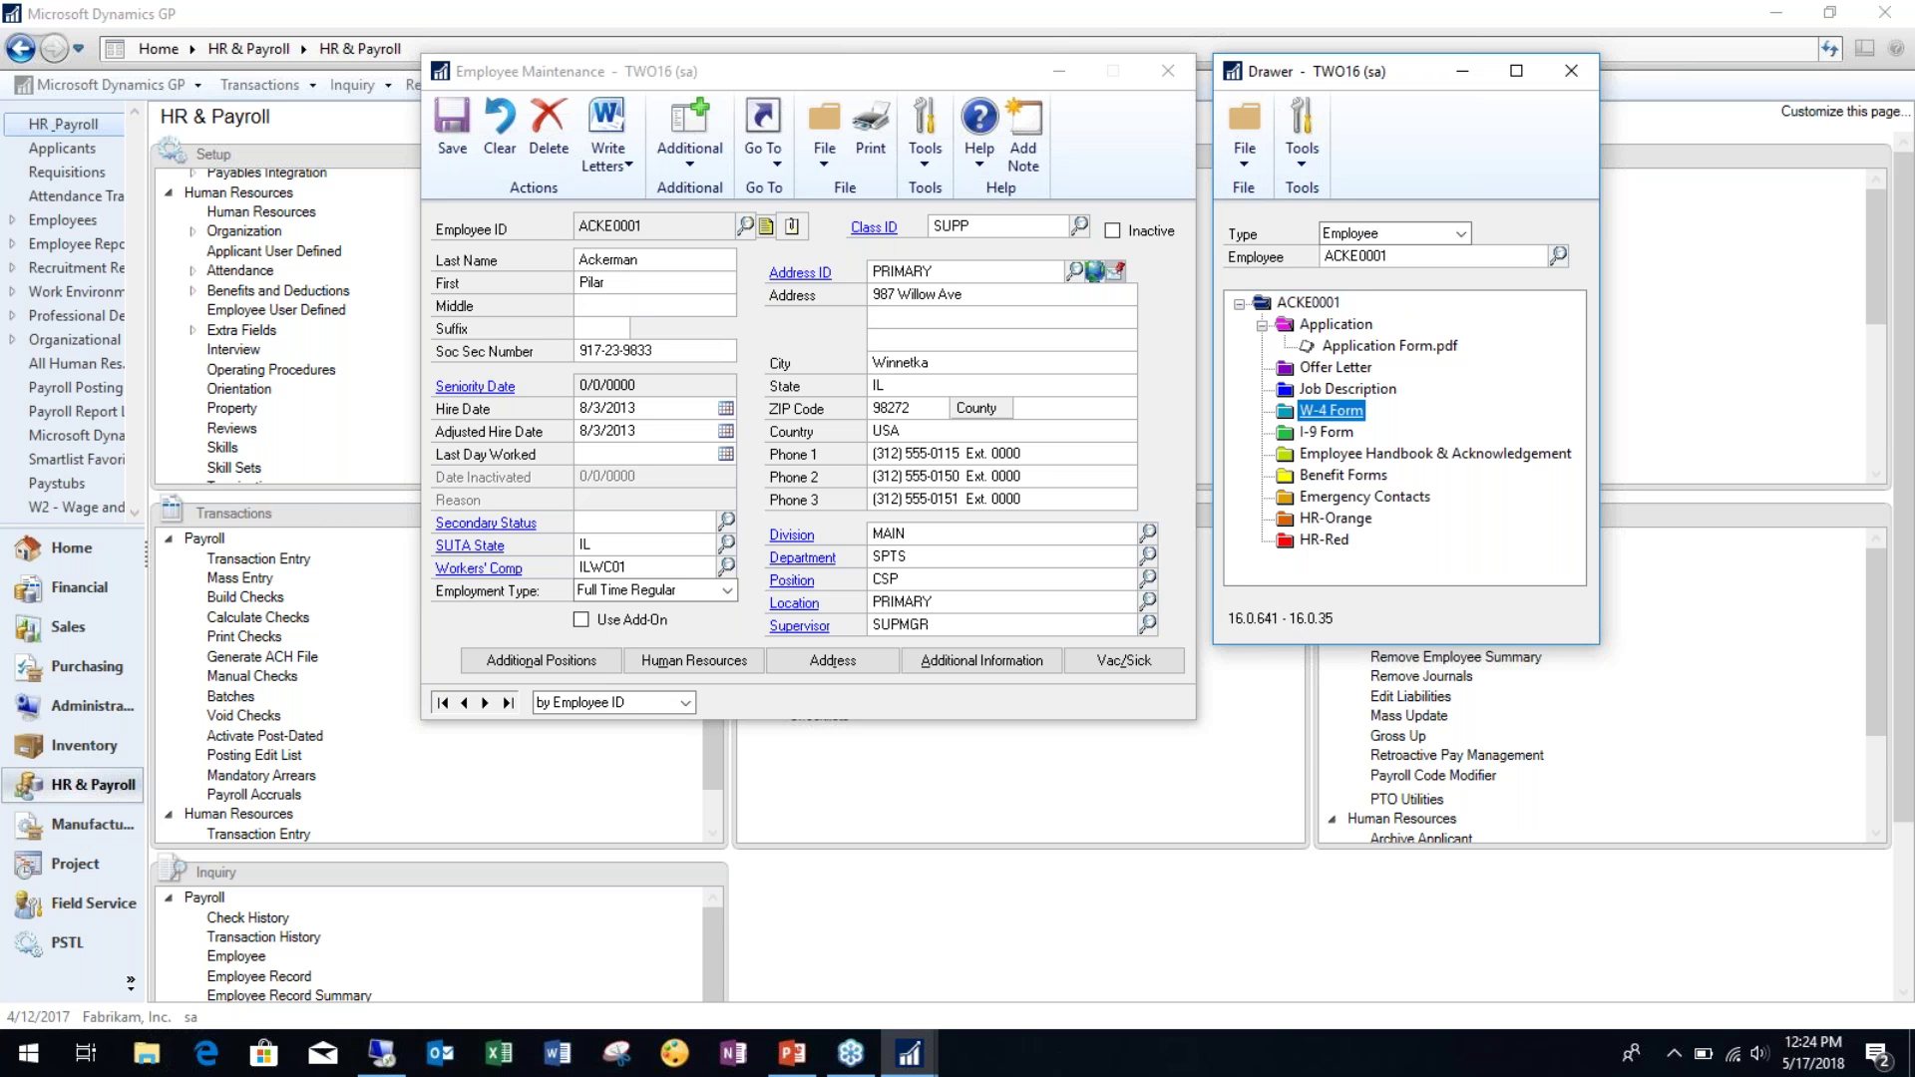
{"action": "double_click", "coordinate": [1317, 412]}
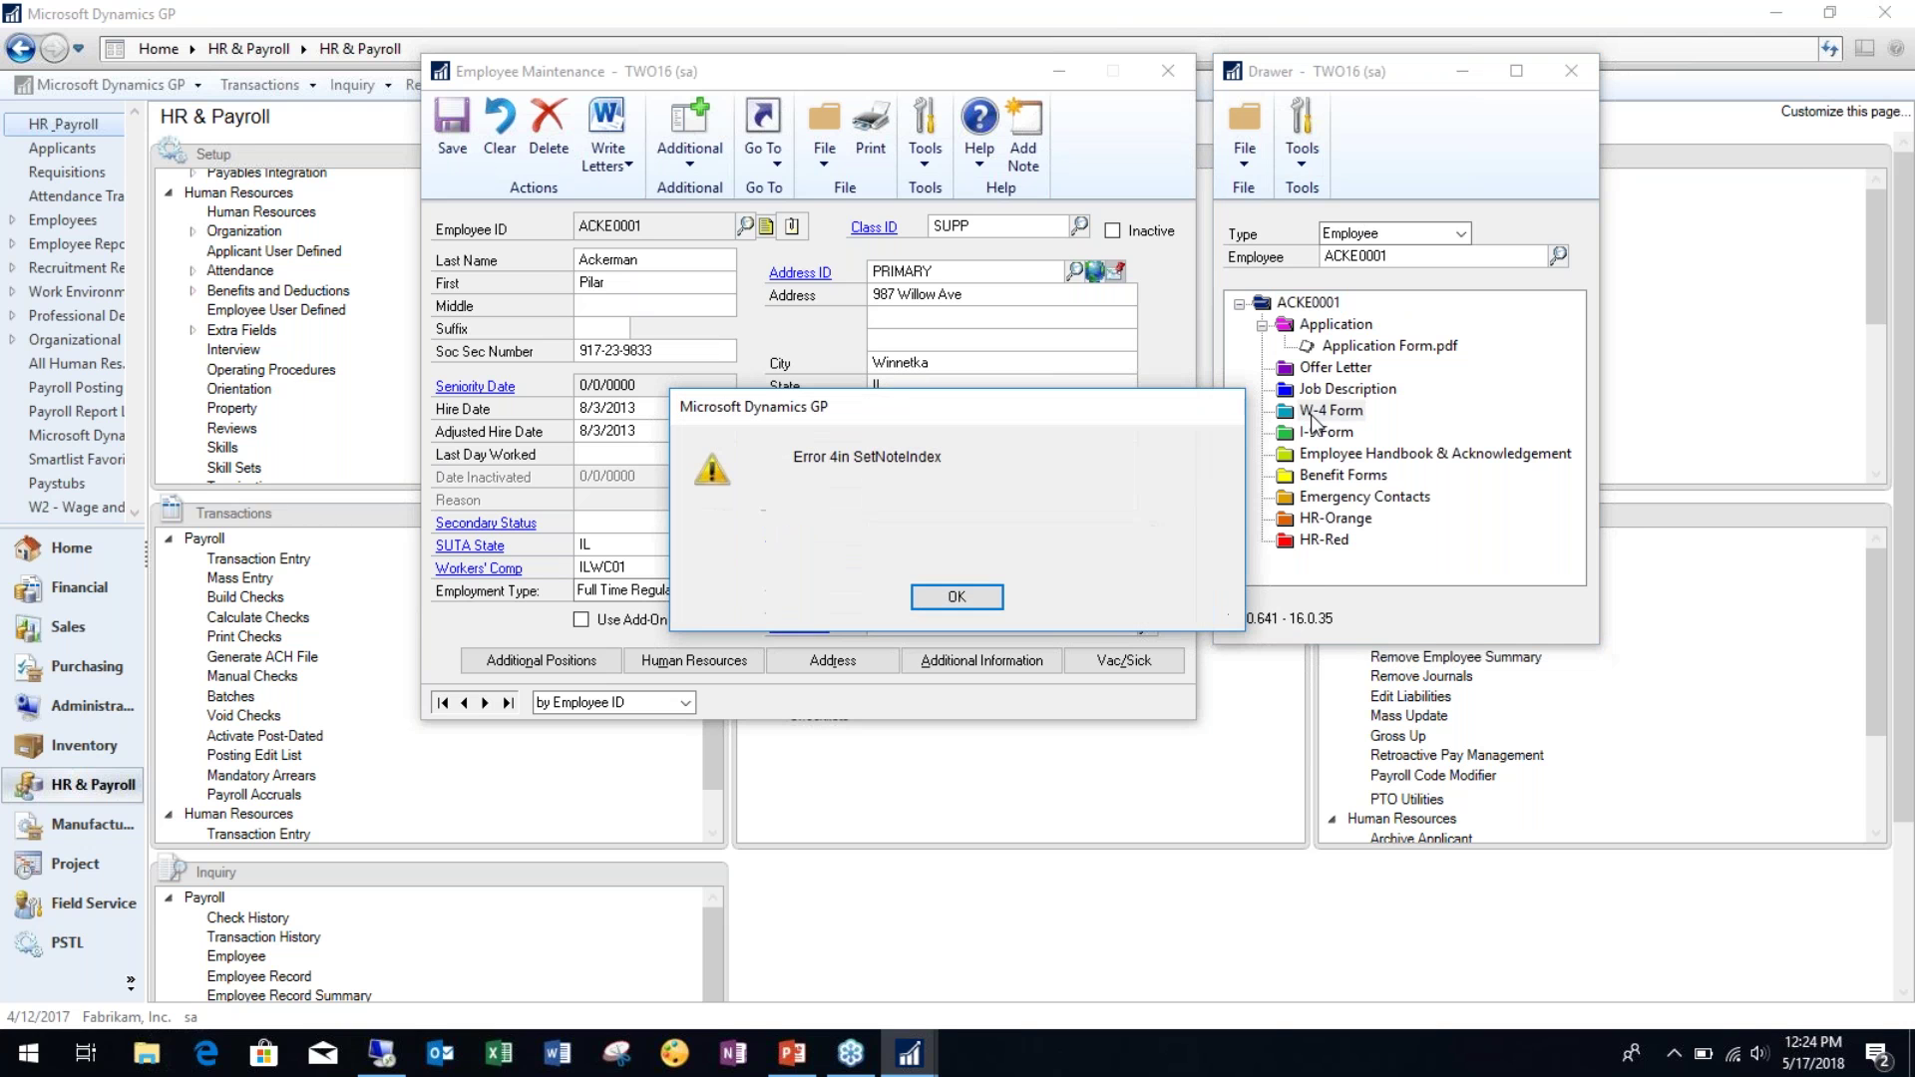
{"action": "left_click", "coordinate": [956, 597]}
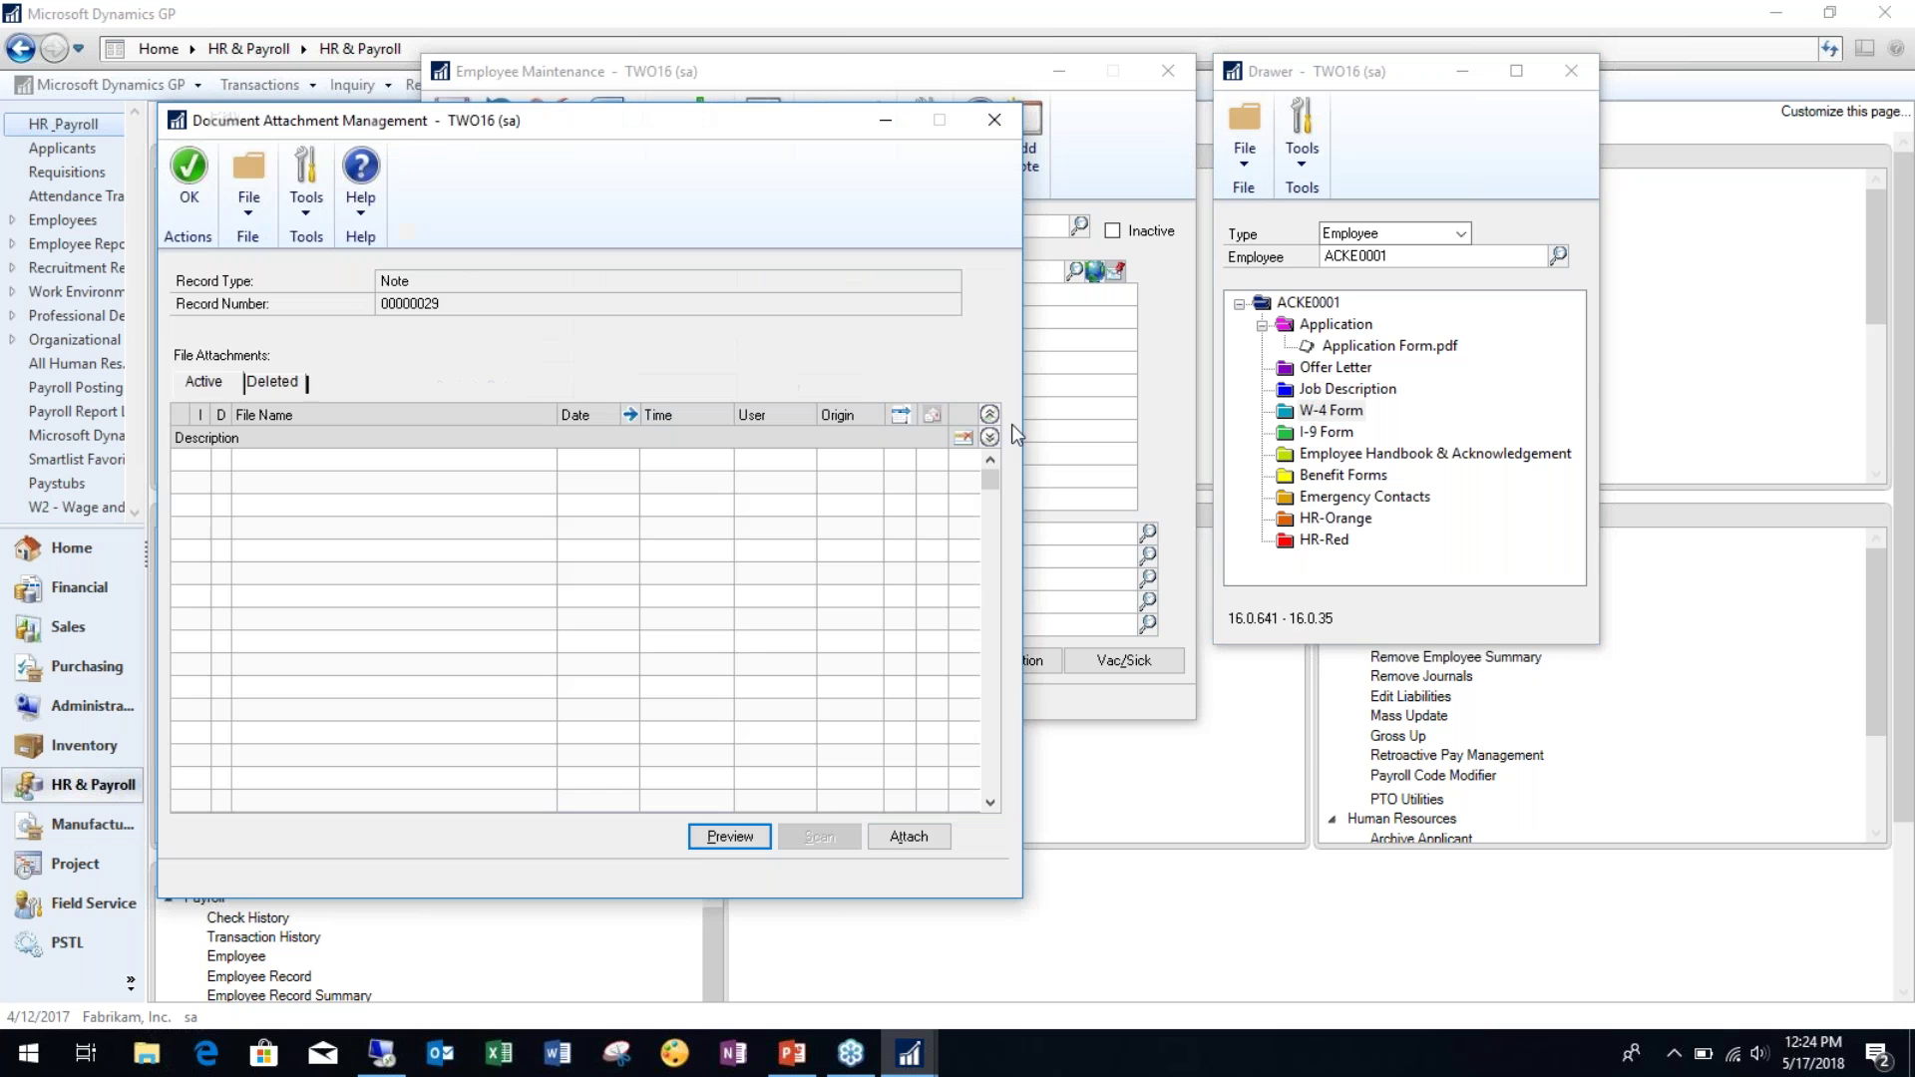
Step: Attach the W-4 Form PDF from the Downloads folder to the employee's W-4 Form folder
{"action": "left_click_drag", "start_coordinate": [705, 118], "coordinate": [1008, 46]}
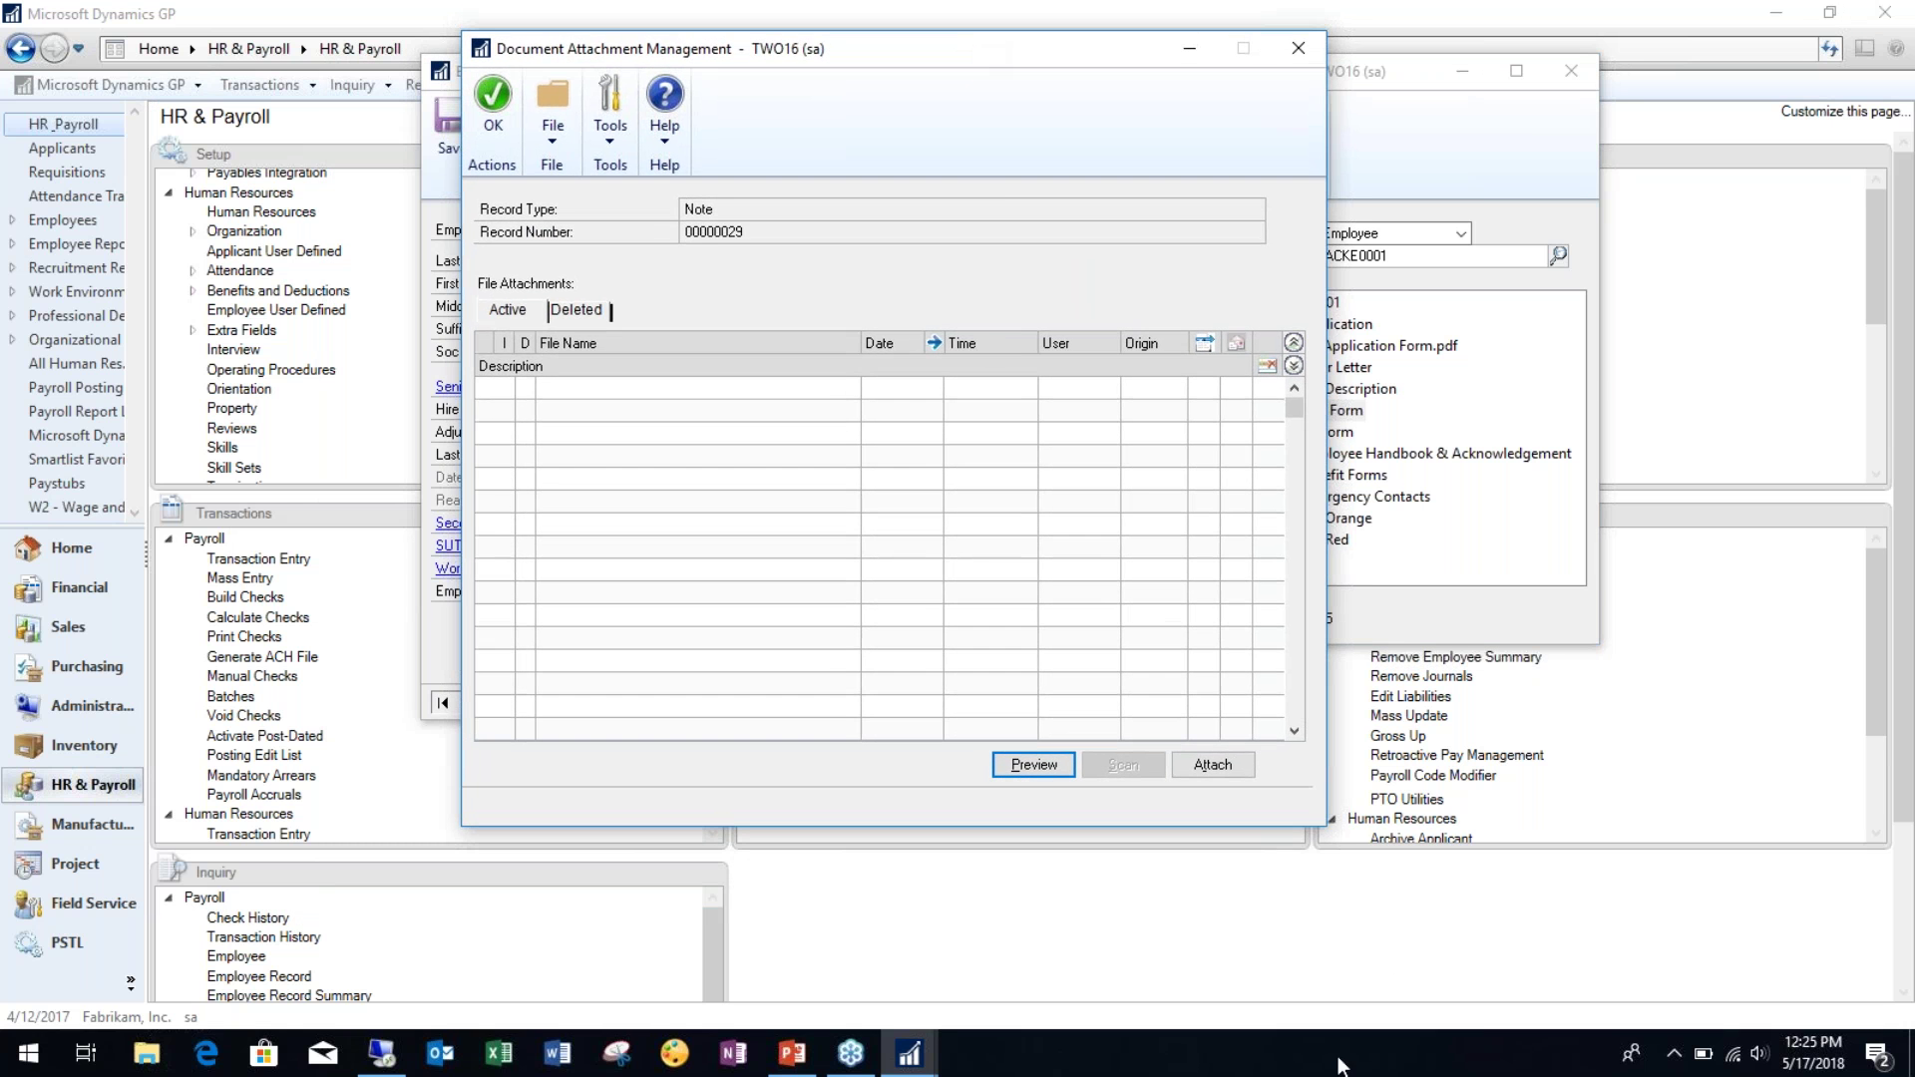
{"action": "left_click", "coordinate": [1233, 765]}
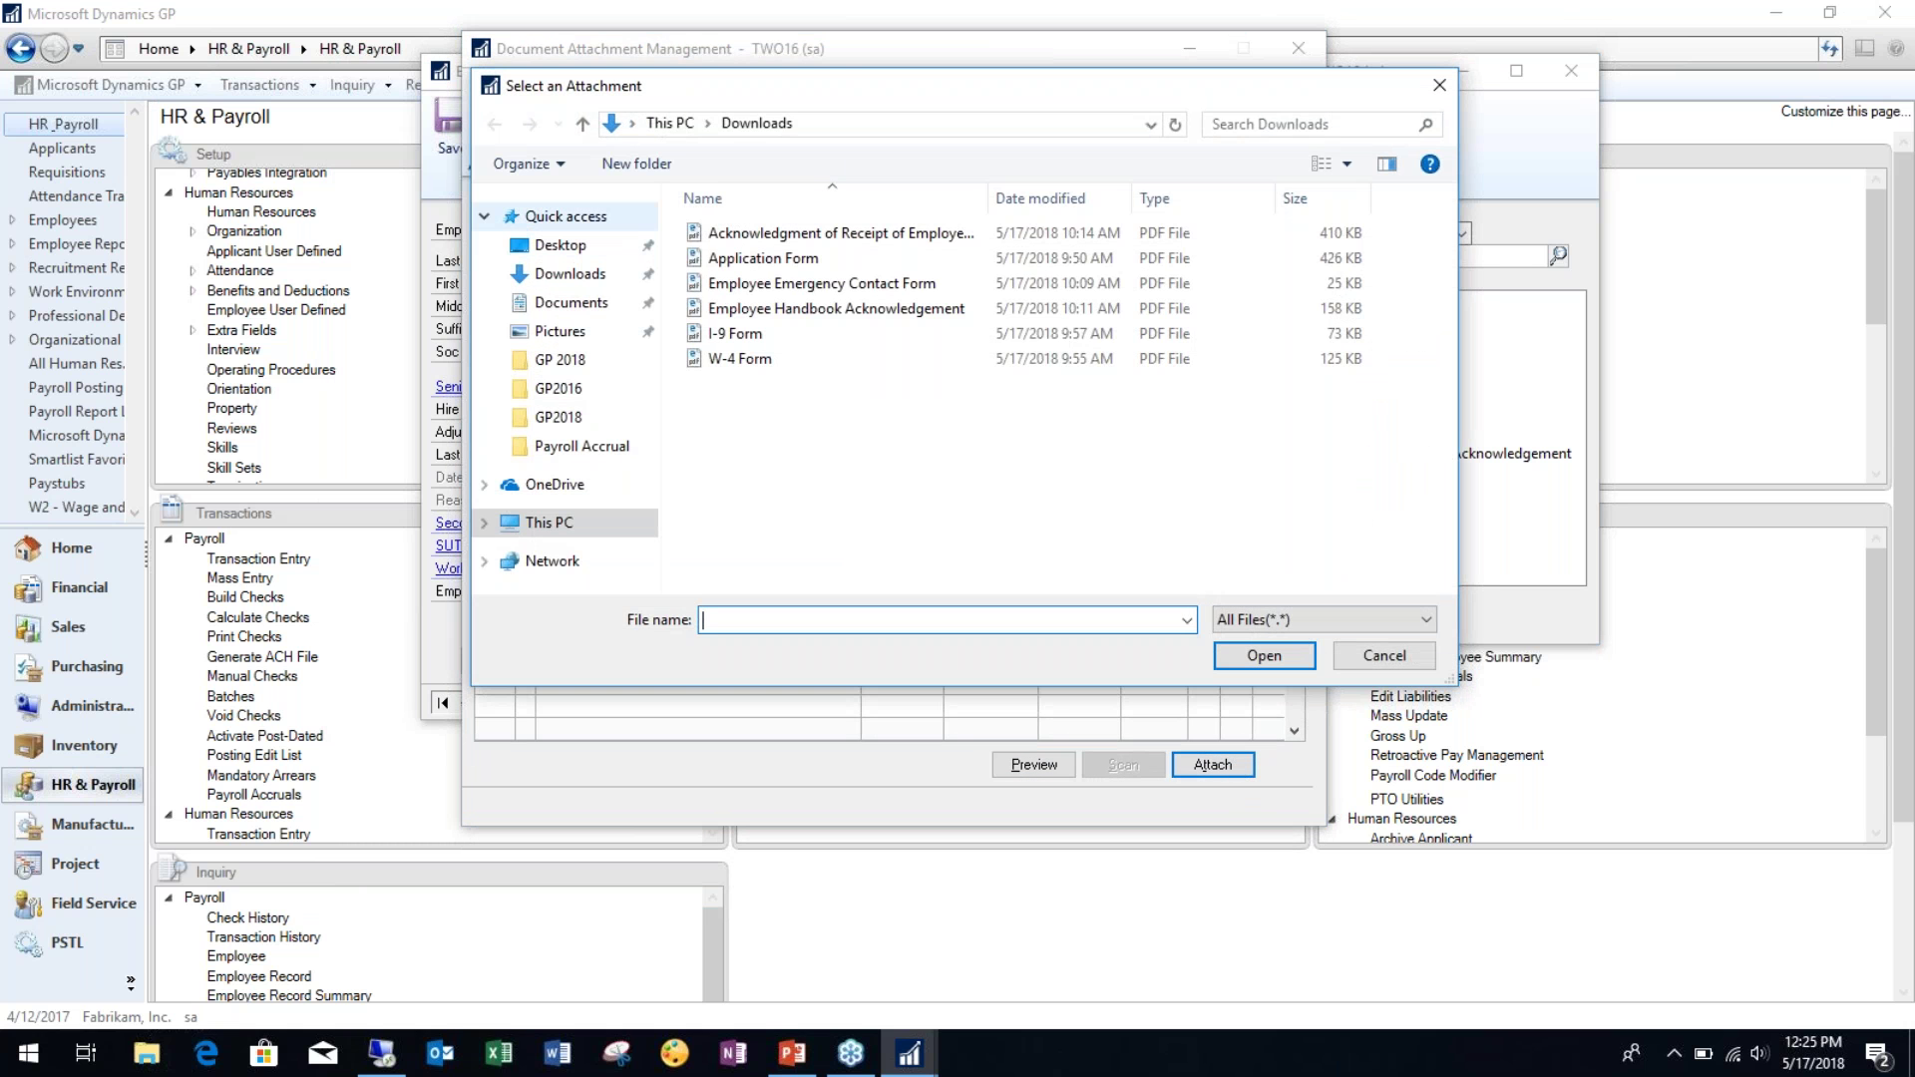
{"action": "left_click", "coordinate": [728, 359]}
{"action": "double_click", "coordinate": [728, 359]}
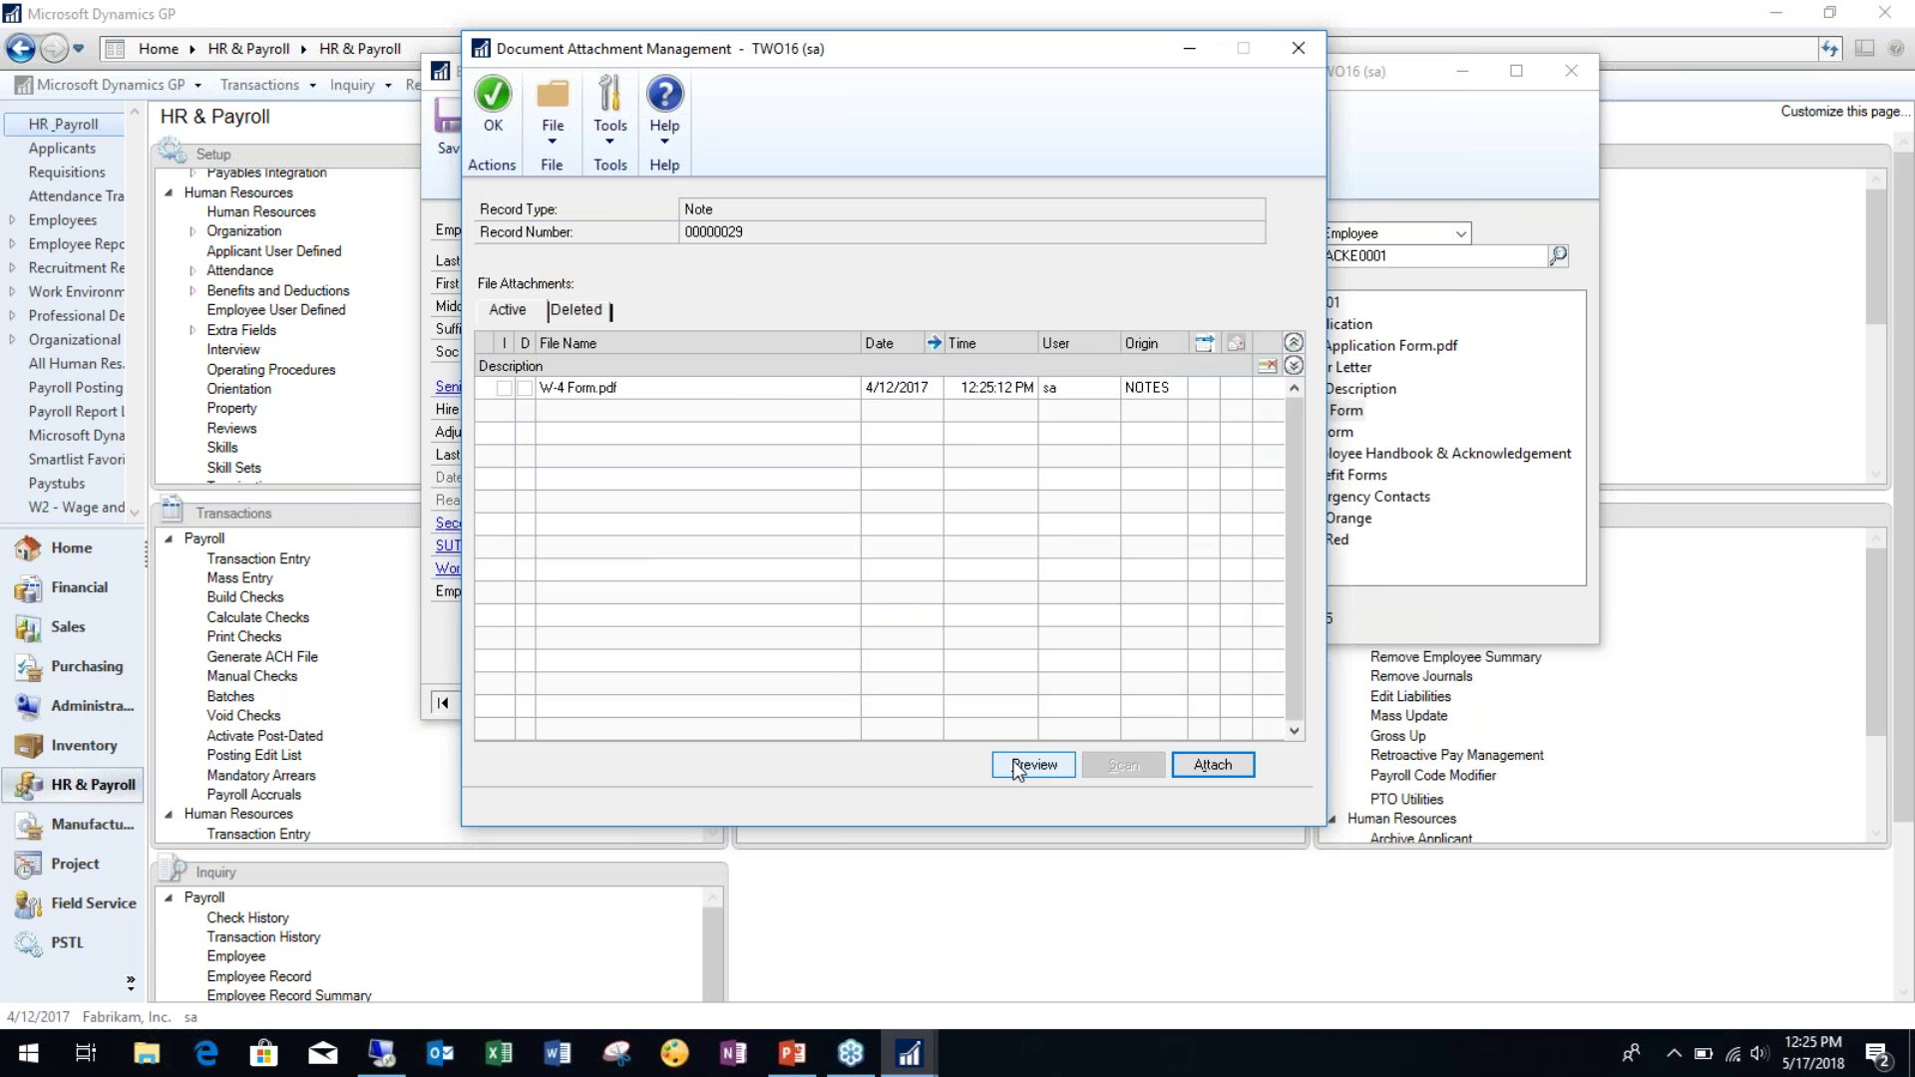
Step: Preview the attached W-4 Form.pdf, look through its pages, and close the preview and the attachments window
{"action": "left_click", "coordinate": [599, 387]}
{"action": "left_click", "coordinate": [1046, 770]}
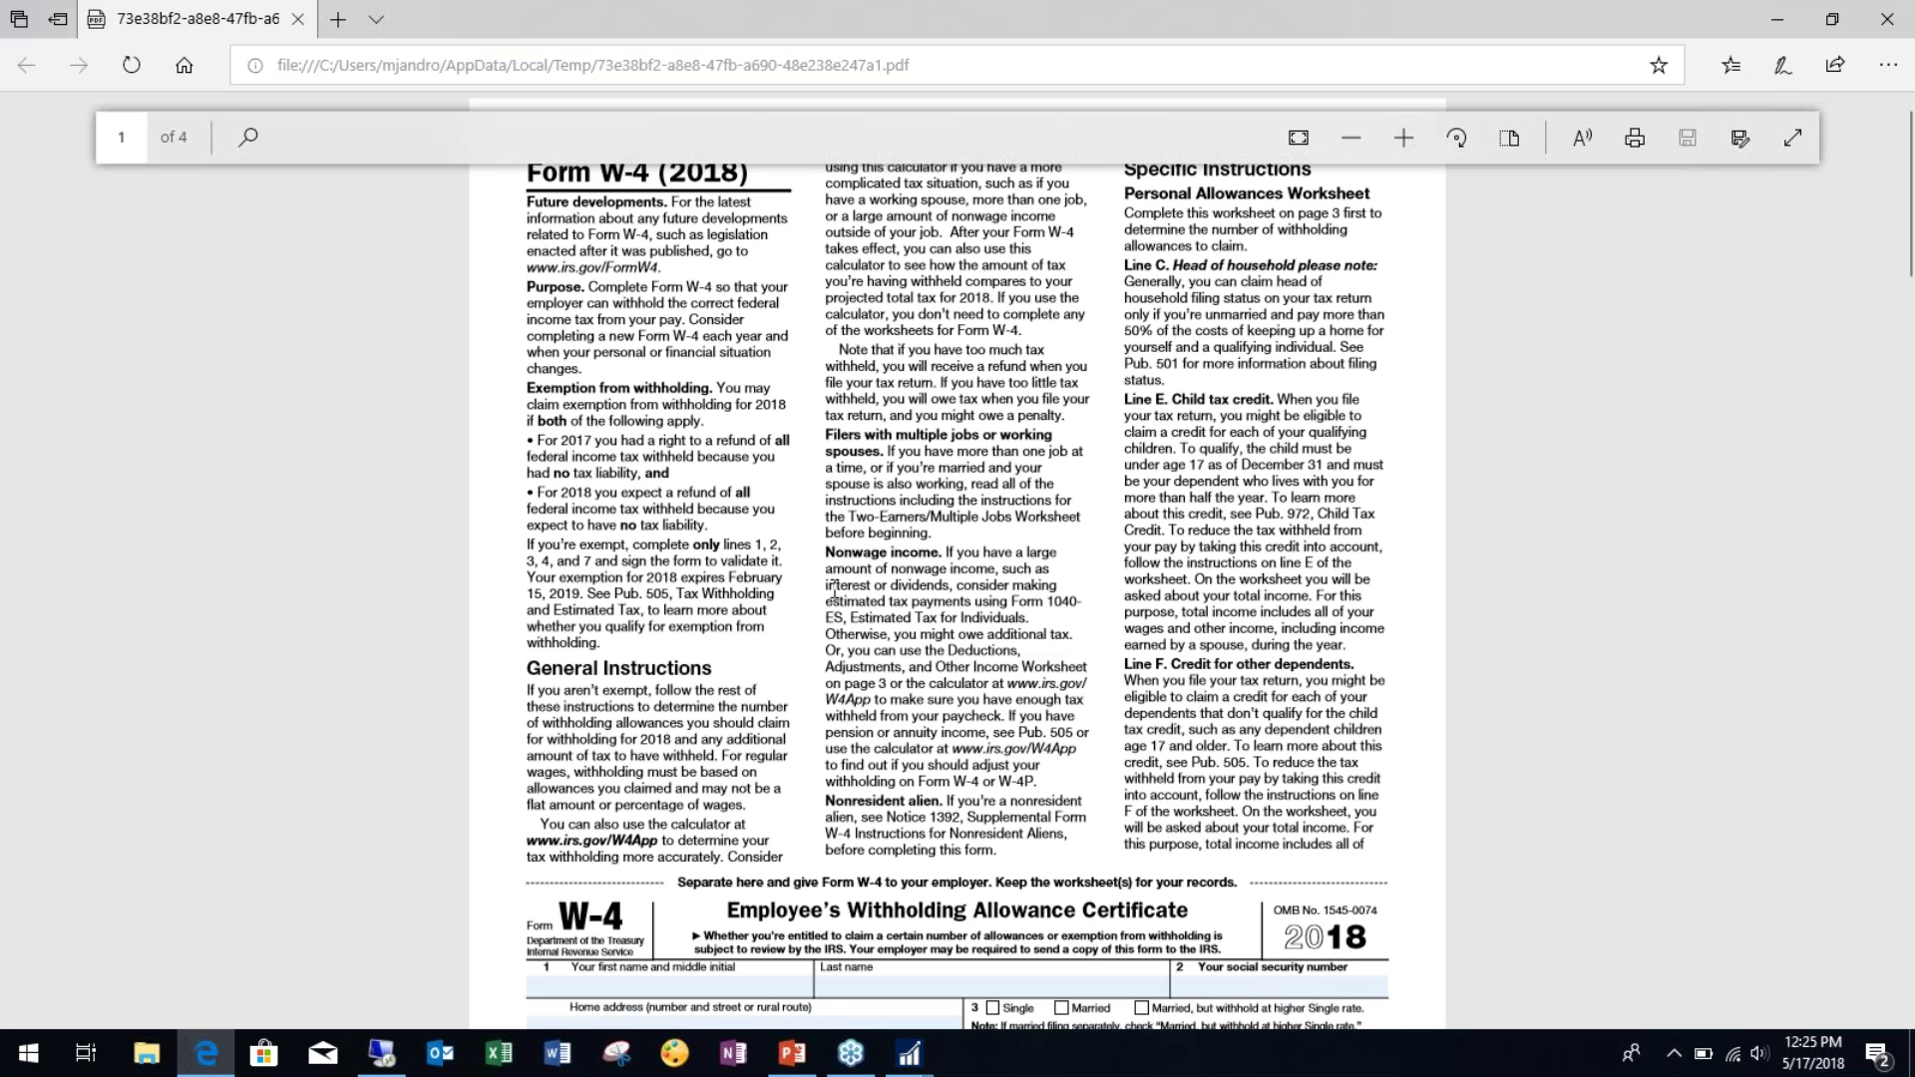
{"action": "scroll", "coordinate": [835, 592], "scroll_direction": "down", "scroll_amount": 4}
{"action": "scroll", "coordinate": [835, 591], "scroll_direction": "down", "scroll_amount": 6}
{"action": "scroll", "coordinate": [835, 596], "scroll_direction": "down", "scroll_amount": 5}
{"action": "scroll", "coordinate": [834, 597], "scroll_direction": "up", "scroll_amount": 15}
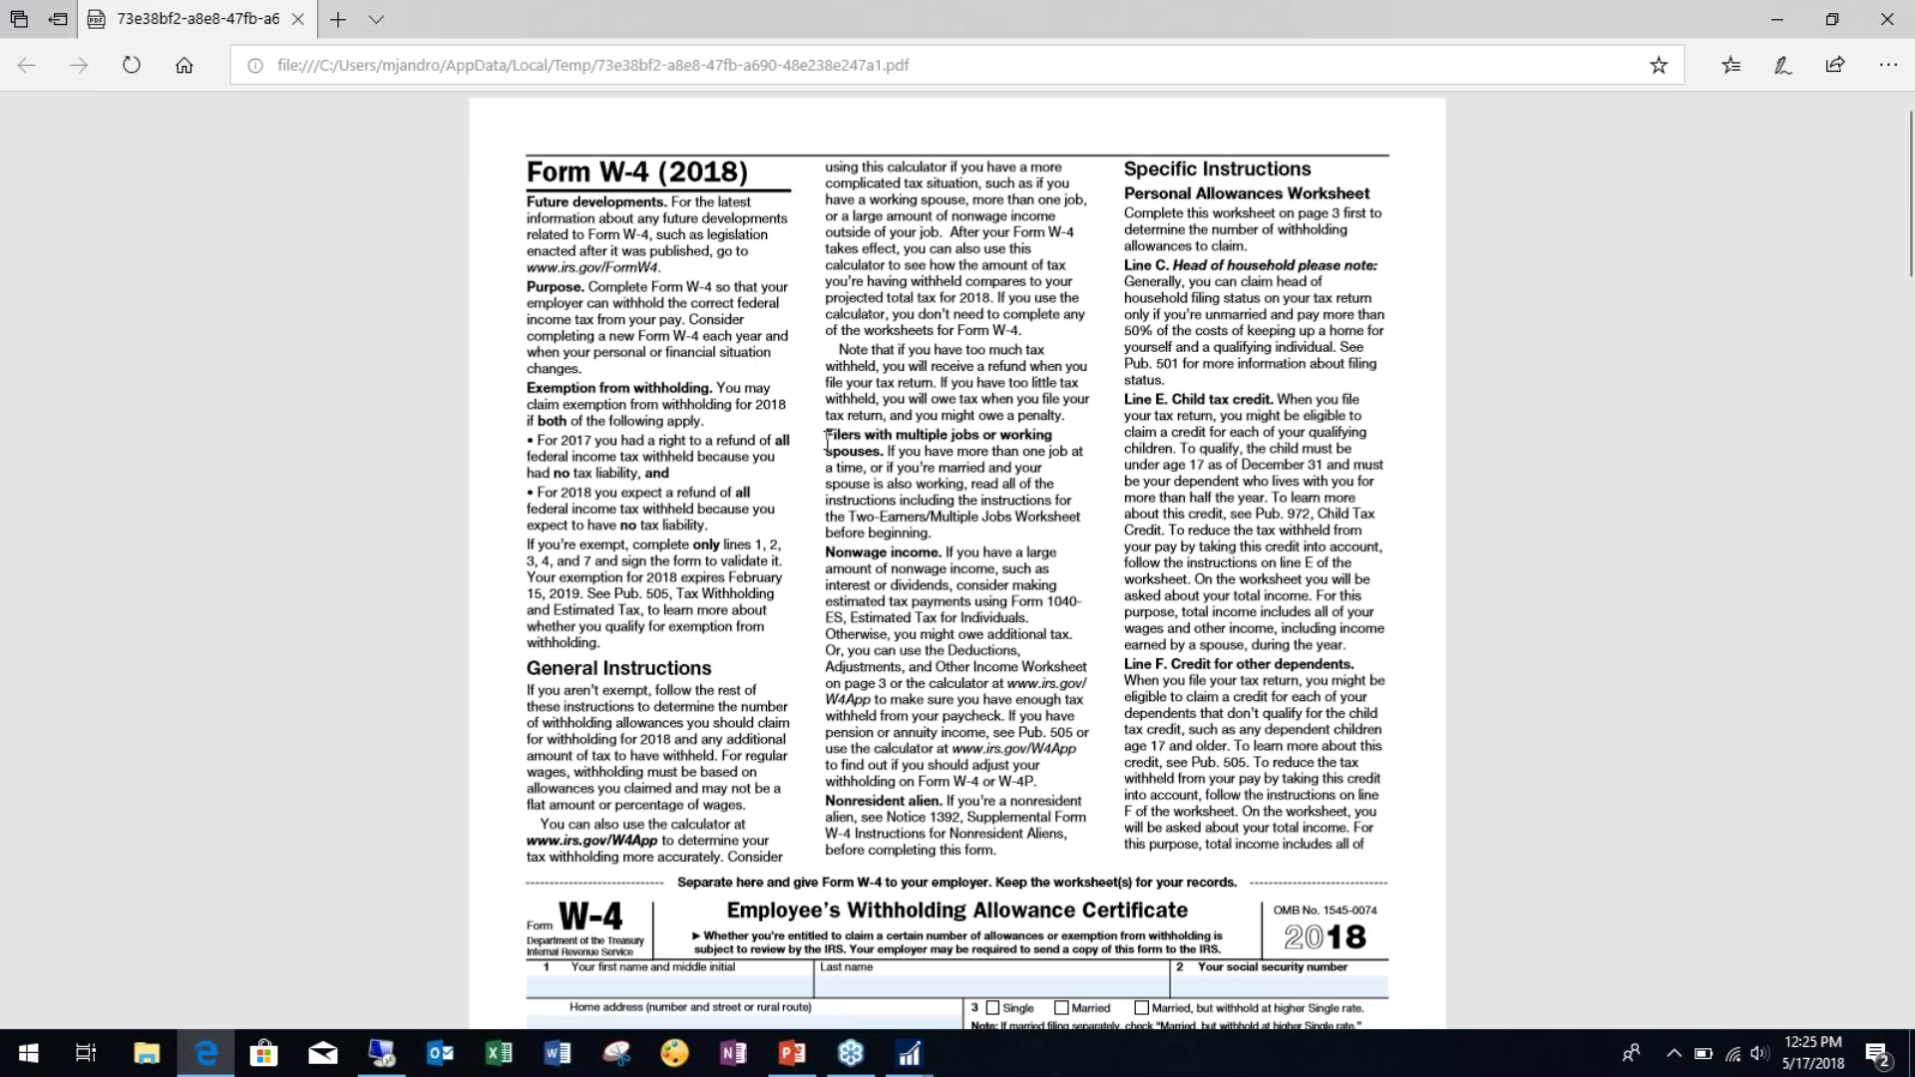
{"action": "scroll", "coordinate": [827, 442], "scroll_direction": "down", "scroll_amount": 2}
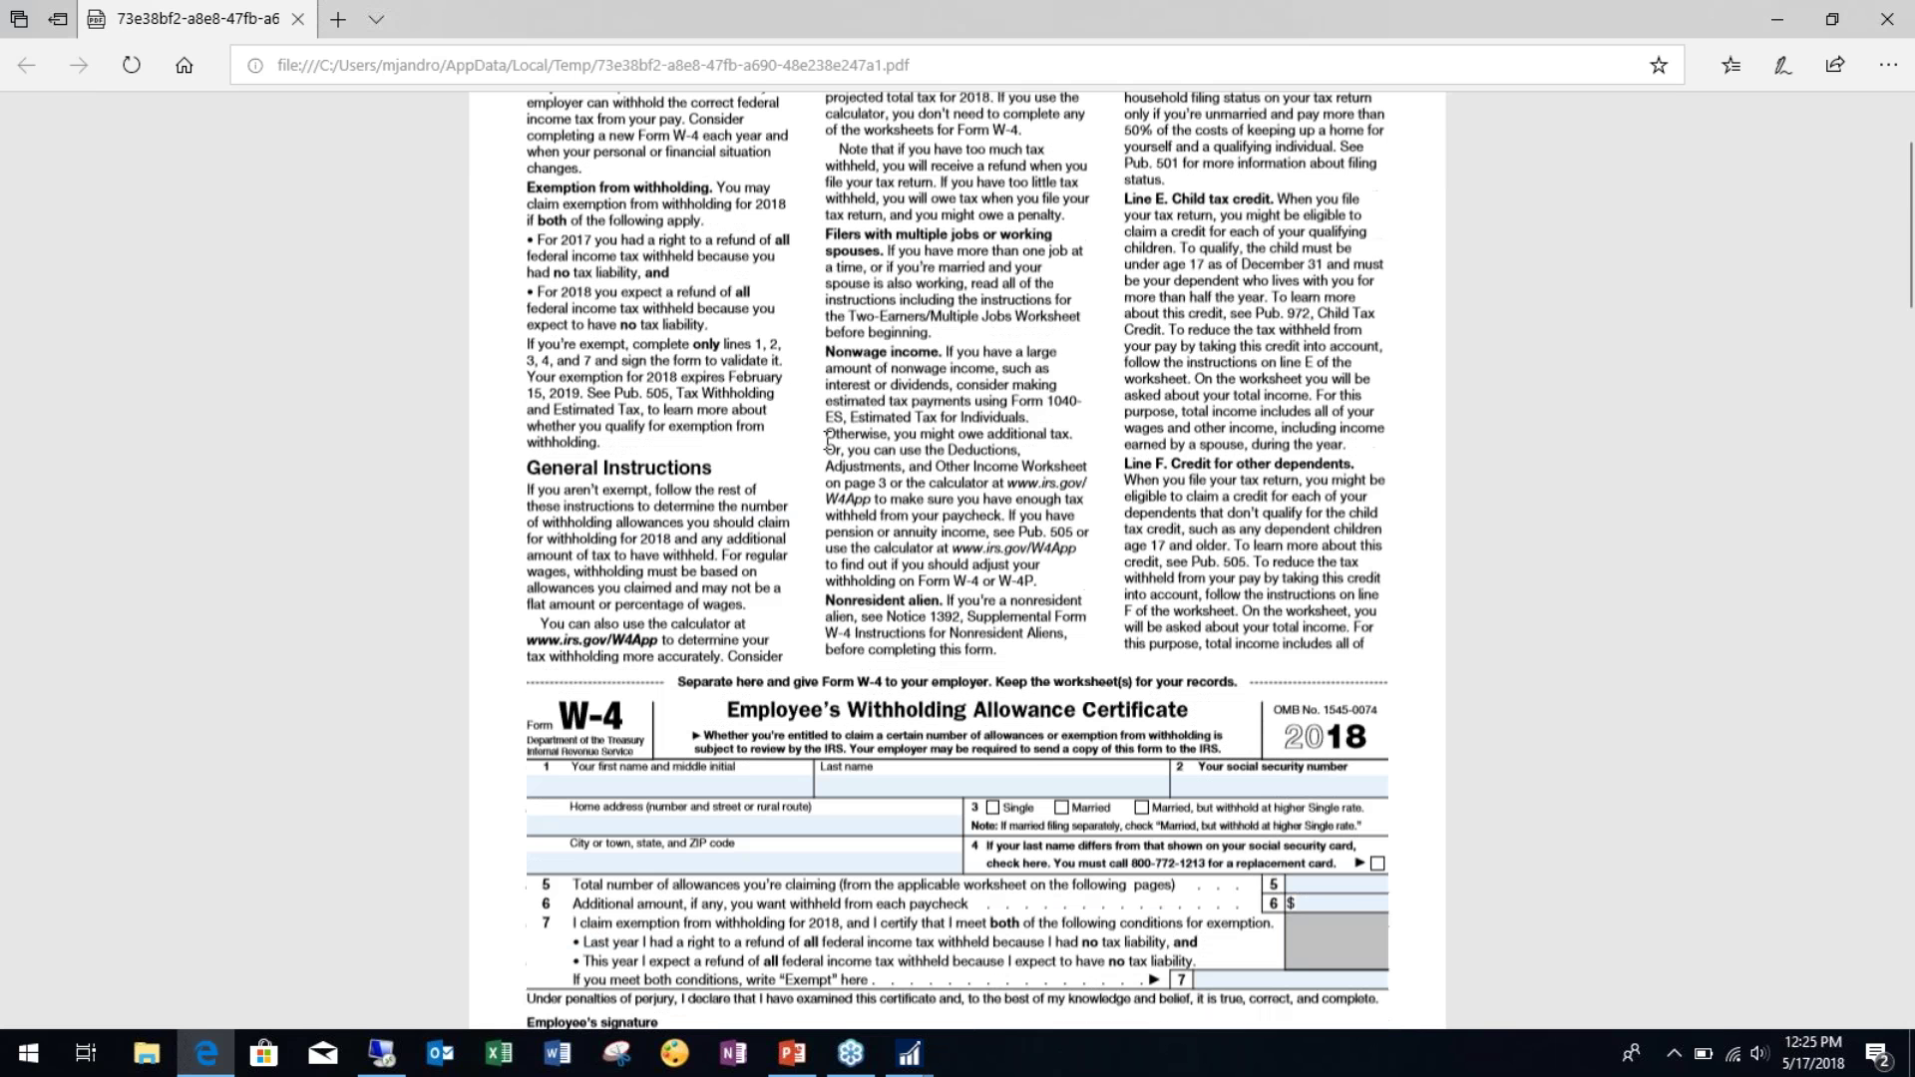
{"action": "scroll", "coordinate": [827, 442], "scroll_direction": "down", "scroll_amount": 2}
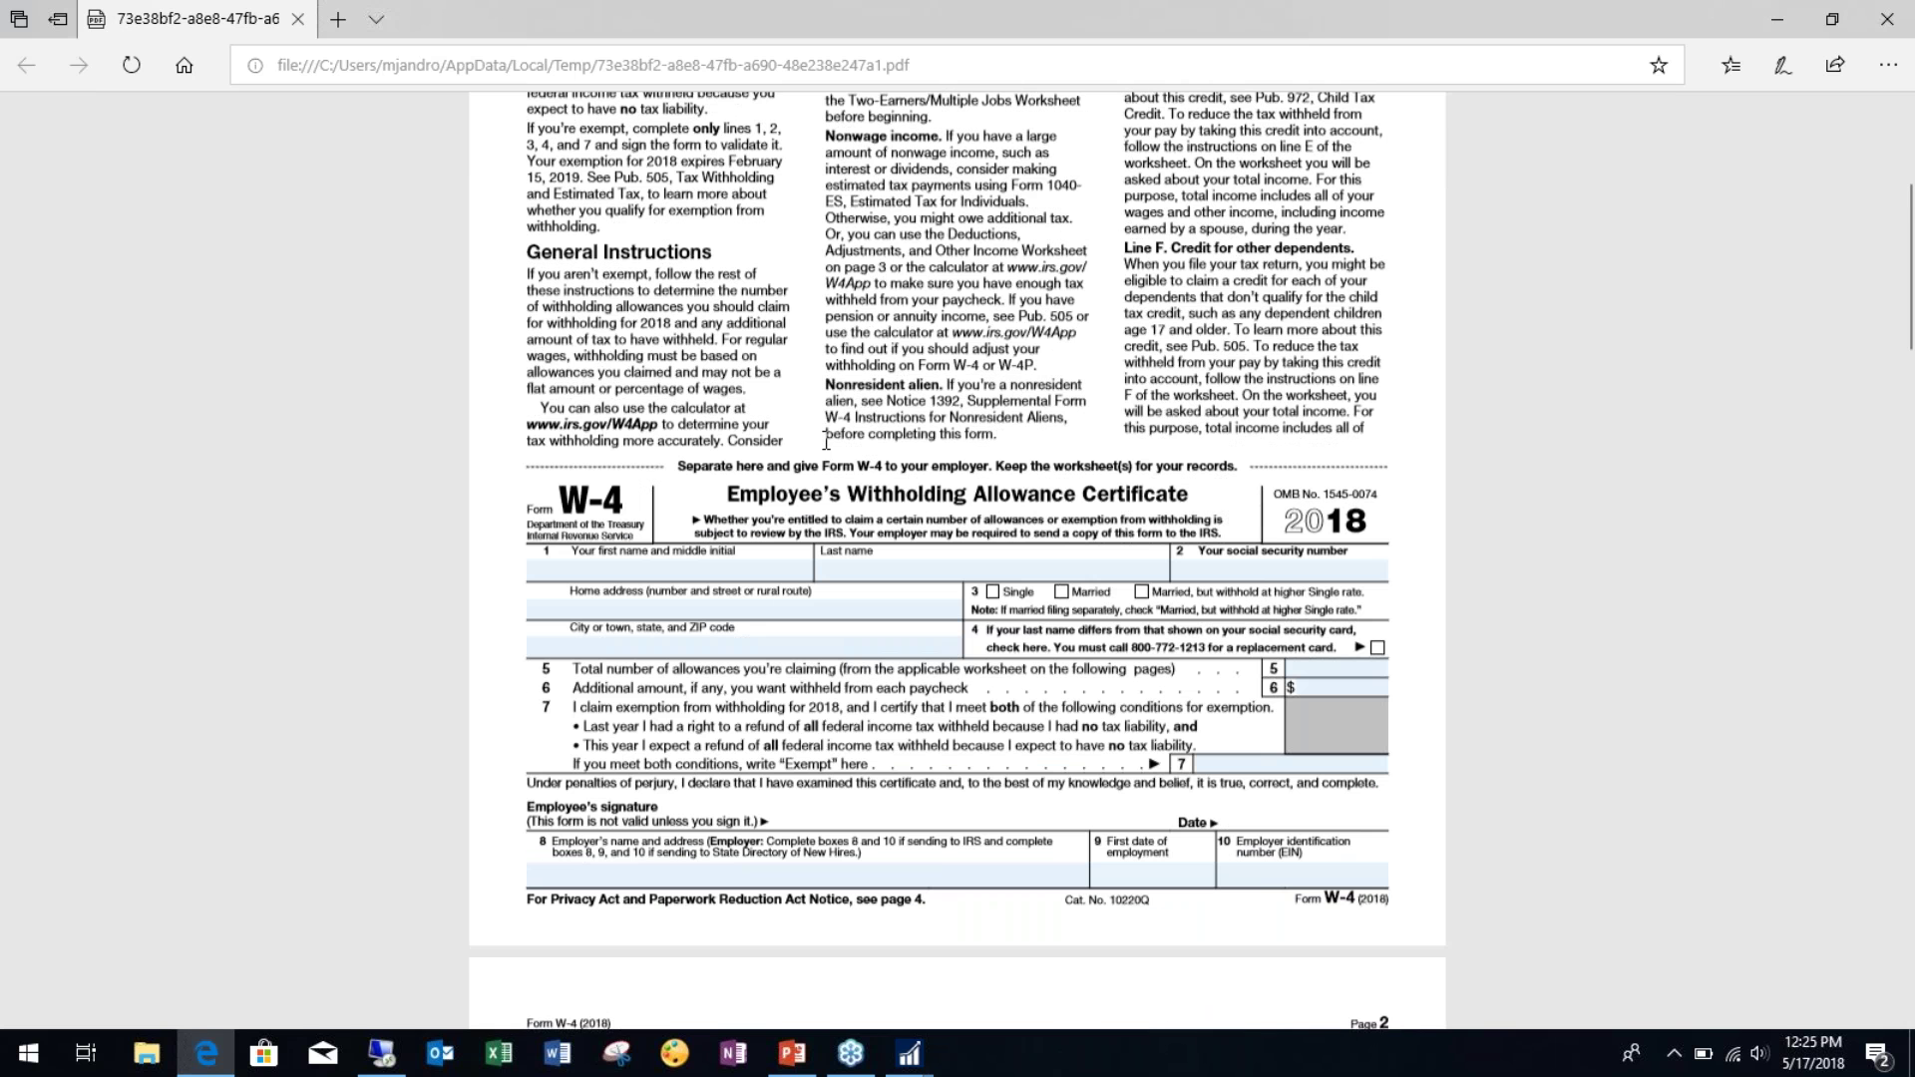
{"action": "scroll", "coordinate": [1330, 251], "scroll_direction": "up", "scroll_amount": 4}
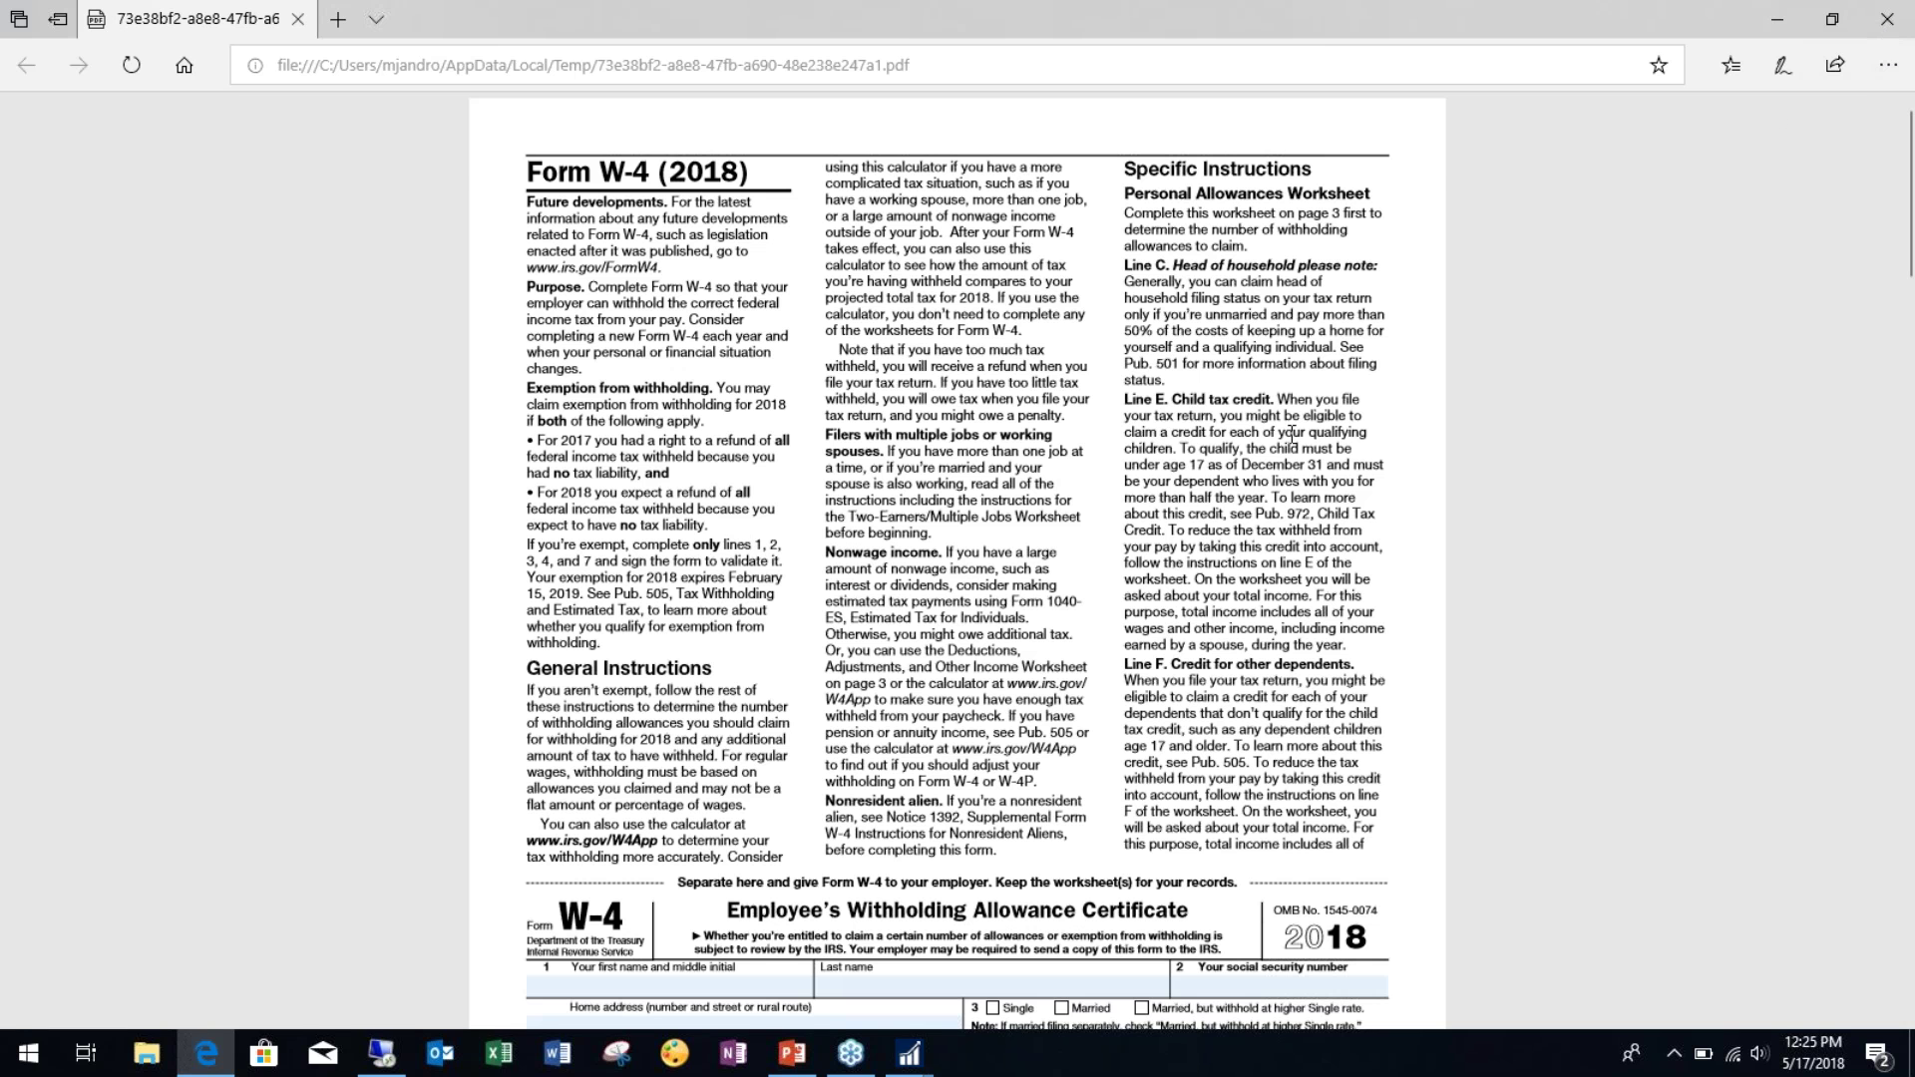
{"action": "left_click", "coordinate": [1883, 20]}
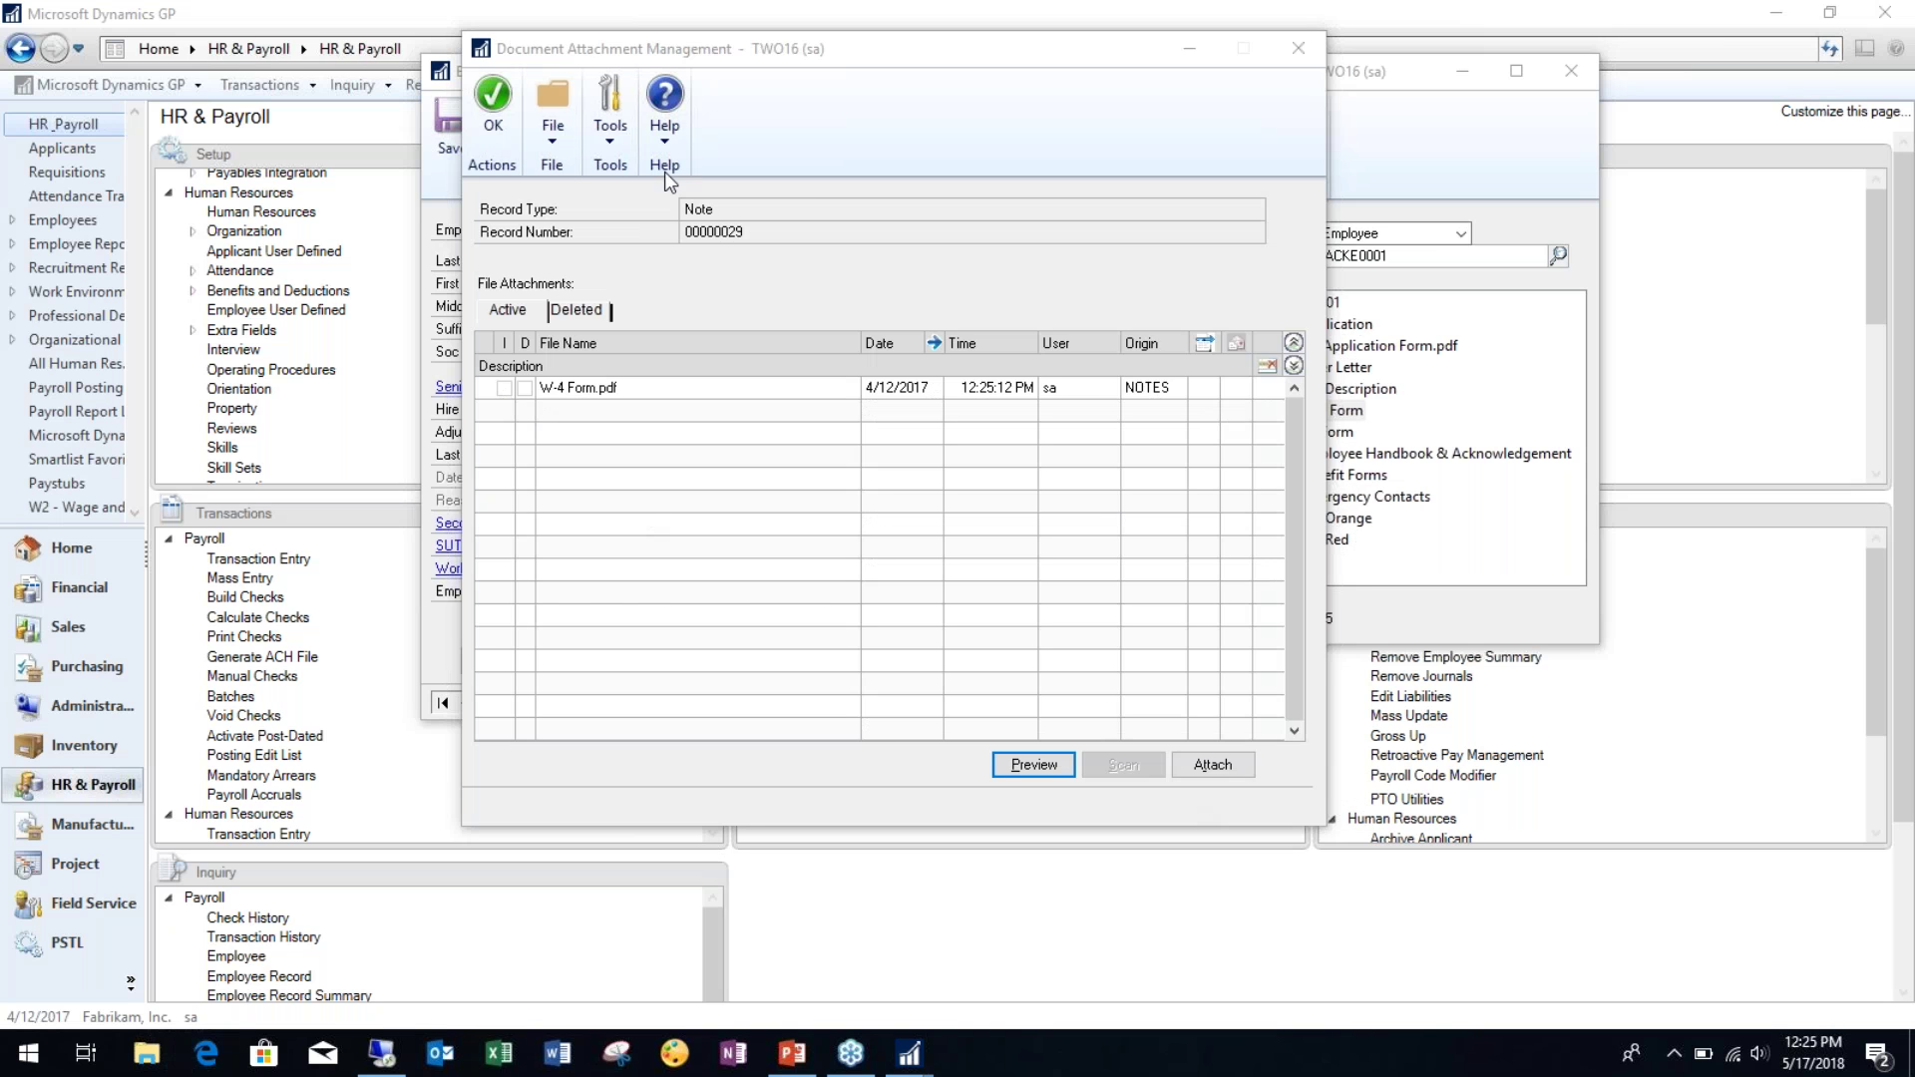
{"action": "left_click", "coordinate": [492, 100]}
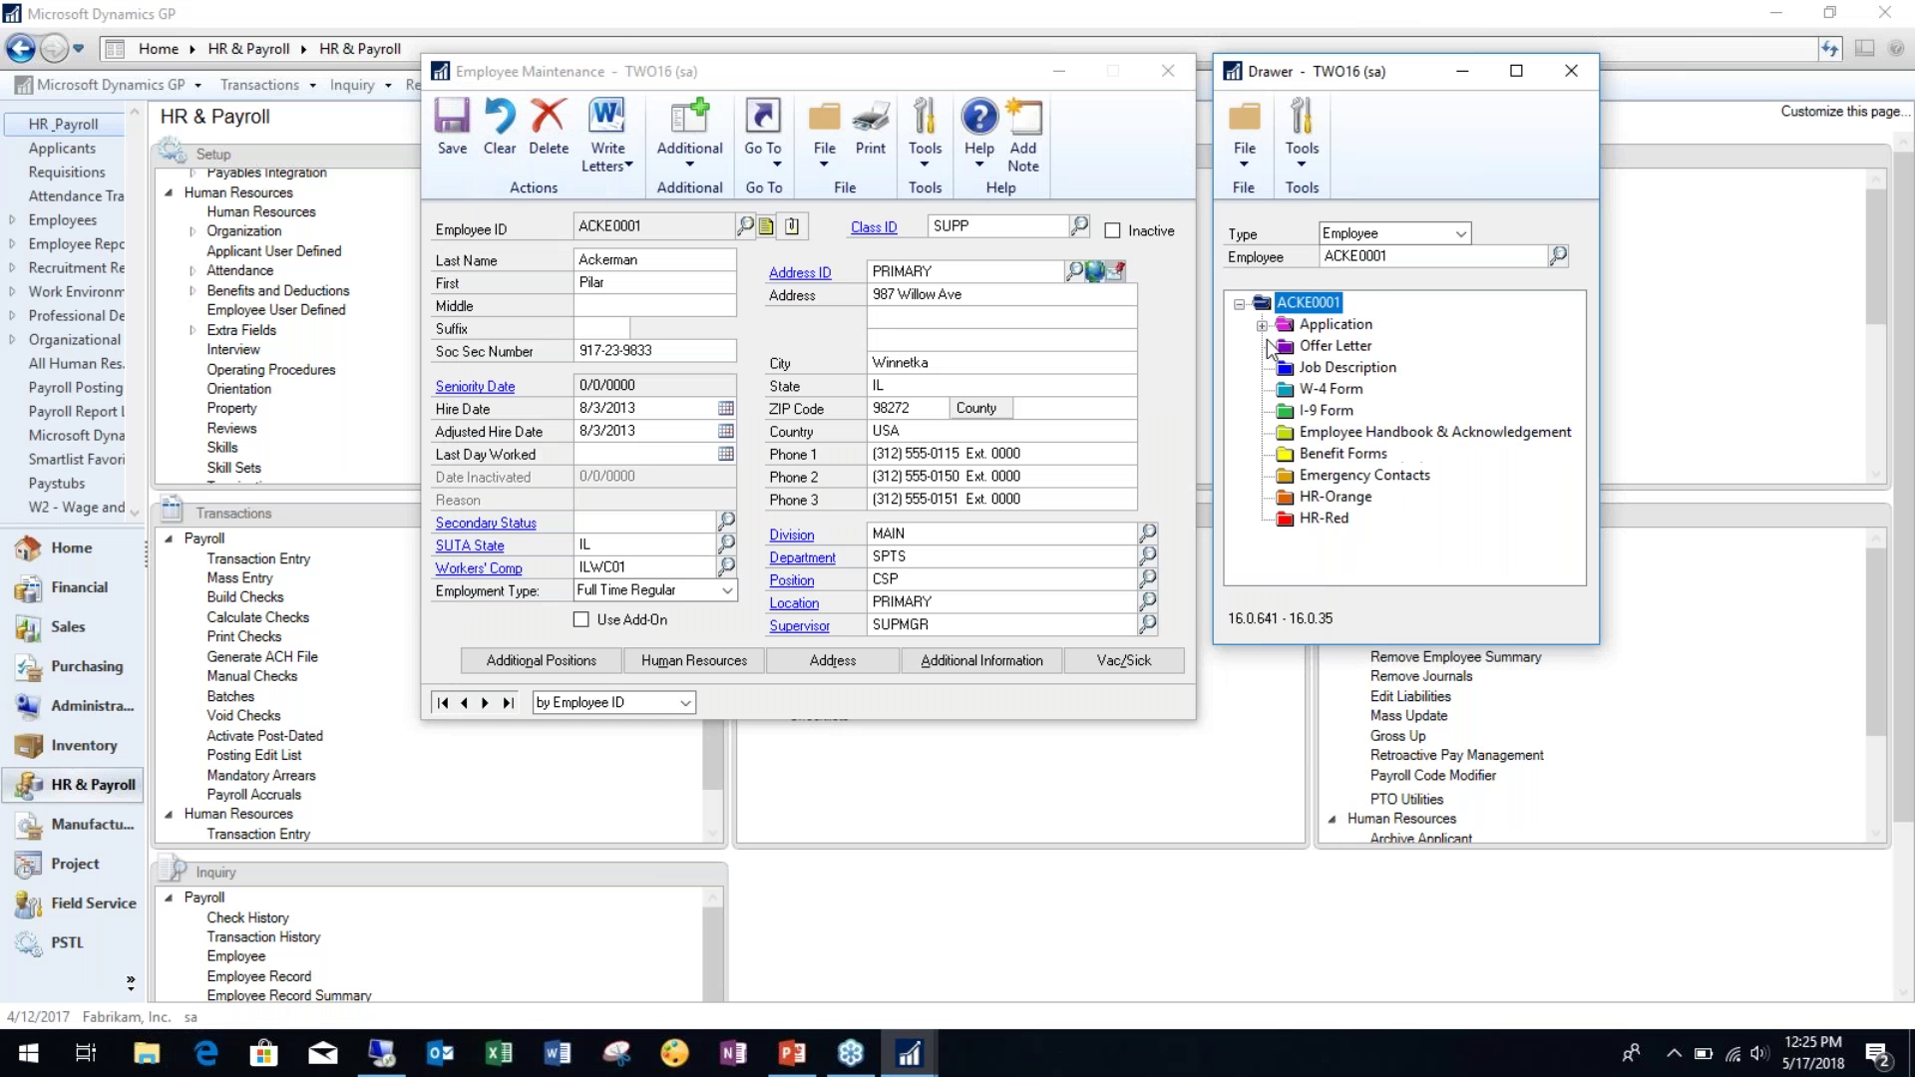
Step: Reopen the attachments of the W-4 Form folder, attach the W-4 Form PDF again and select it for preview
{"action": "left_click", "coordinate": [1330, 389]}
{"action": "double_click", "coordinate": [1330, 389]}
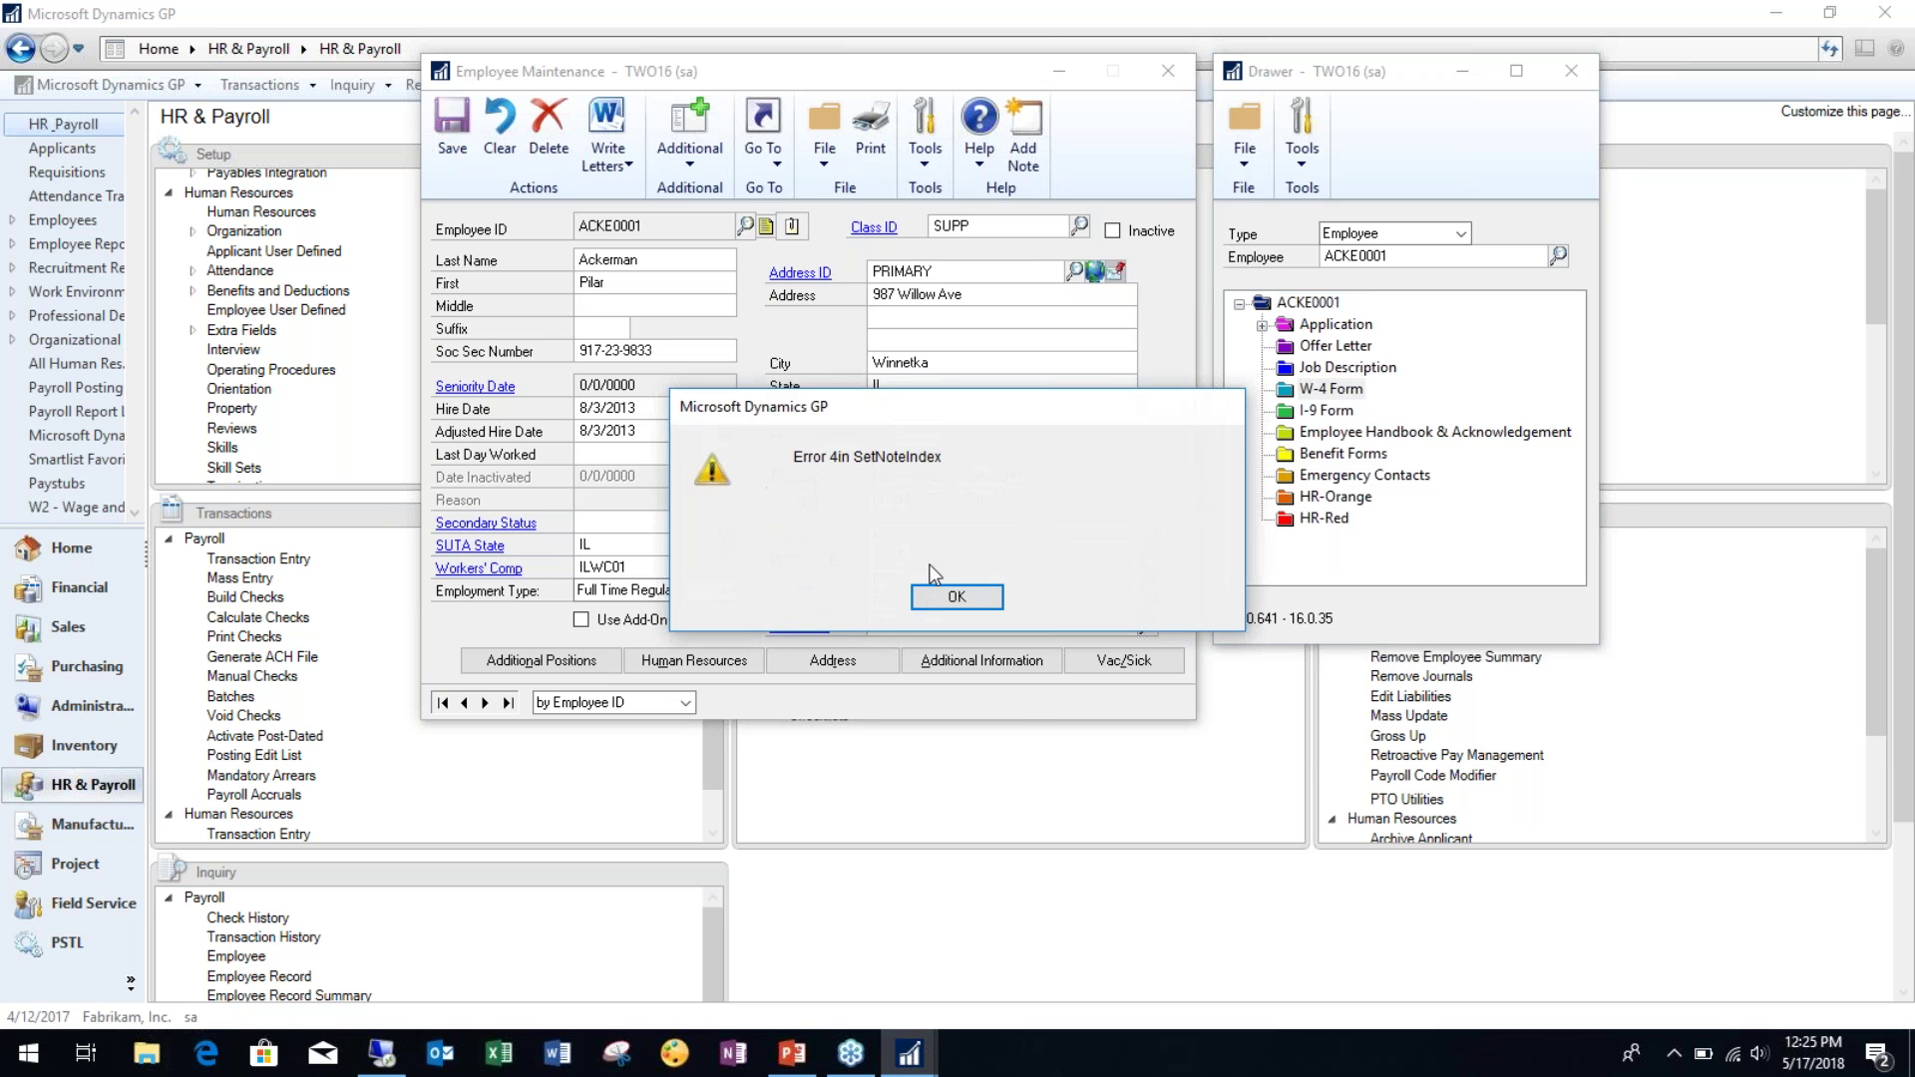
{"action": "left_click", "coordinate": [955, 595]}
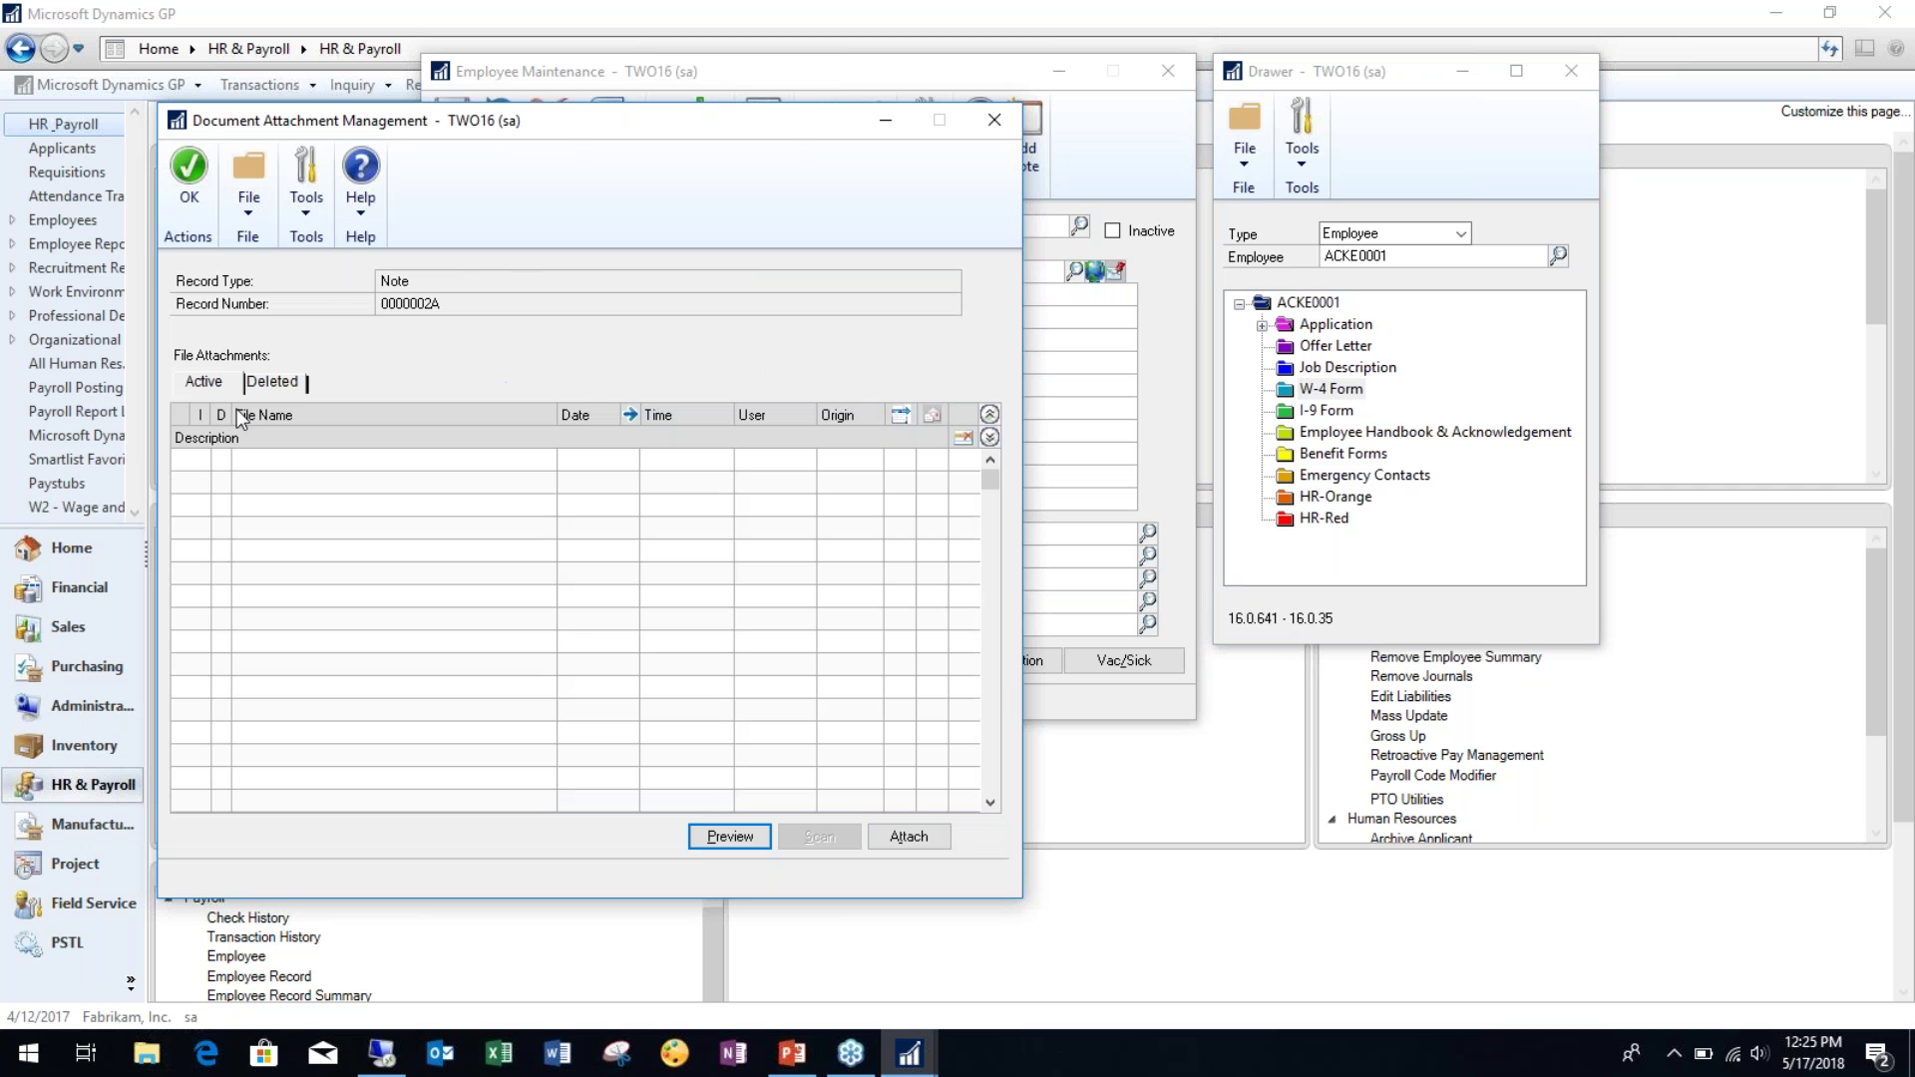
{"action": "left_click", "coordinate": [928, 834]}
{"action": "double_click", "coordinate": [435, 430]}
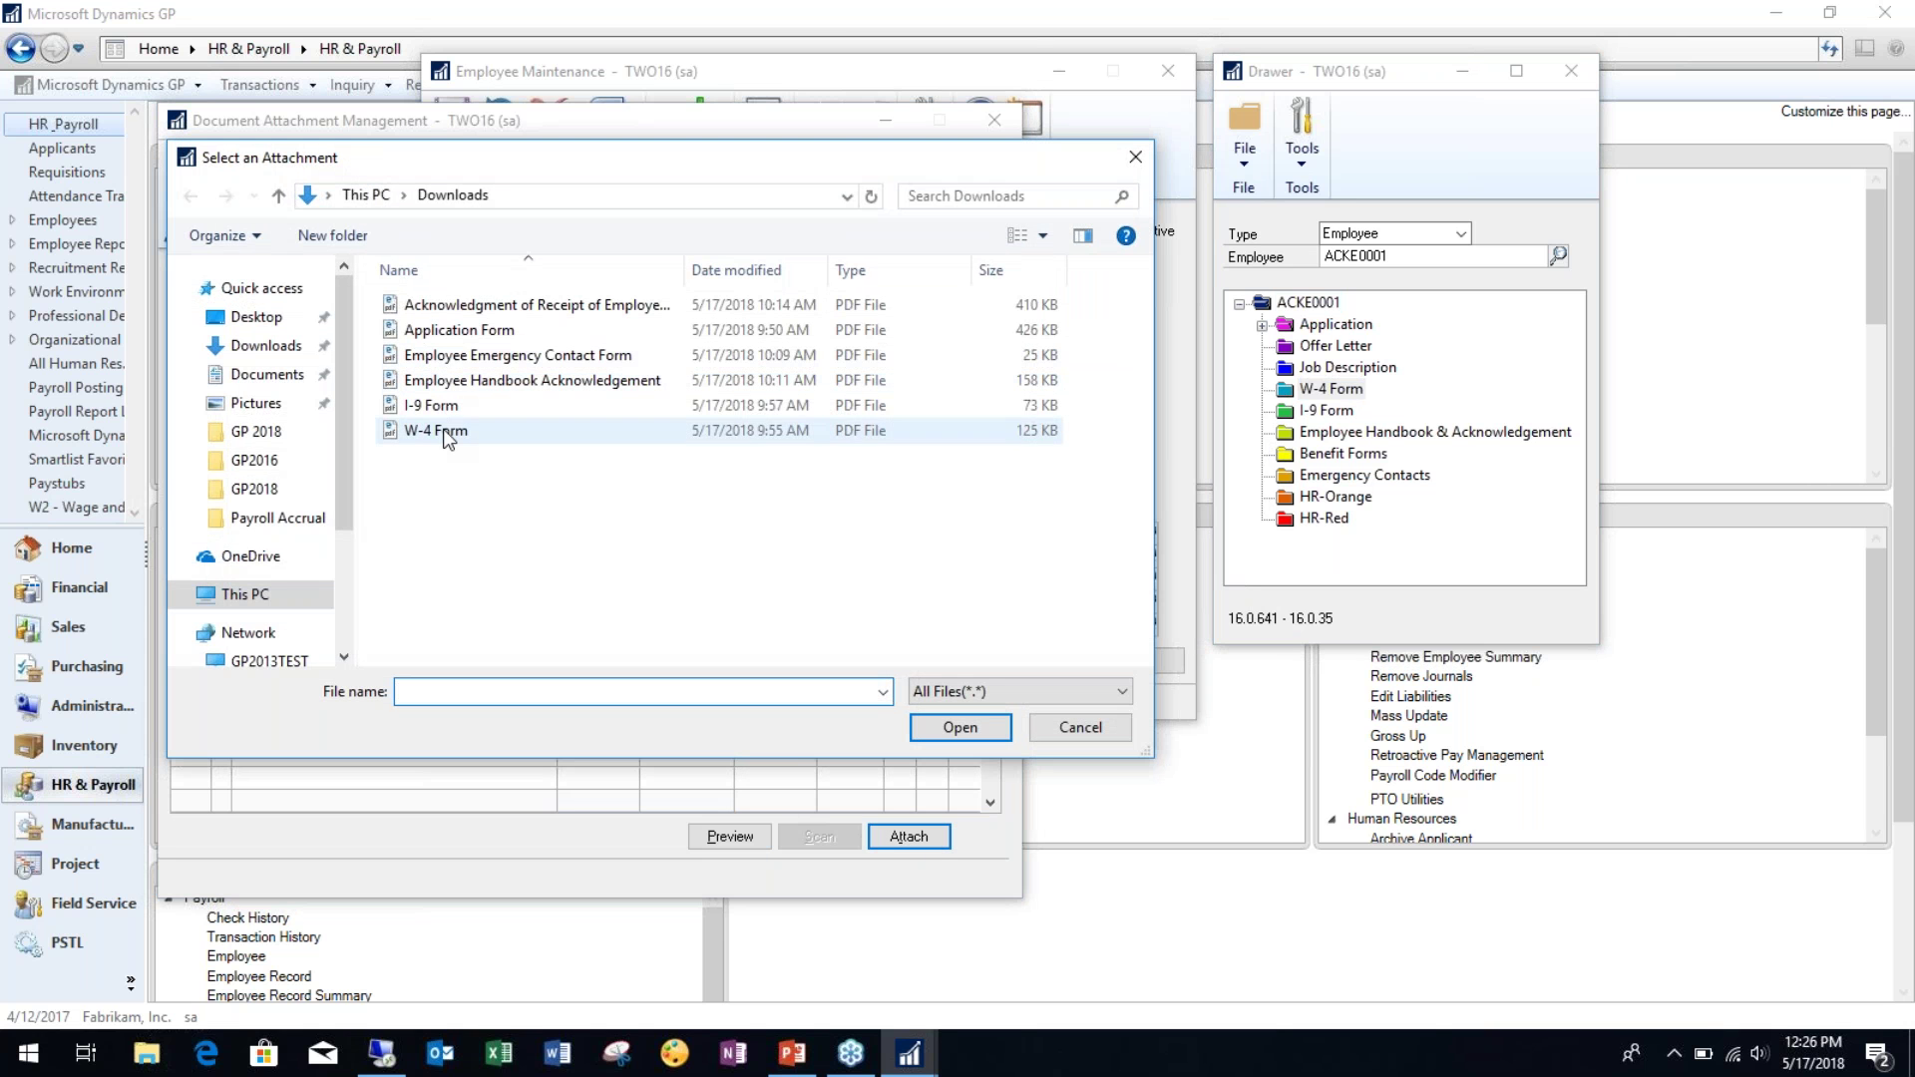
{"action": "left_click", "coordinate": [204, 465]}
{"action": "left_click", "coordinate": [754, 836]}
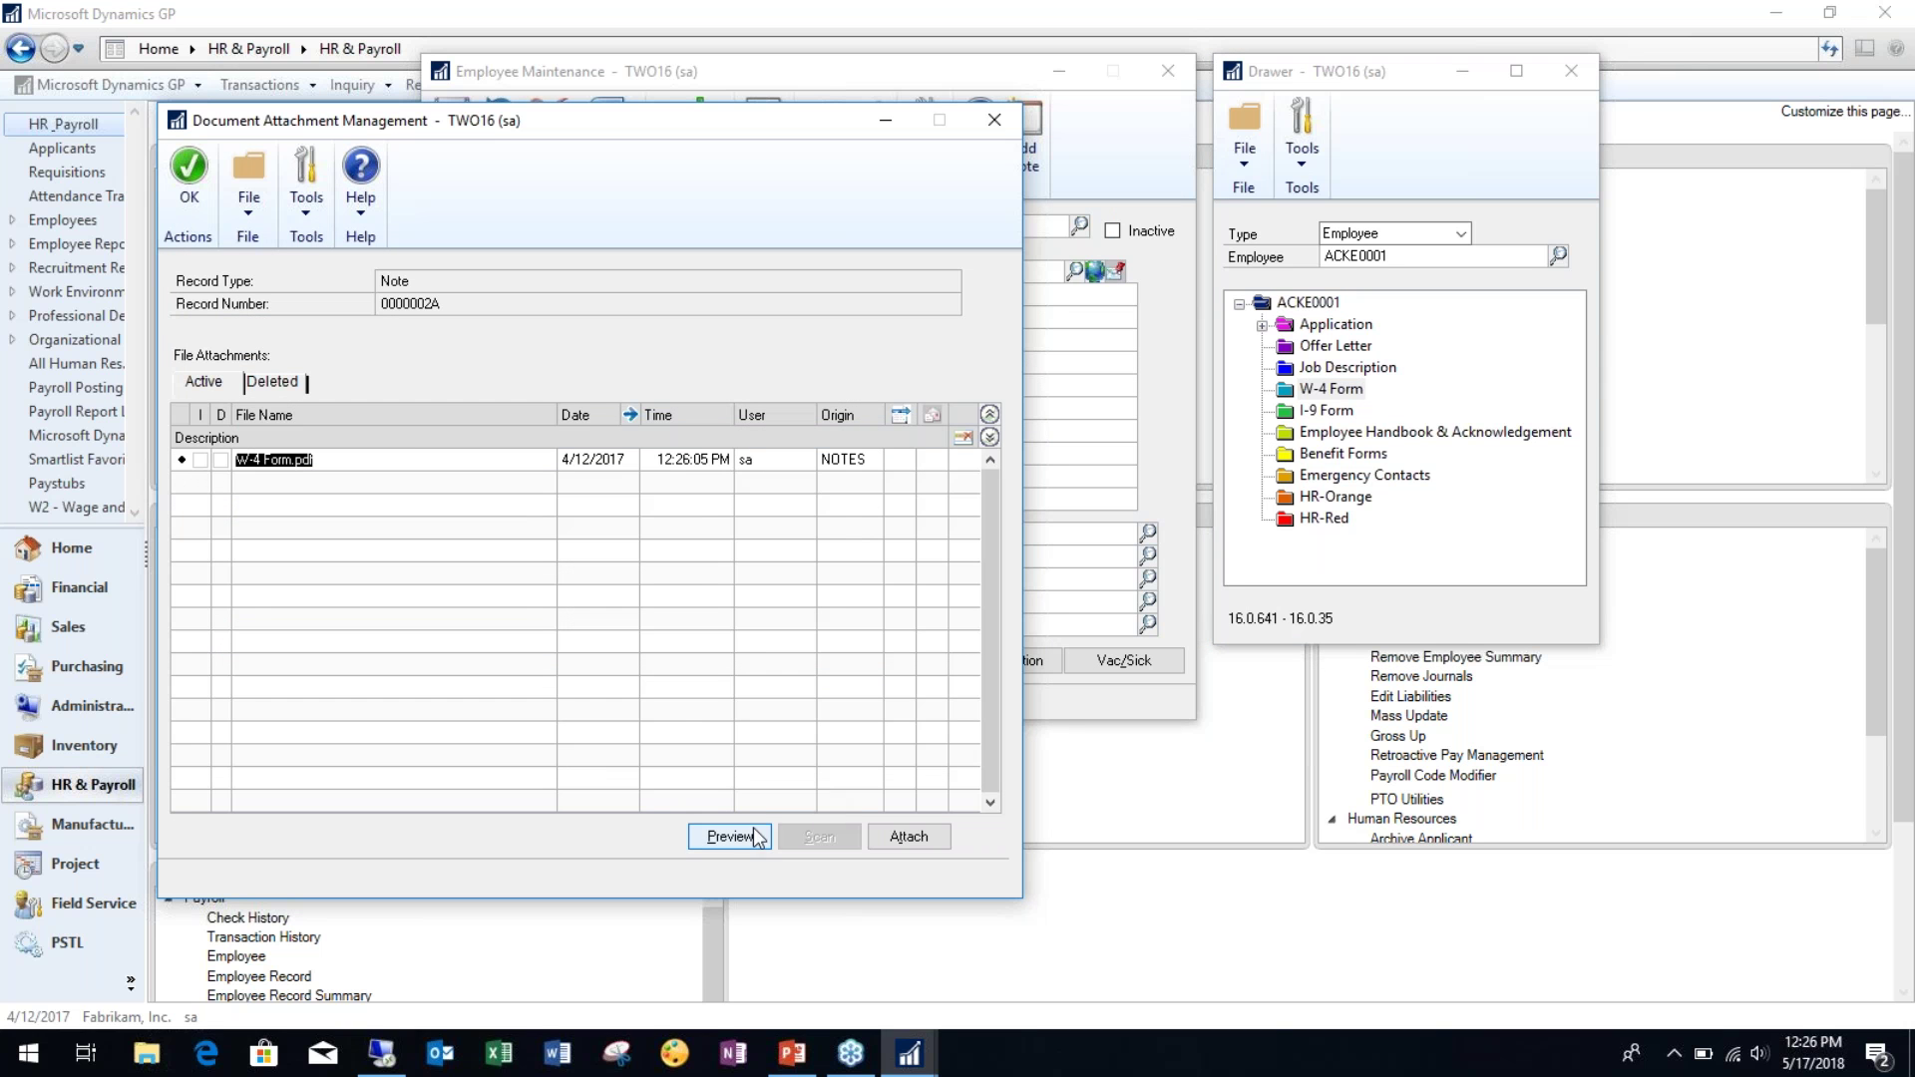
Step: Check the list of deleted attachments for the W-4 Form folder and return to the active ones
{"action": "left_click", "coordinate": [273, 386]}
{"action": "left_click", "coordinate": [198, 387]}
{"action": "left_click", "coordinate": [284, 384]}
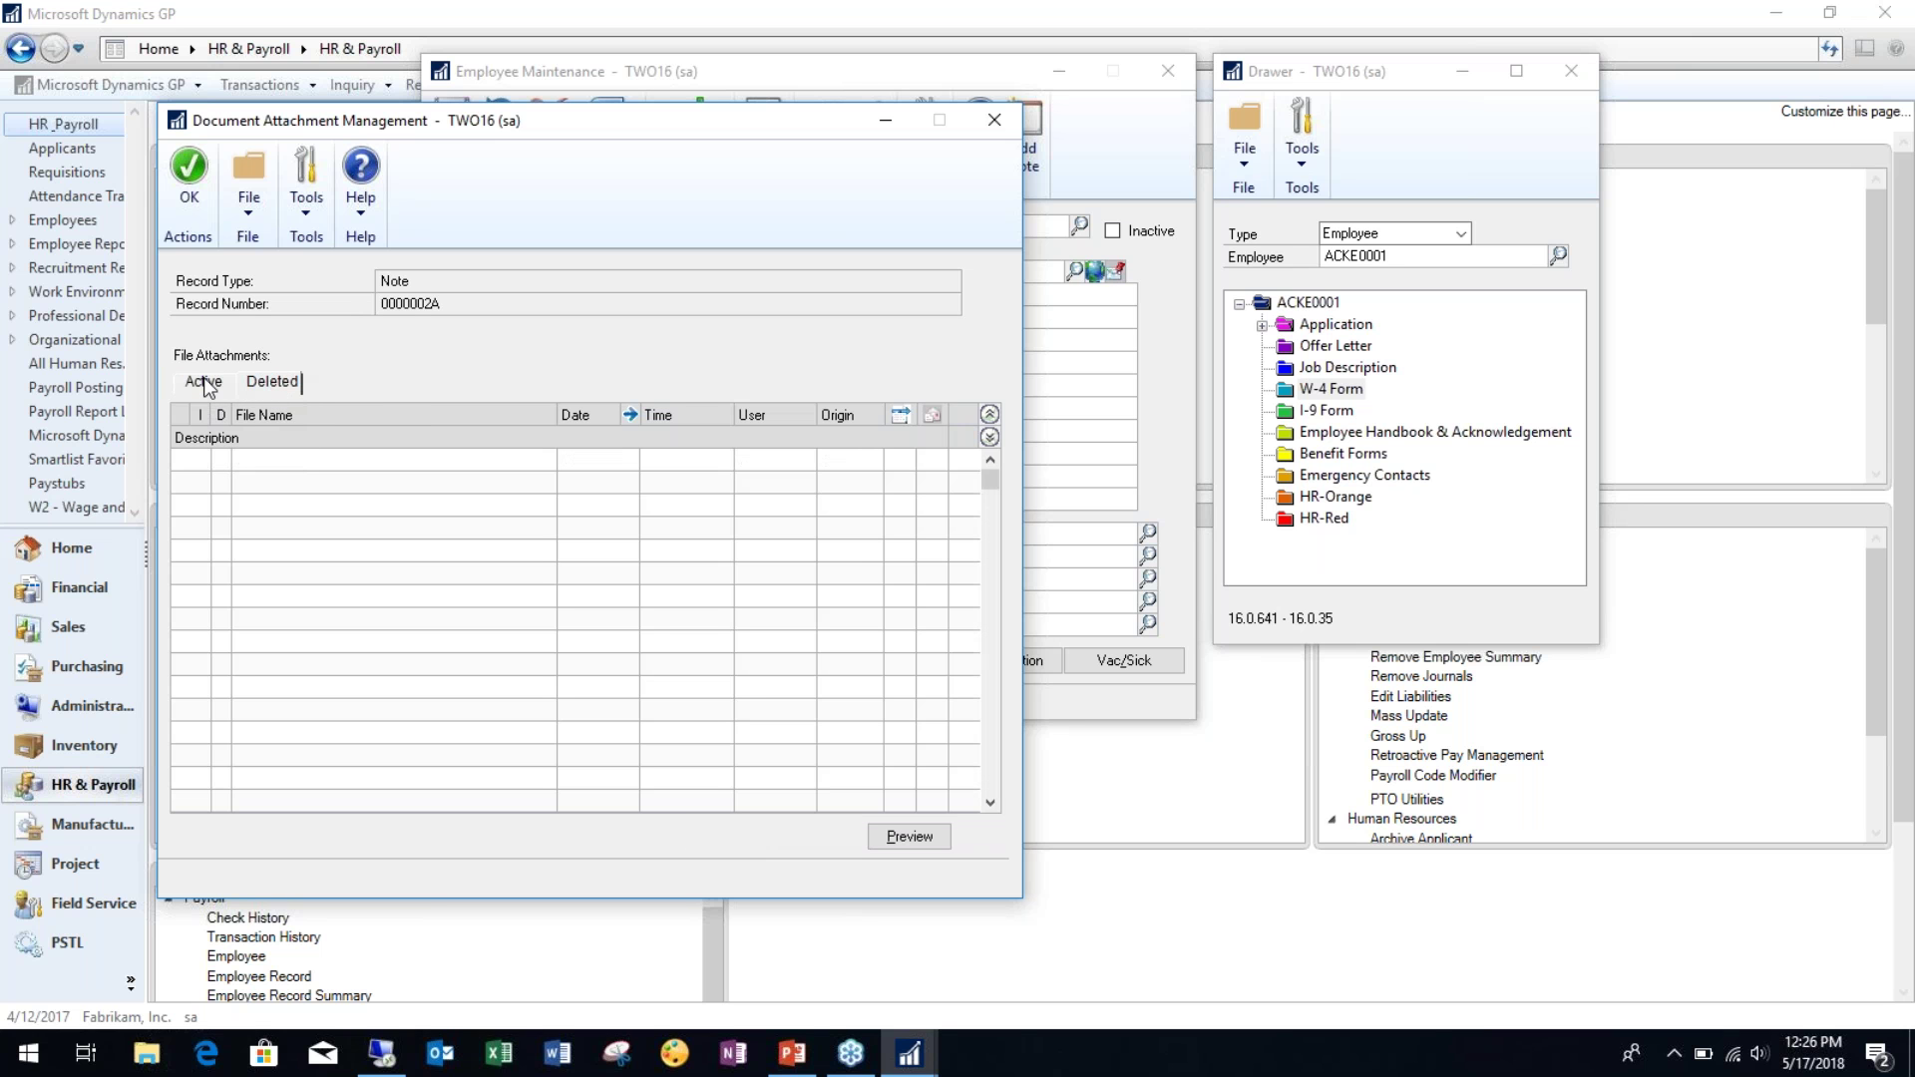
{"action": "left_click", "coordinate": [204, 385]}
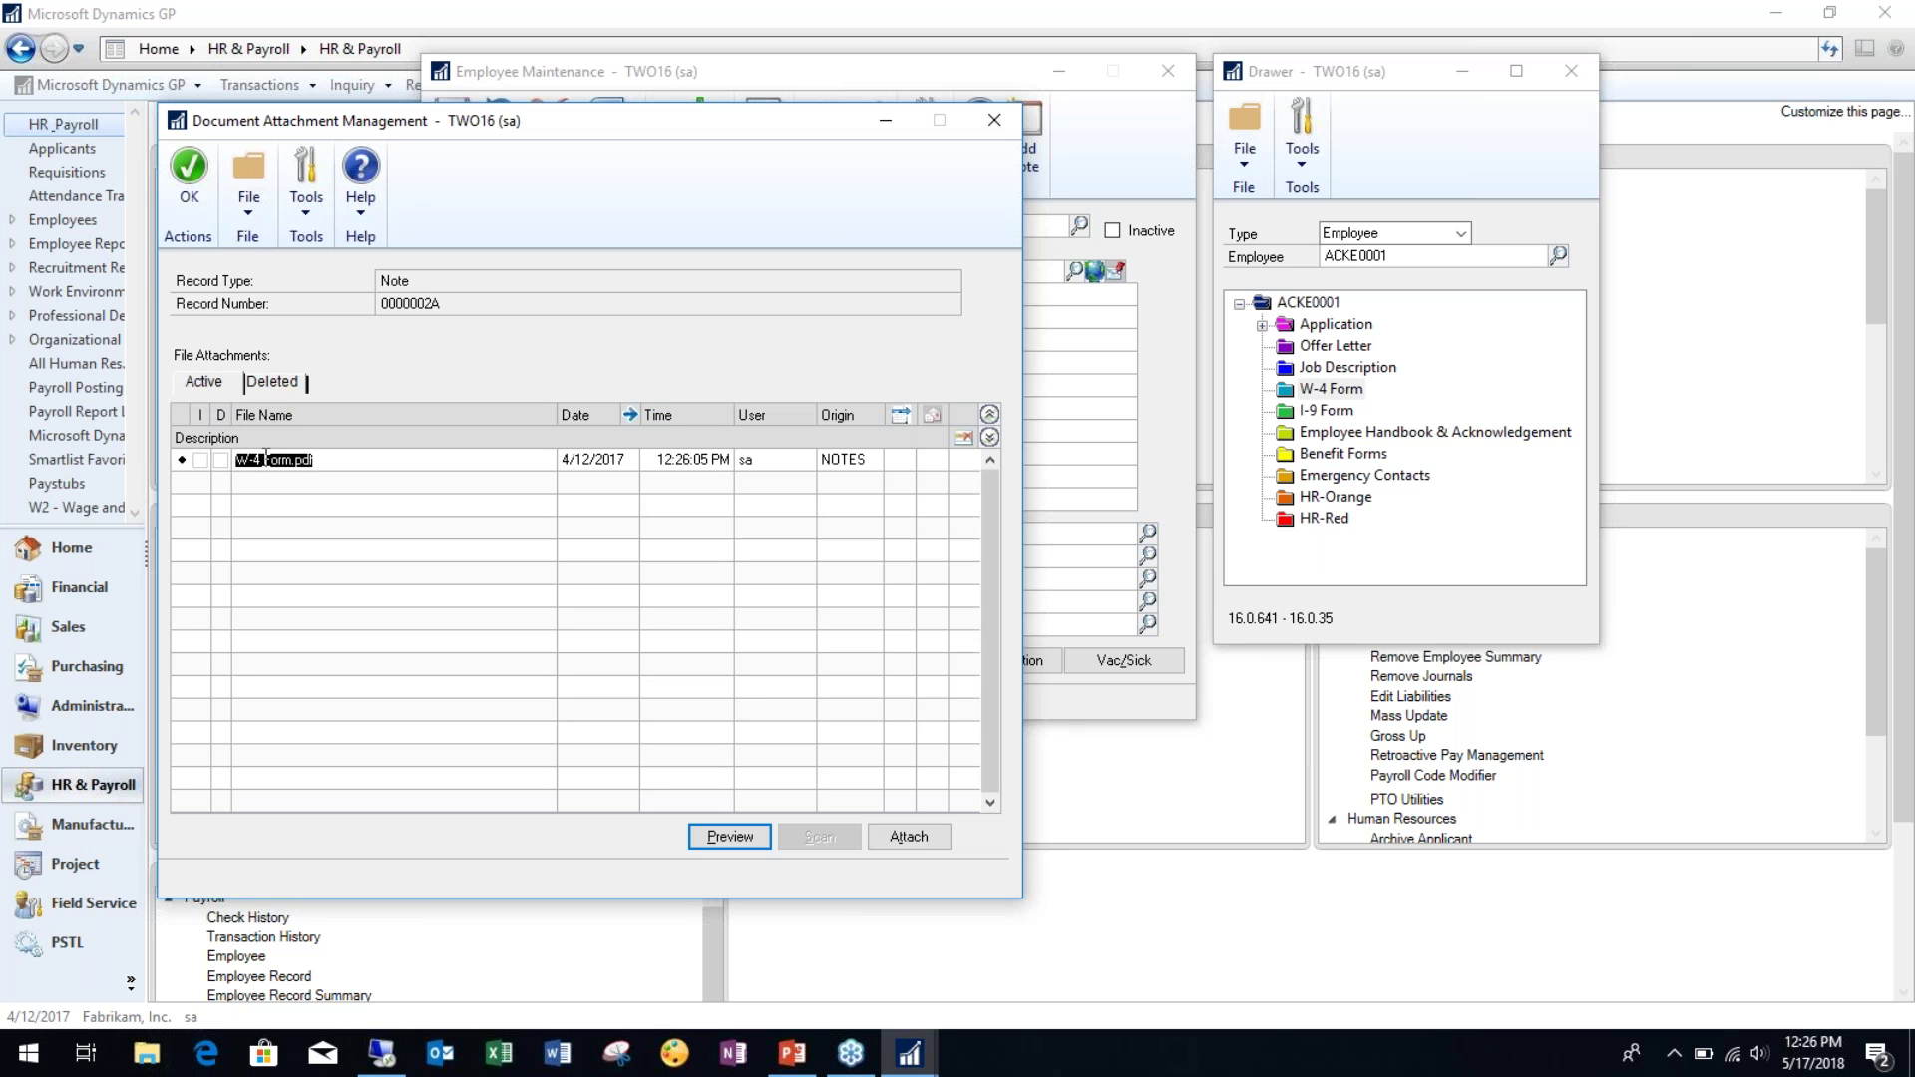
Step: Delete the W-4 Form.pdf attachment, check it in the deleted list, and accept the attachments window
{"action": "left_click", "coordinate": [965, 439]}
{"action": "left_click", "coordinate": [966, 440]}
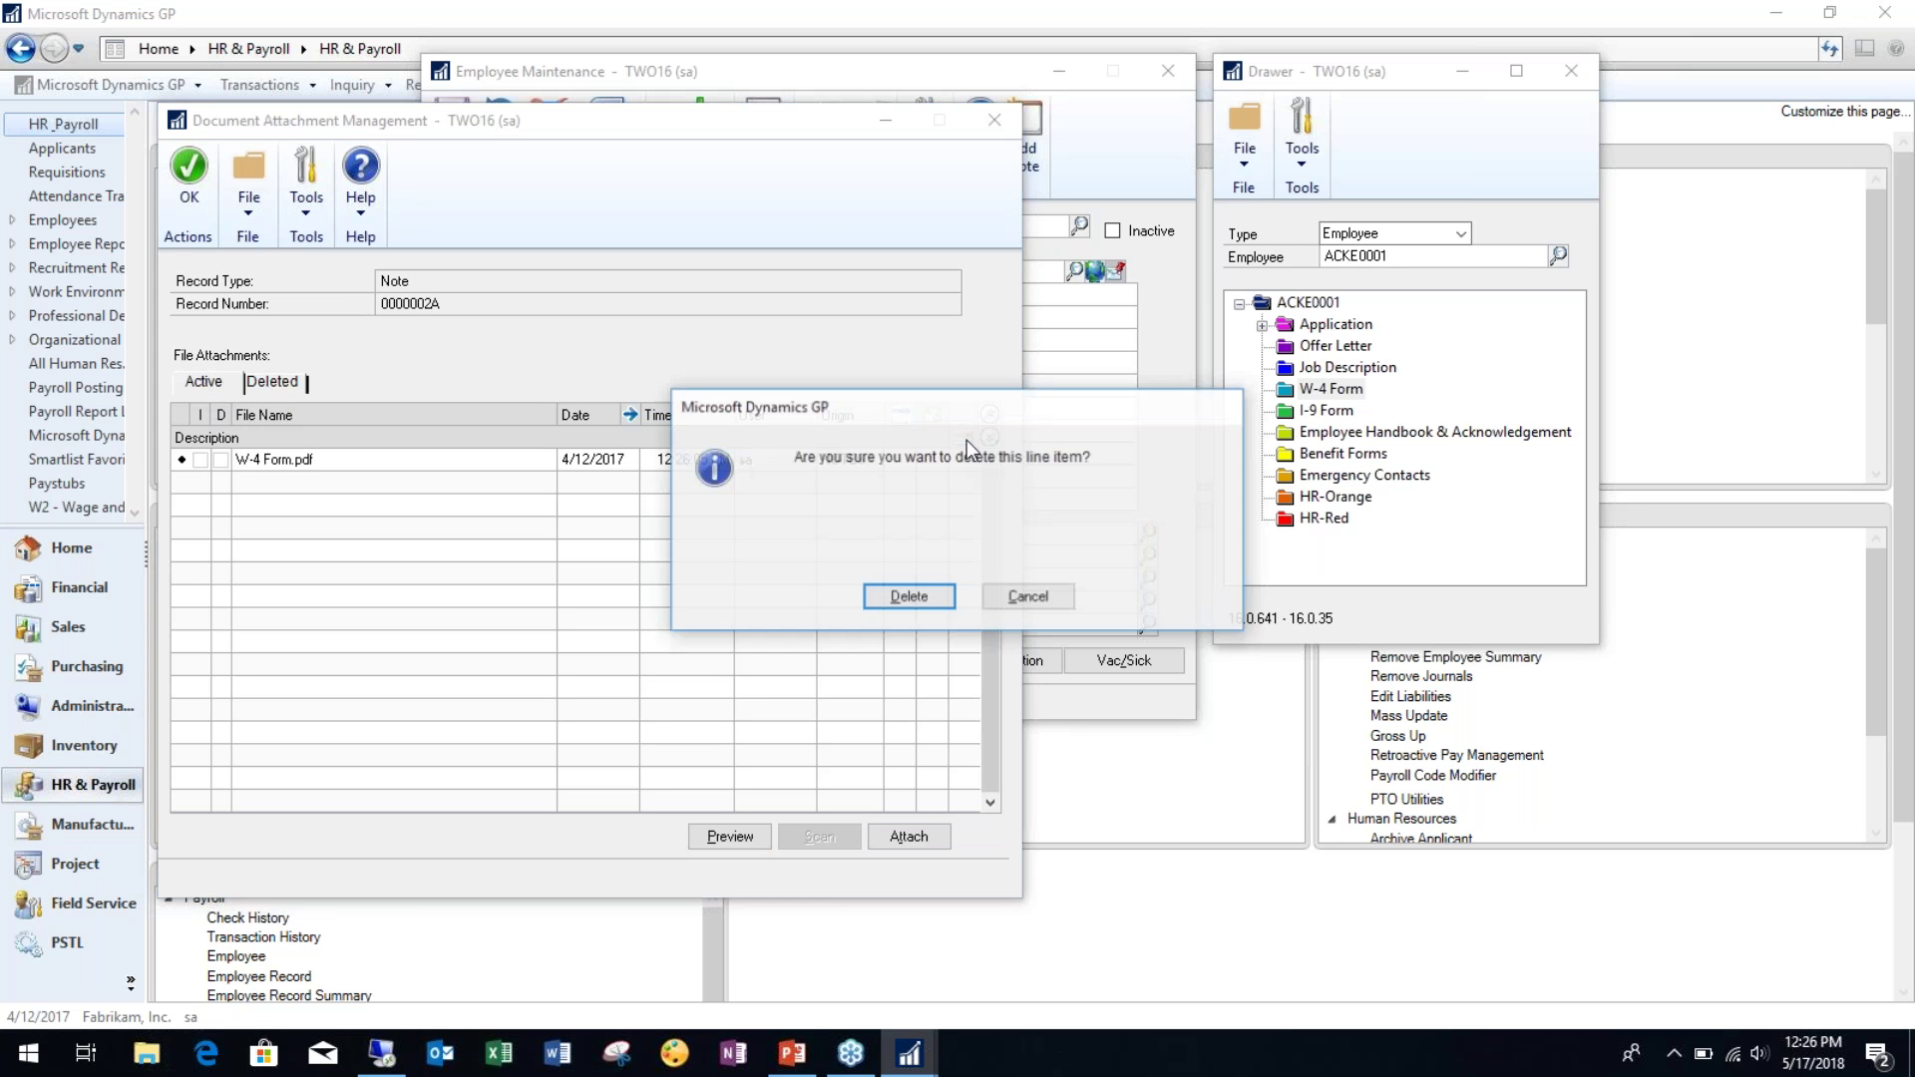
{"action": "left_click", "coordinate": [918, 597]}
{"action": "left_click", "coordinate": [272, 383]}
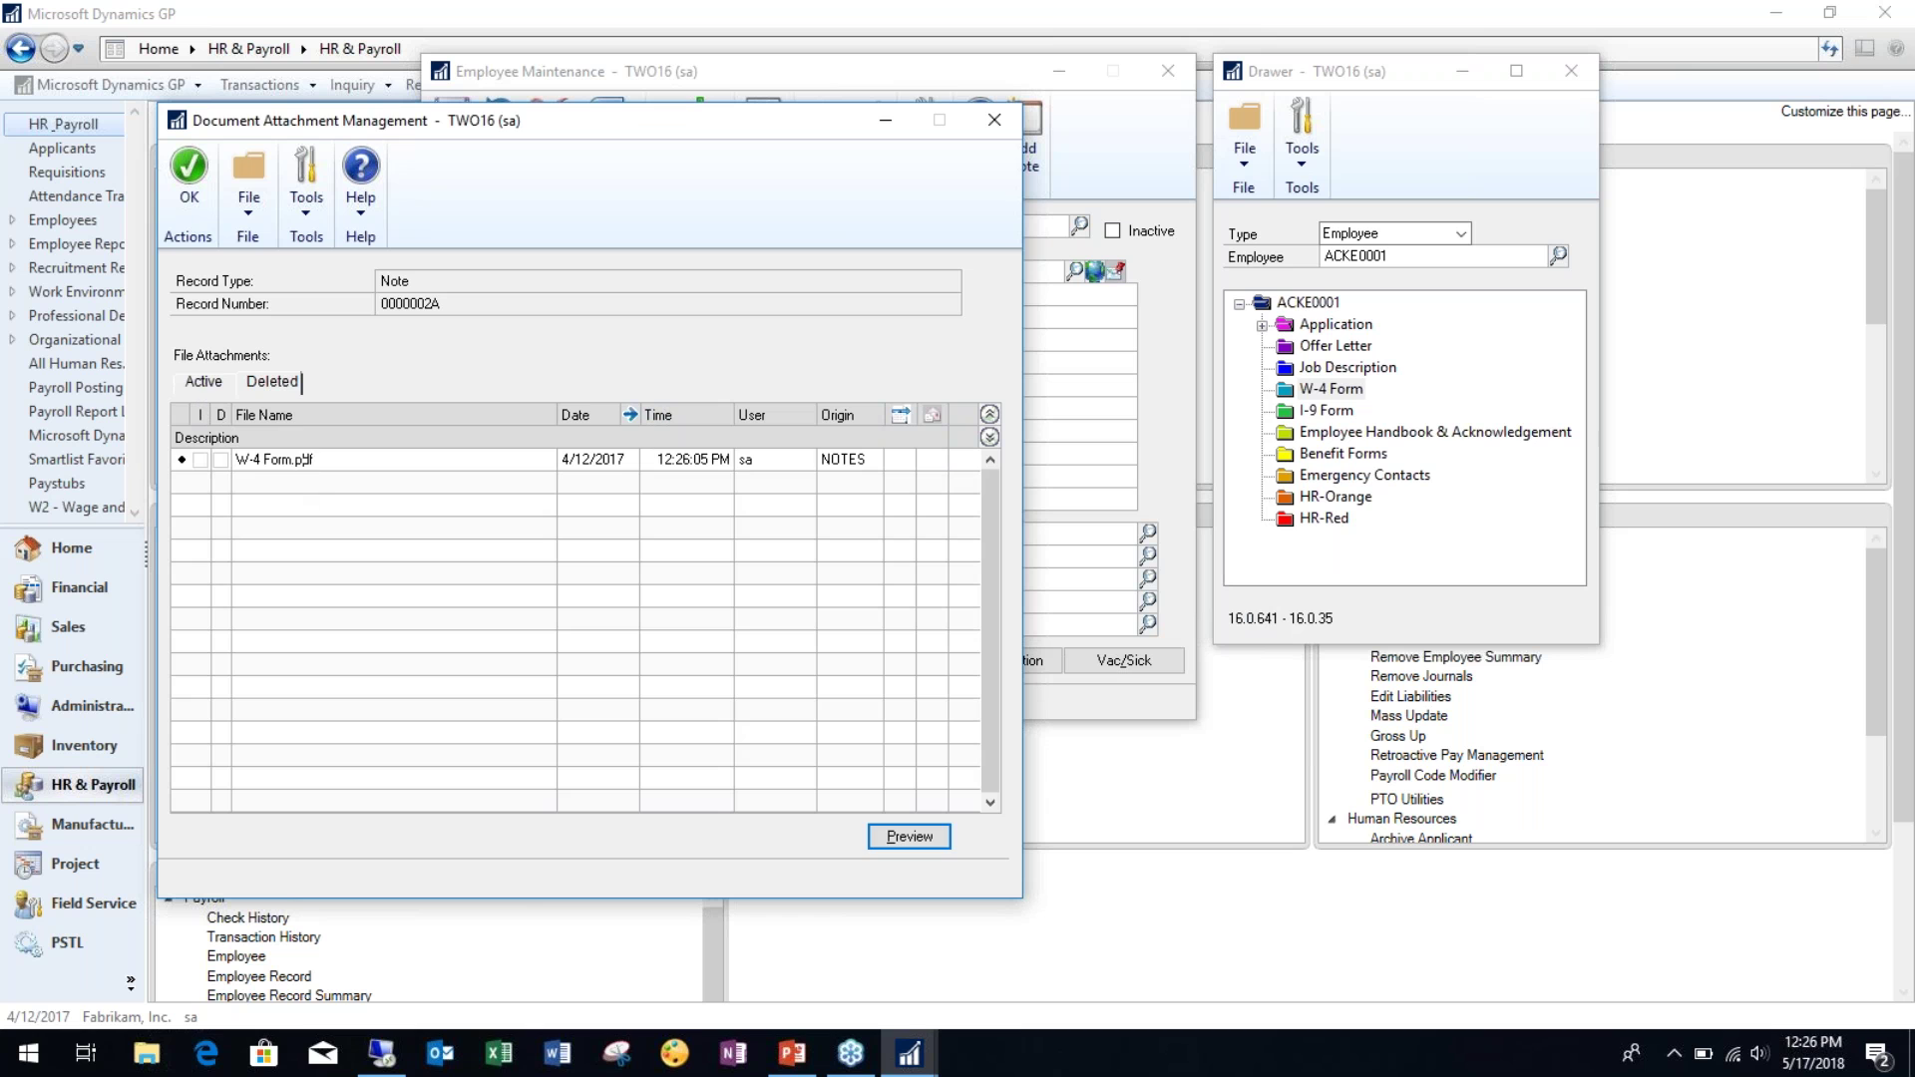
{"action": "left_click", "coordinate": [203, 382]}
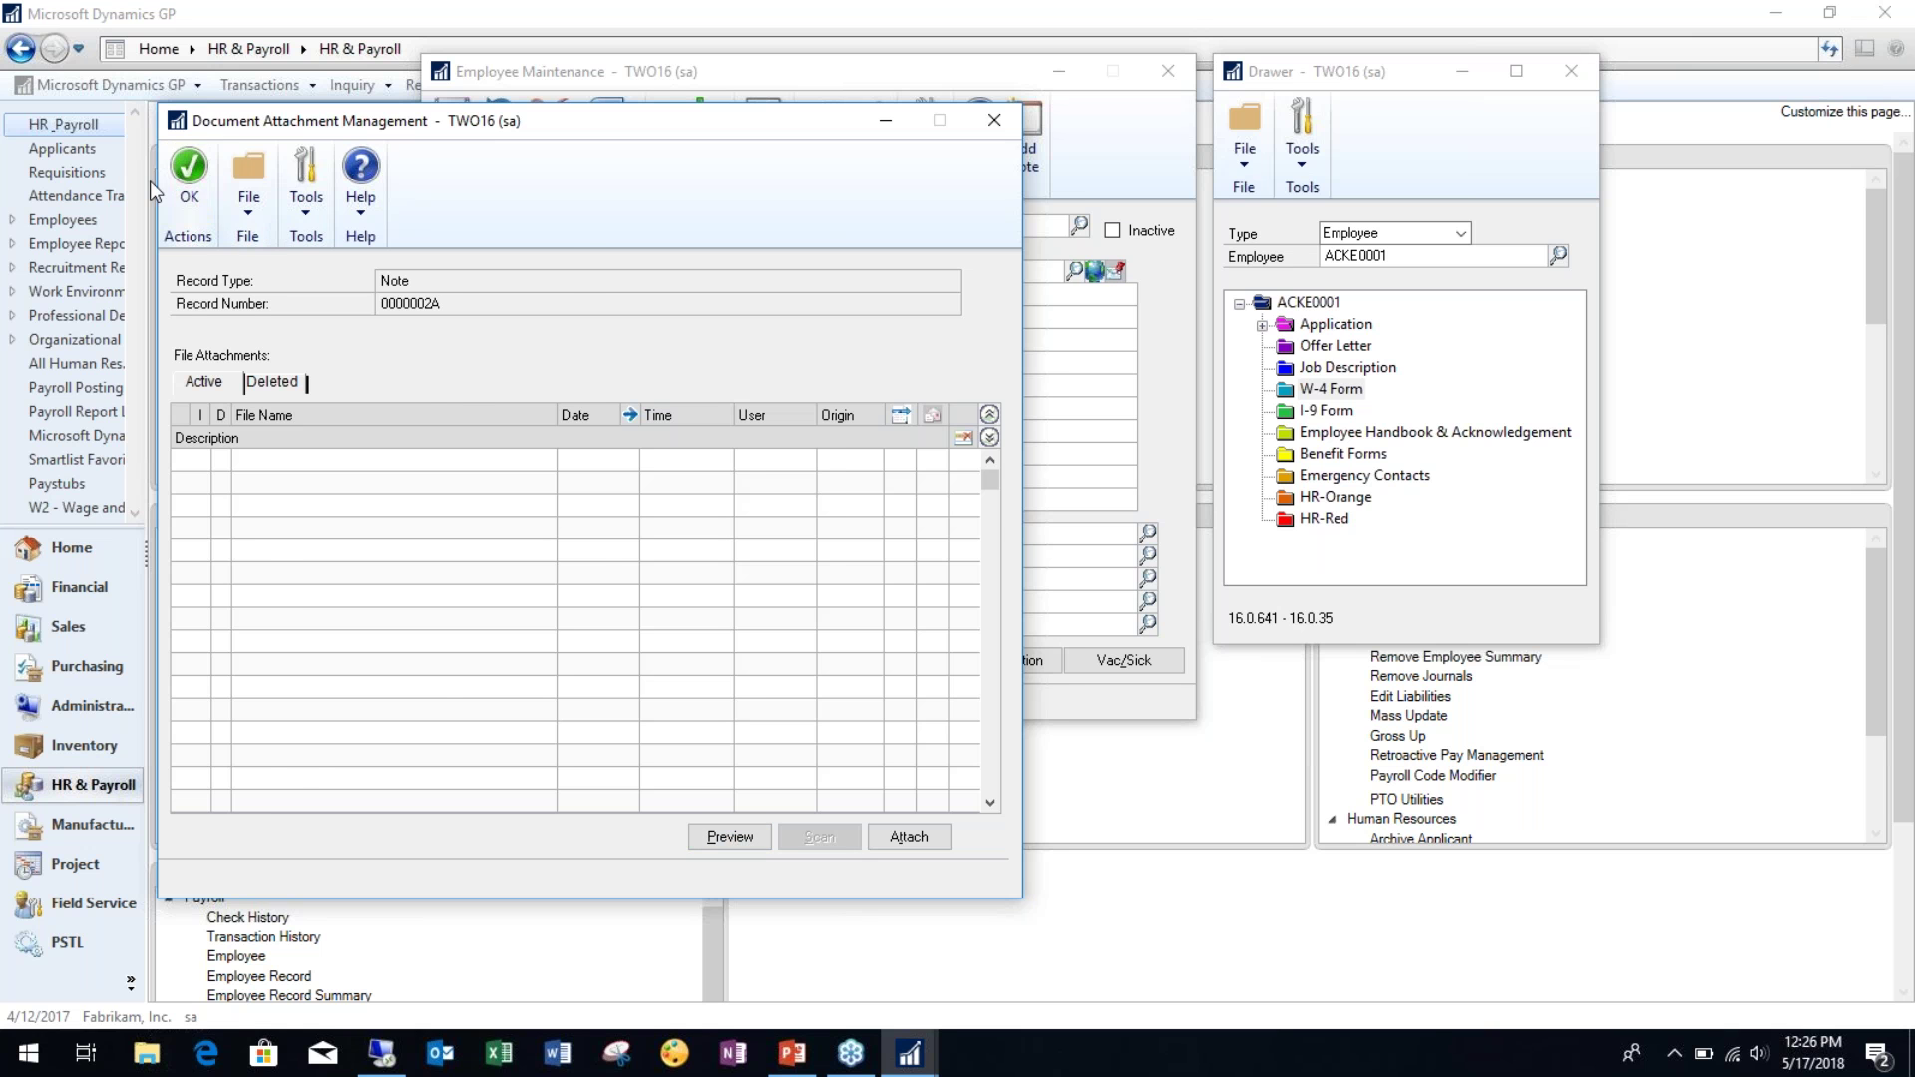
{"action": "left_click", "coordinate": [189, 175]}
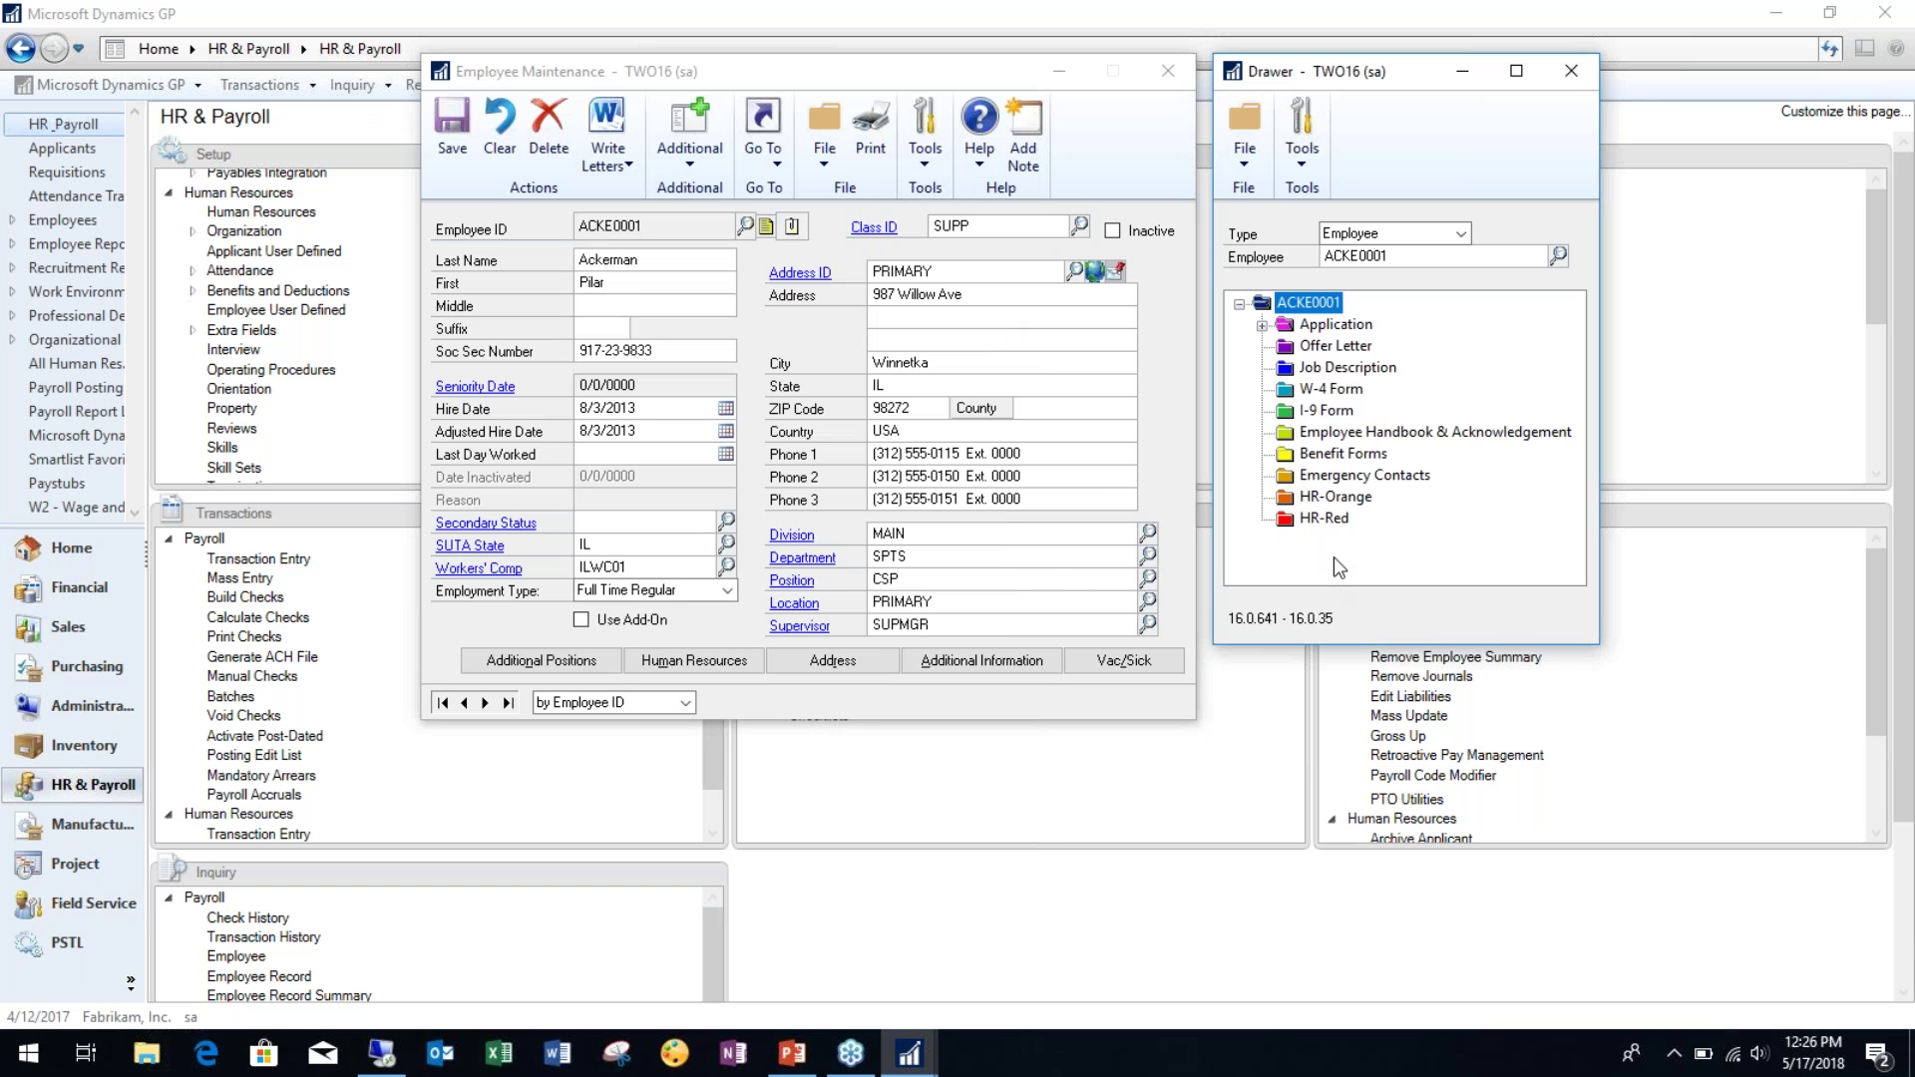
Step: Attach the Employee Handbook Acknowledgement PDF to the Drawer's Employee Handbook & Acknowledgement folder
{"action": "left_click", "coordinate": [1337, 434]}
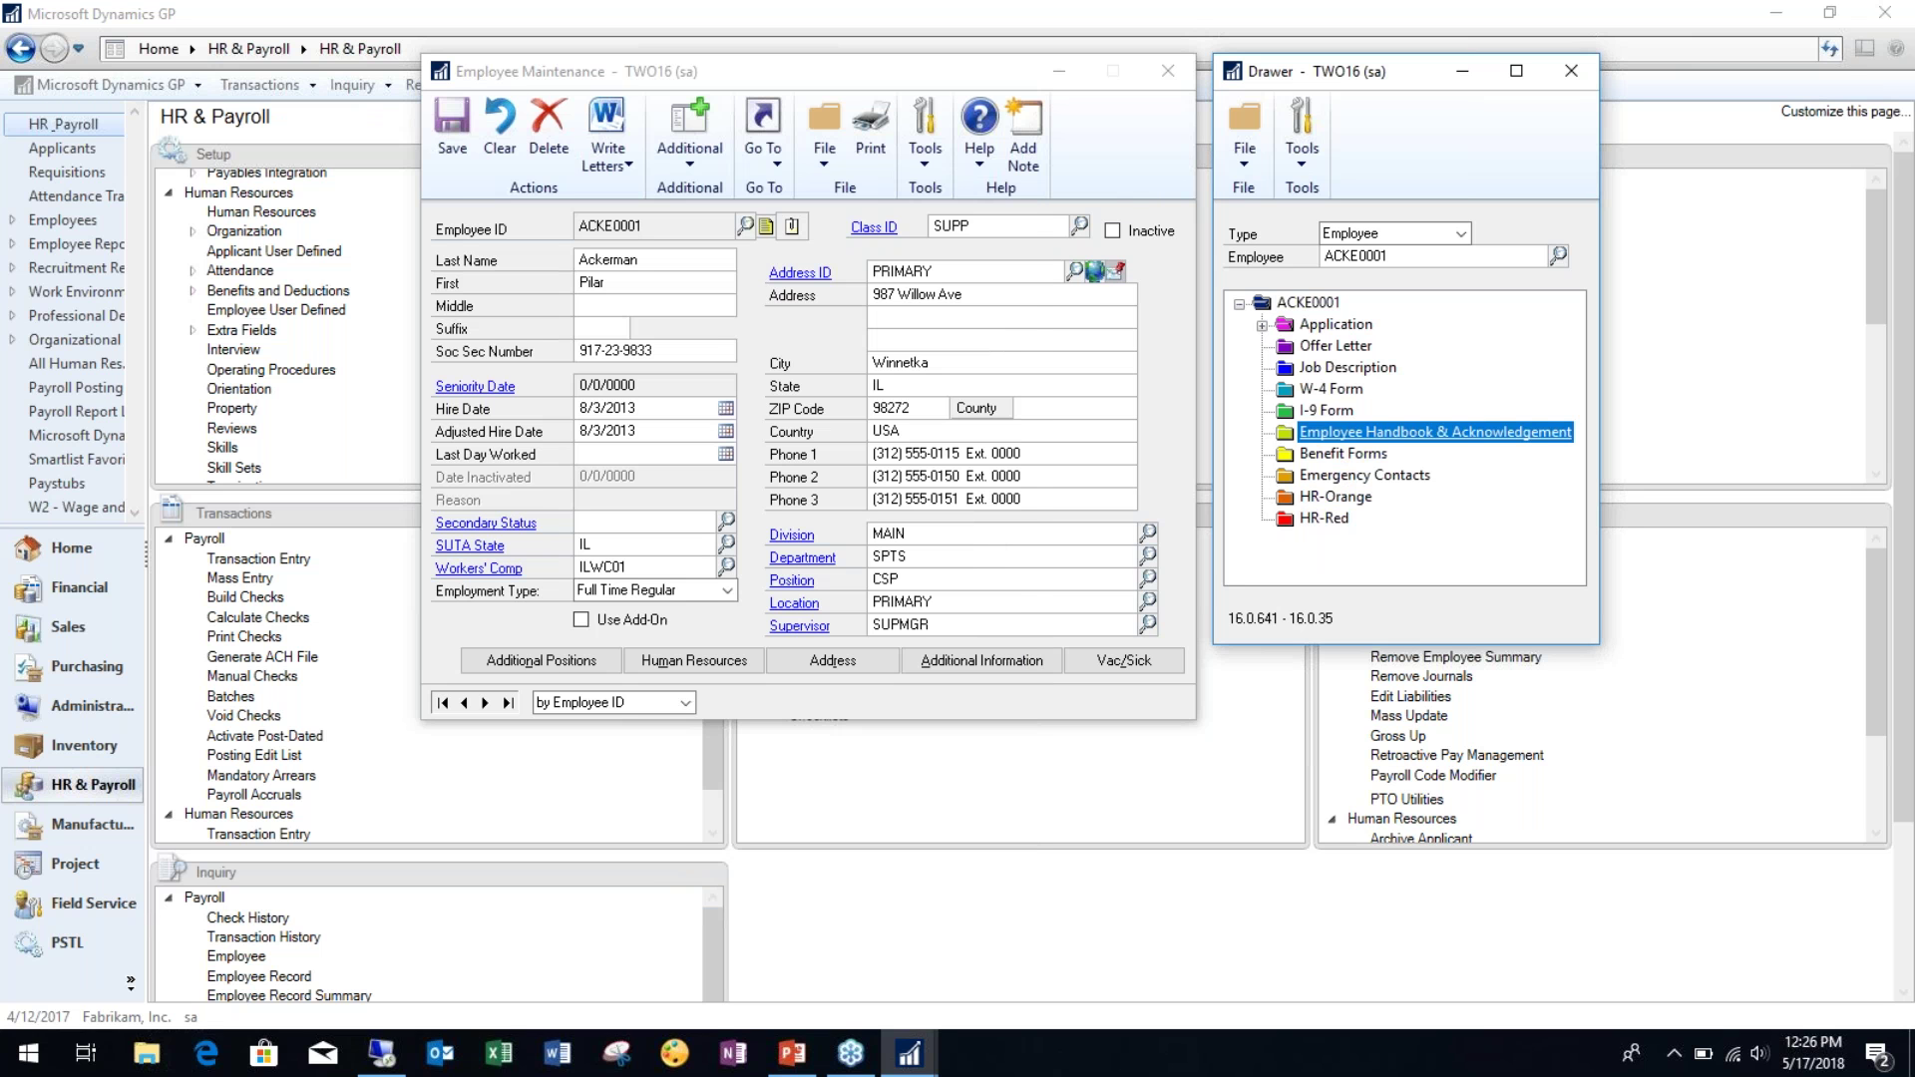
{"action": "double_click", "coordinate": [1337, 434]}
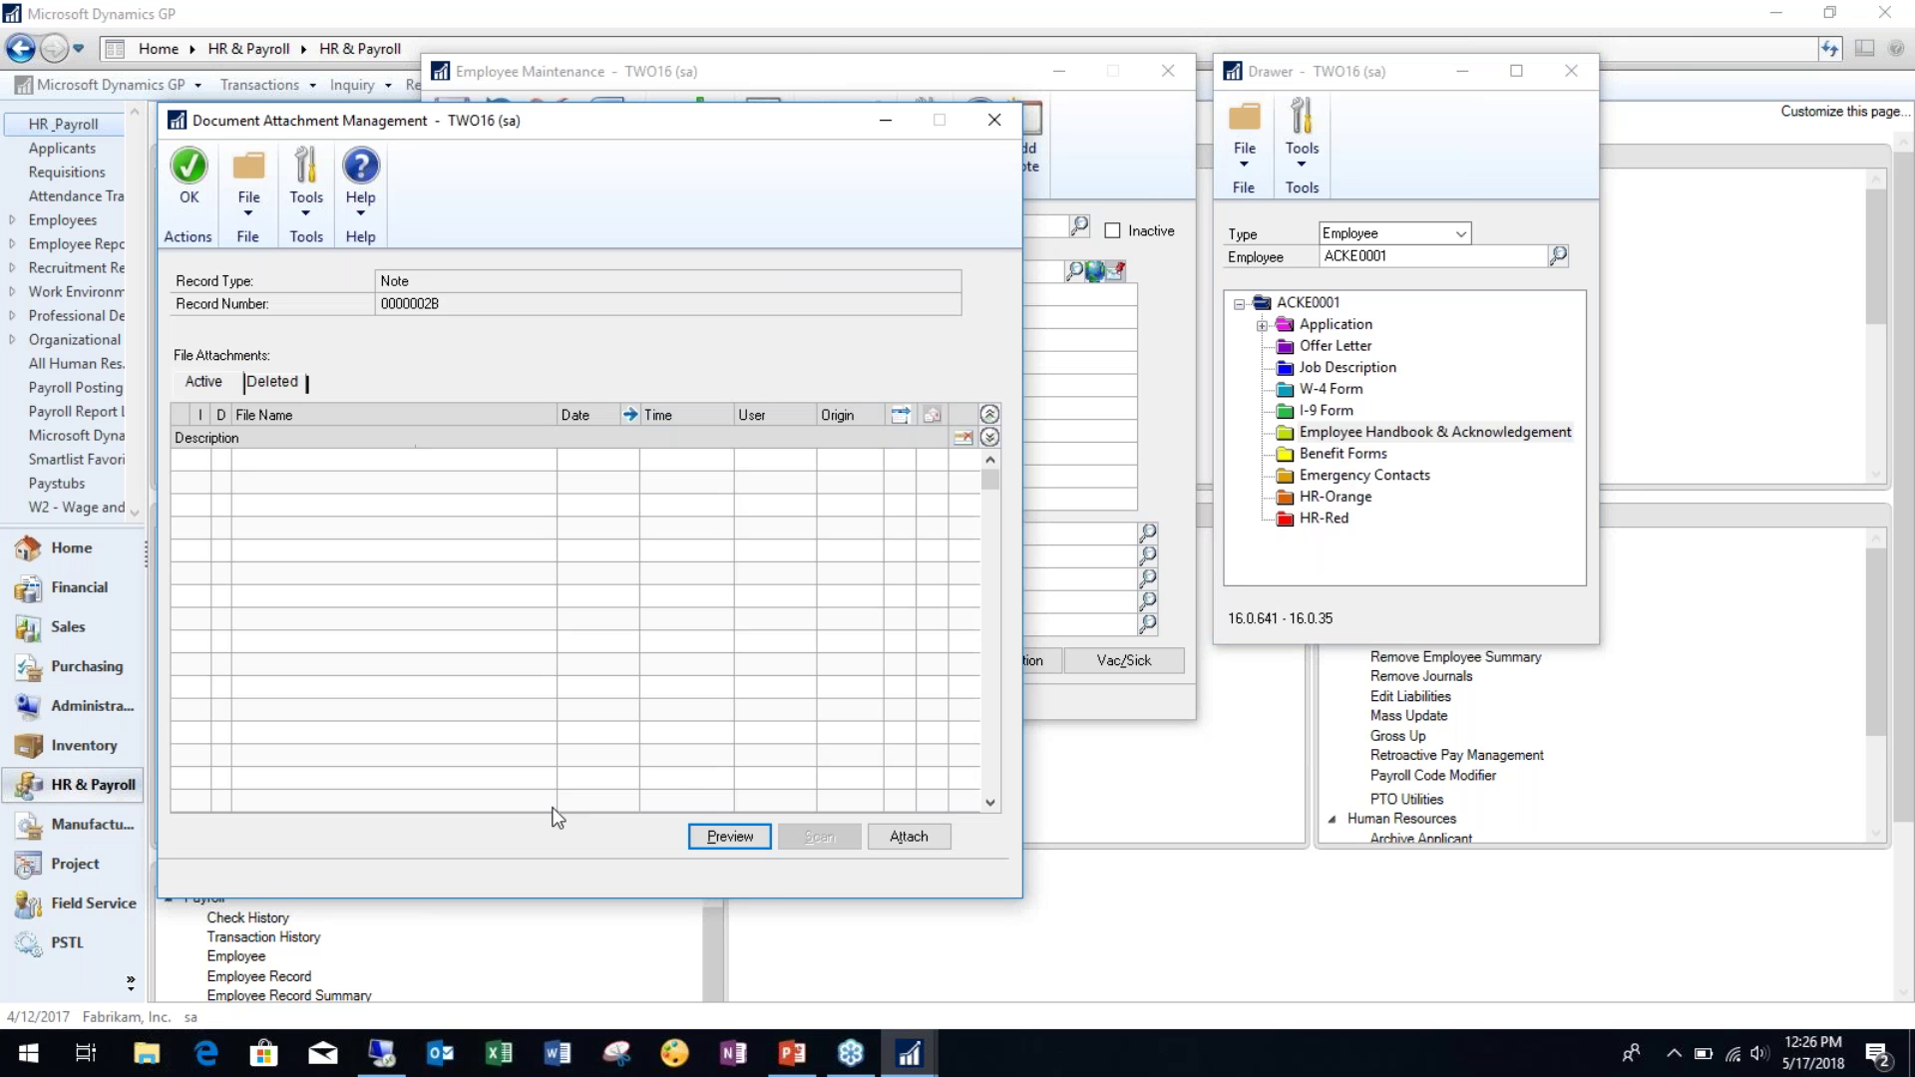
{"action": "left_click", "coordinate": [919, 835]}
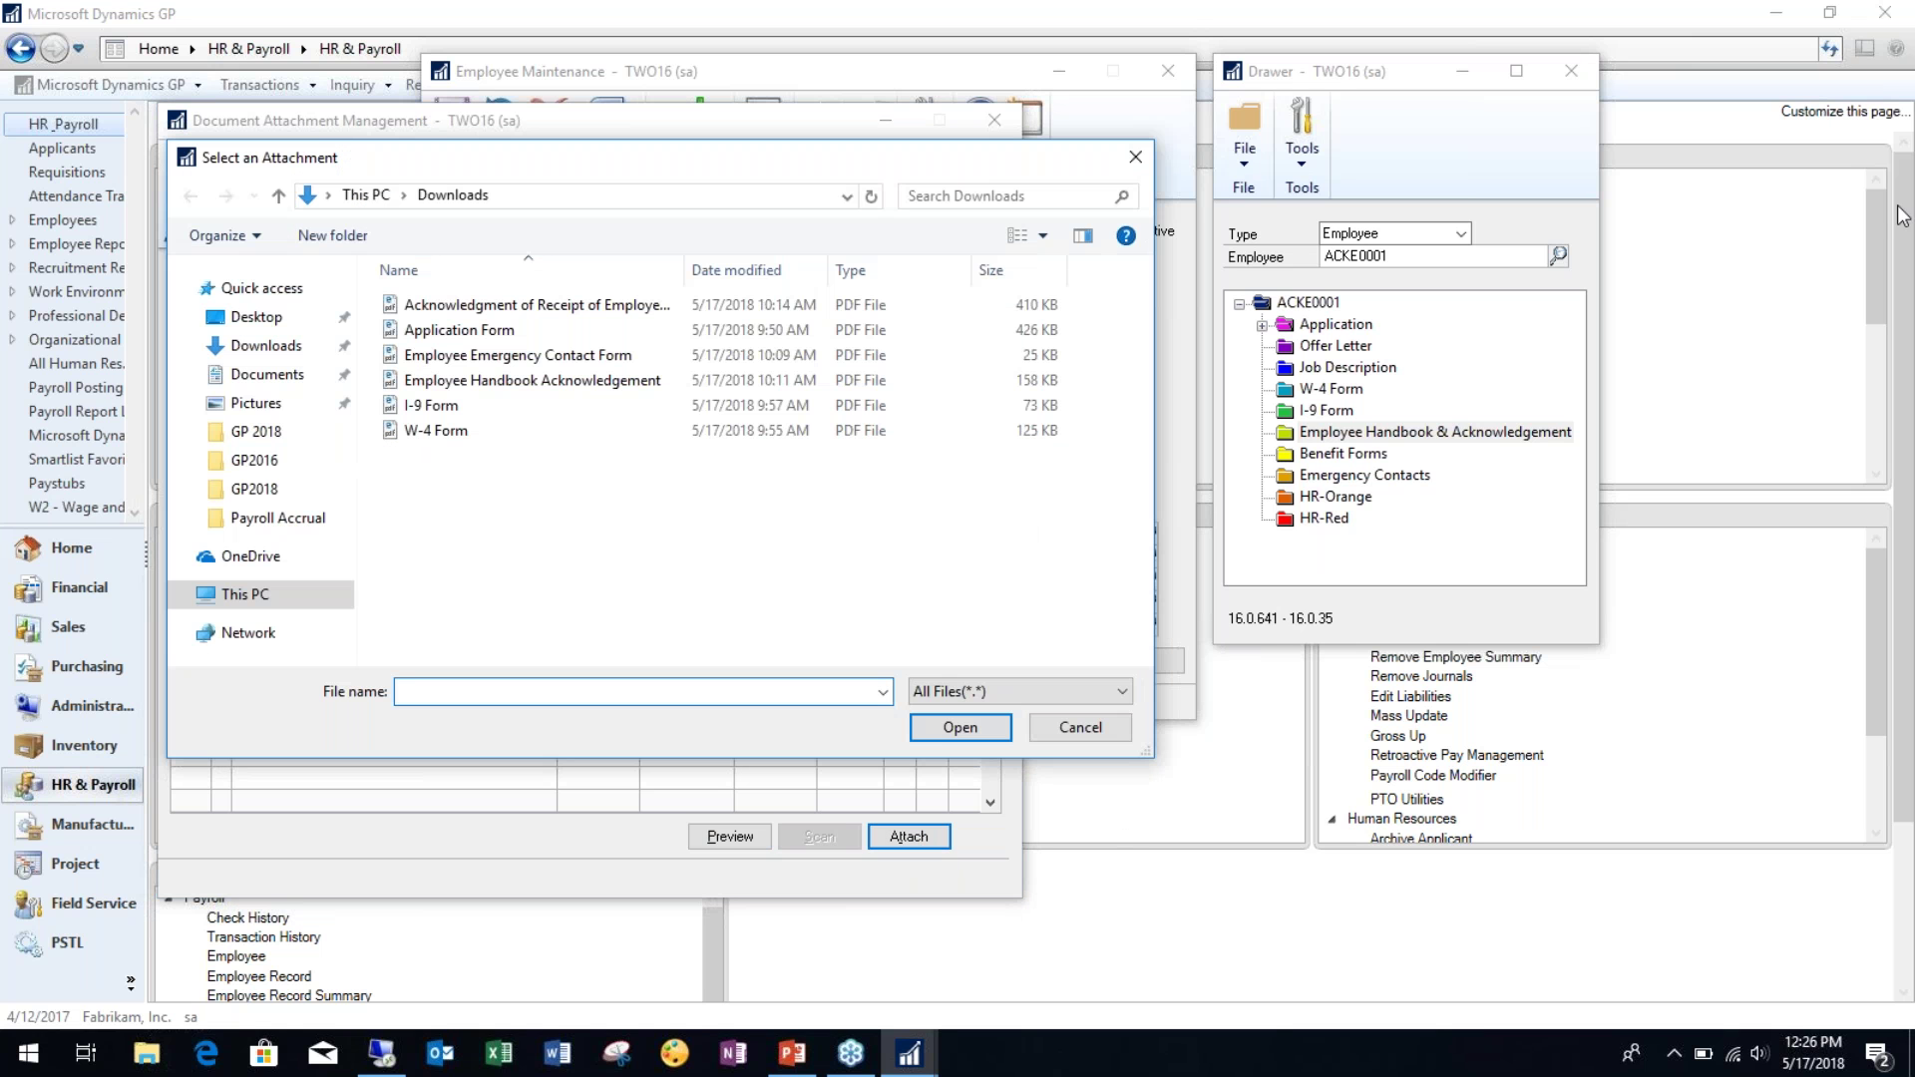
{"action": "left_click", "coordinate": [586, 387]}
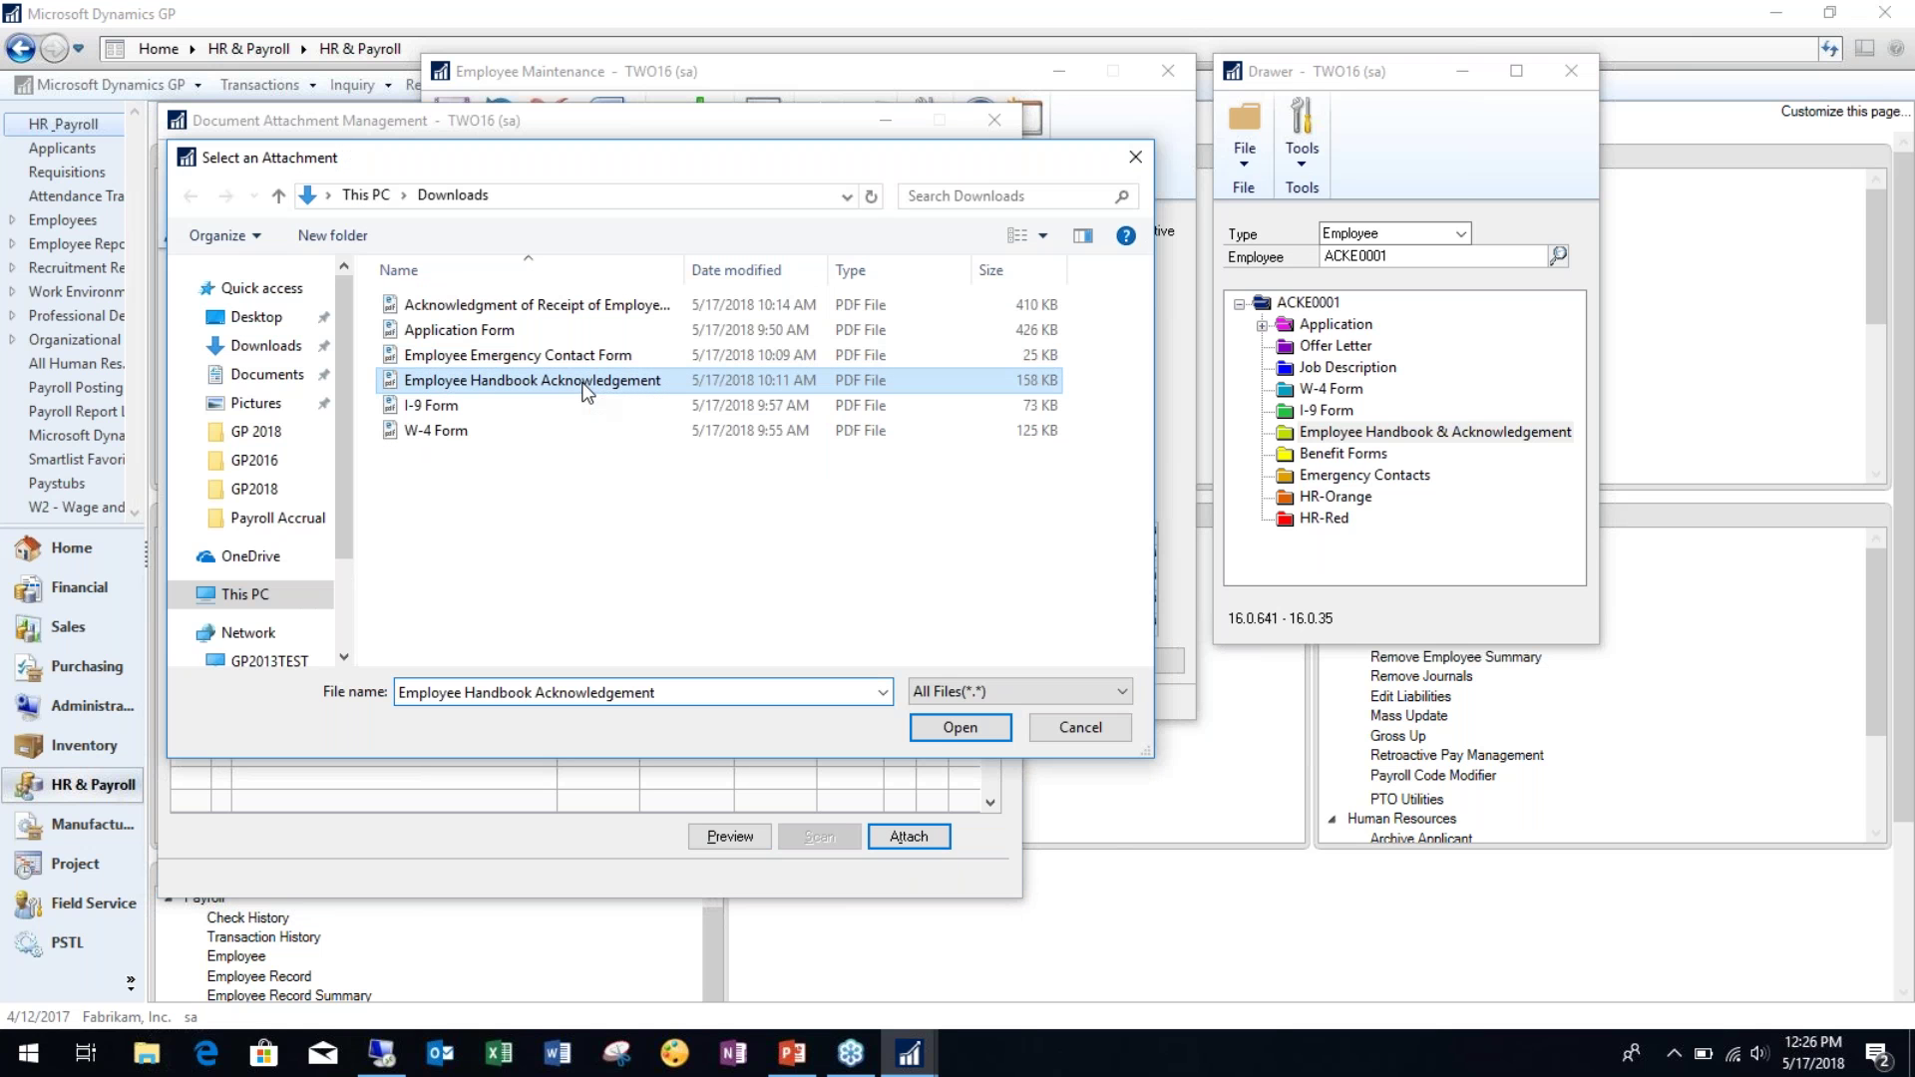
{"action": "left_click", "coordinate": [937, 732]}
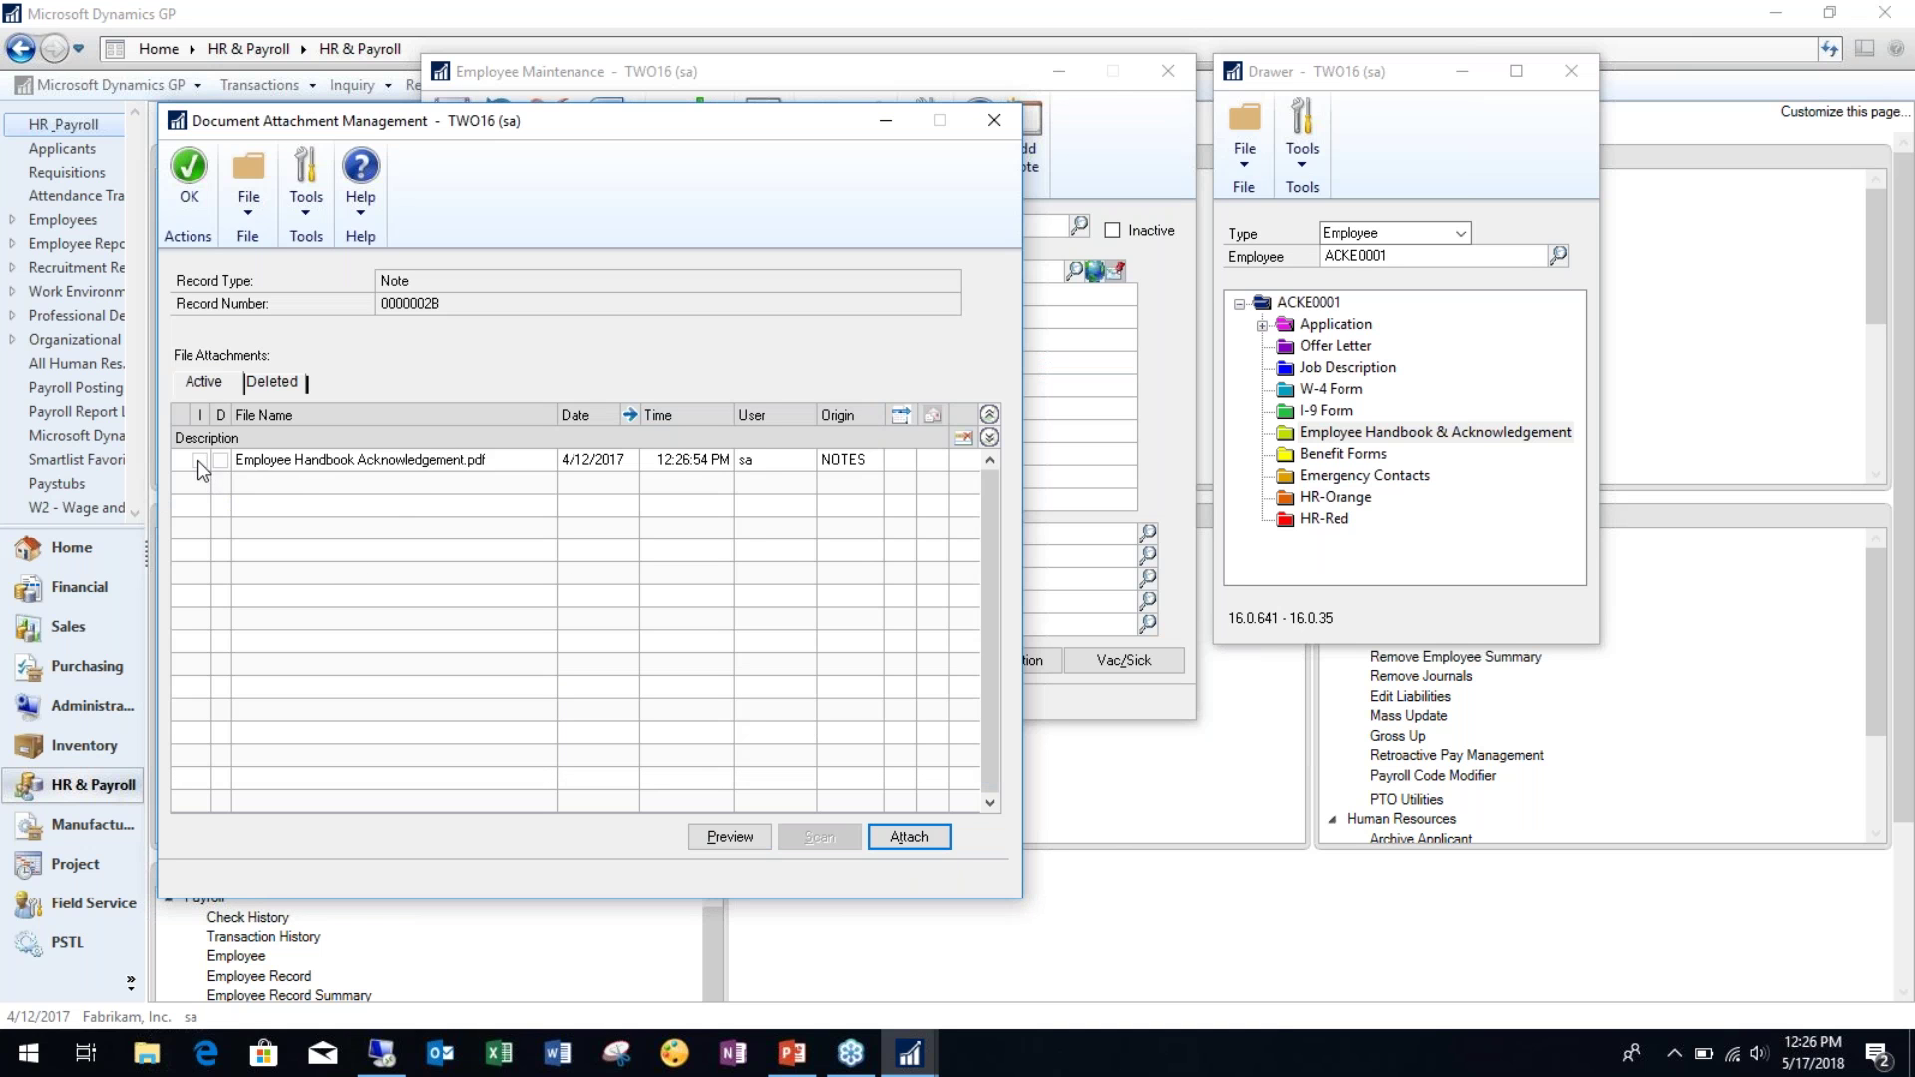
Step: Preview the attached Employee Handbook Acknowledgement.pdf, look through its pages, close it, and accept the attachments window
{"action": "left_click", "coordinate": [408, 461]}
{"action": "left_click", "coordinate": [746, 836]}
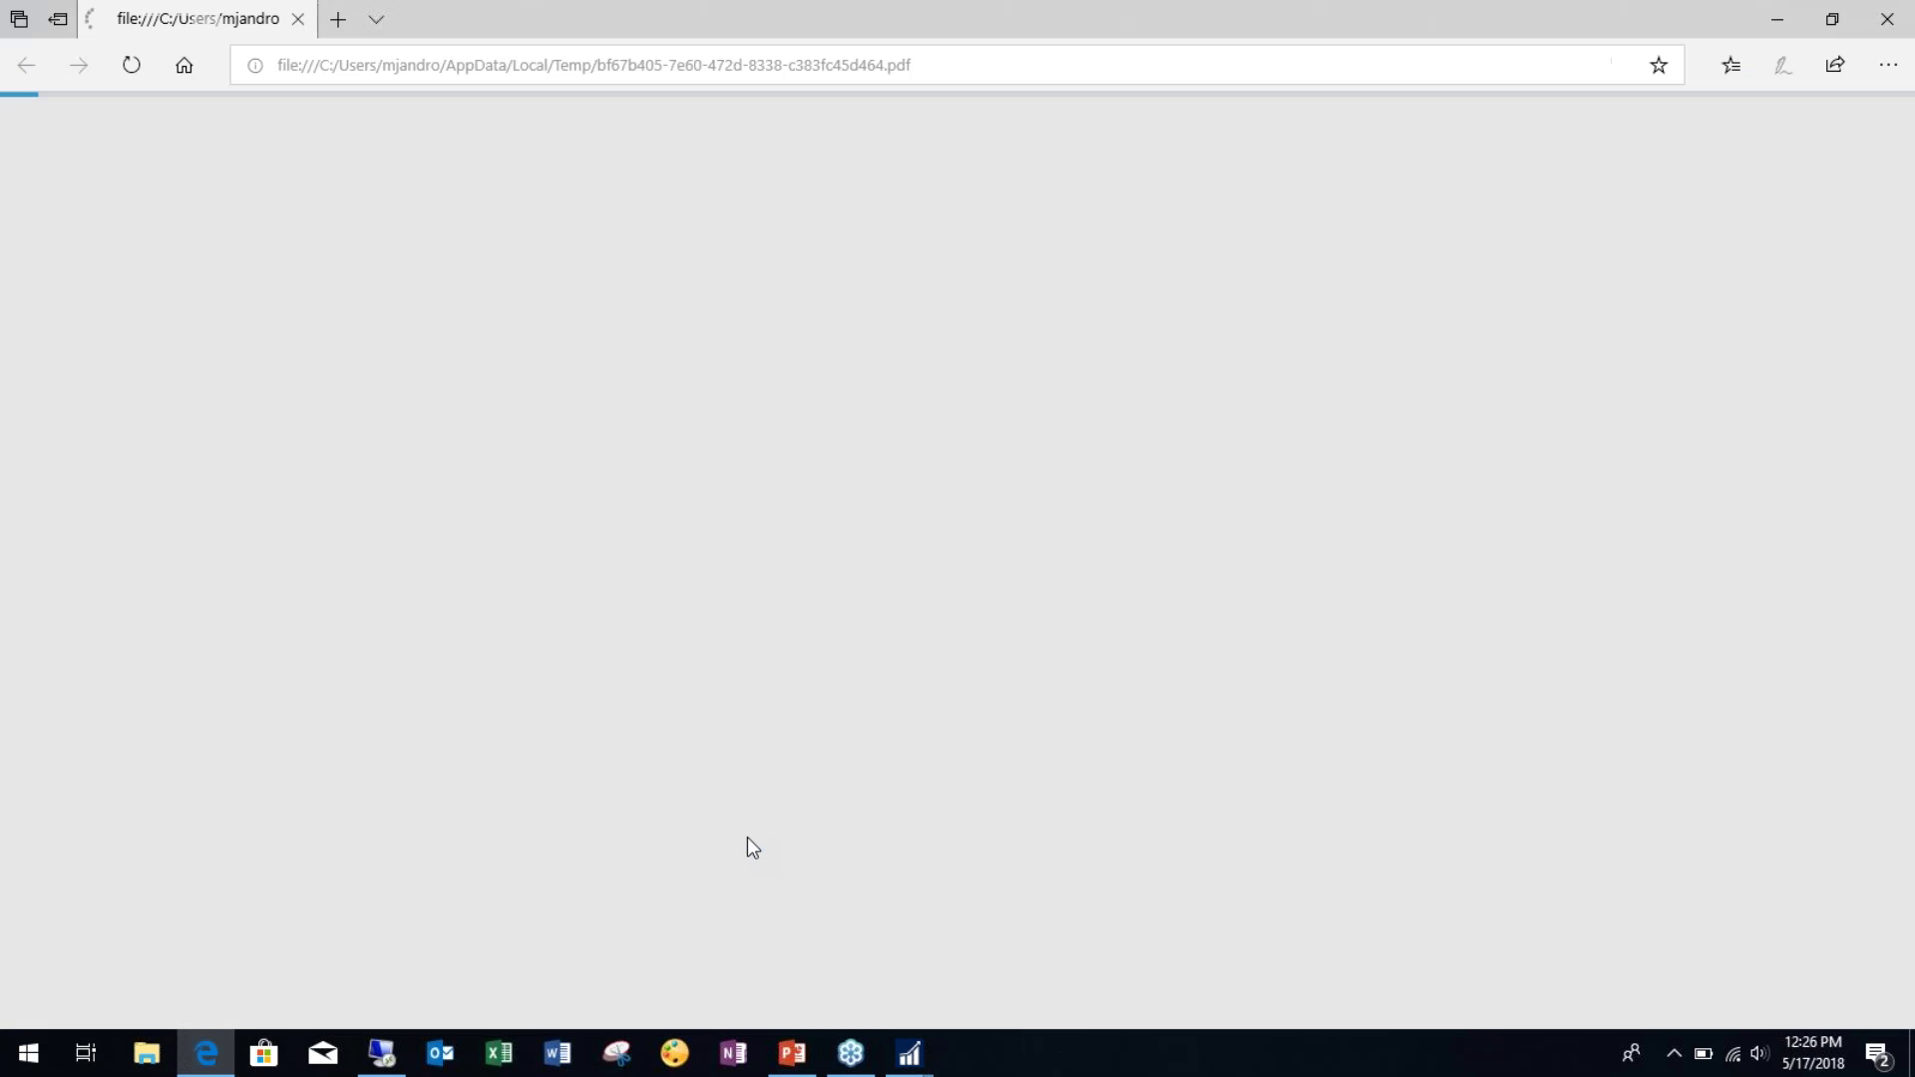
{"action": "scroll", "coordinate": [1092, 516], "scroll_direction": "down", "scroll_amount": 3}
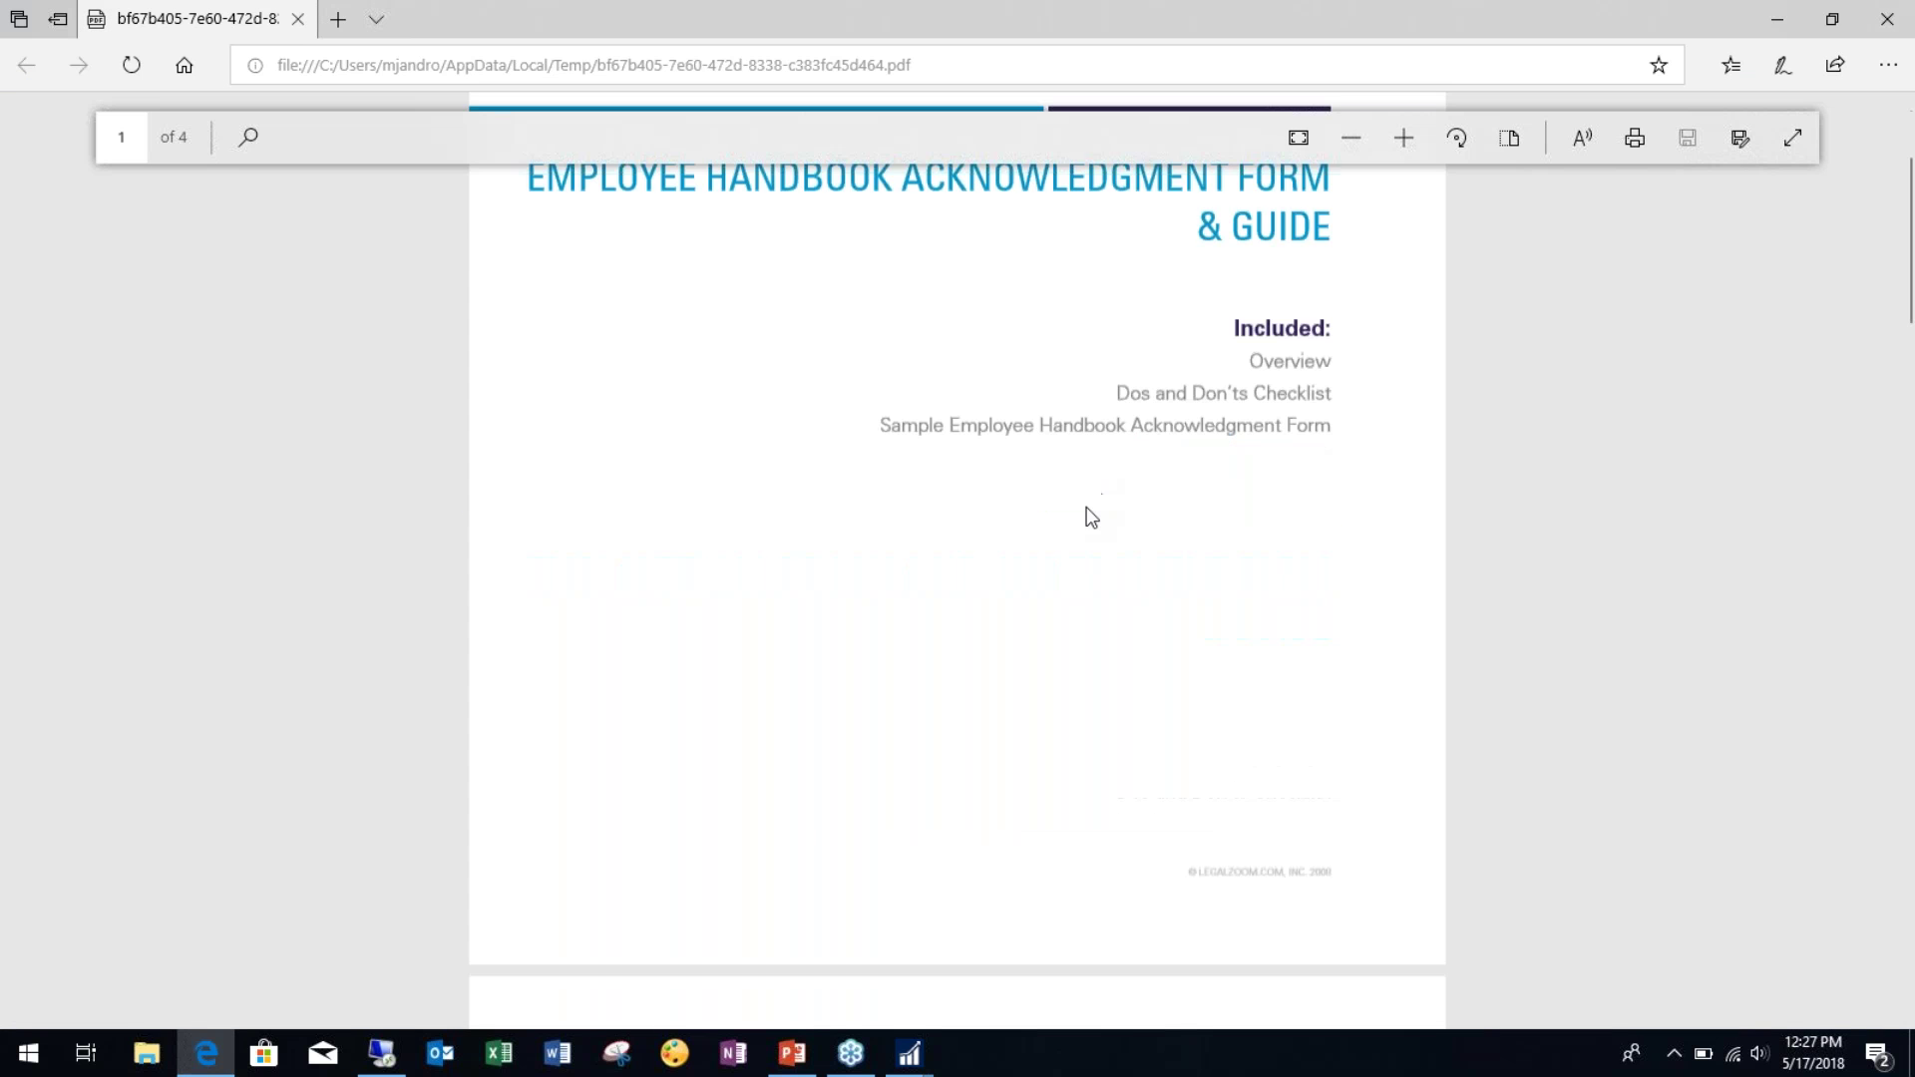
{"action": "scroll", "coordinate": [1081, 521], "scroll_direction": "down", "scroll_amount": 5}
{"action": "scroll", "coordinate": [1081, 520], "scroll_direction": "down", "scroll_amount": 3}
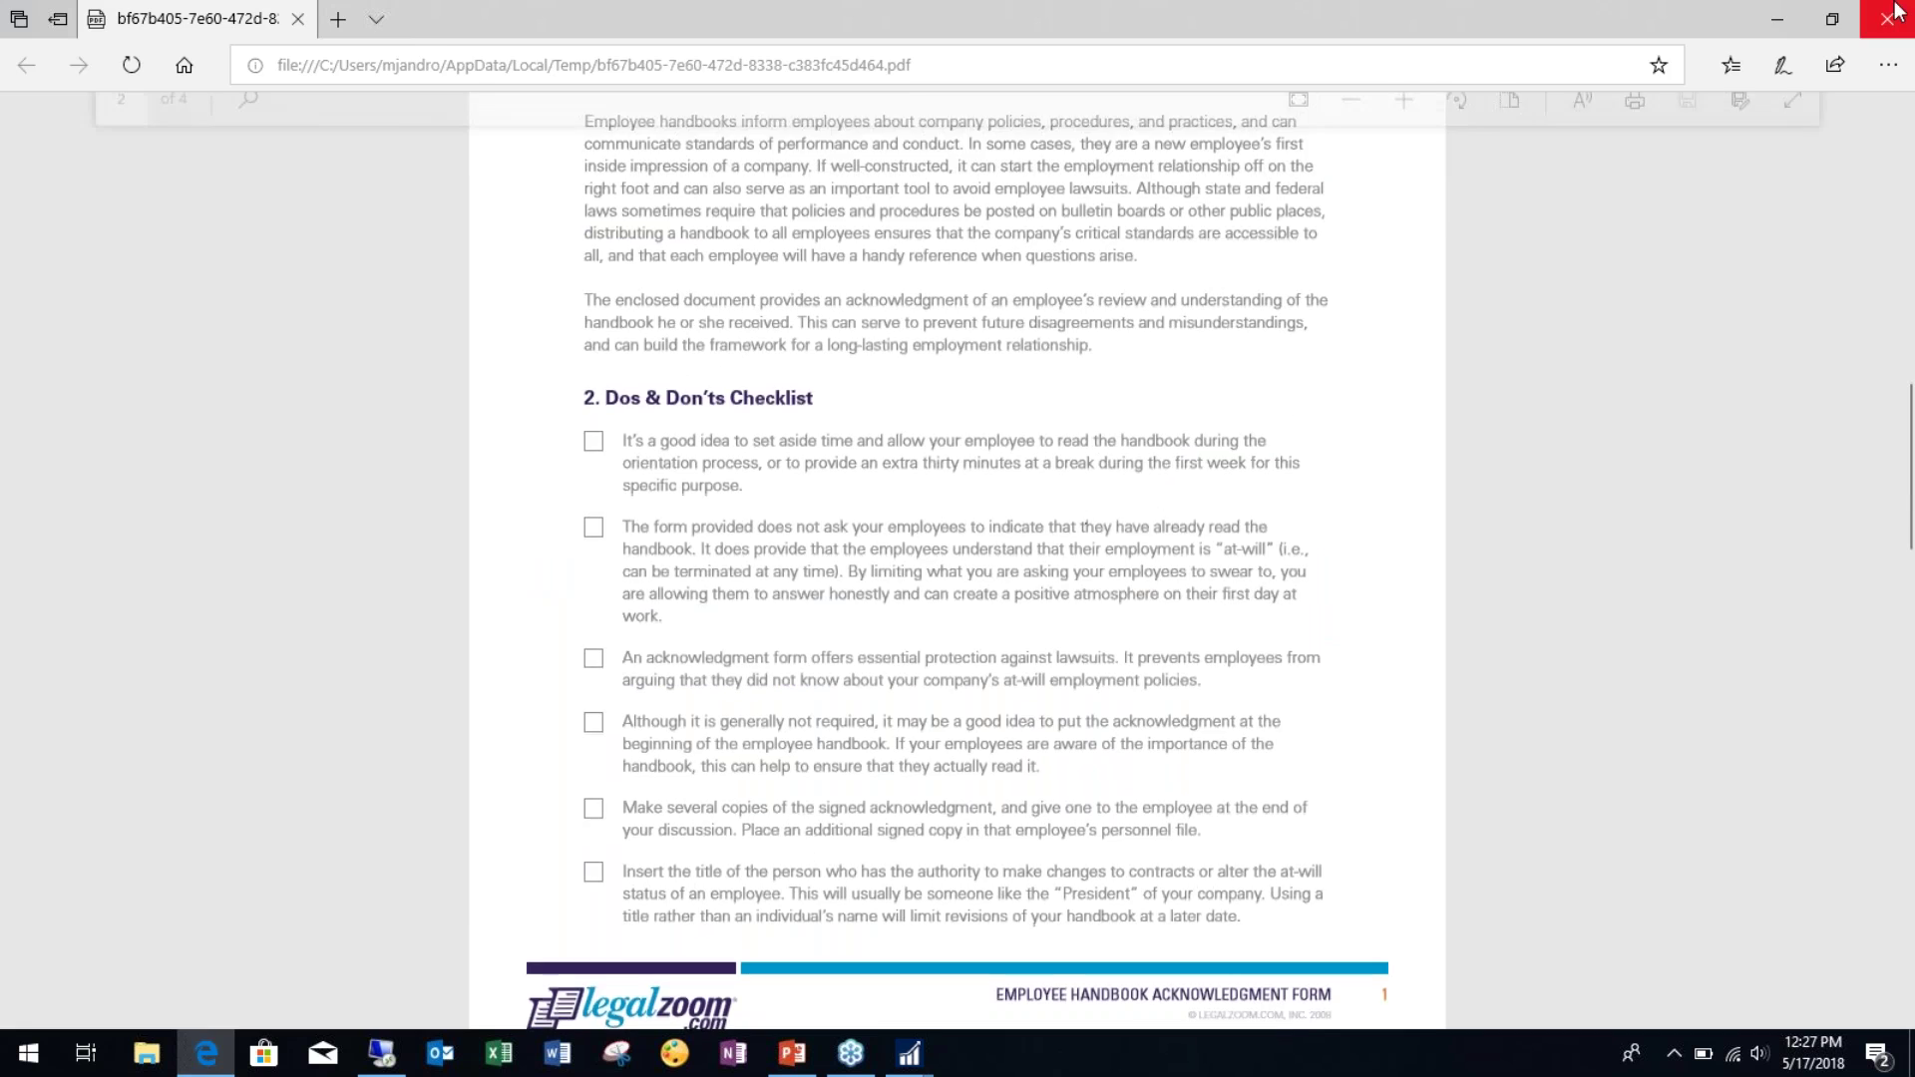
{"action": "left_click", "coordinate": [1895, 12]}
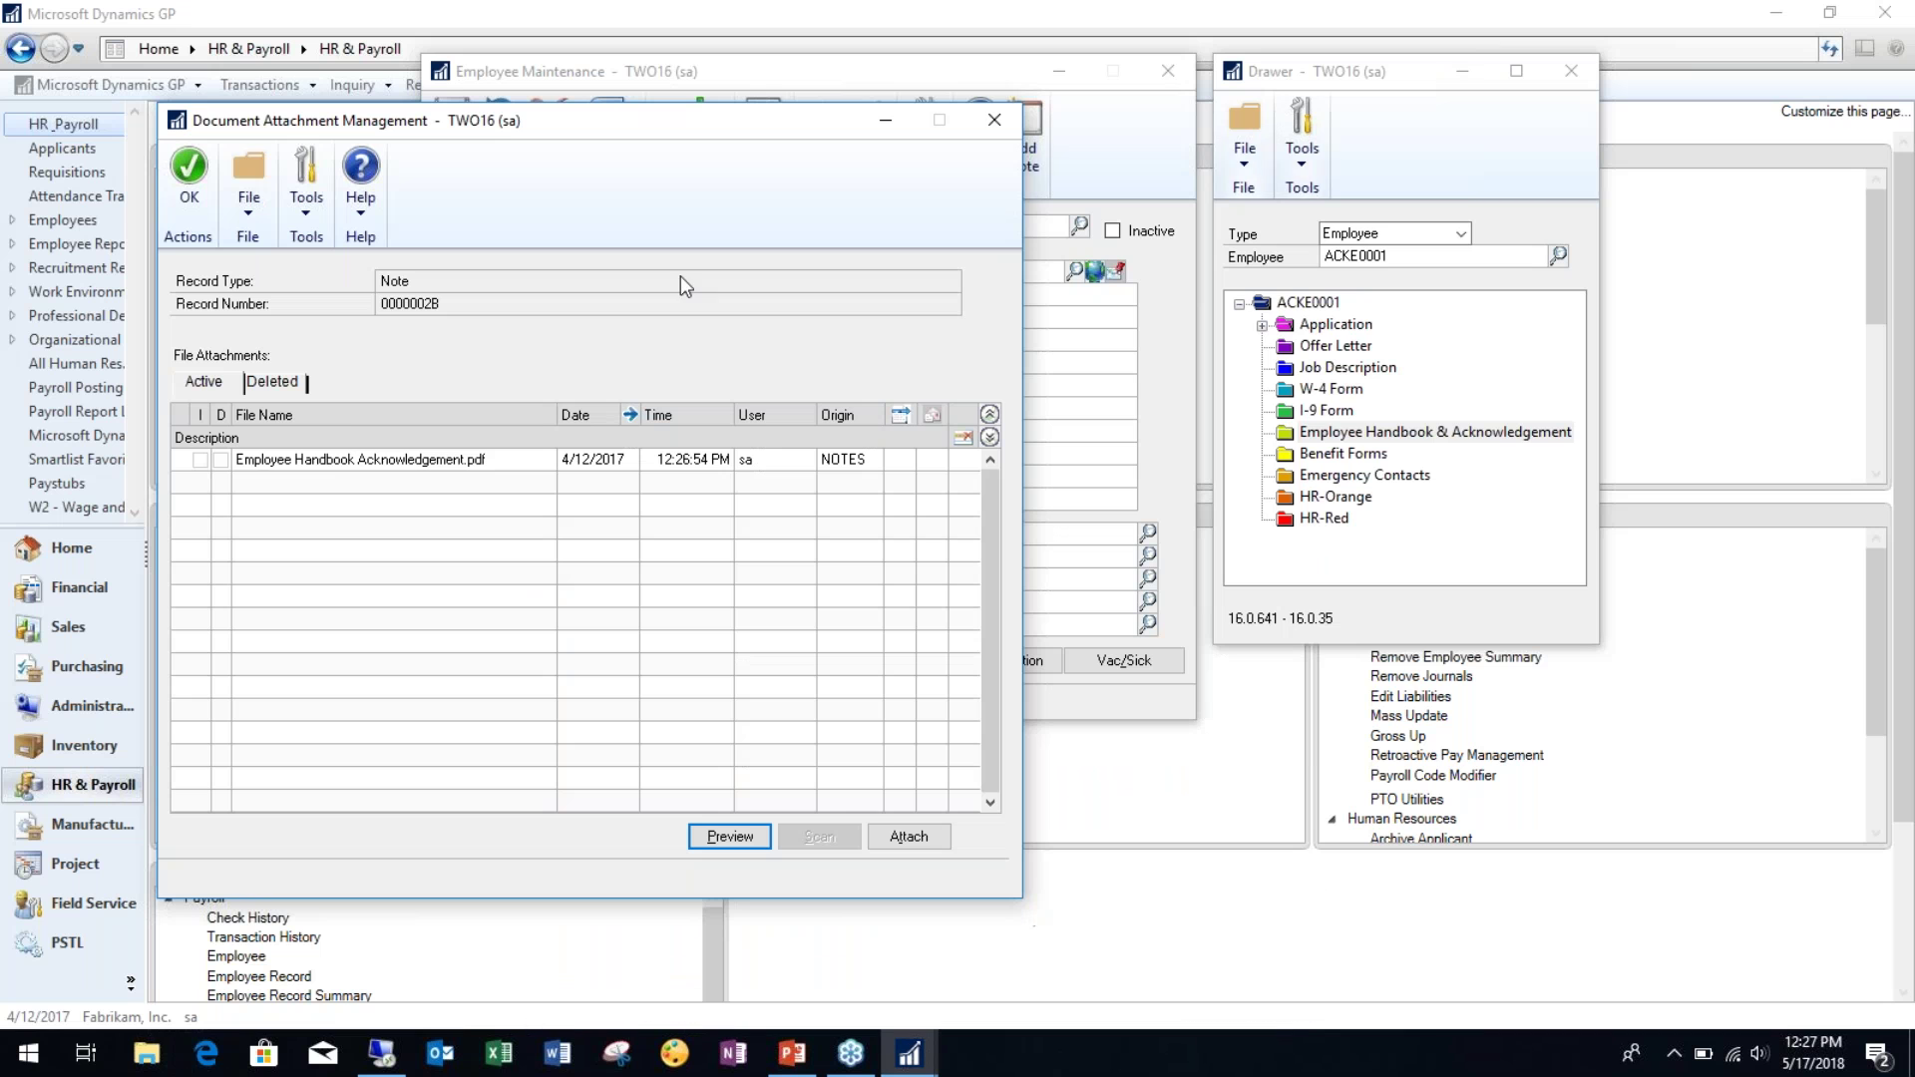
{"action": "left_click", "coordinate": [189, 175]}
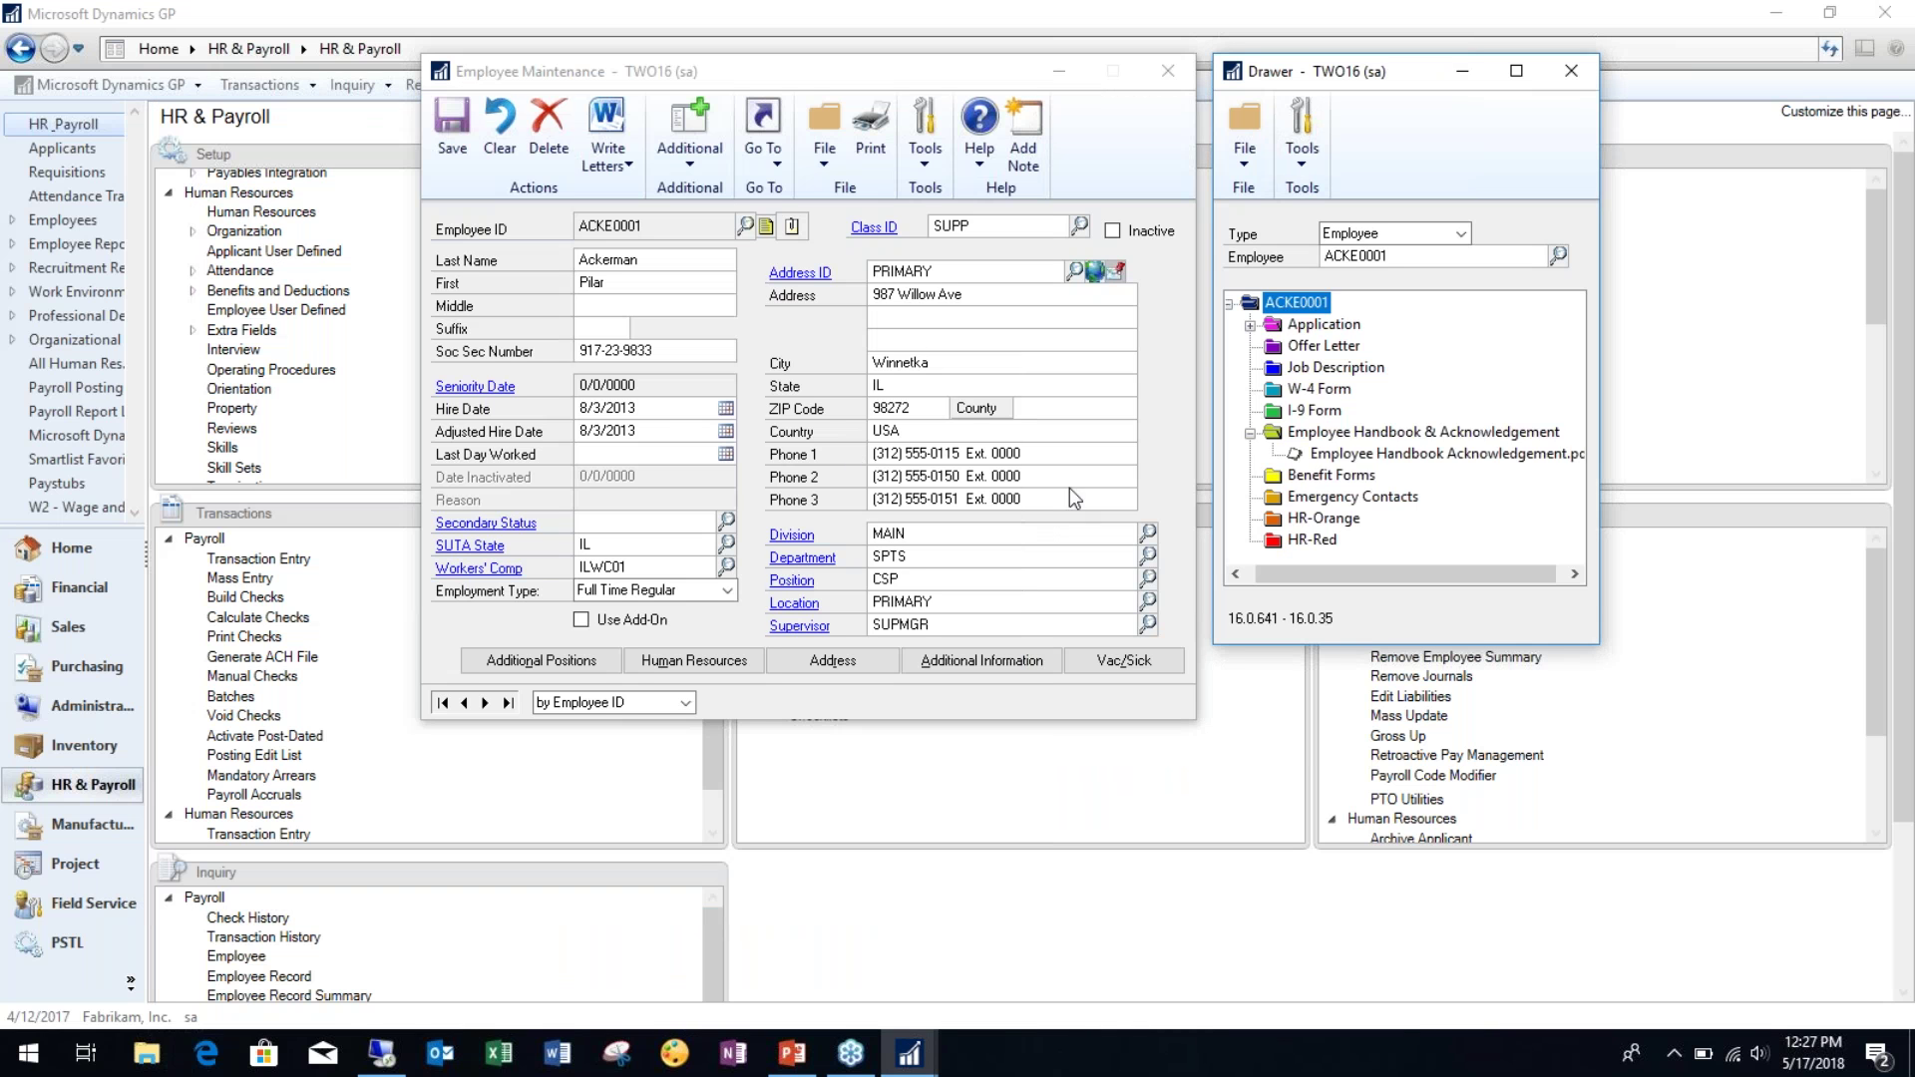
Step: Collapse and re-expand the Employee Handbook & Acknowledgement folder, select its PDF, and close the Drawer
{"action": "left_click", "coordinate": [1249, 433]}
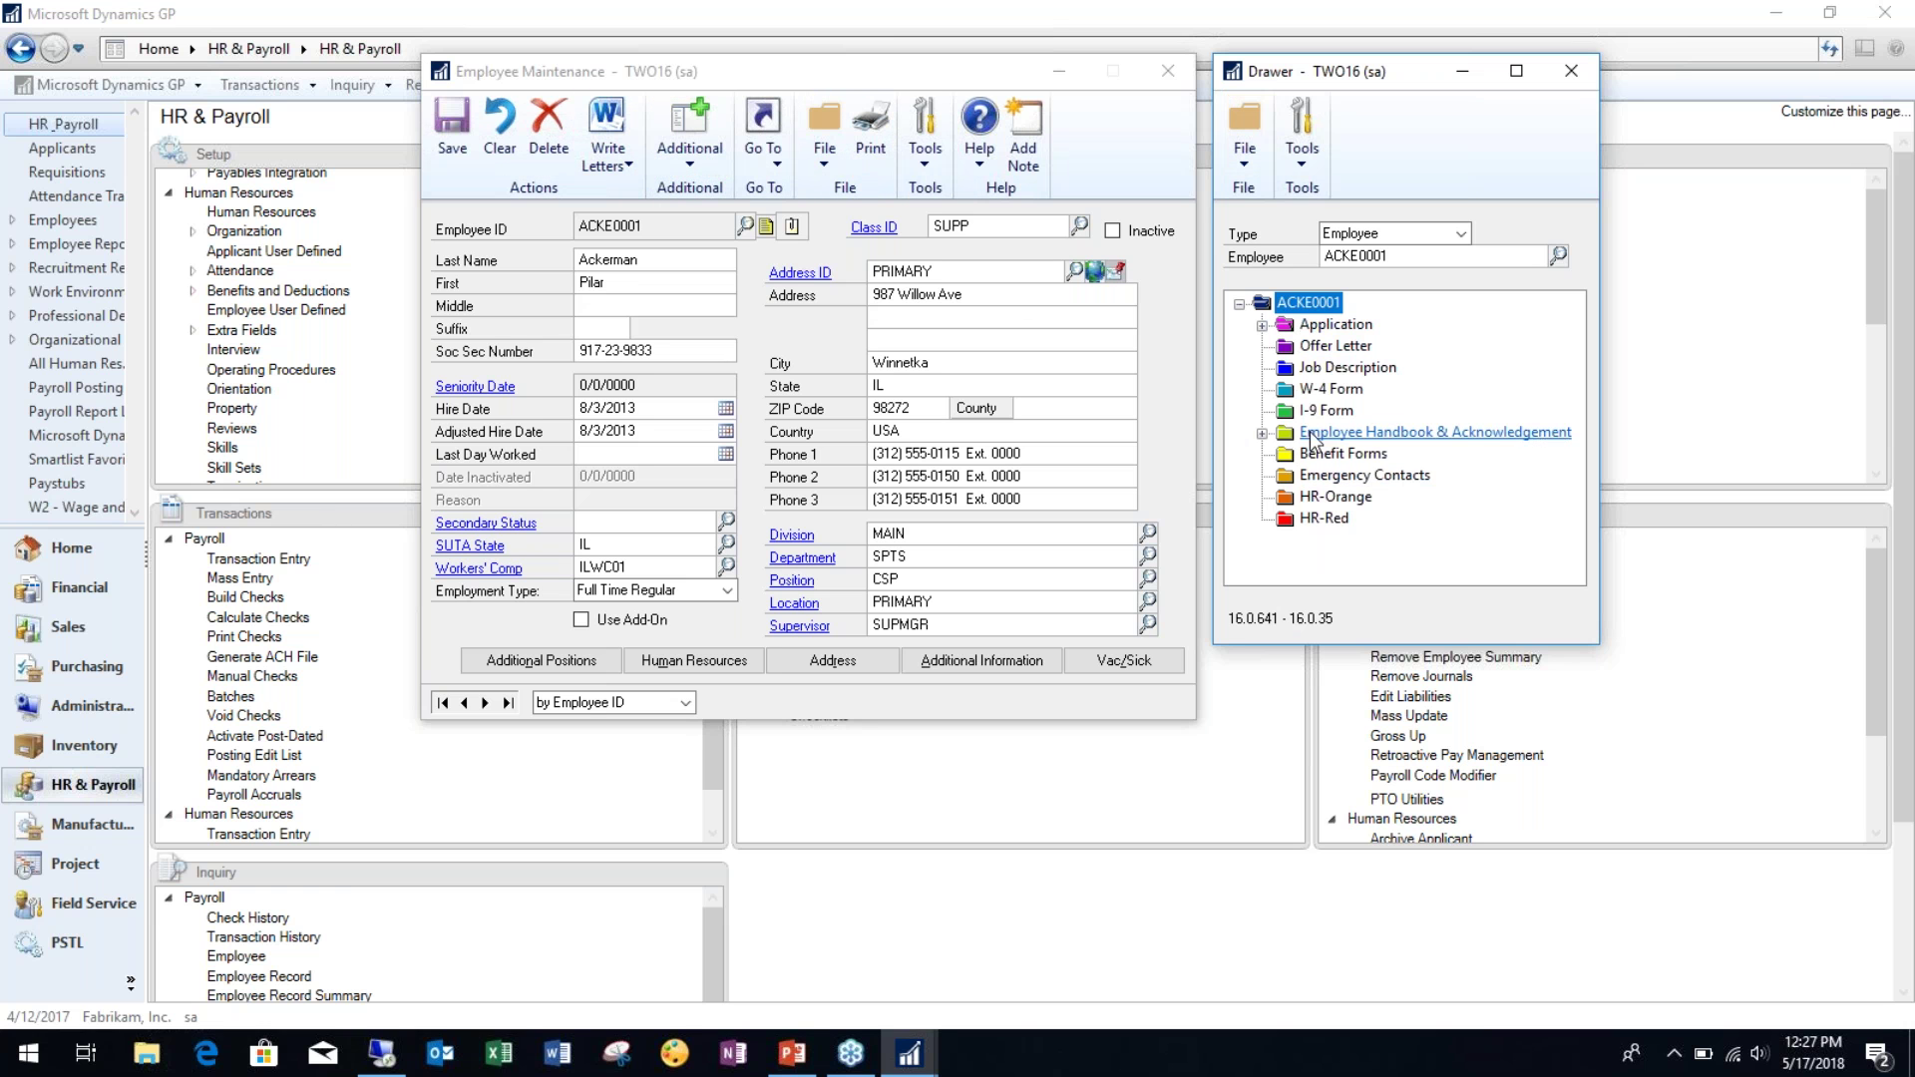
{"action": "left_click", "coordinate": [1262, 433]}
{"action": "left_click", "coordinate": [1355, 457]}
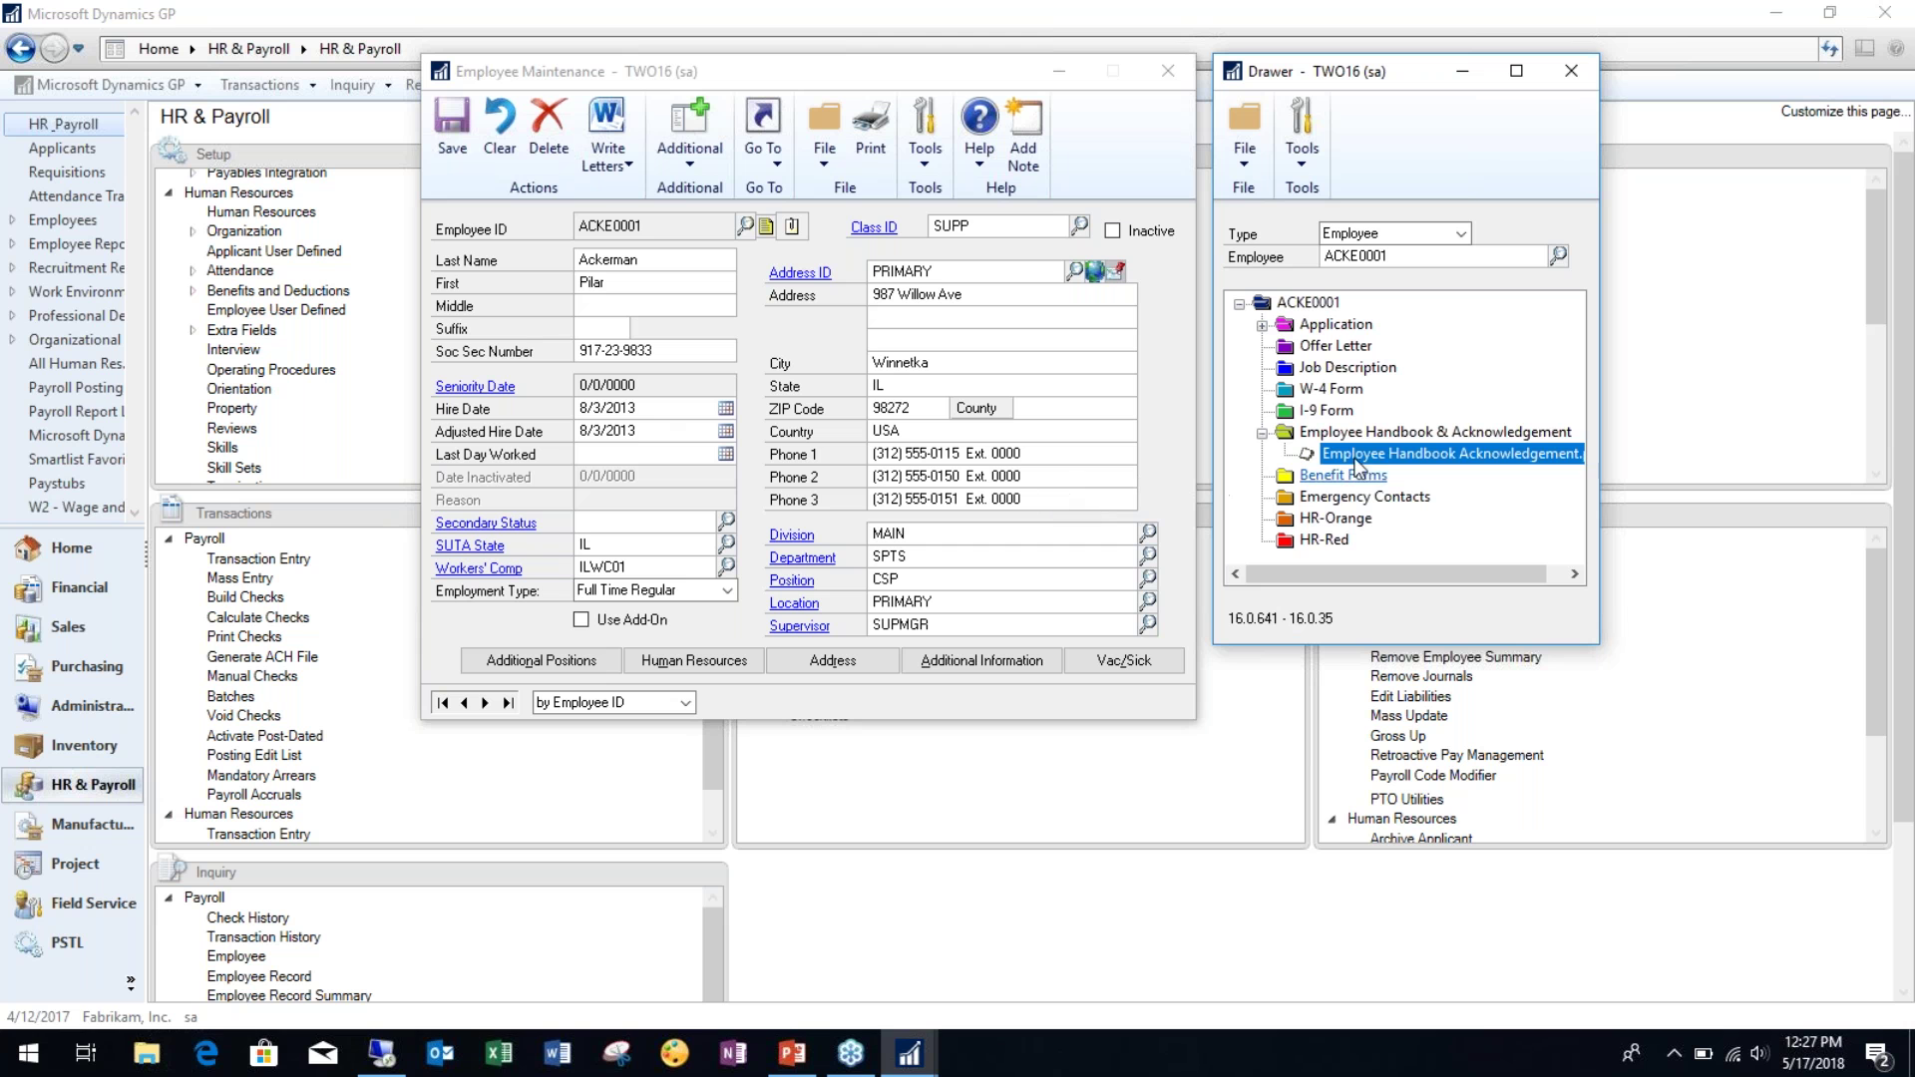
{"action": "left_click", "coordinate": [1572, 68]}
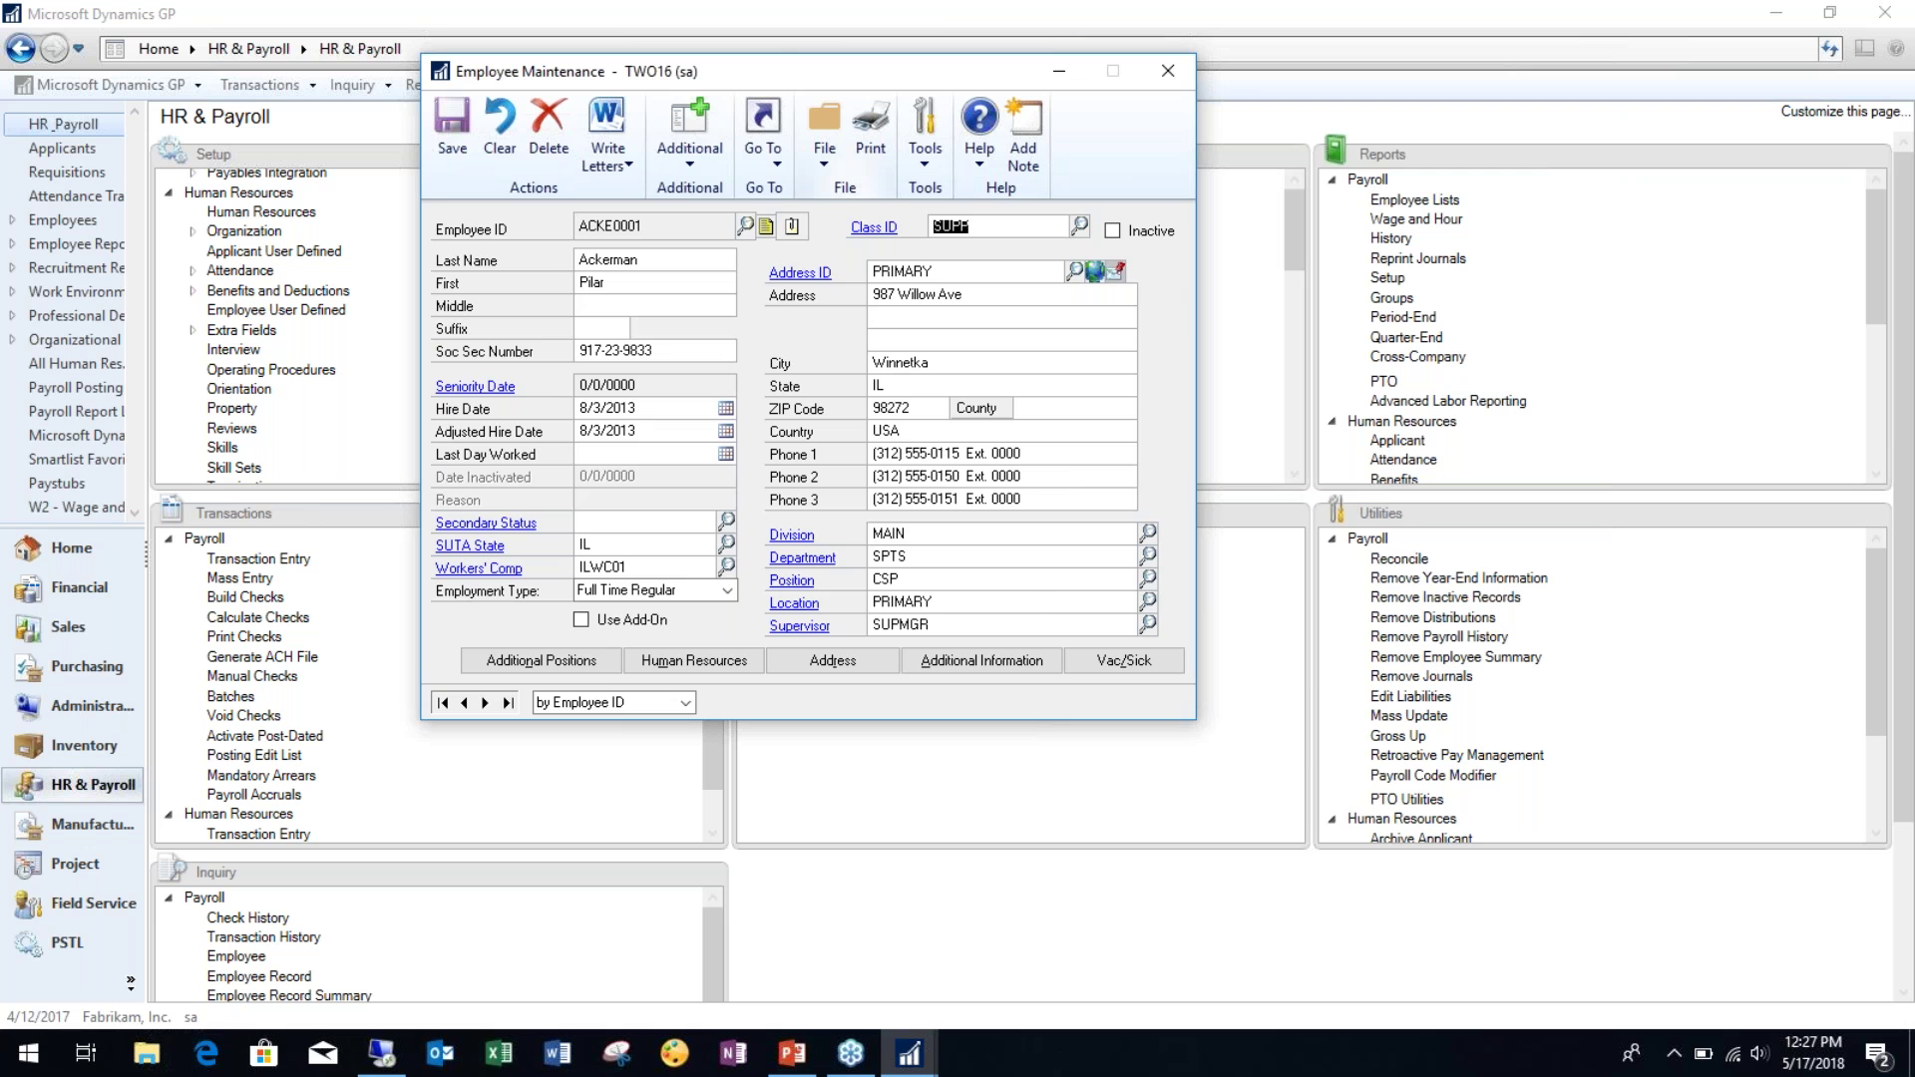
Step: View the employee's Document Attachment Management list and the file picker for attaching, close both without attaching, and minimize Employee Maintenance
{"action": "left_click", "coordinate": [802, 227]}
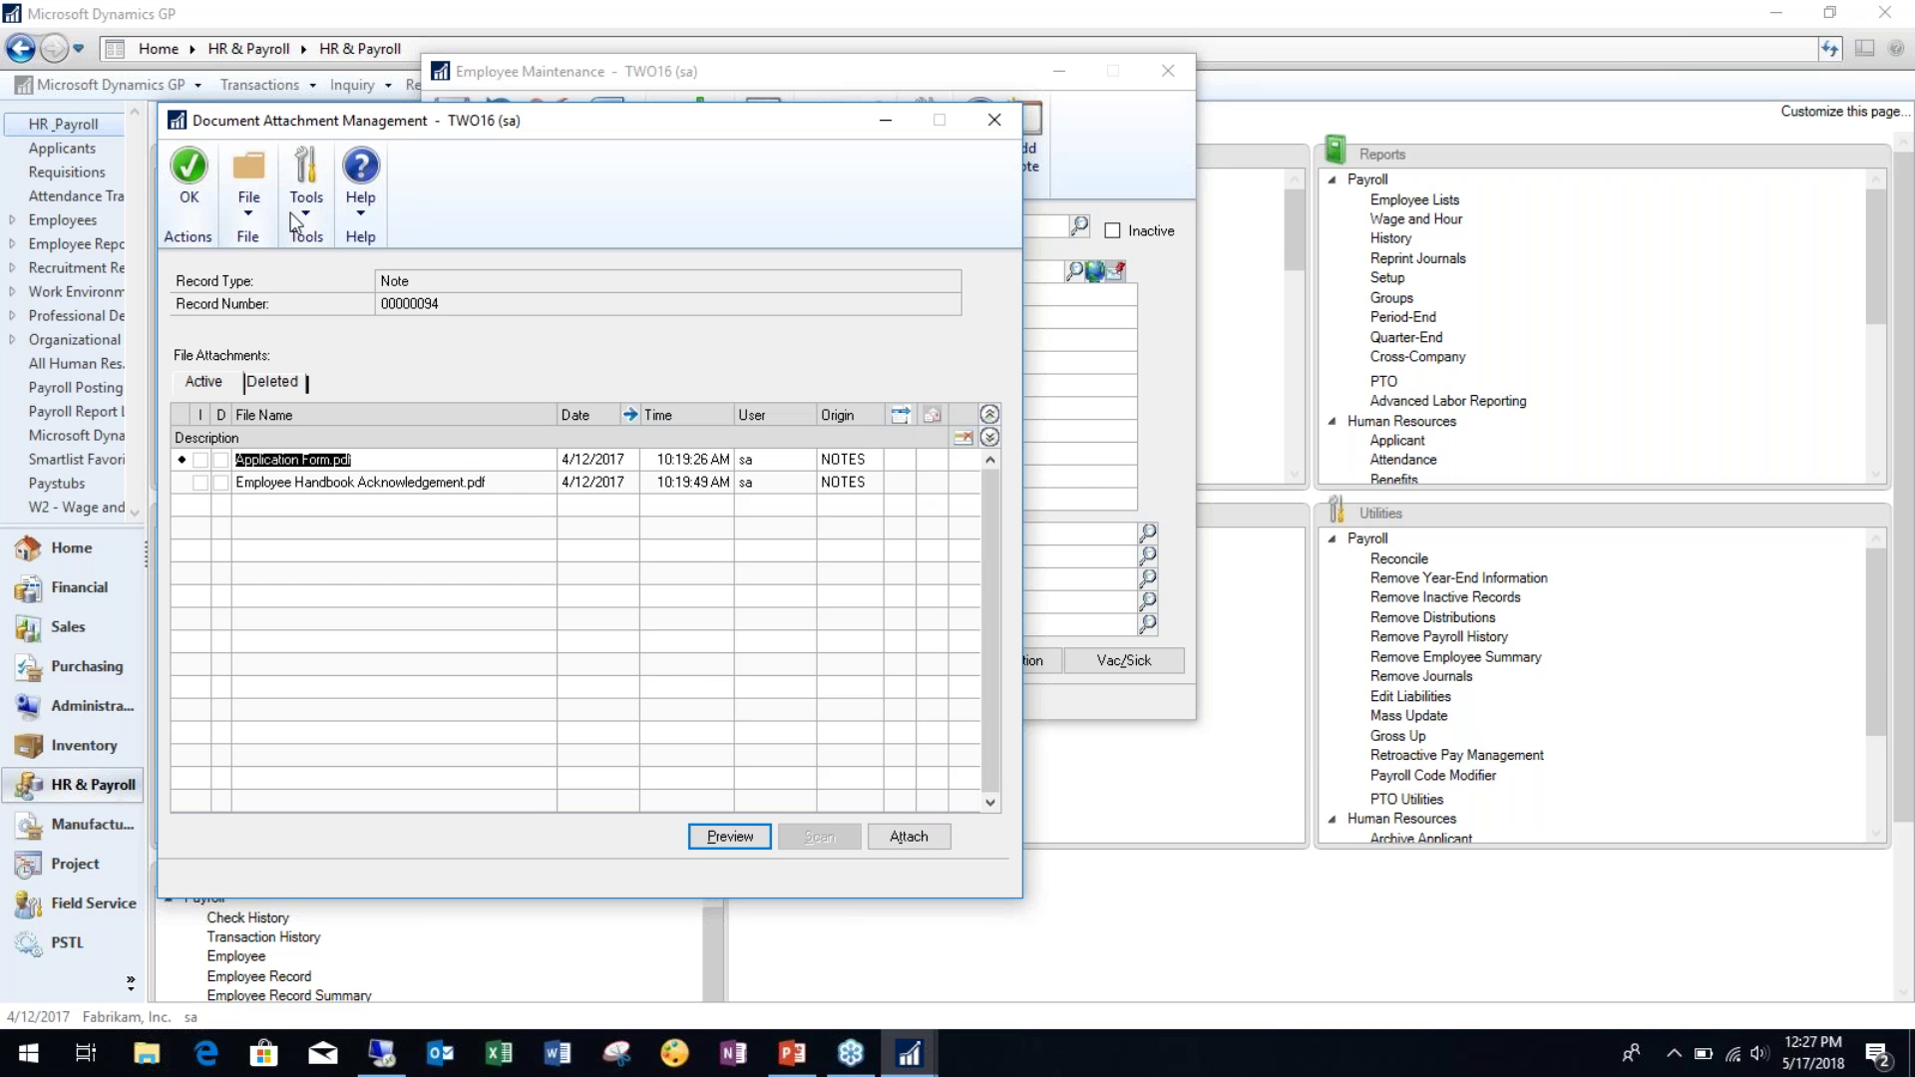
{"action": "left_click", "coordinate": [920, 841]}
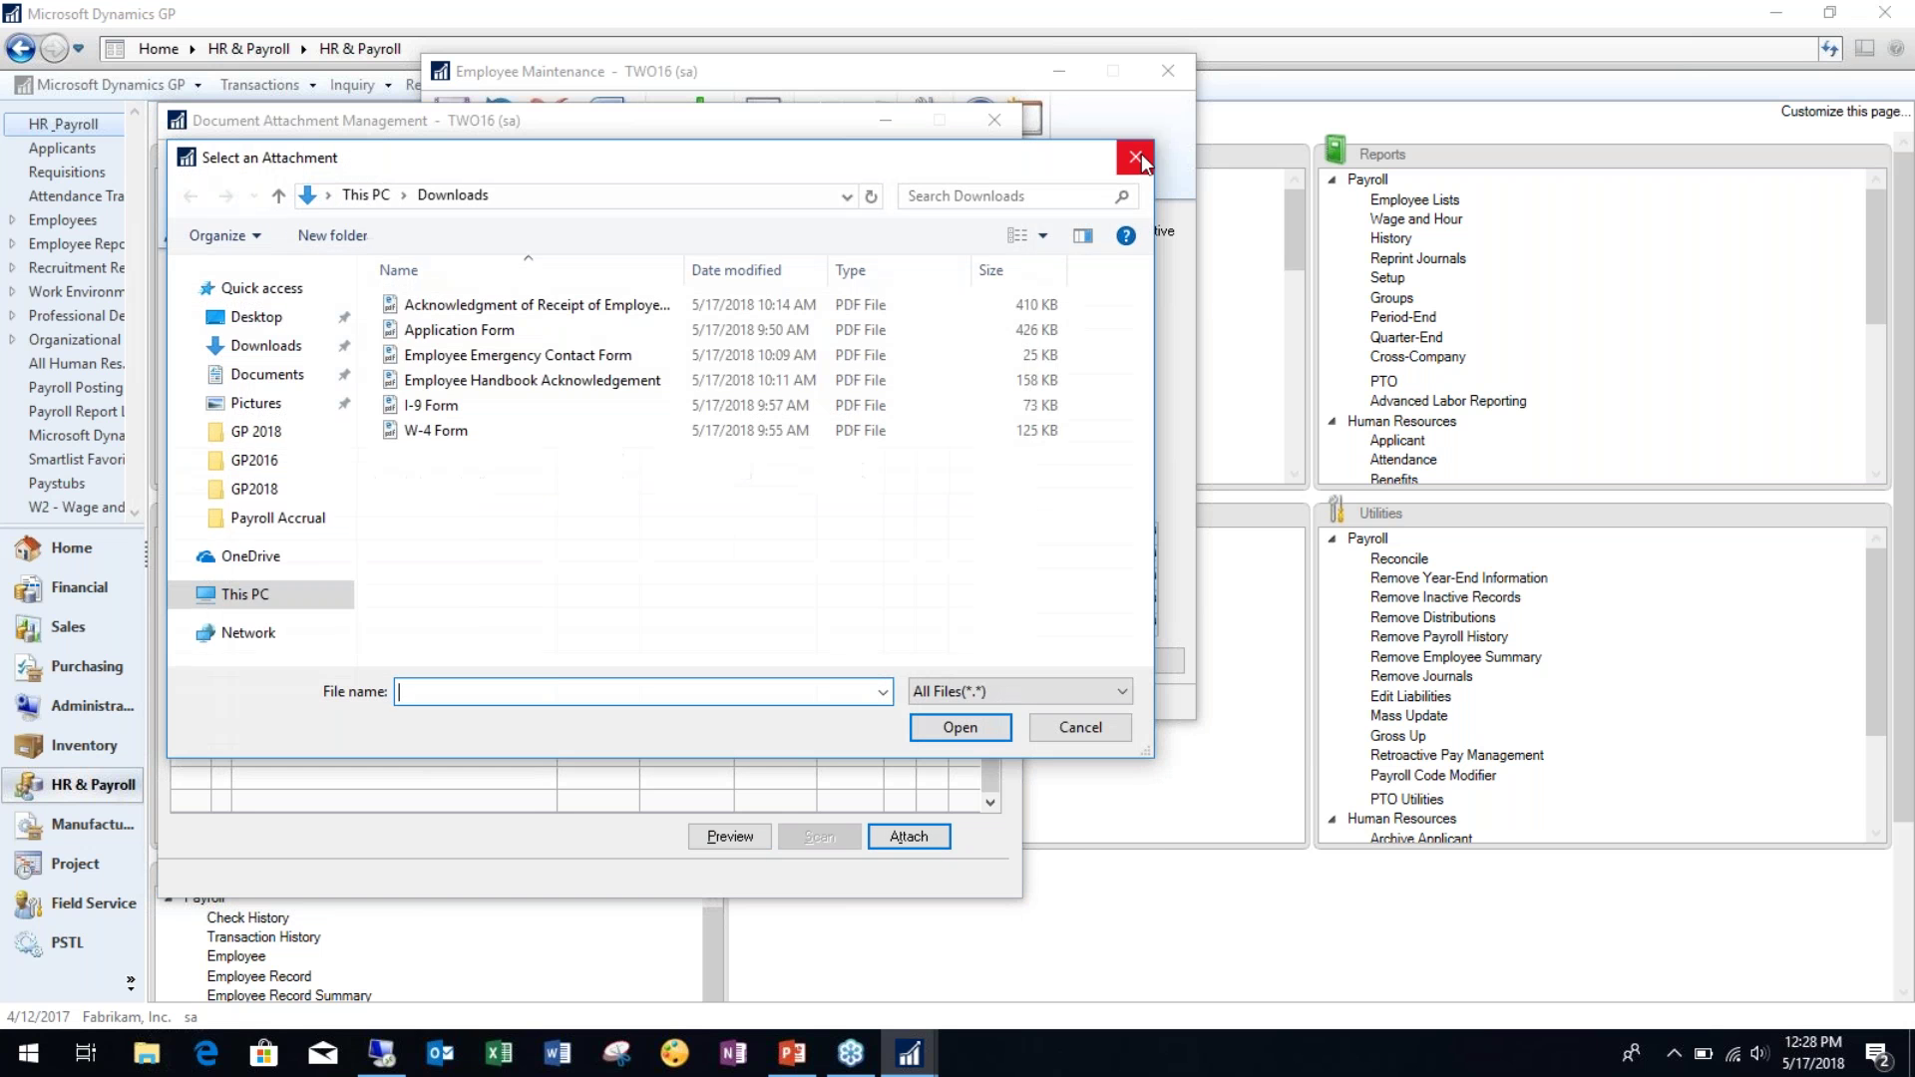
{"action": "left_click", "coordinate": [1135, 154]}
{"action": "left_click", "coordinate": [990, 121]}
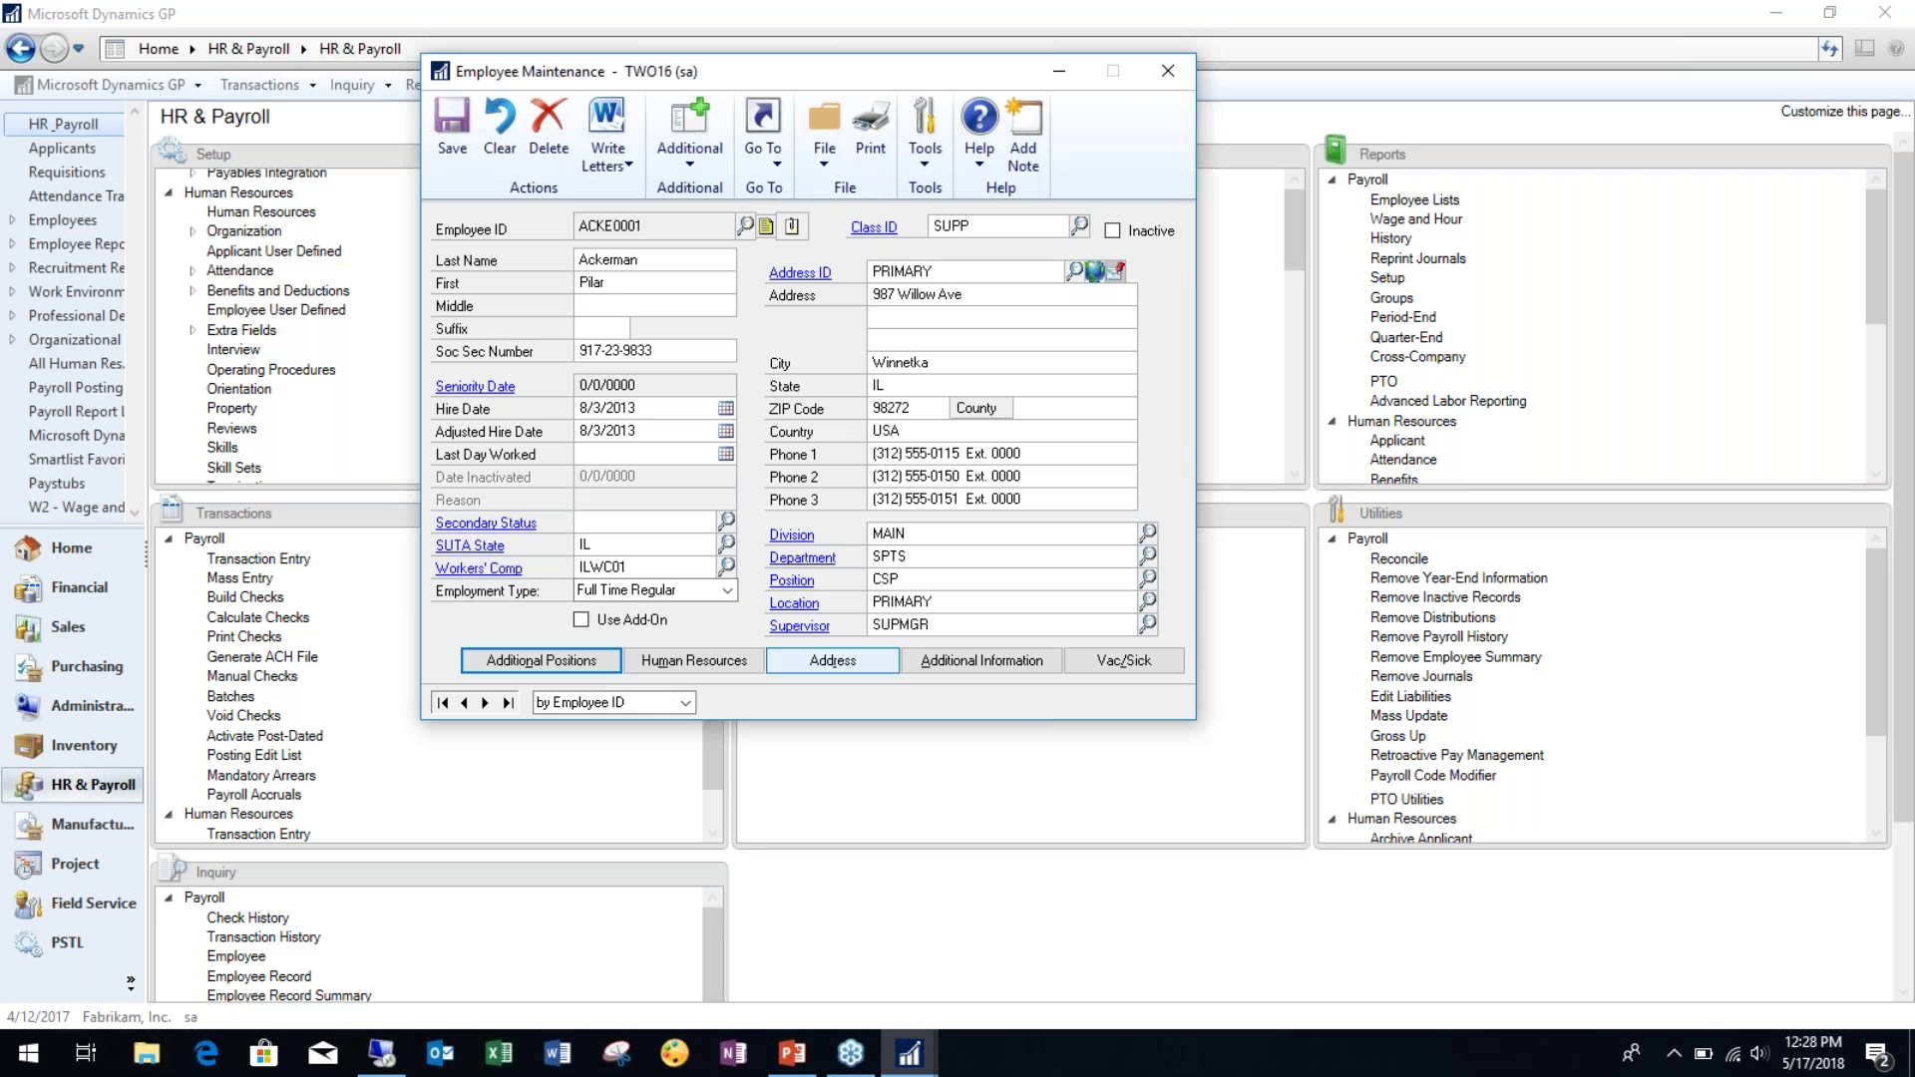
{"action": "left_click", "coordinate": [1059, 69]}
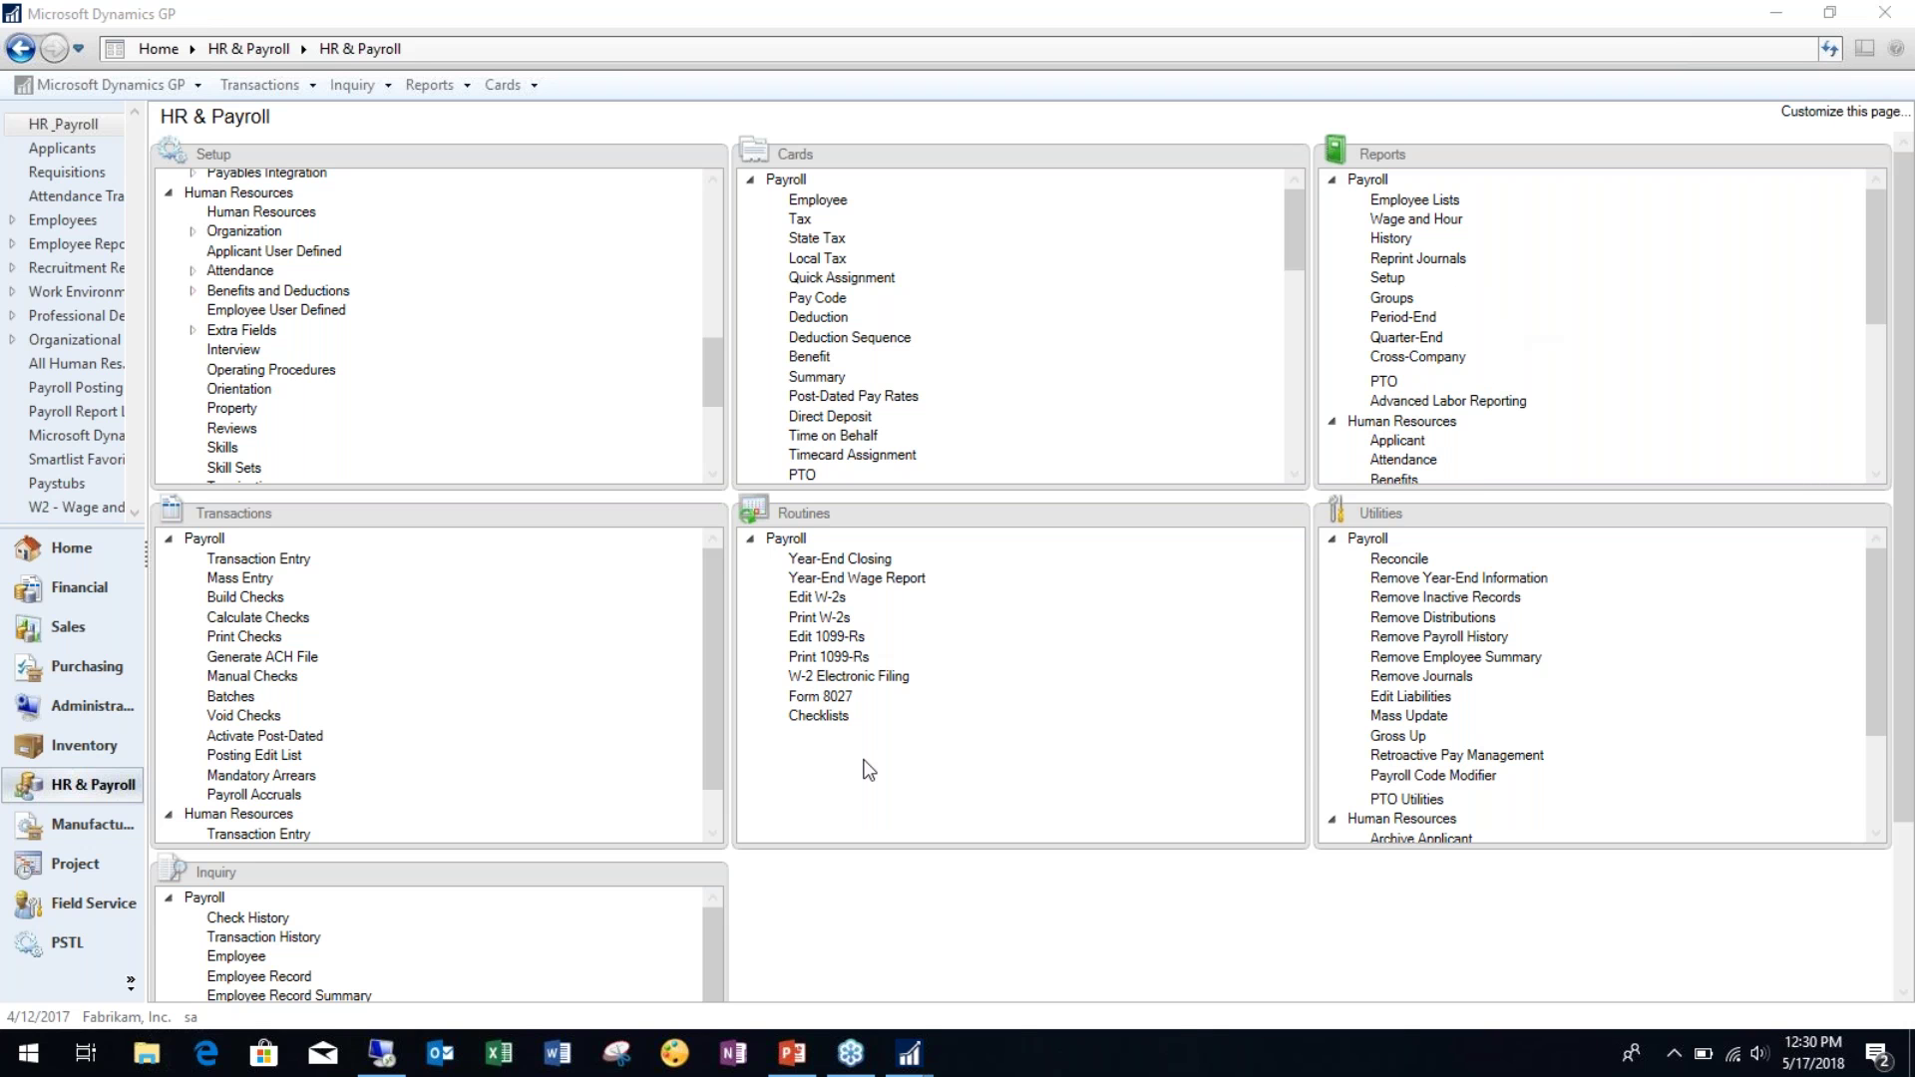
Step: Switch to the PowerPoint presentation, start its slide show from the beginning, and advance through the slides to Q&A
{"action": "left_click", "coordinate": [791, 1056]}
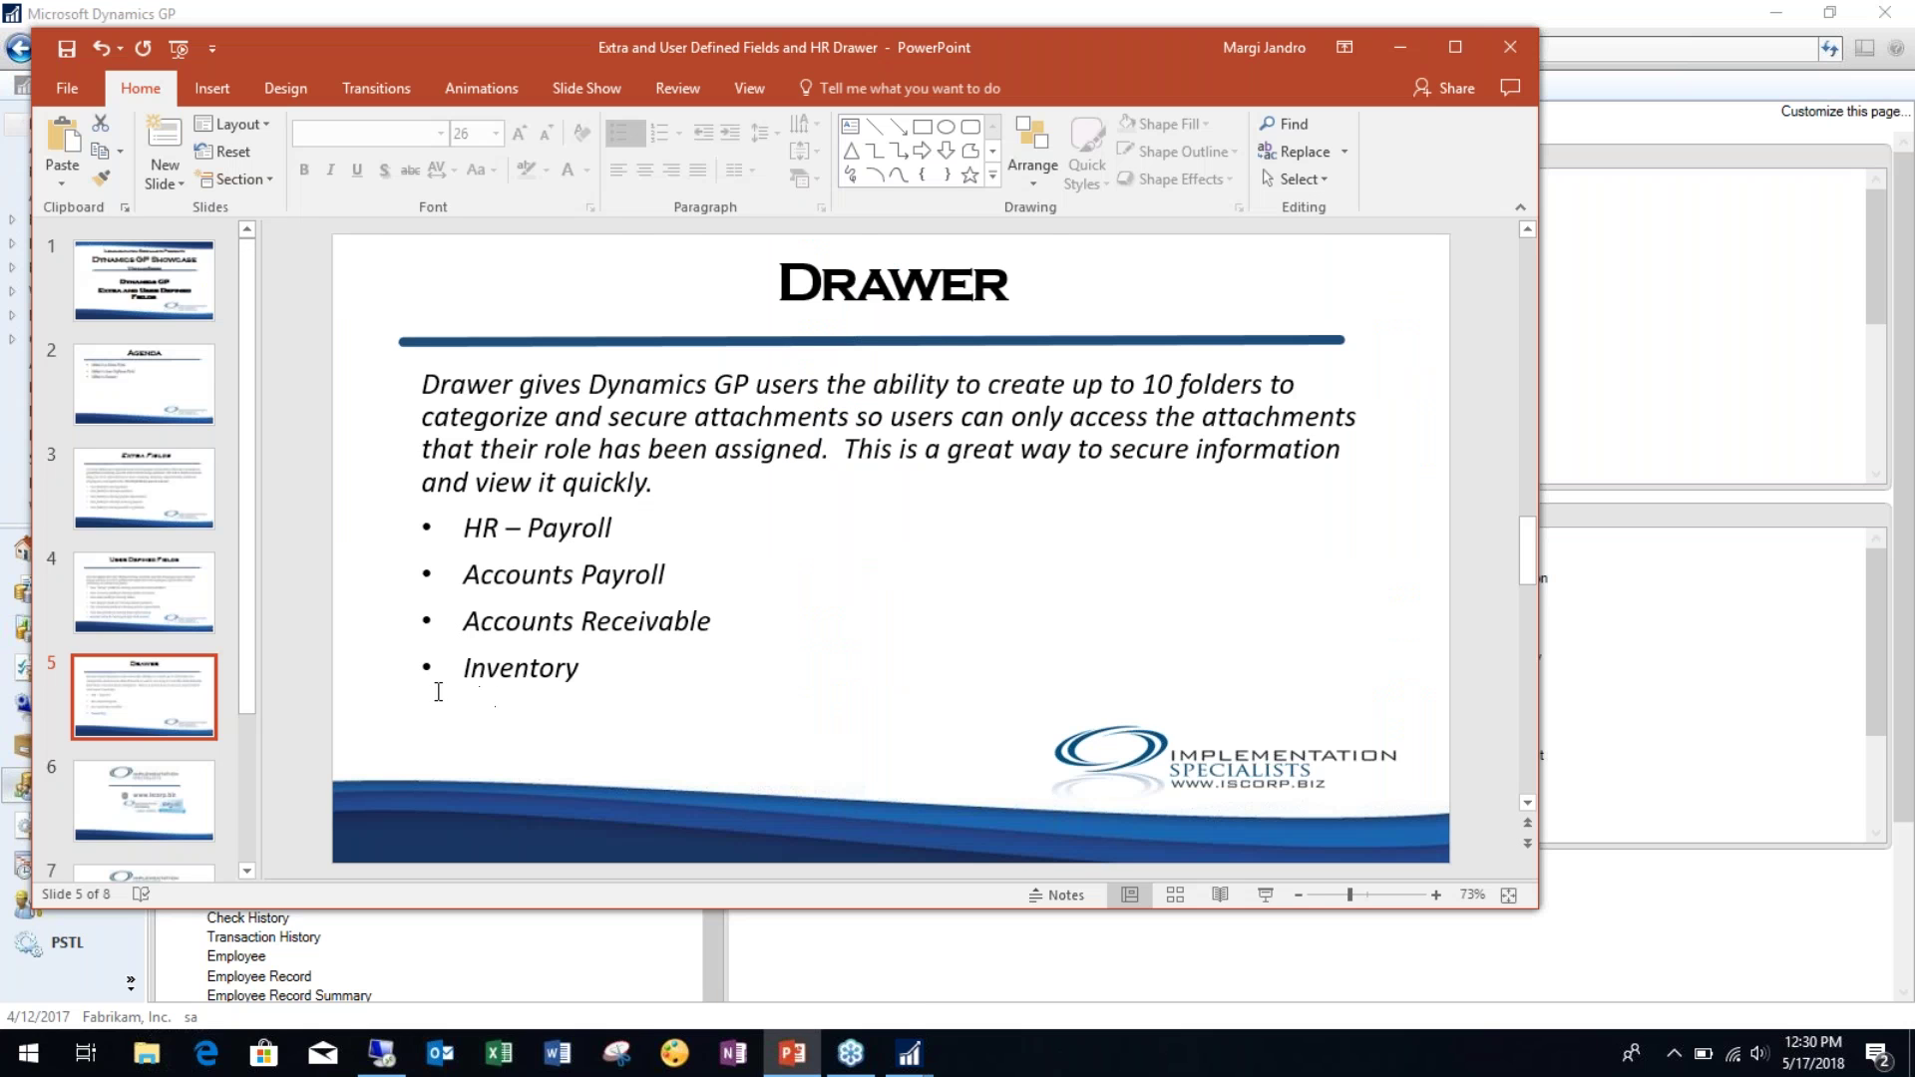
{"action": "left_click", "coordinate": [179, 50]}
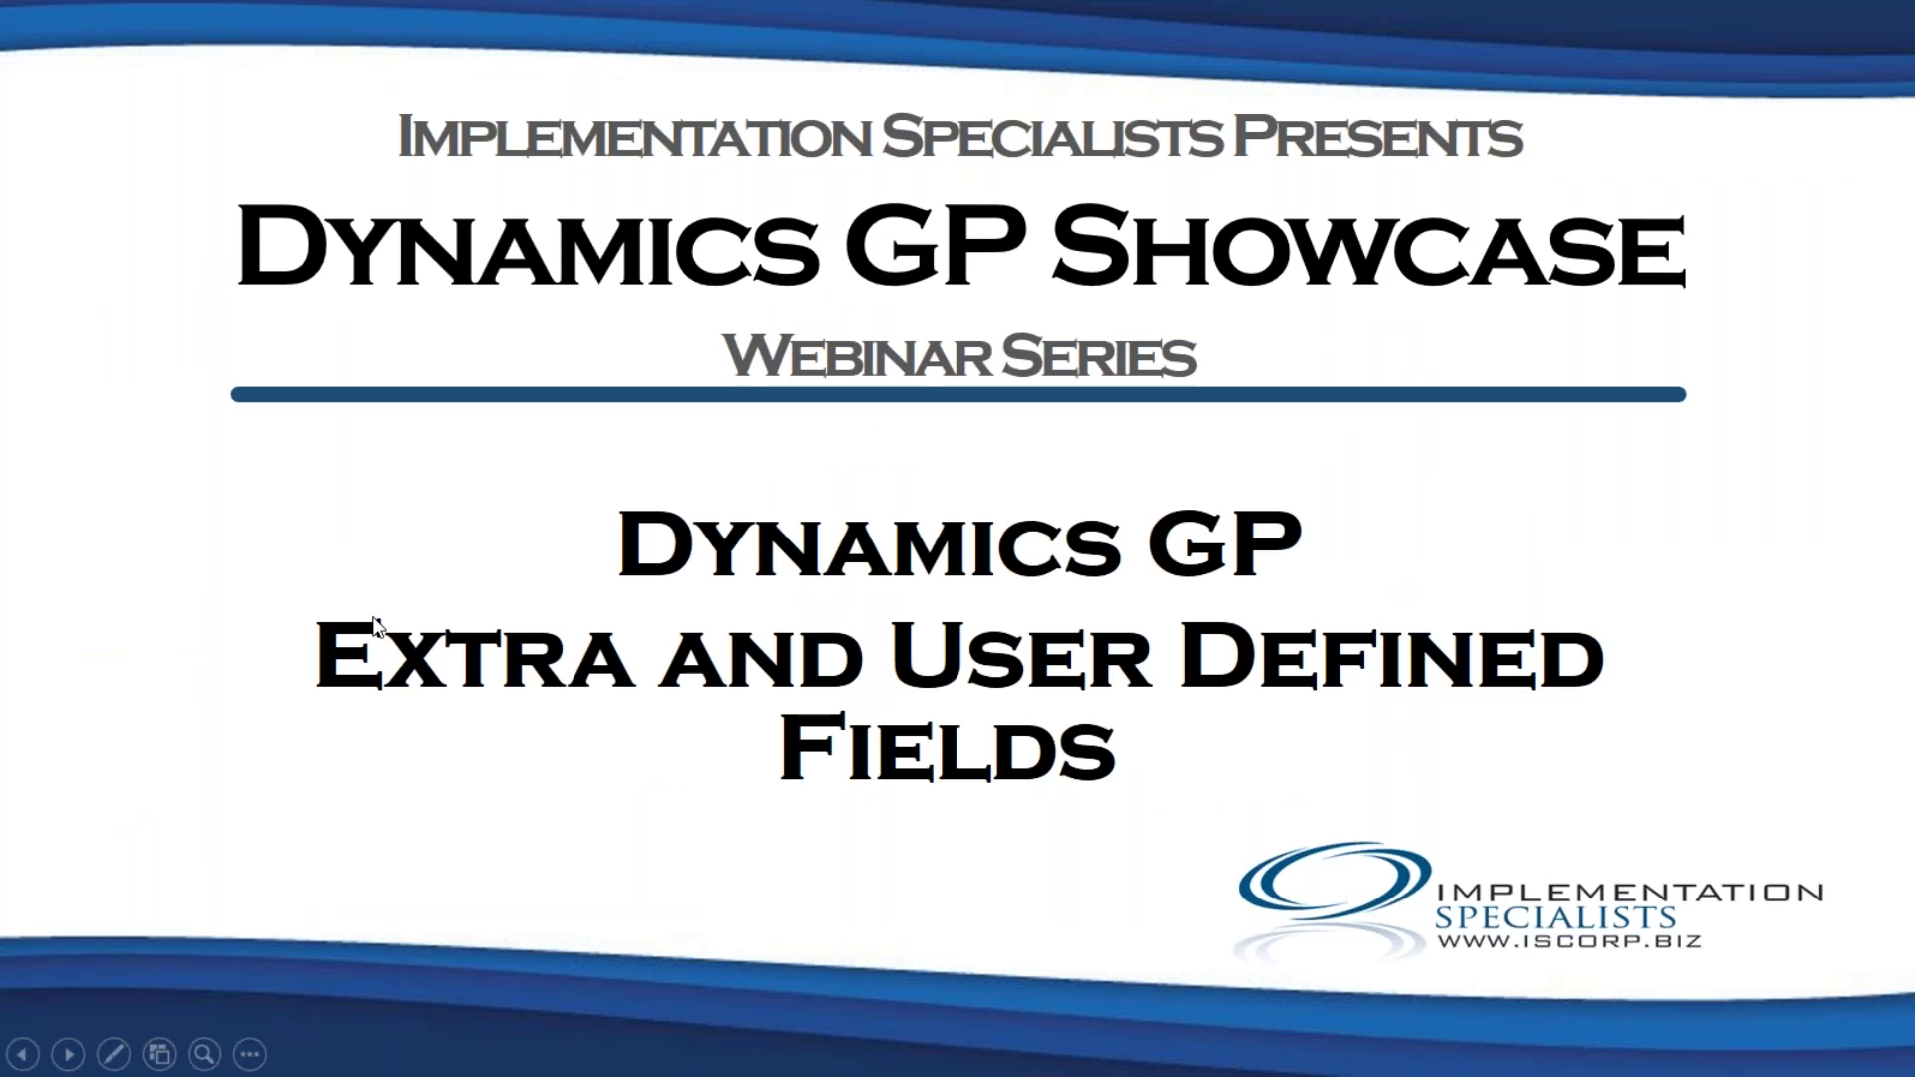
{"action": "left_click", "coordinate": [324, 571]}
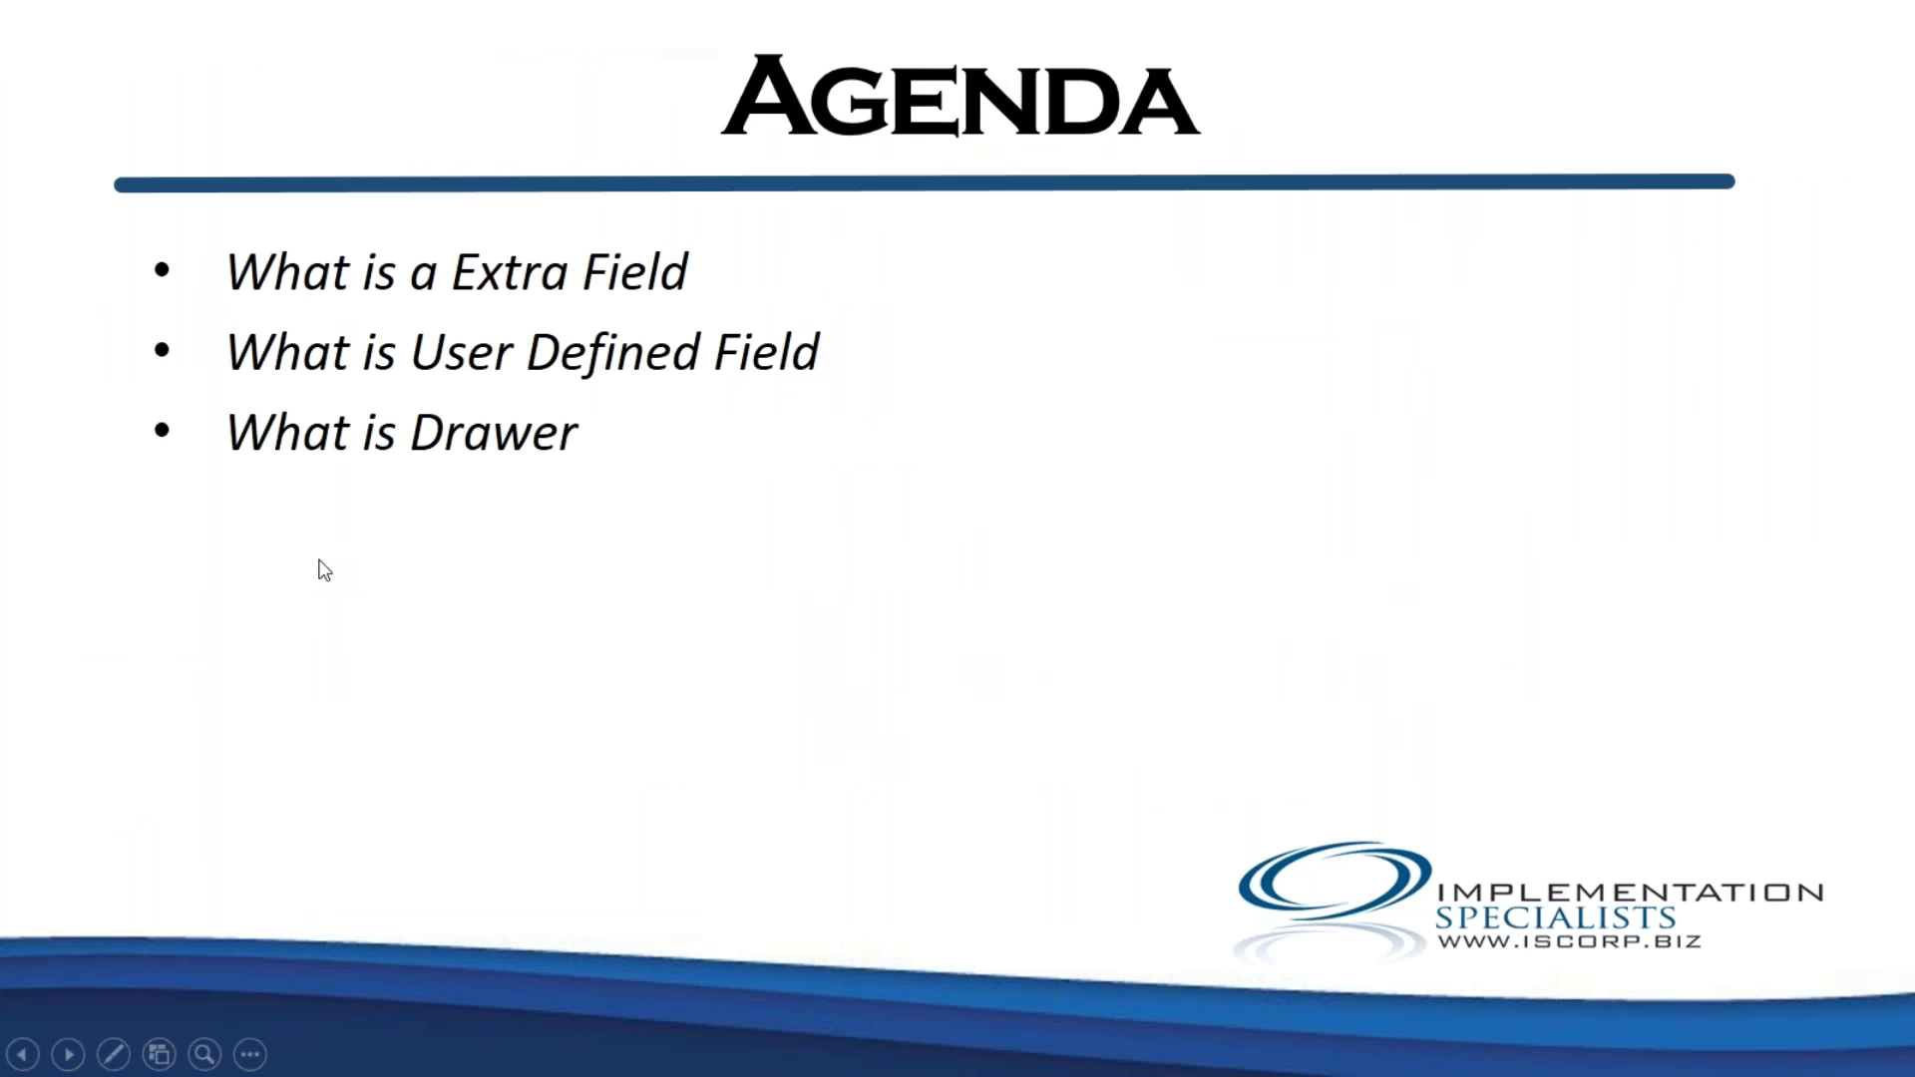
{"action": "left_click", "coordinate": [322, 567]}
{"action": "left_click", "coordinate": [322, 567]}
{"action": "left_click", "coordinate": [322, 567]}
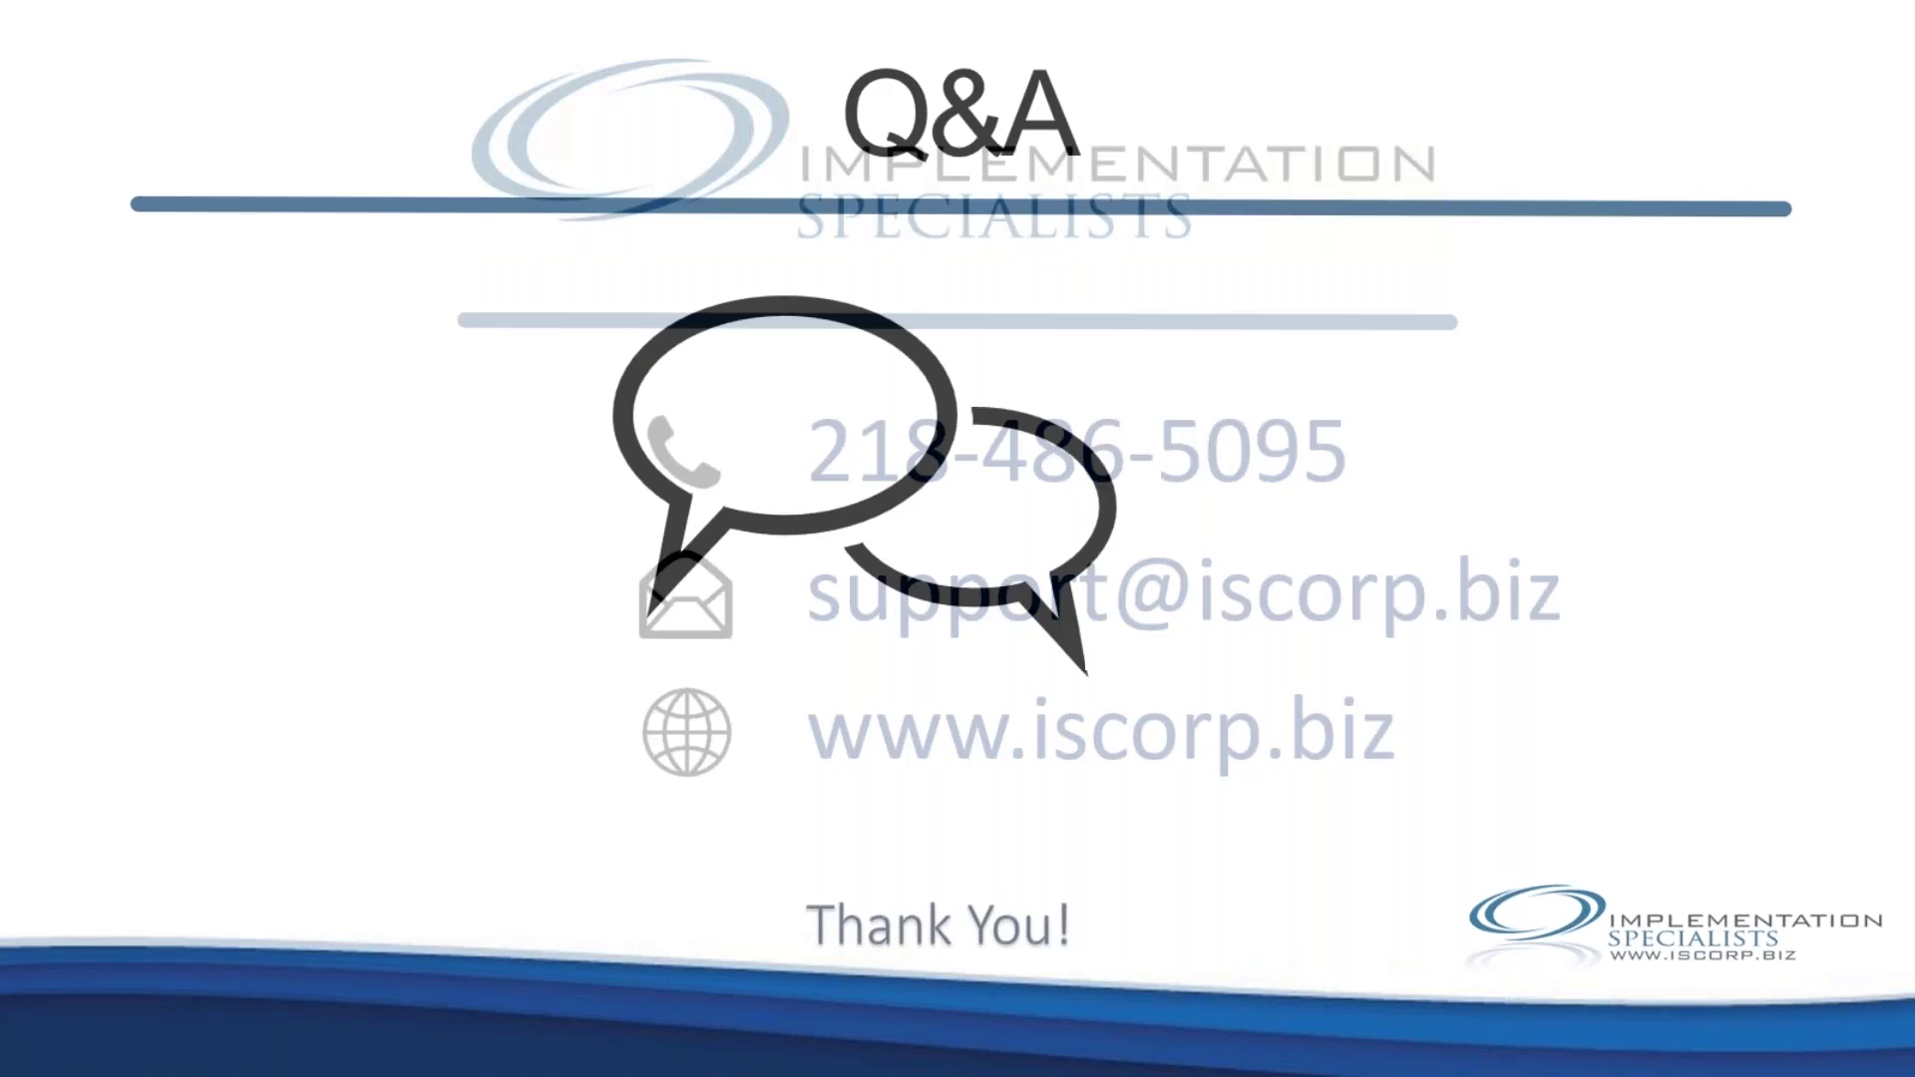